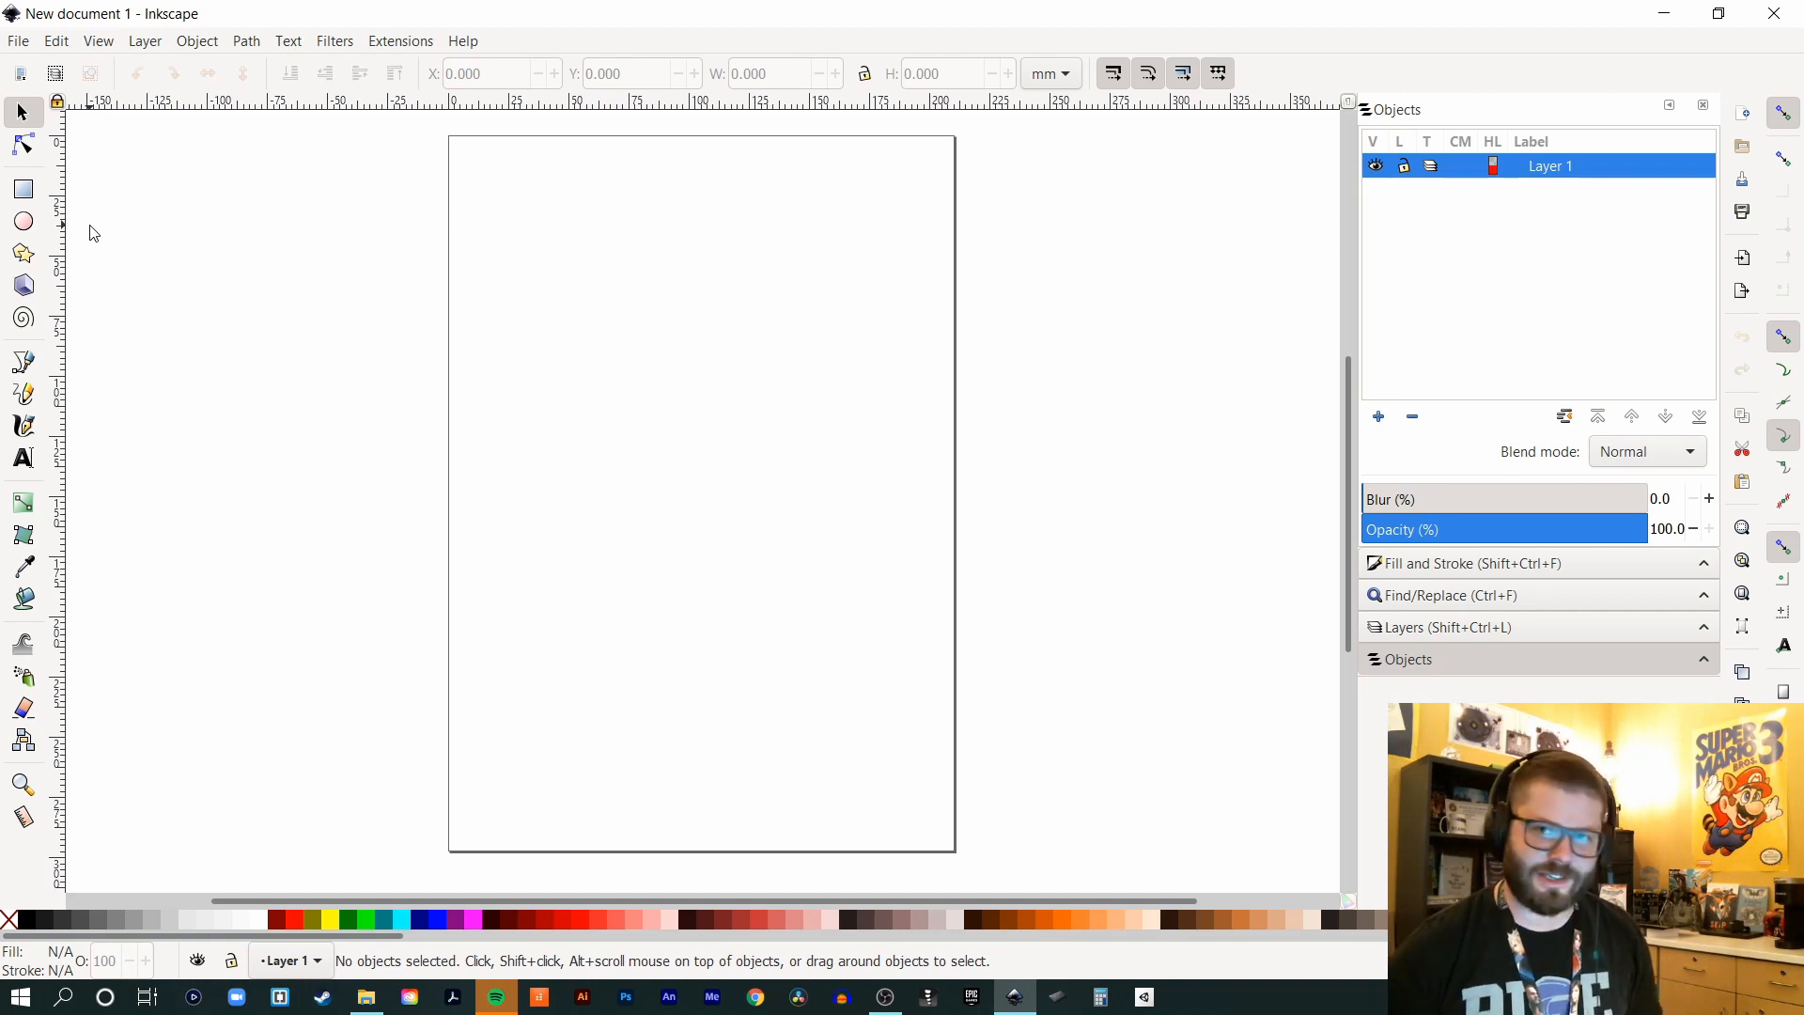
- Draw a circle of radius 84.289 mm in the upper middle of the page with the Ellipse tool
click(23, 222)
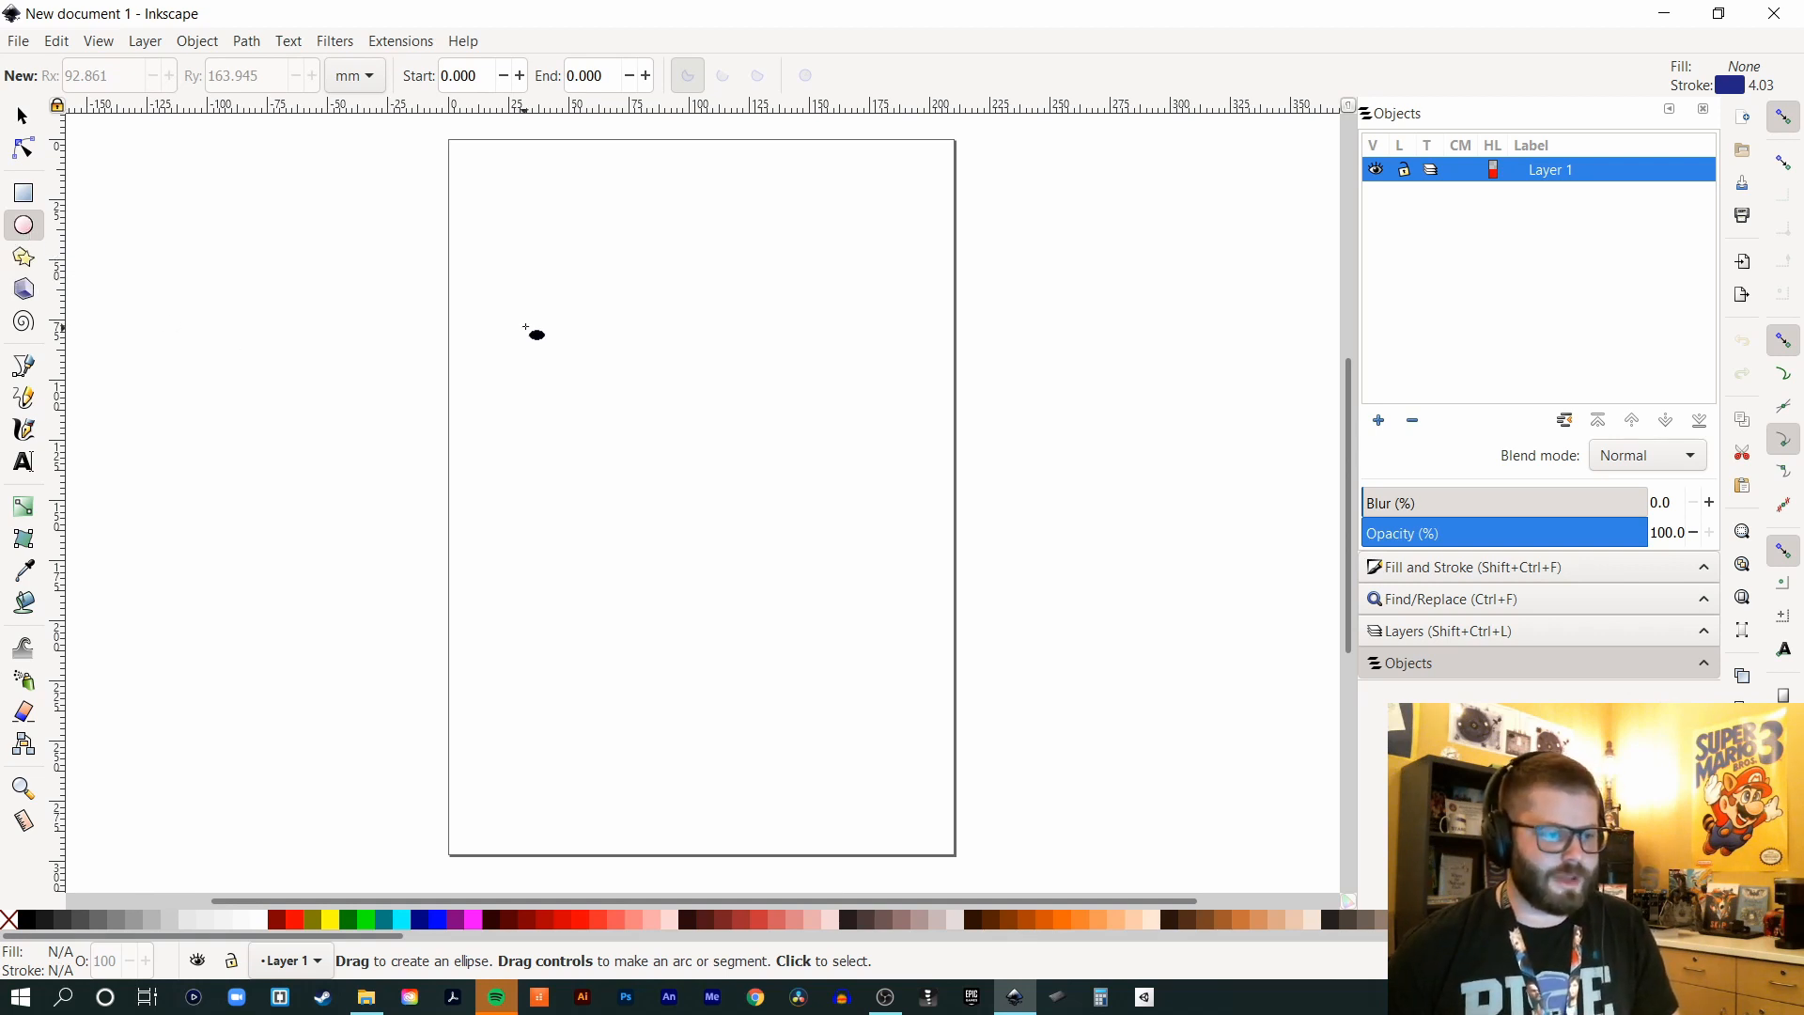
drag(531, 277, 965, 689)
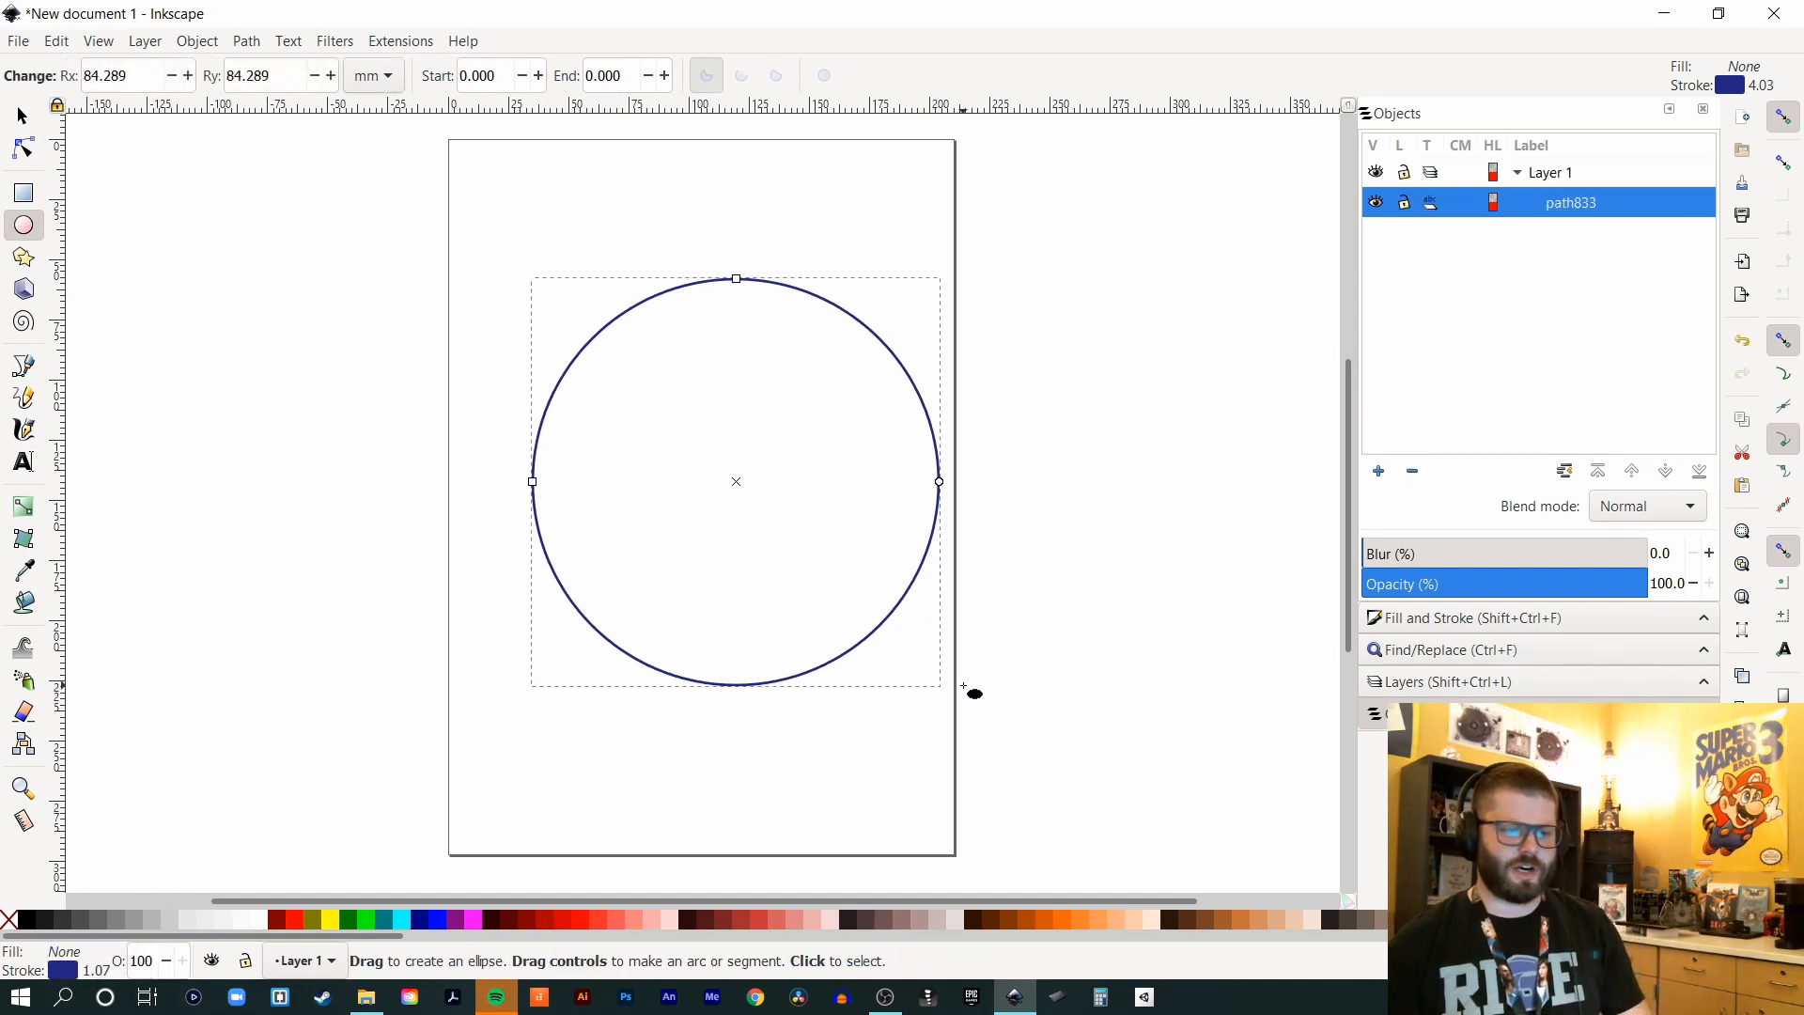
- Move the circle slightly left, then try stretching, skewing and rotating it, undoing each change
click(25, 118)
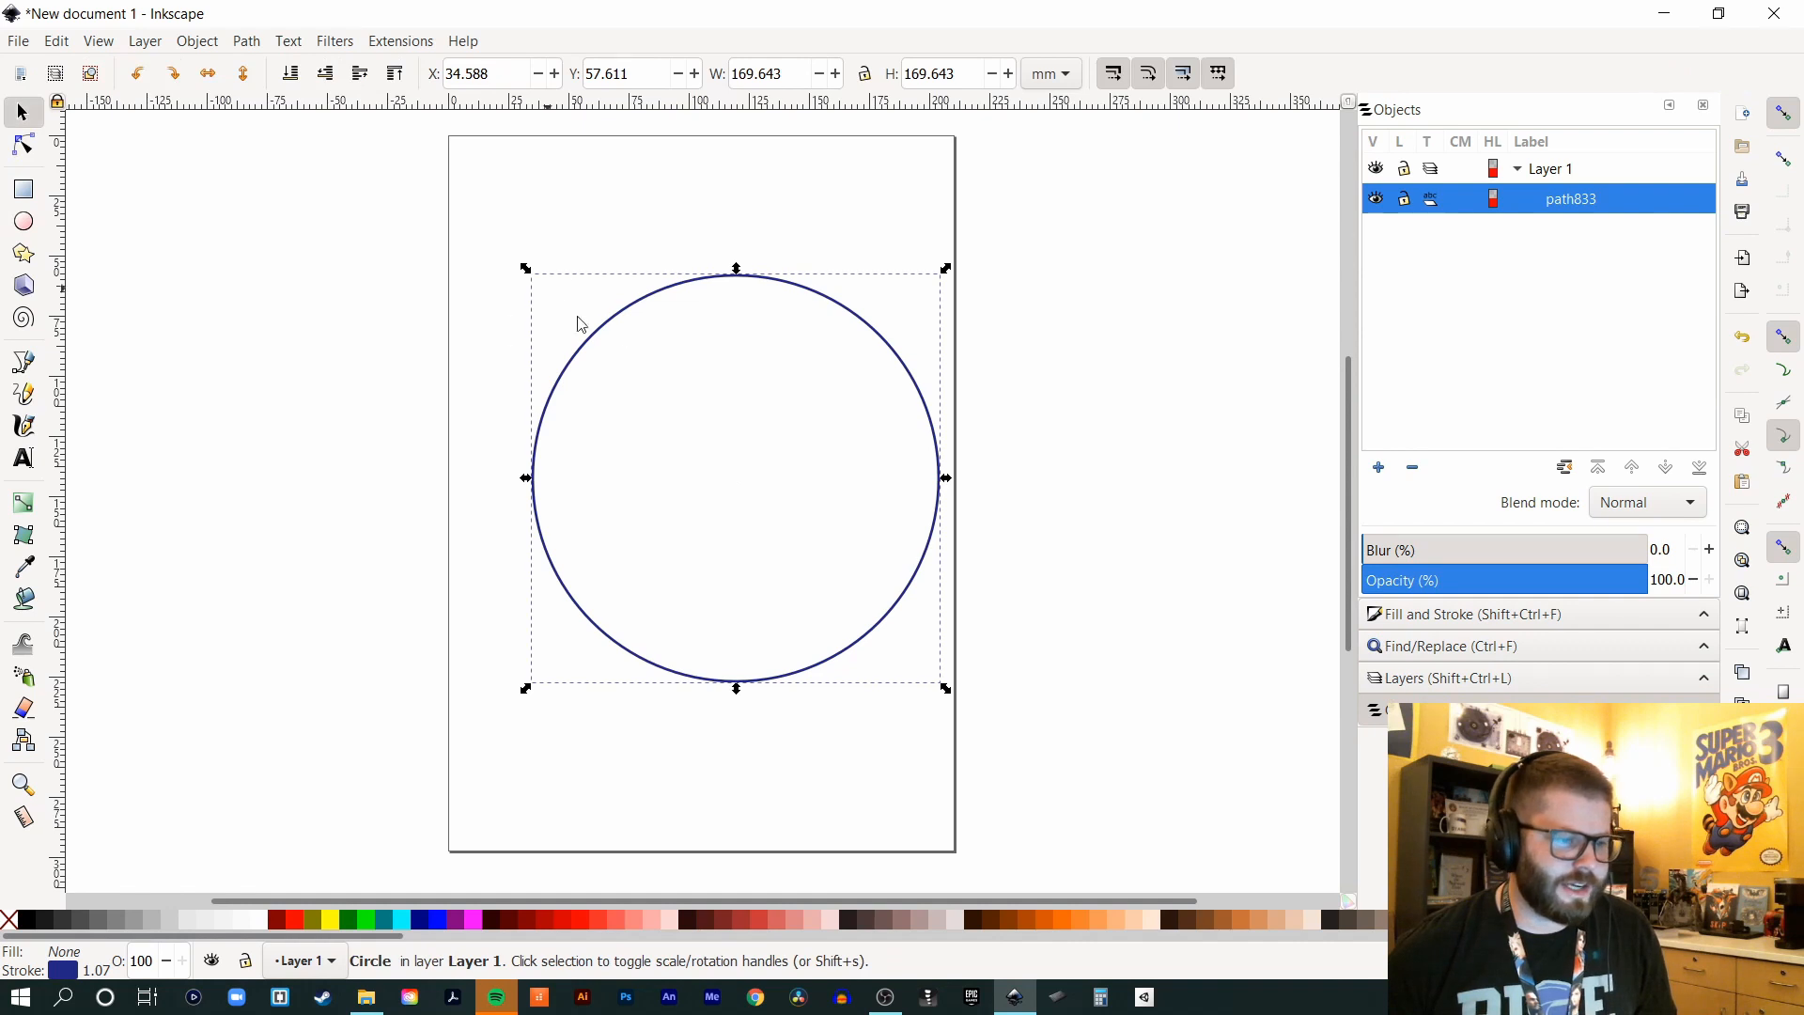
drag(596, 334, 554, 338)
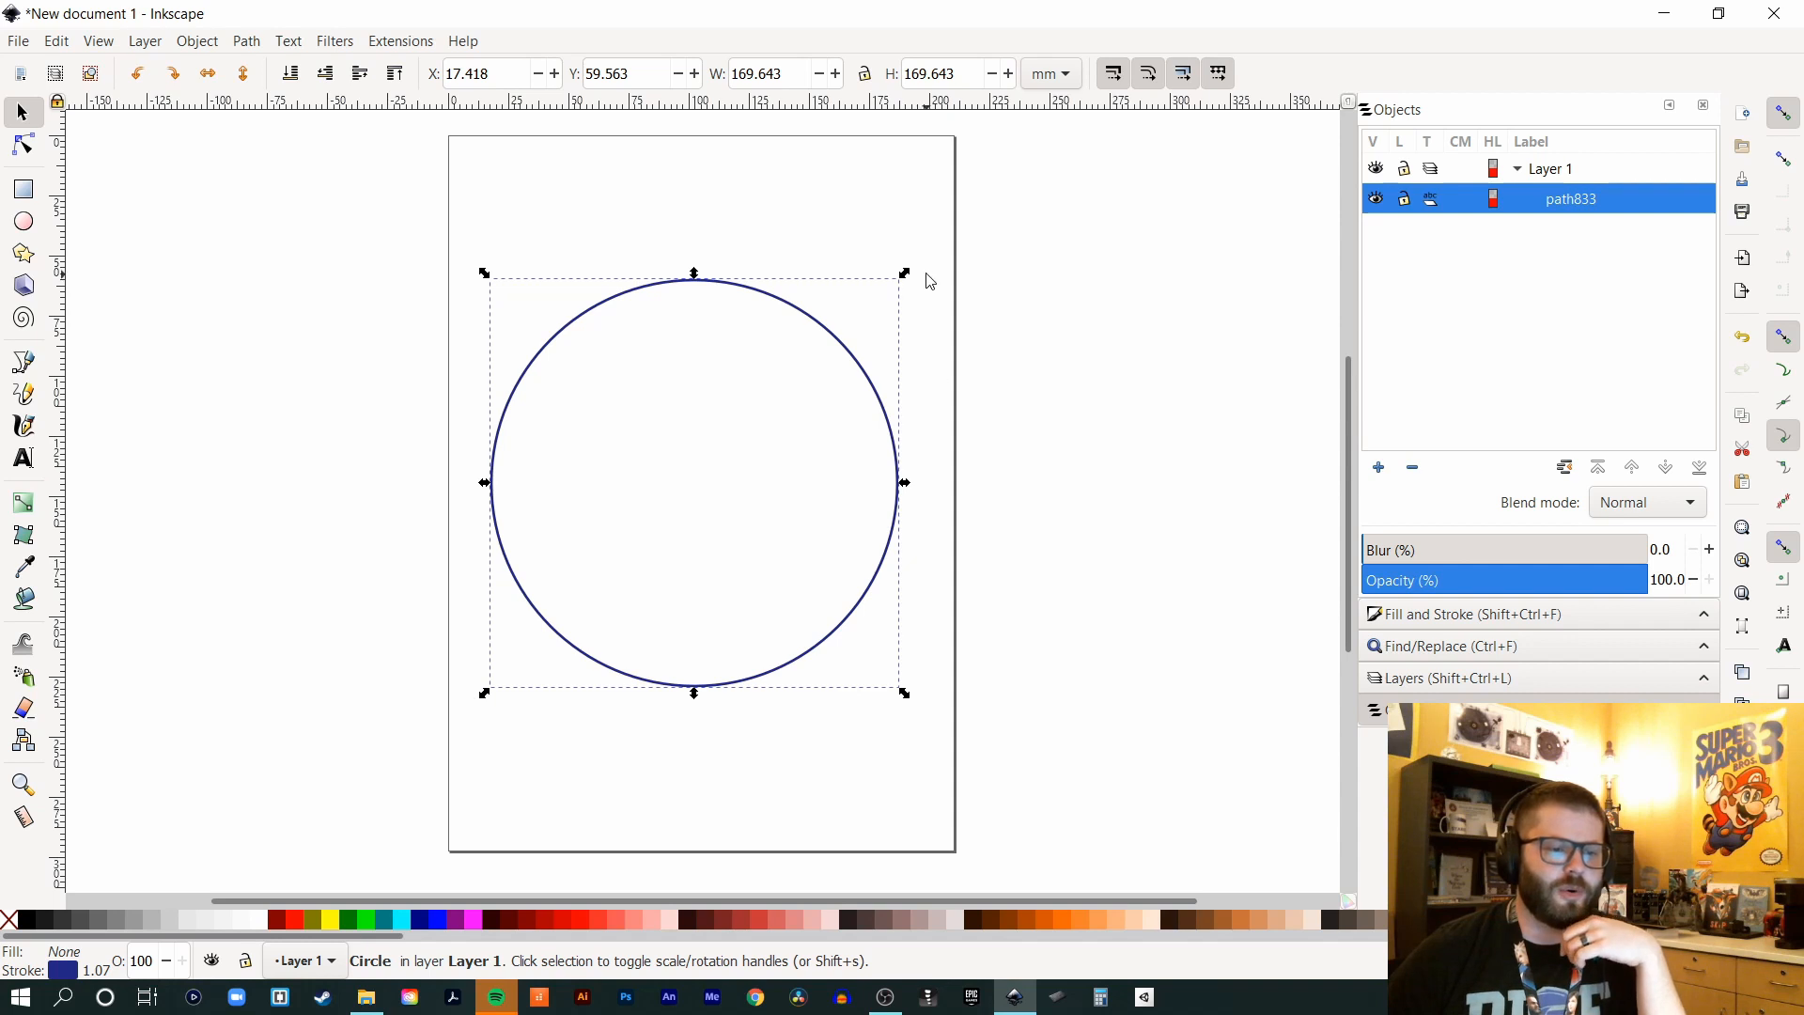
drag(694, 278, 705, 141)
key(ctrl+z)
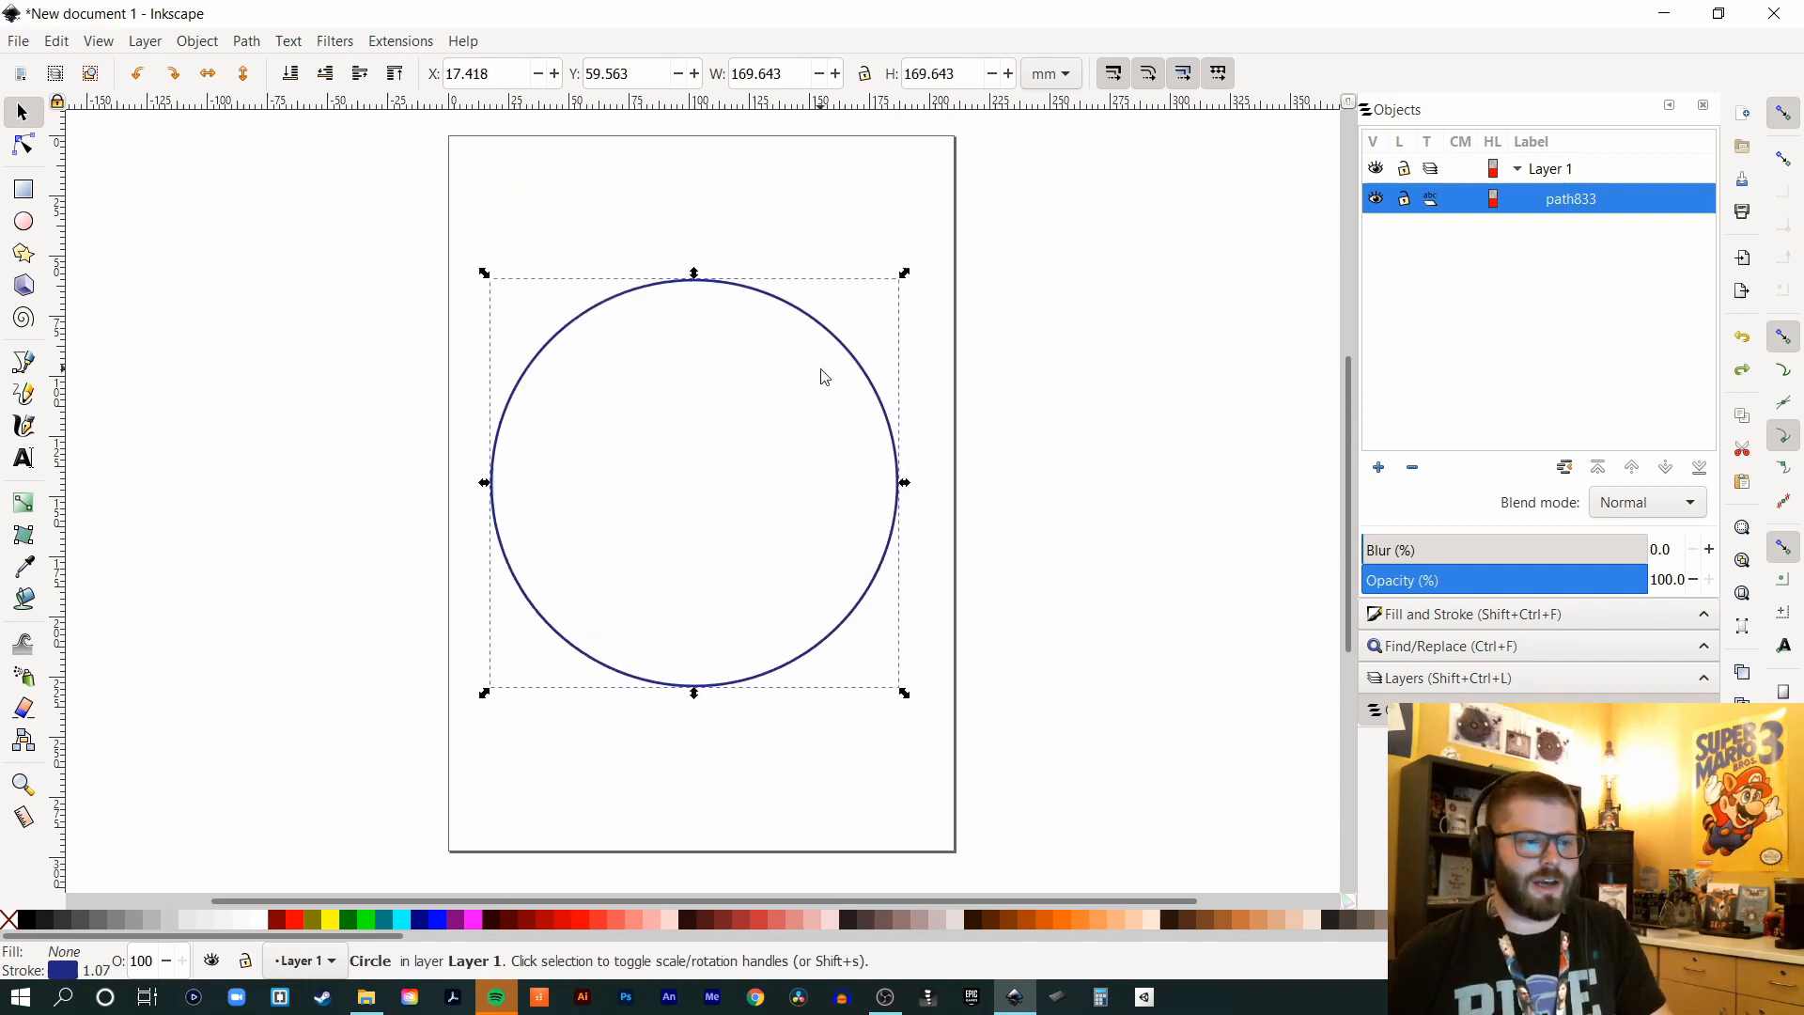
drag(696, 279, 700, 171)
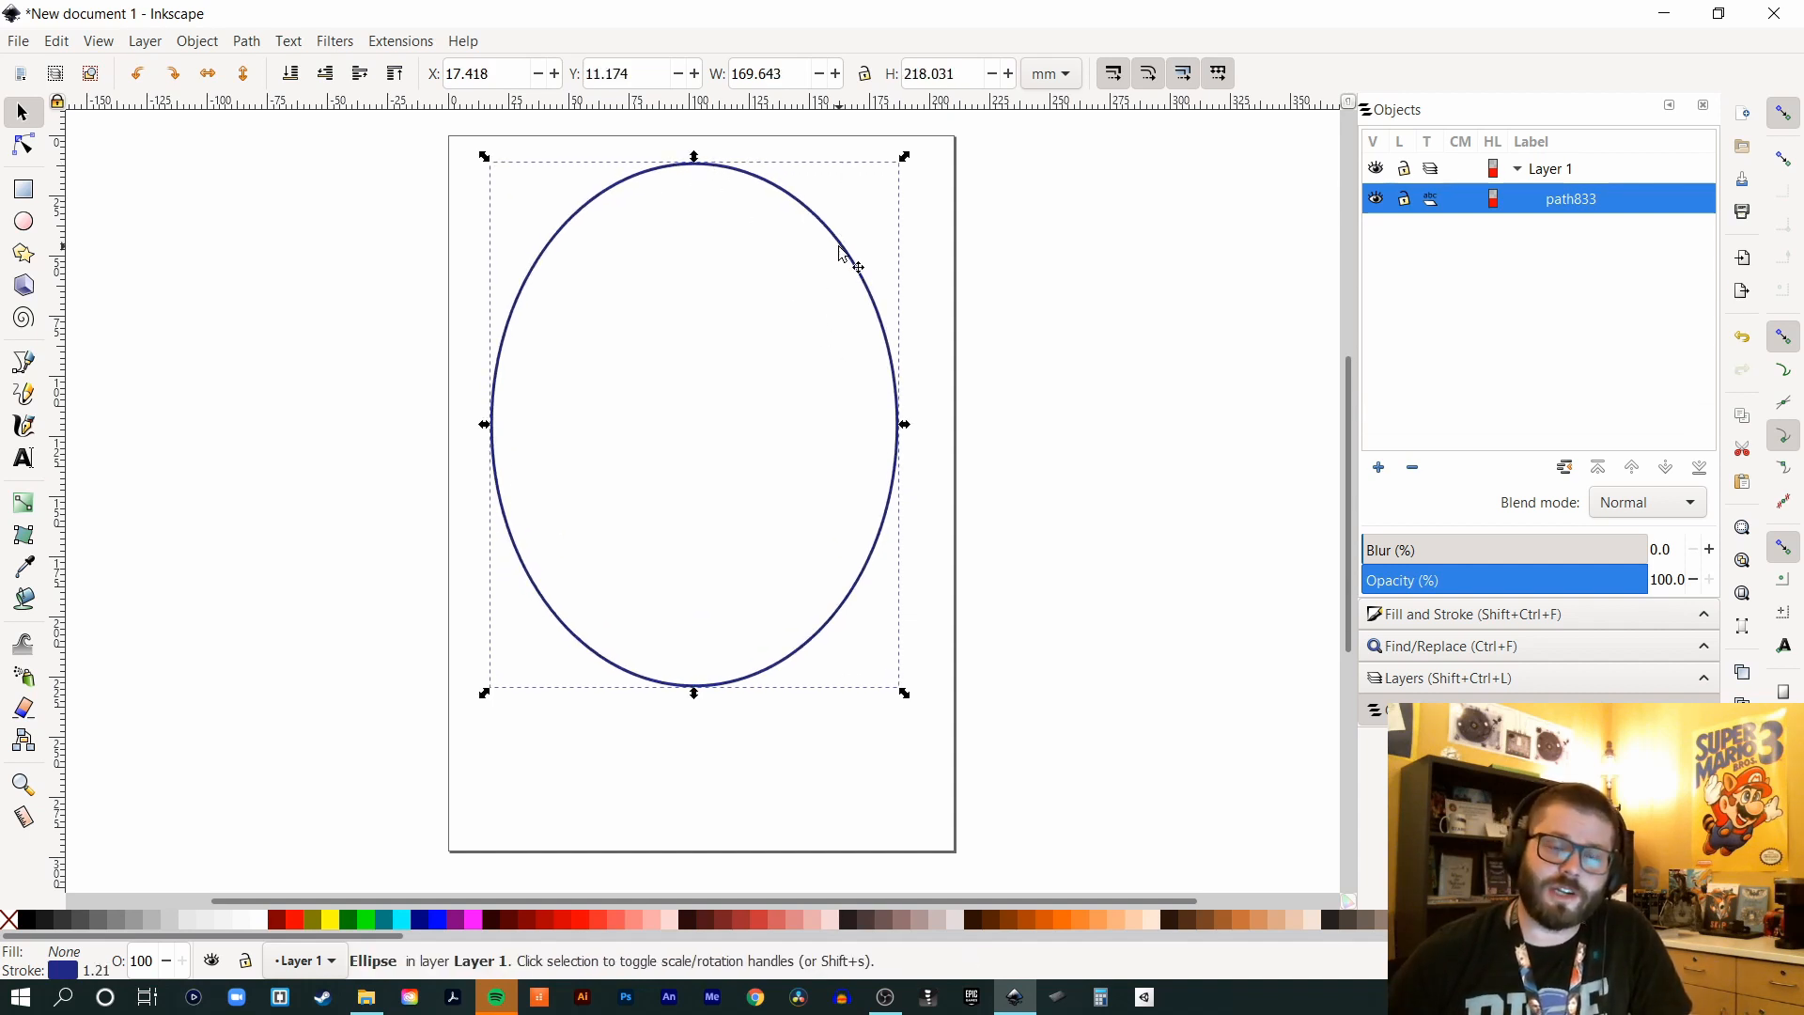
click(844, 255)
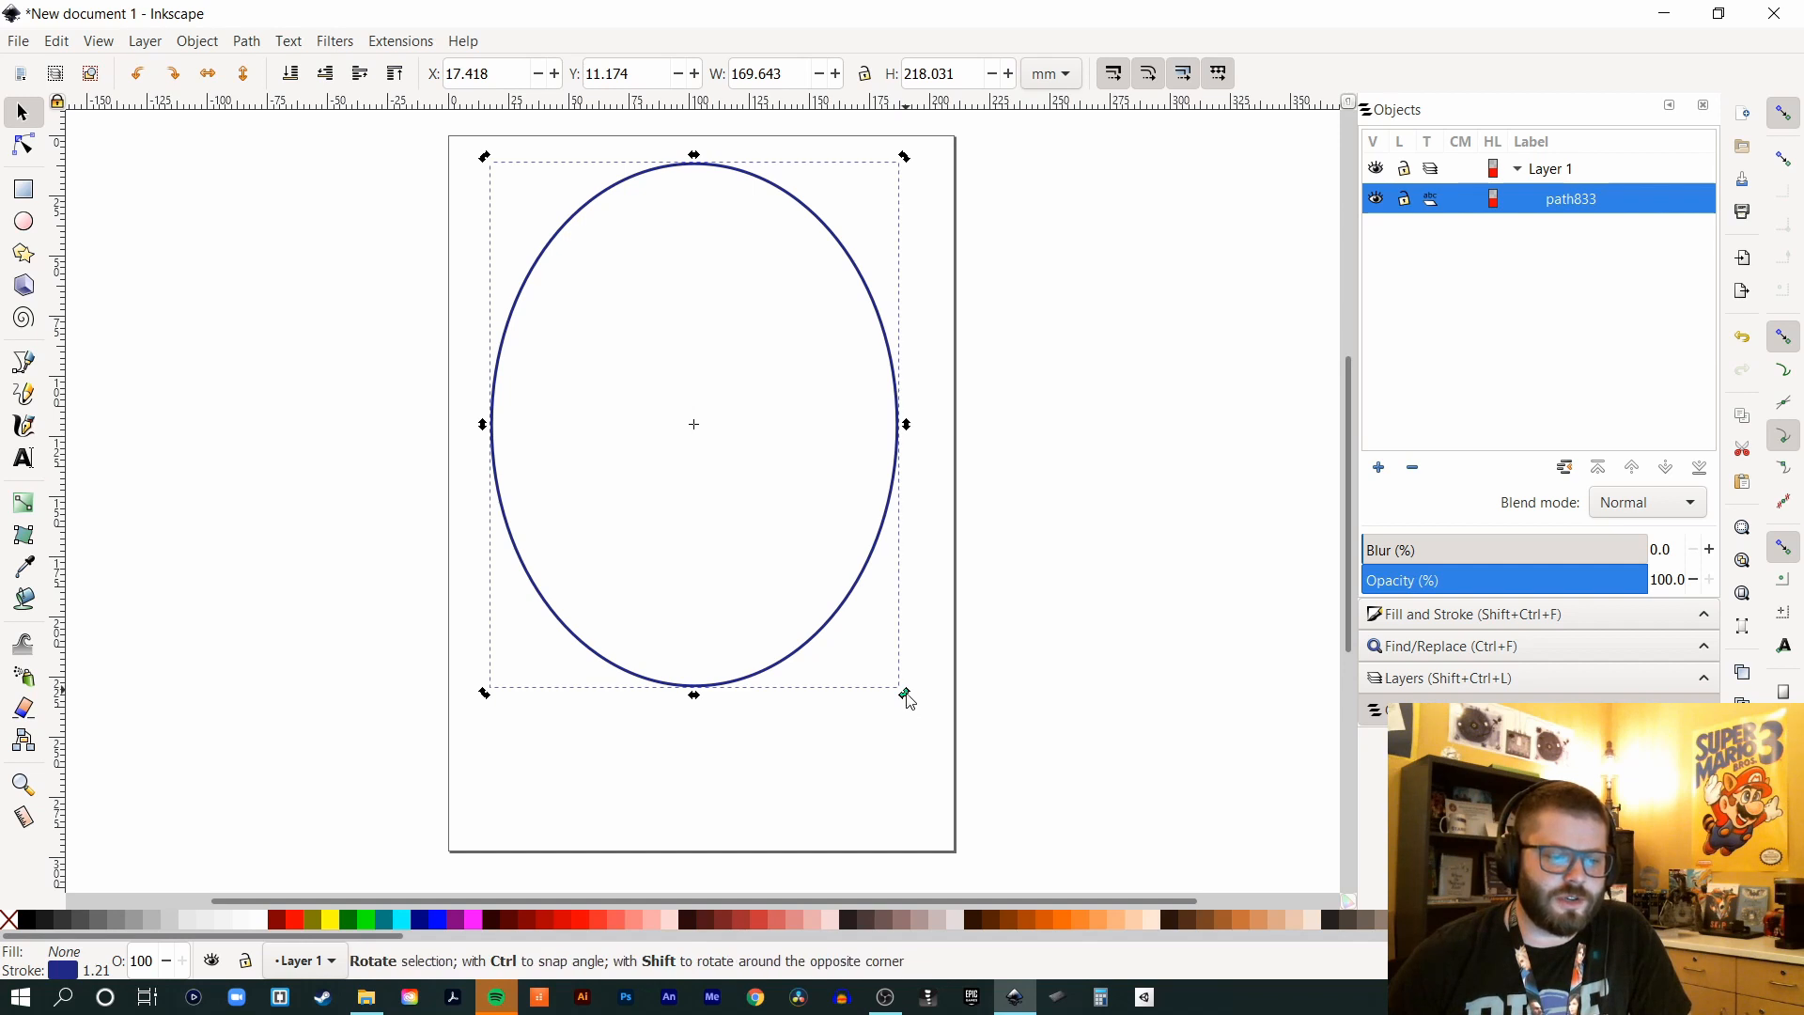
drag(694, 697, 527, 624)
key(ctrl+z)
drag(906, 701, 558, 691)
key(ctrl+z)
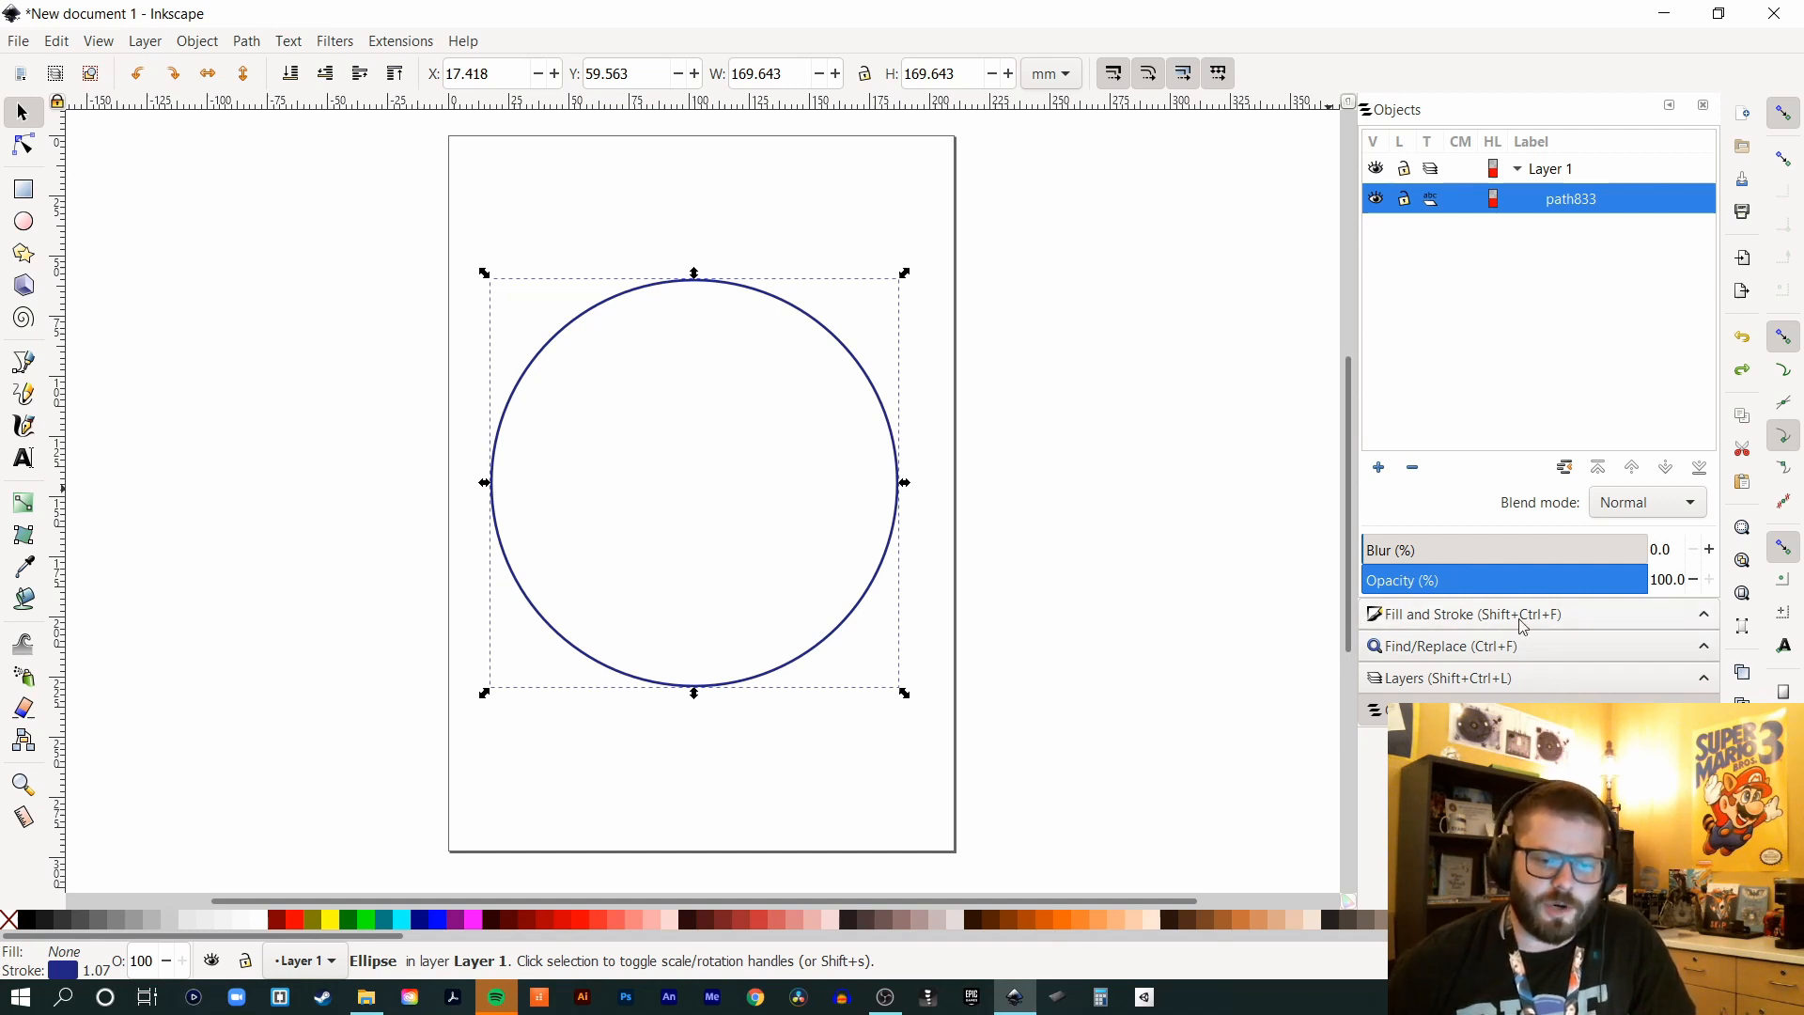
- Set the circle's stroke paint to solid black (RGBA 000000ff) using the RGB sliders
click(1447, 617)
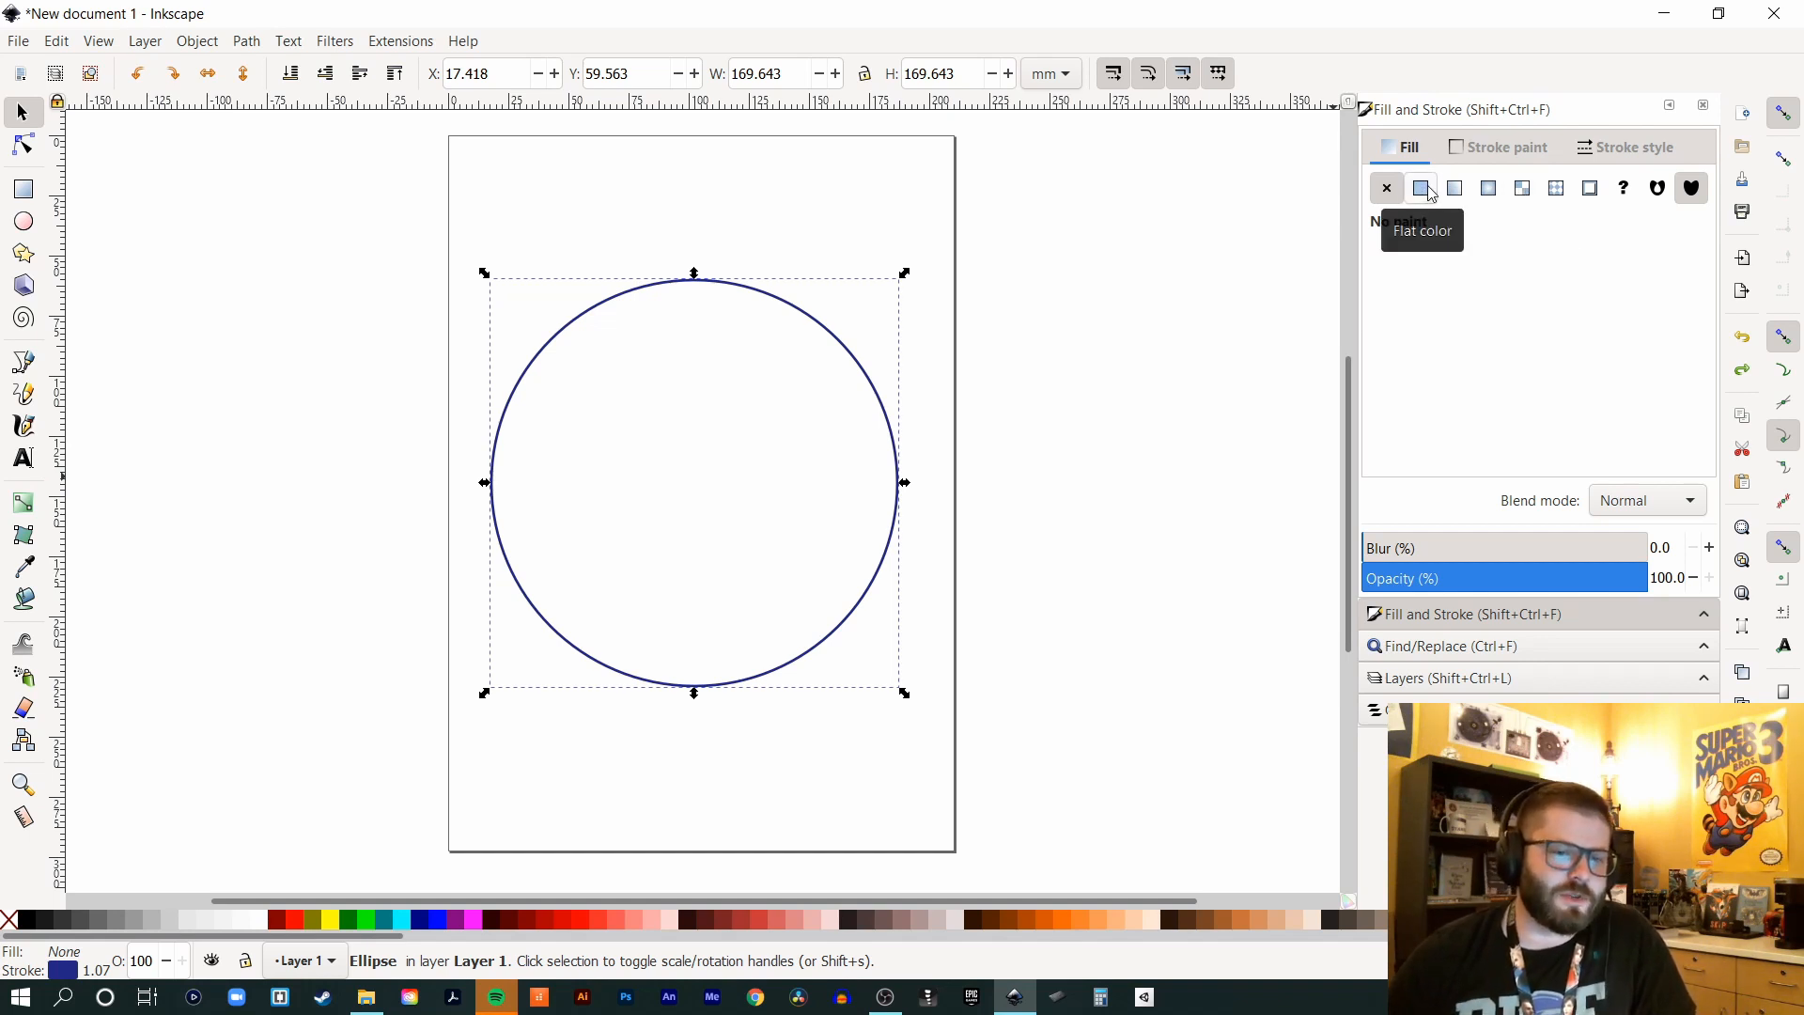
click(1497, 150)
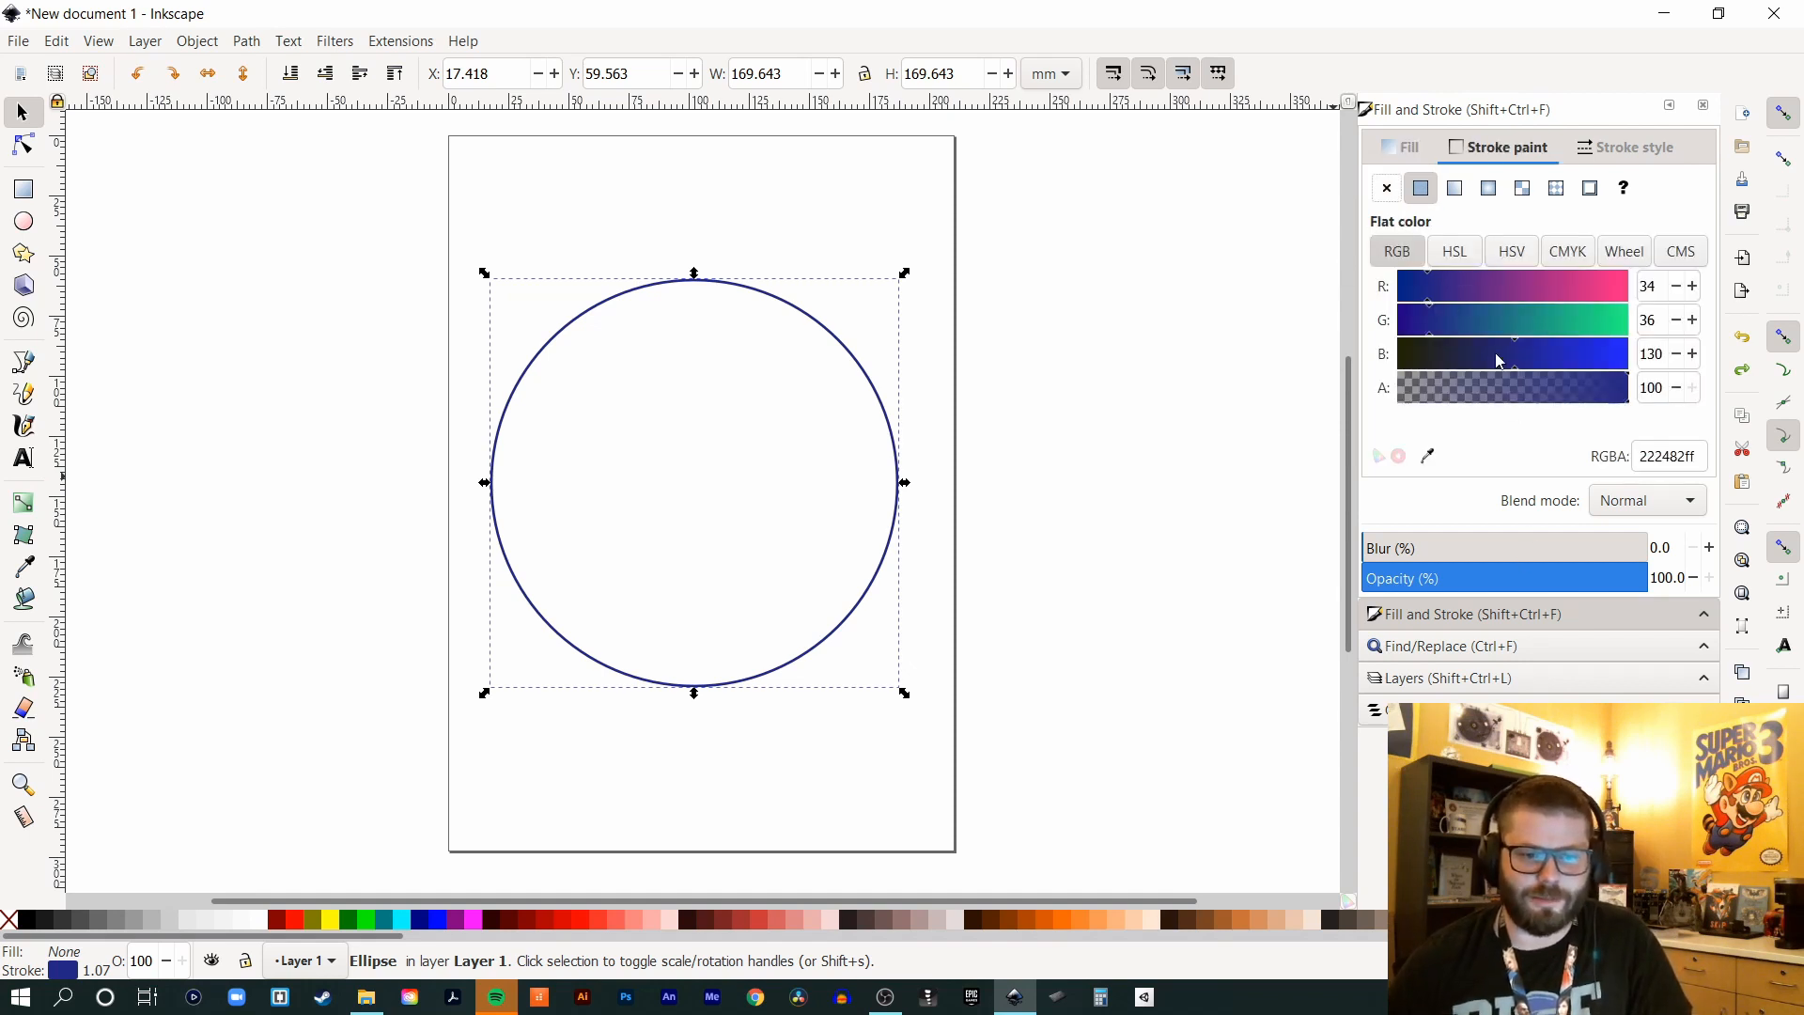
mouse_move(1496, 289)
mouse_down()
mouse_move(1628, 291)
mouse_move(1614, 295)
mouse_up()
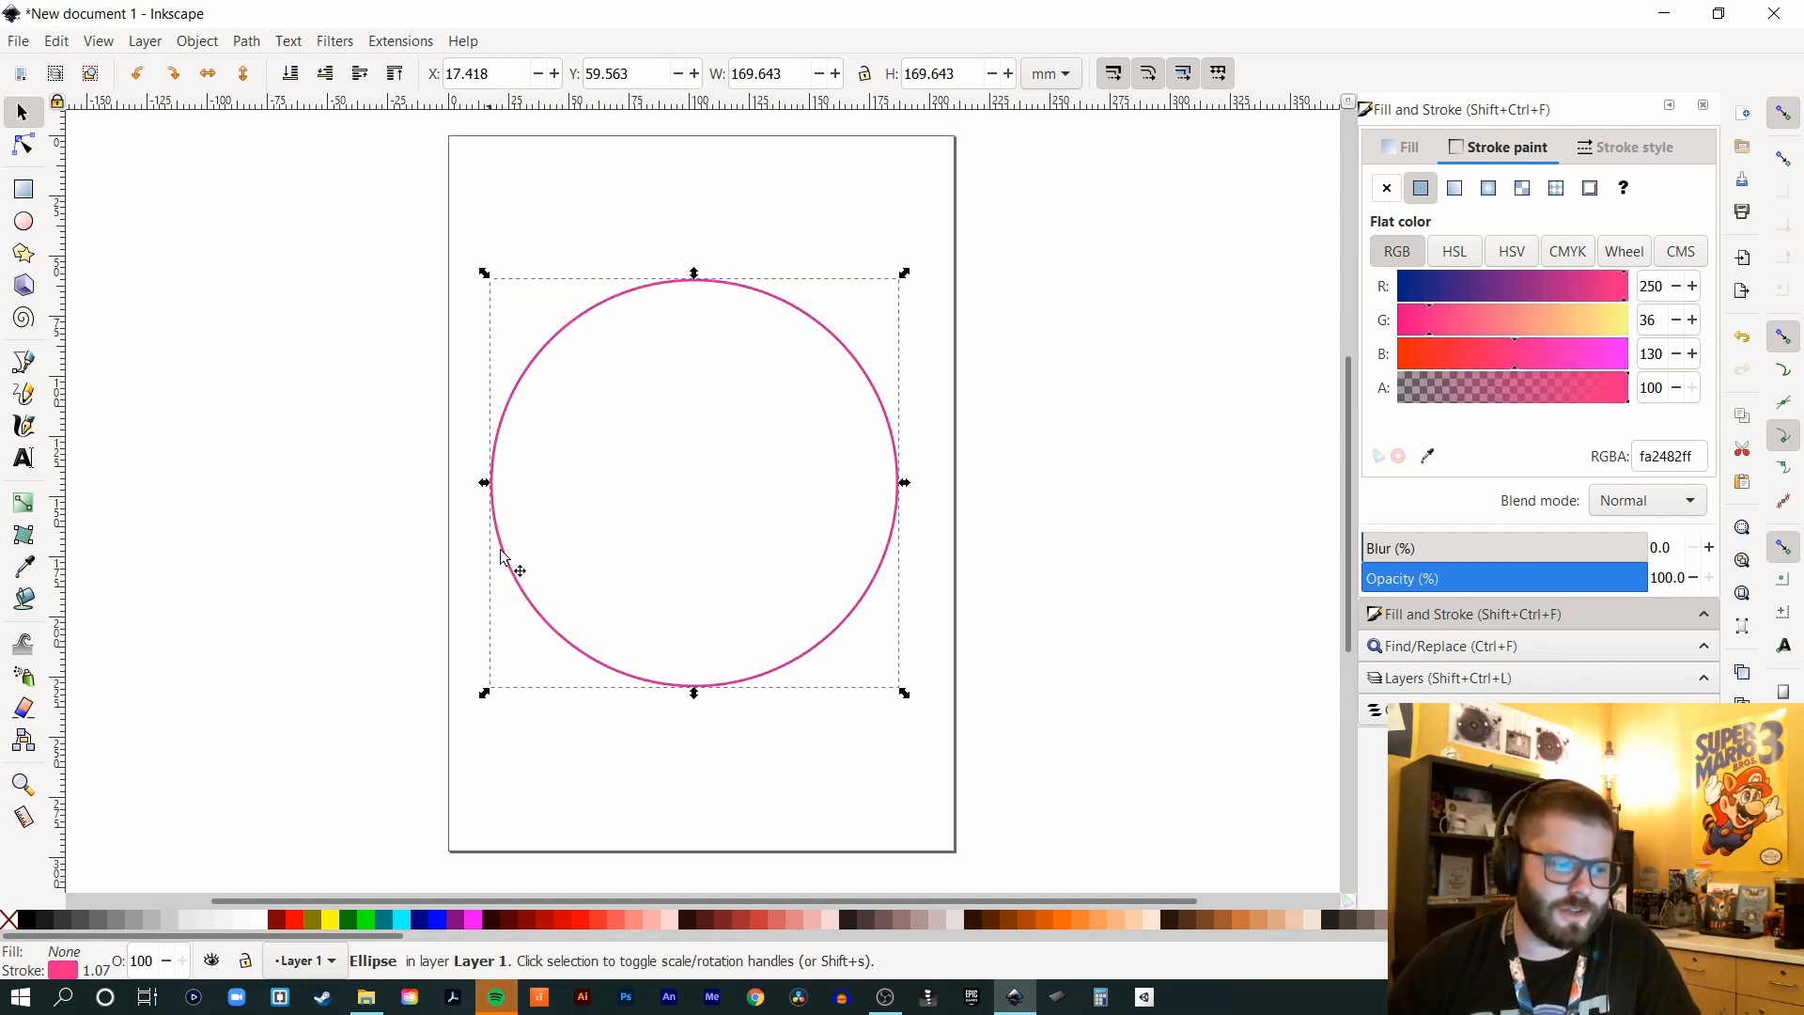
mouse_move(1447, 348)
mouse_down()
mouse_move(1423, 357)
mouse_move(1541, 374)
mouse_up()
mouse_move(1400, 355)
mouse_down()
mouse_move(1625, 355)
mouse_move(1503, 356)
mouse_up()
mouse_move(1614, 402)
mouse_down()
mouse_move(1394, 422)
mouse_move(1491, 393)
mouse_move(1444, 403)
mouse_move(1635, 400)
mouse_up()
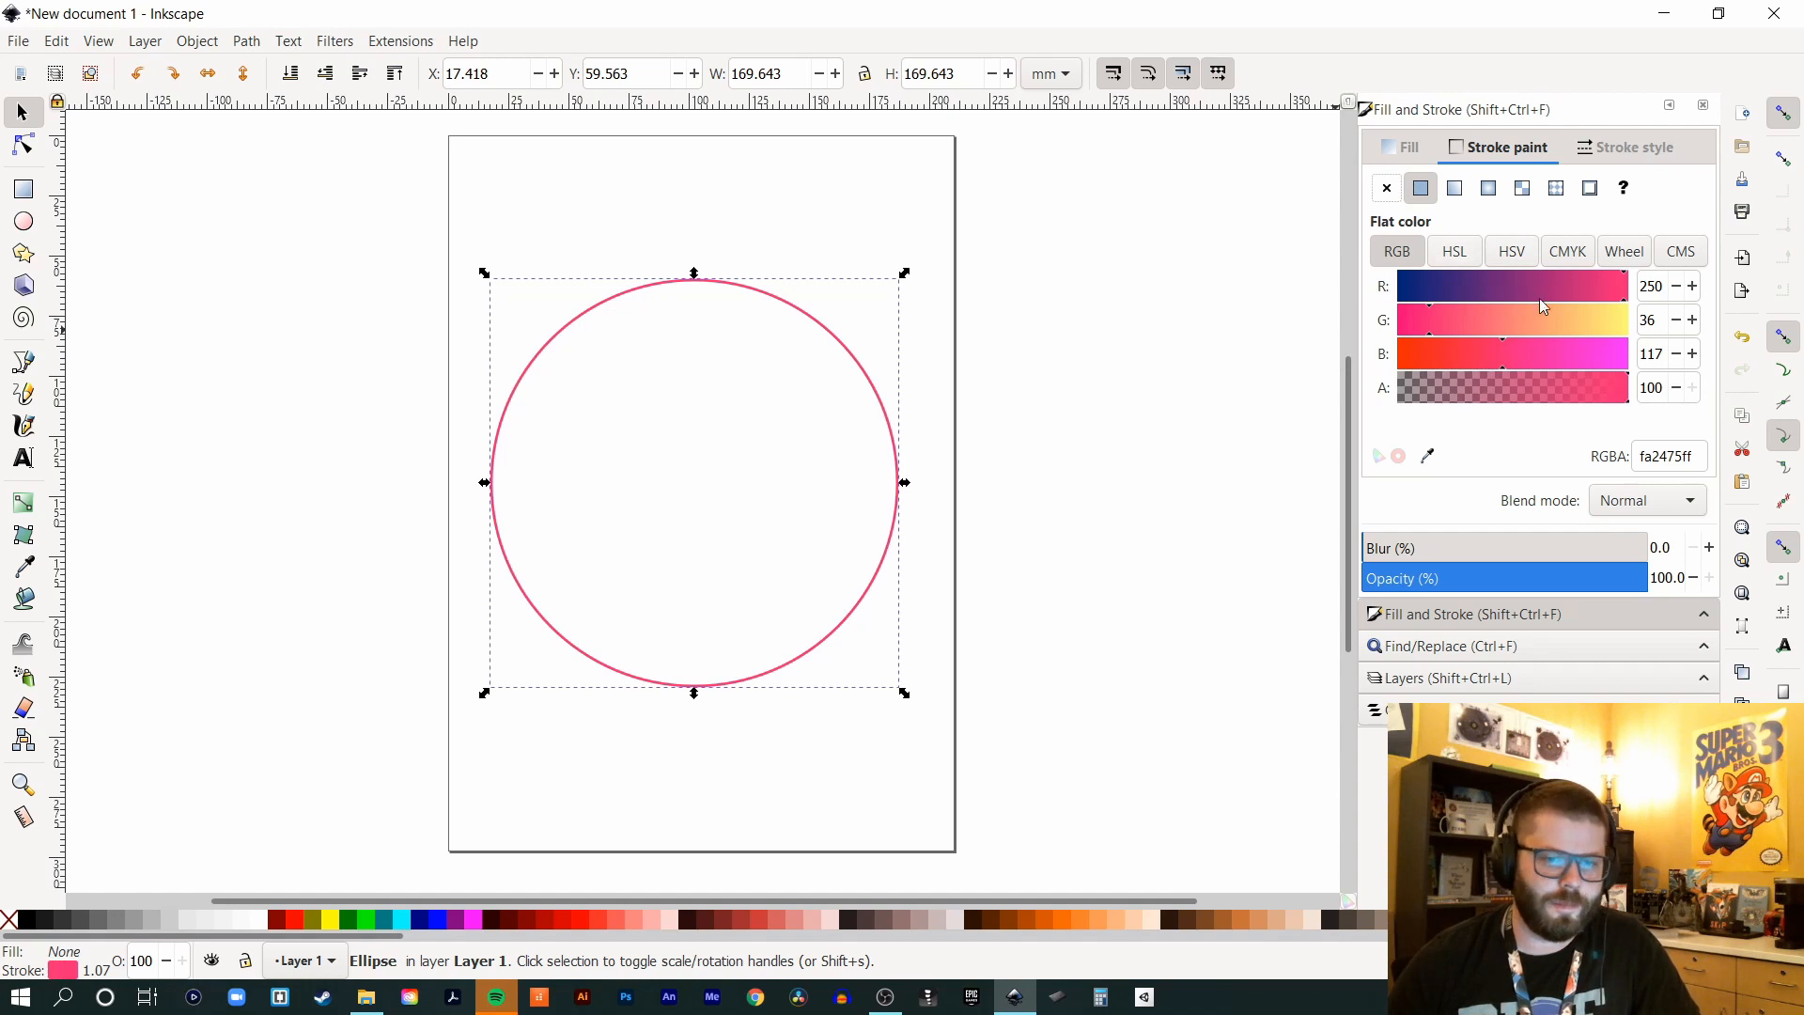
drag(1502, 291, 1390, 289)
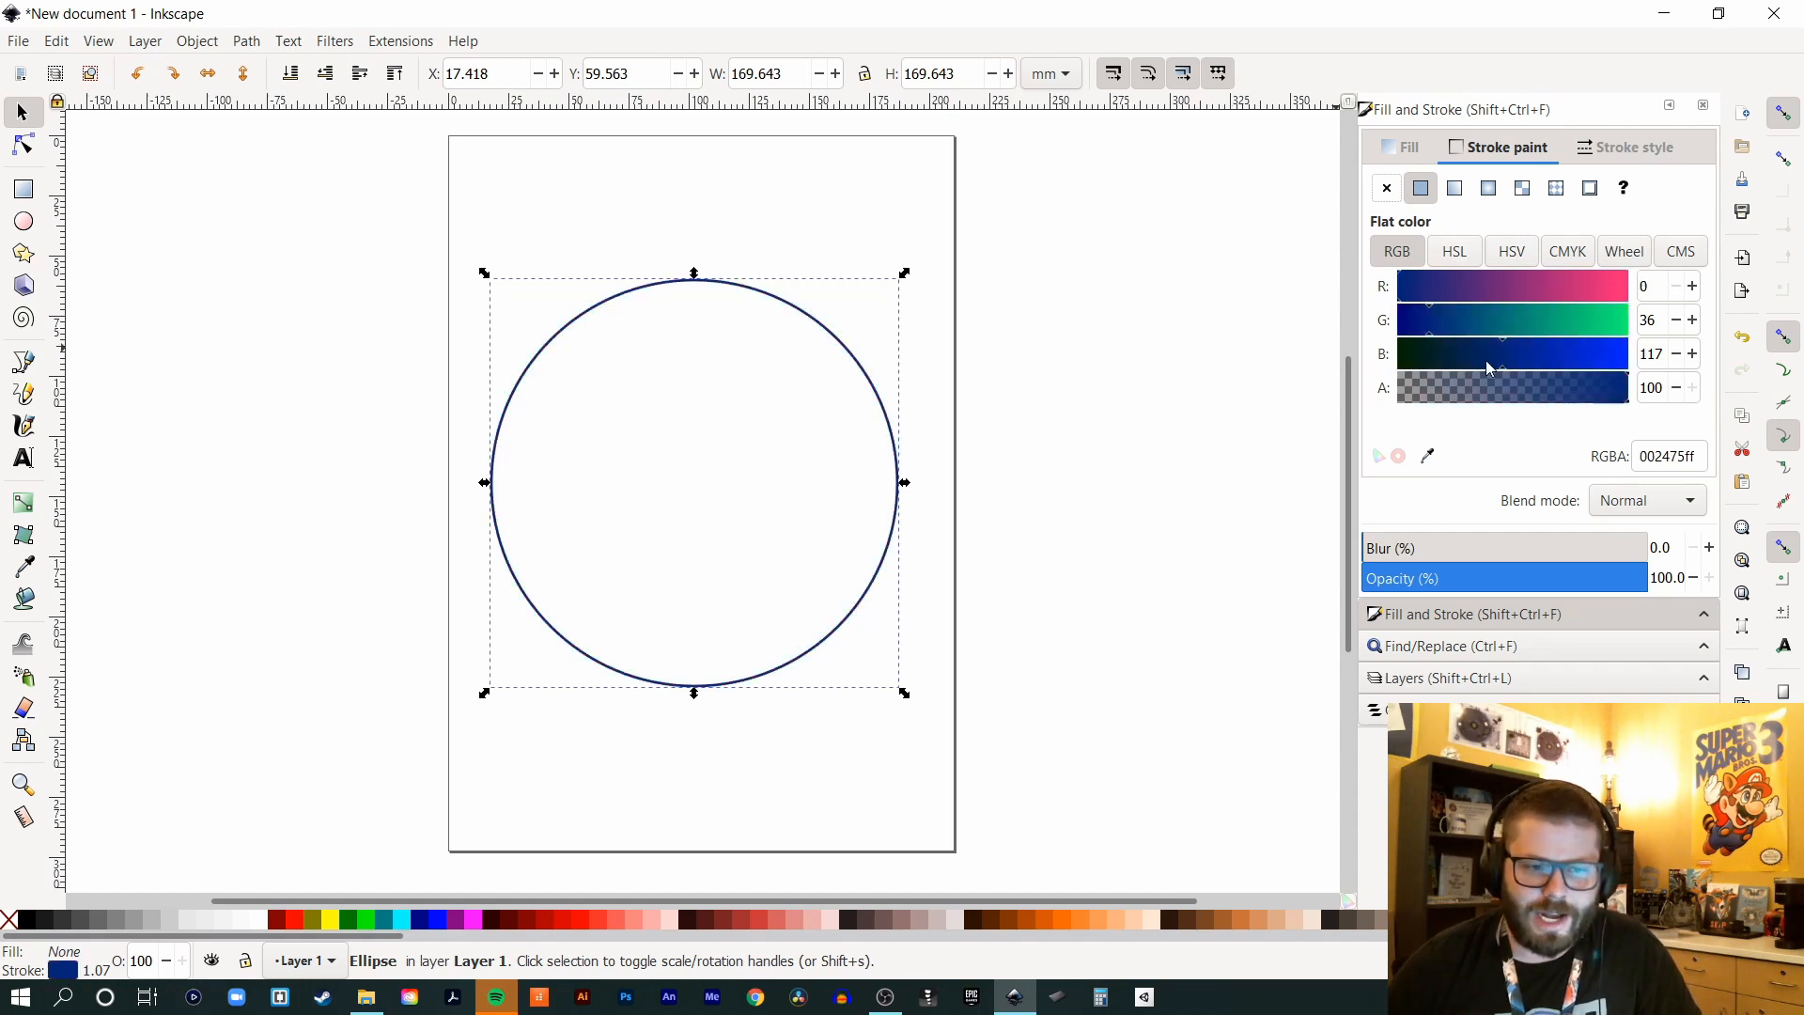
drag(1481, 359, 1270, 362)
drag(1465, 319, 1244, 328)
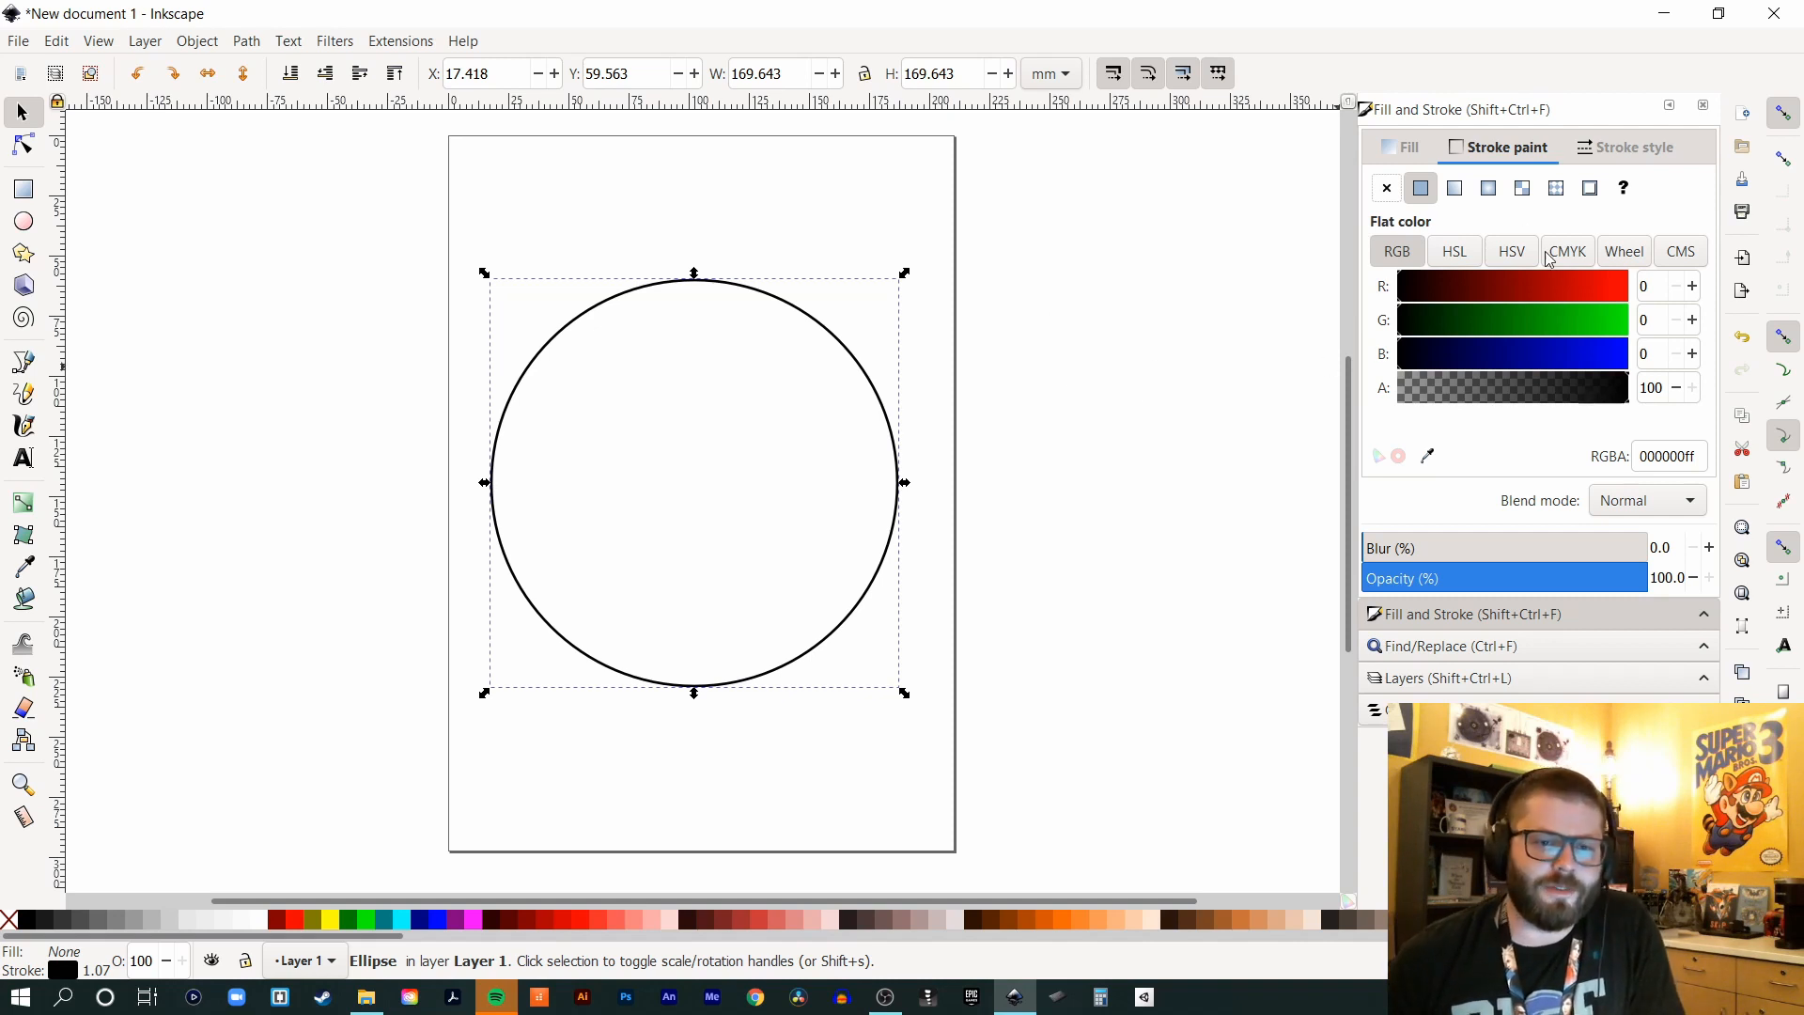
click(1634, 148)
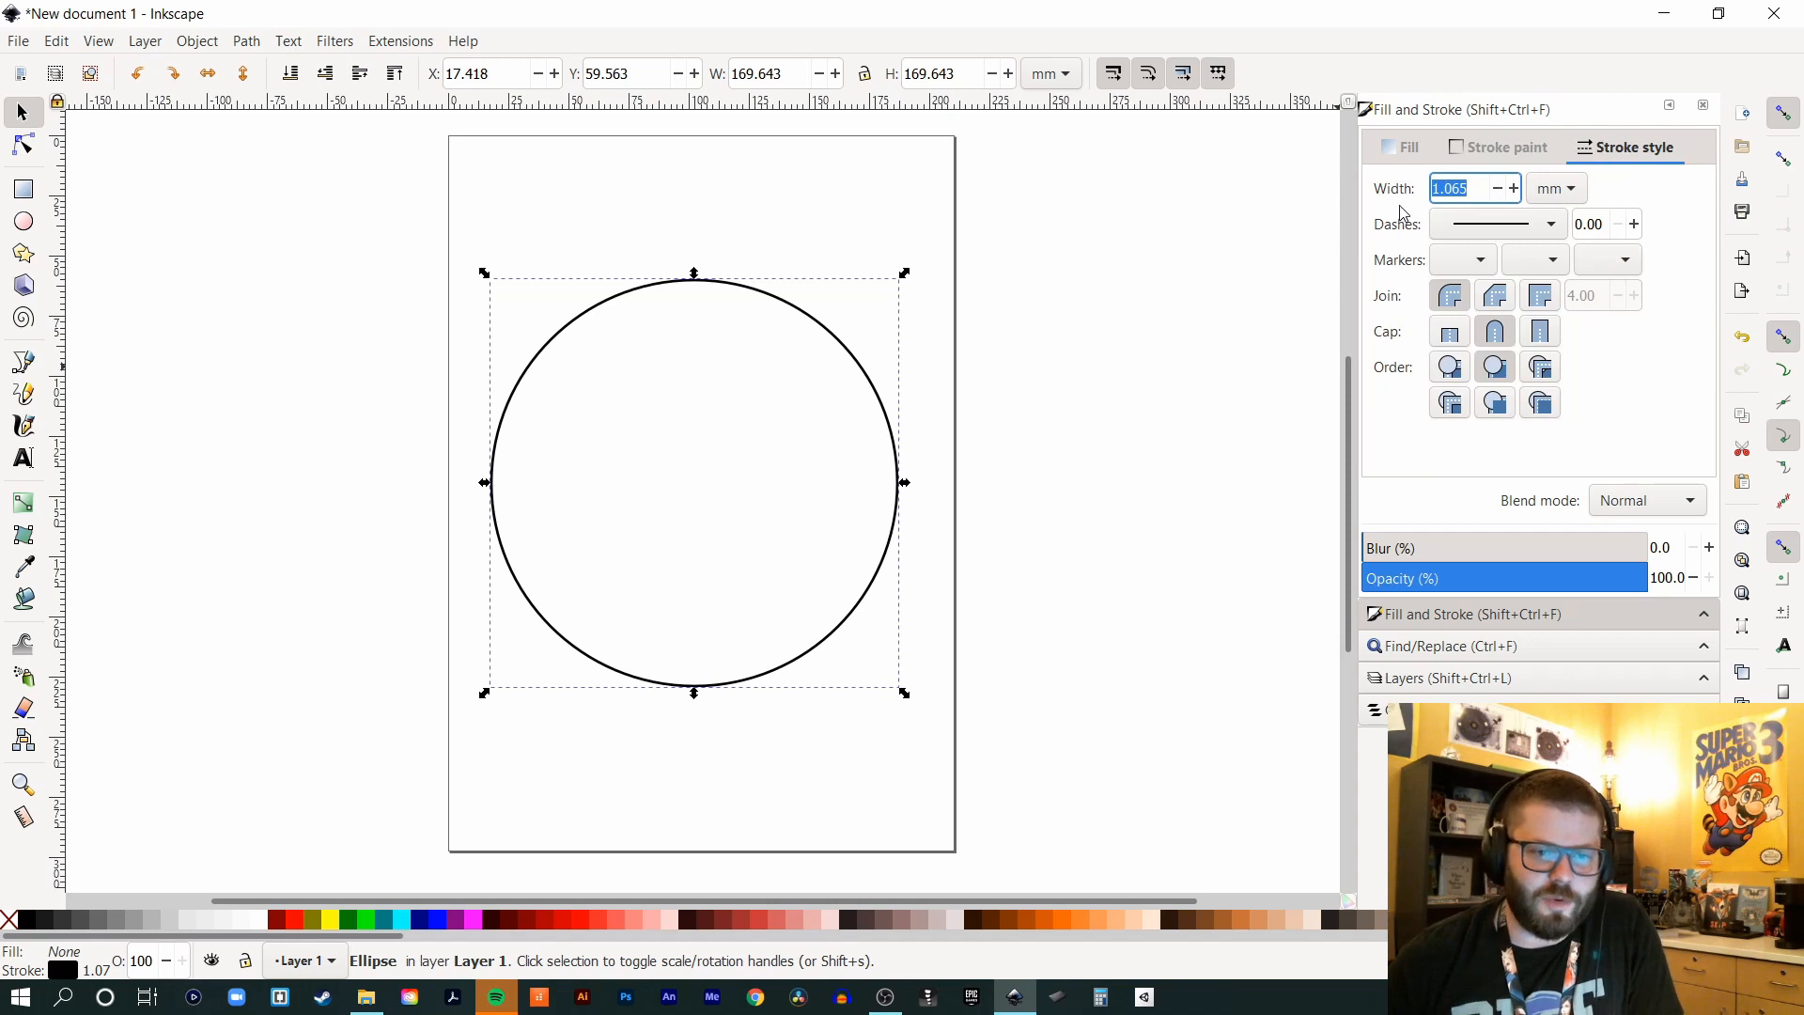
- Keep the circle's outline as a solid line with no start marker
click(1551, 228)
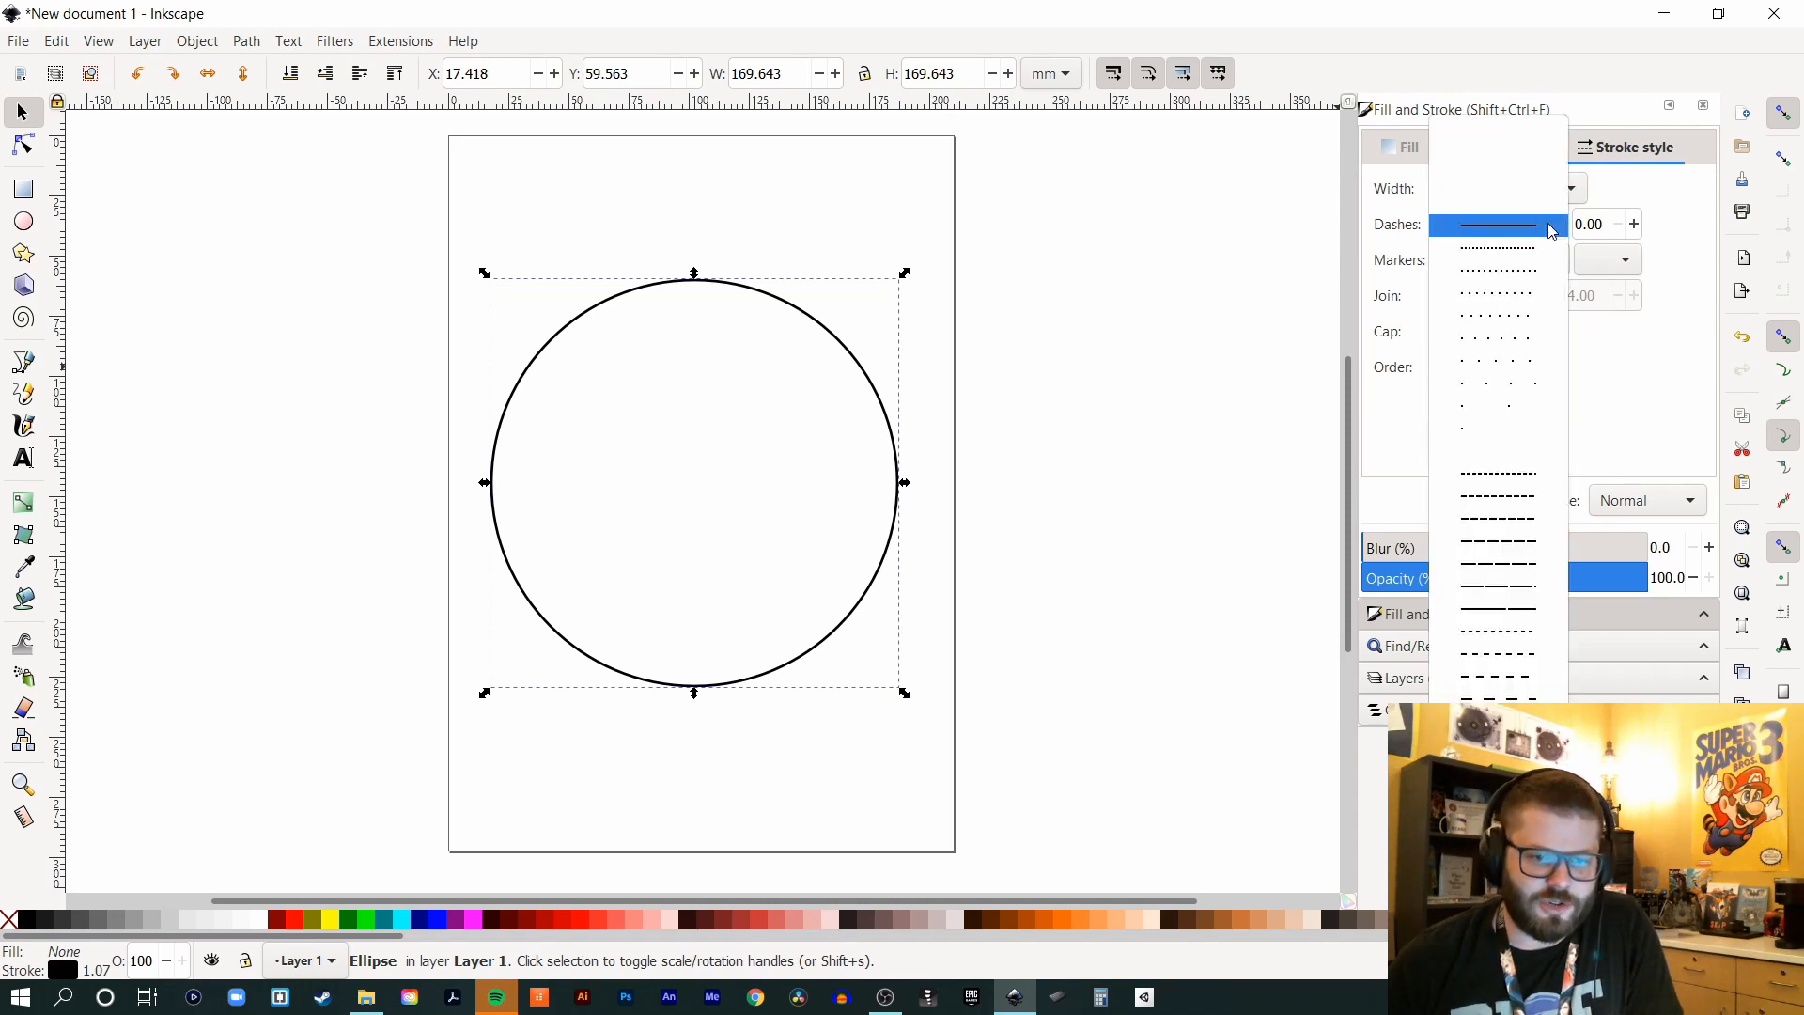
click(1600, 223)
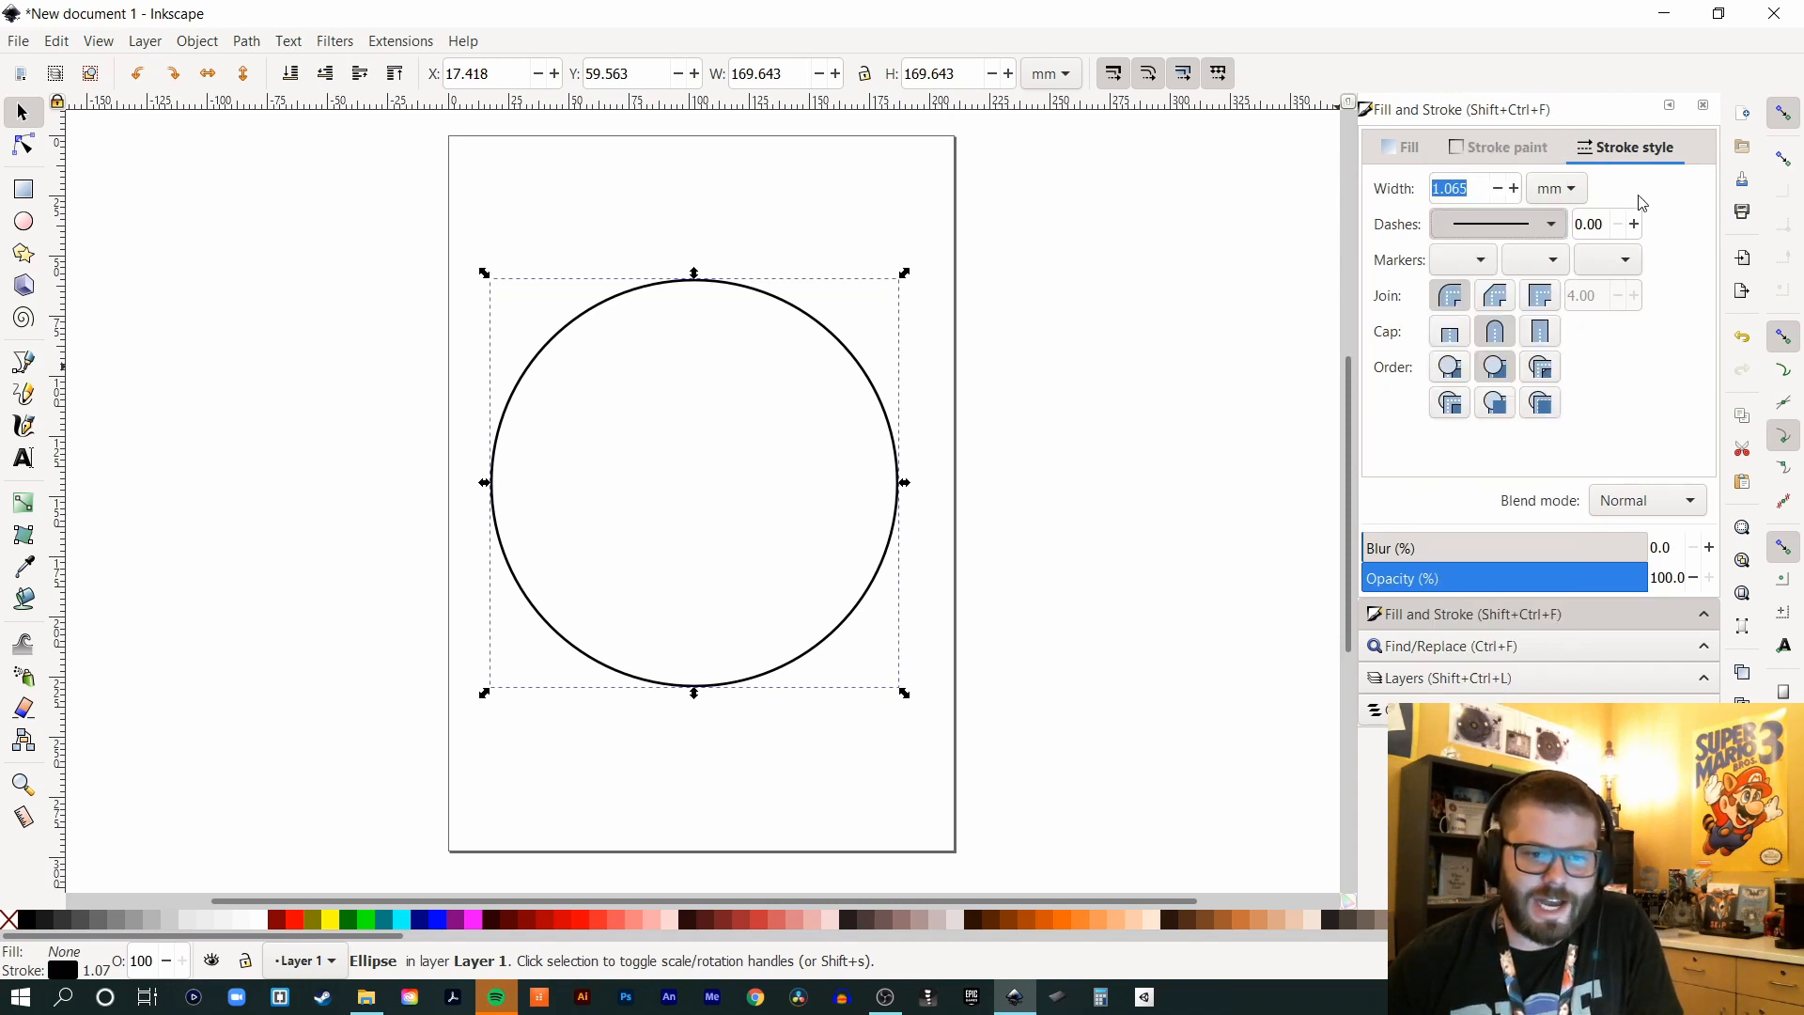
click(1478, 265)
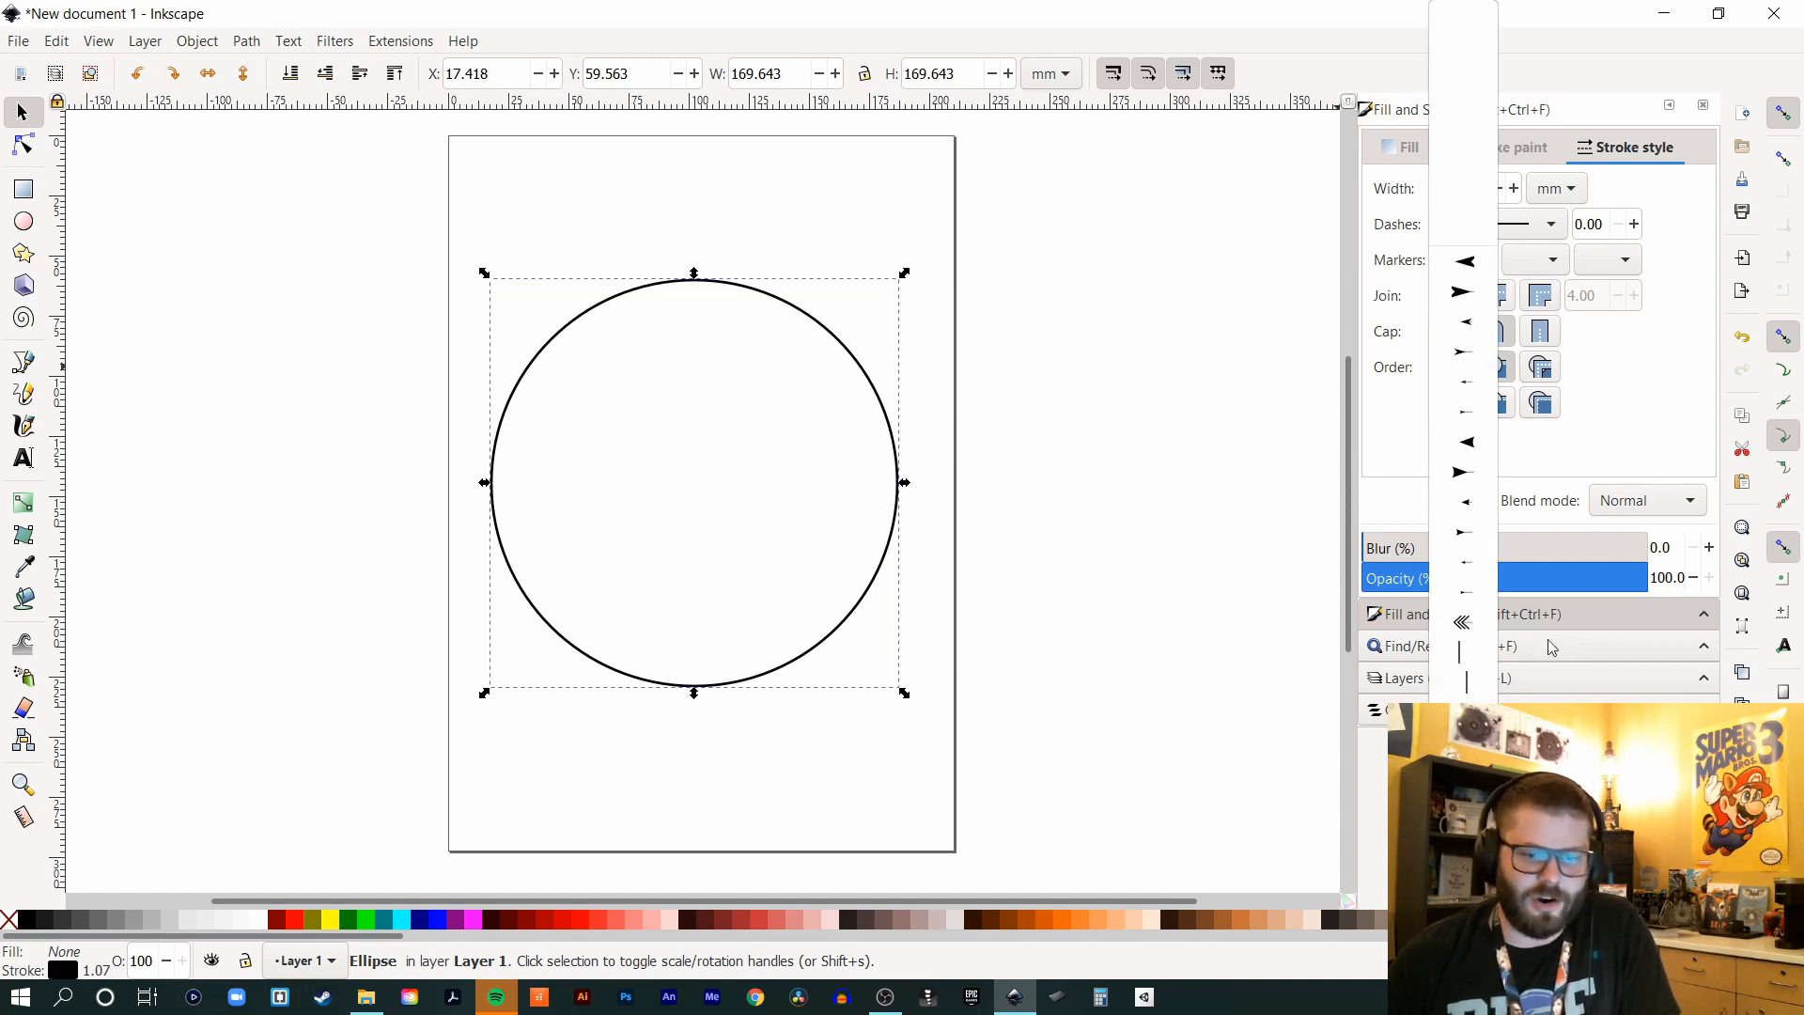
click(1647, 409)
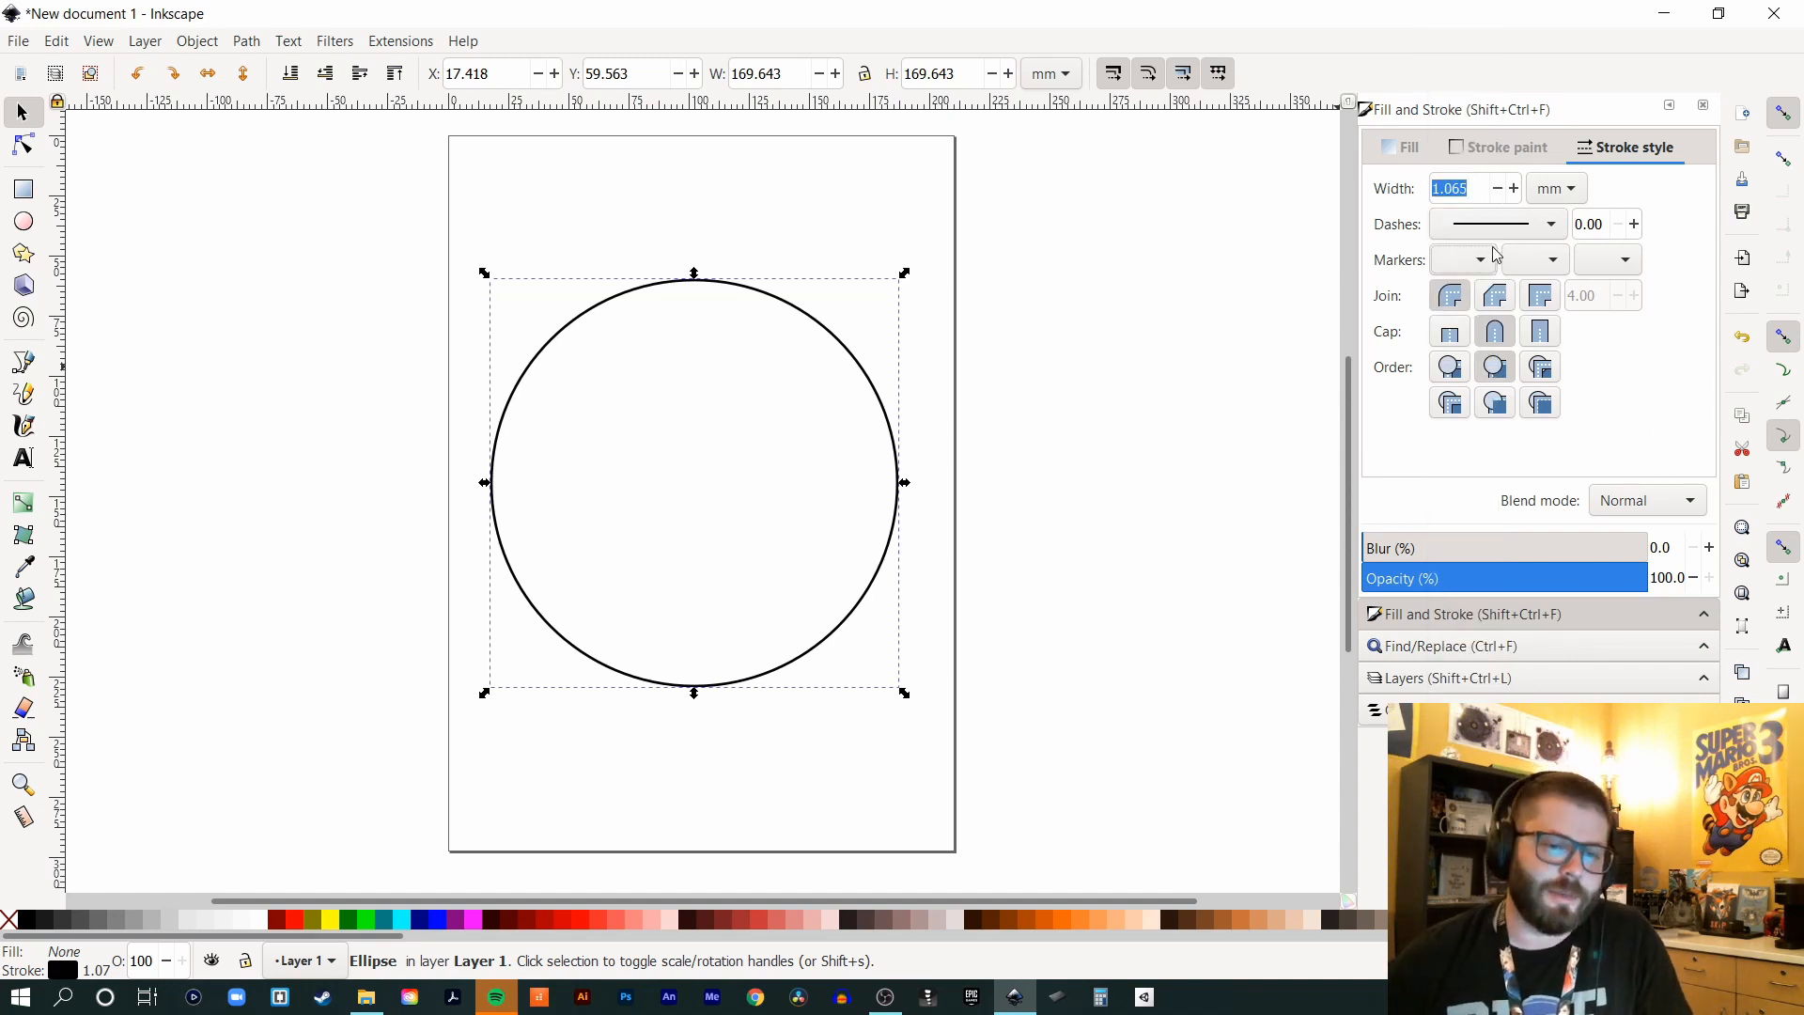
- Set the circle's stroke width to 15 mm, passing through 10 mm, then deselect it
click(1515, 189)
click(1514, 188)
click(1515, 189)
click(1514, 188)
click(1515, 189)
click(1515, 188)
click(1515, 189)
click(1515, 189)
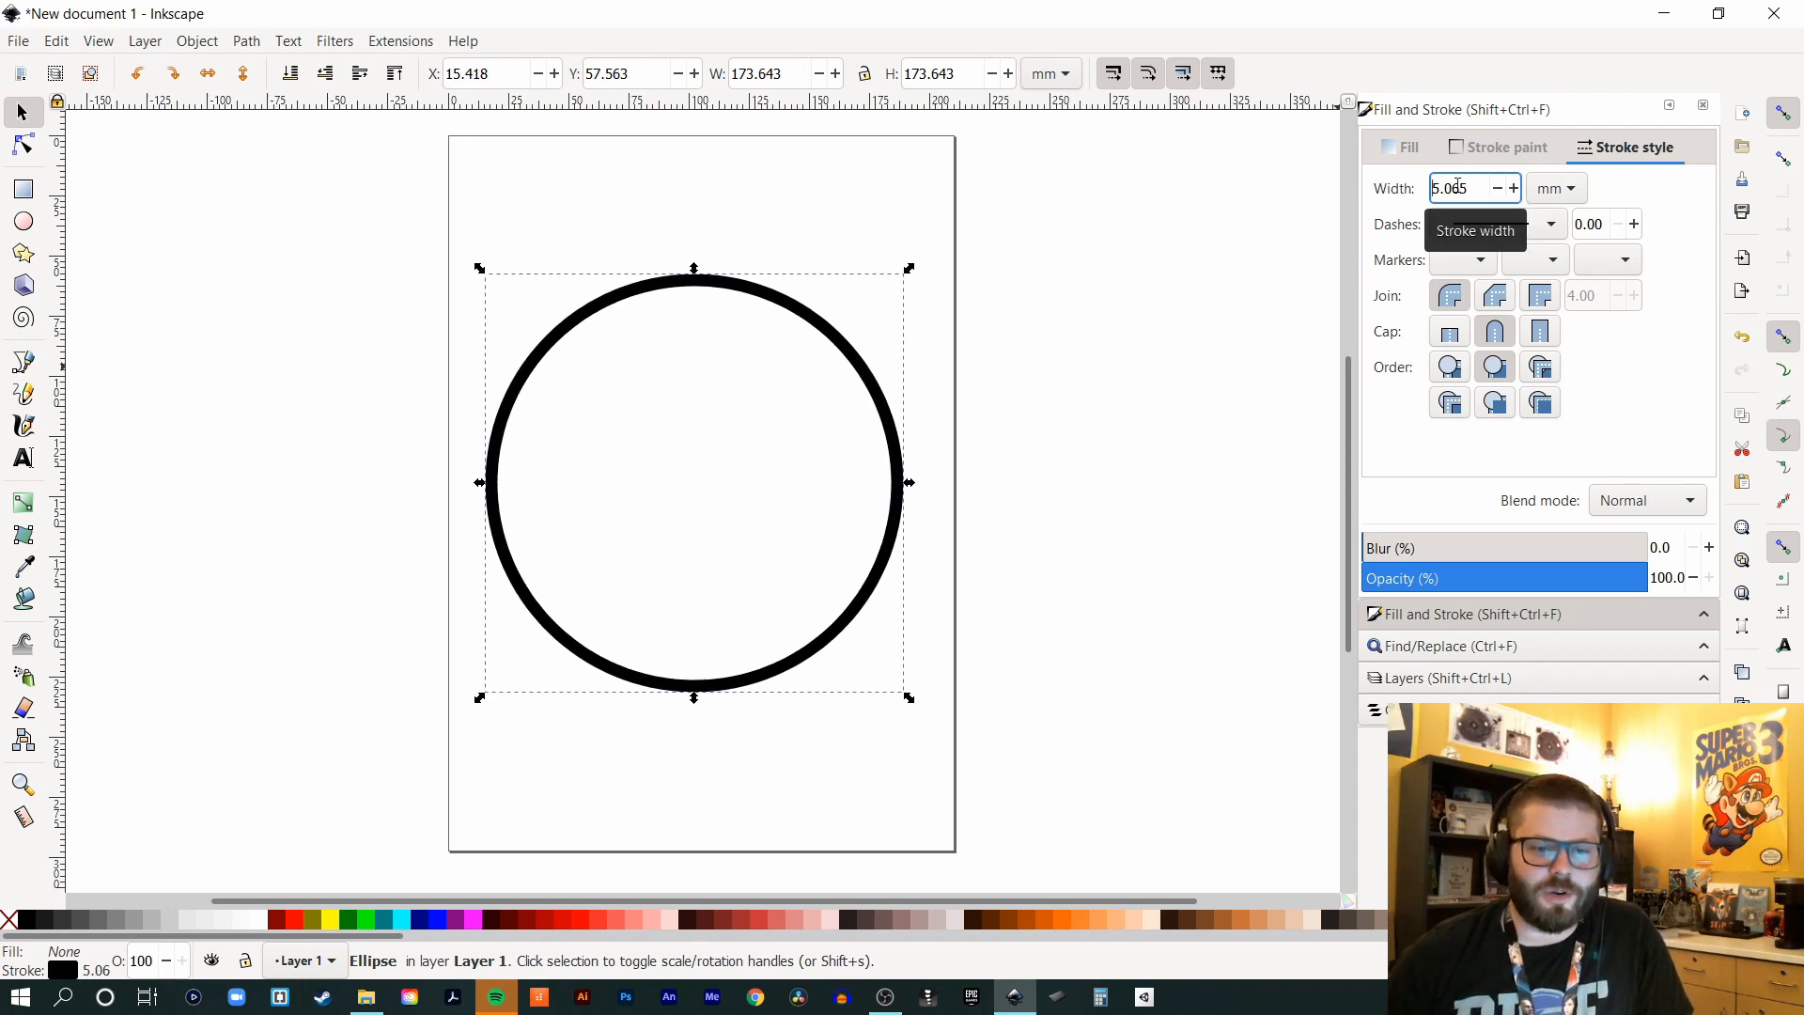
double_click(1472, 188)
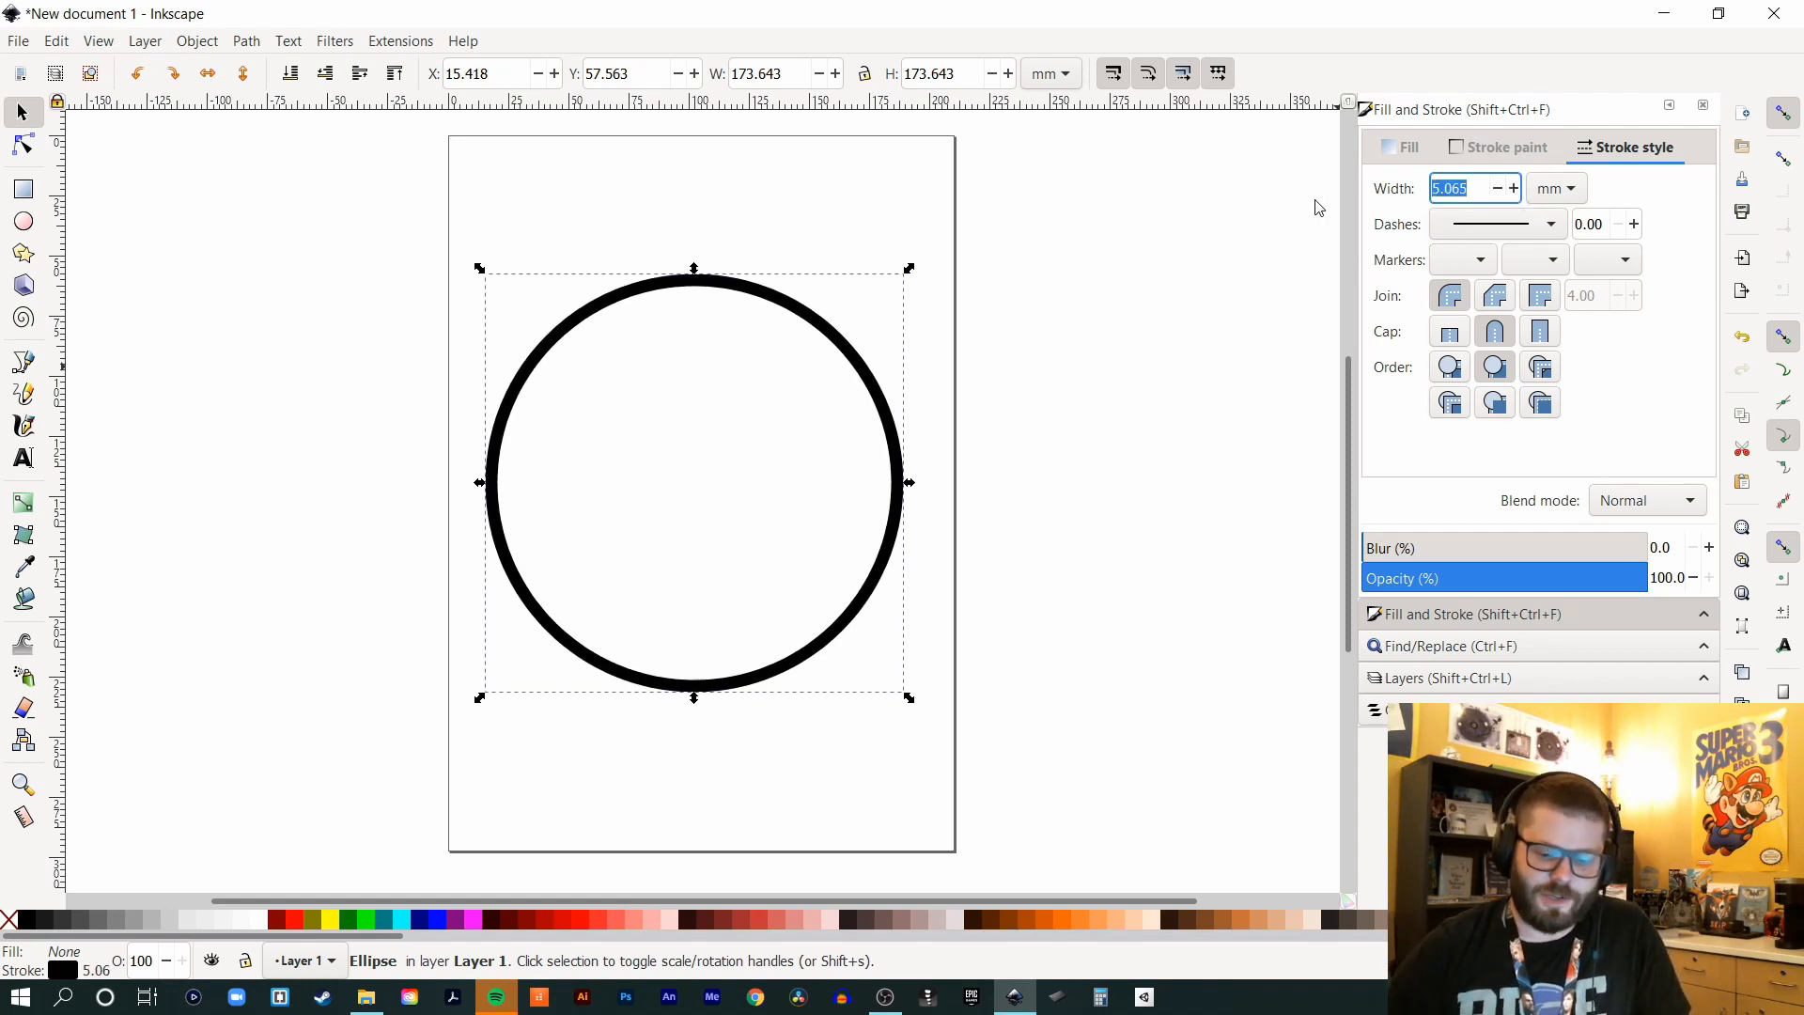
text(10)
key(Return)
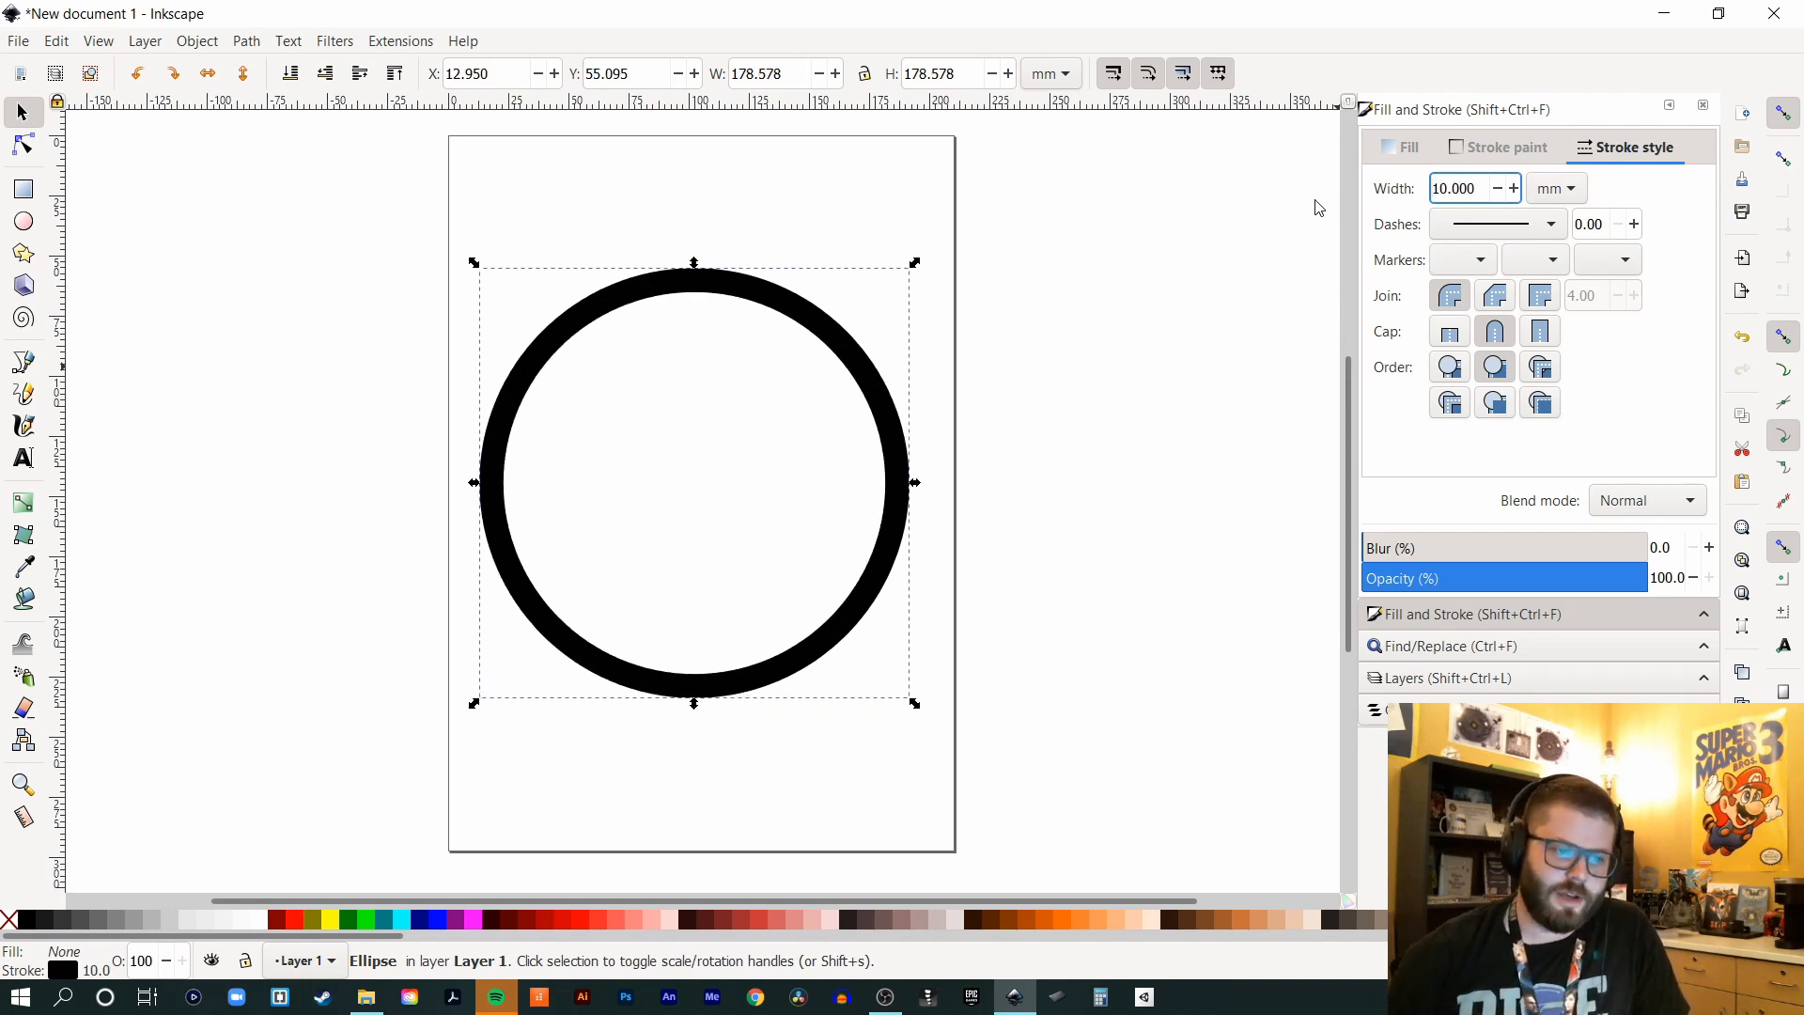
double_click(1490, 191)
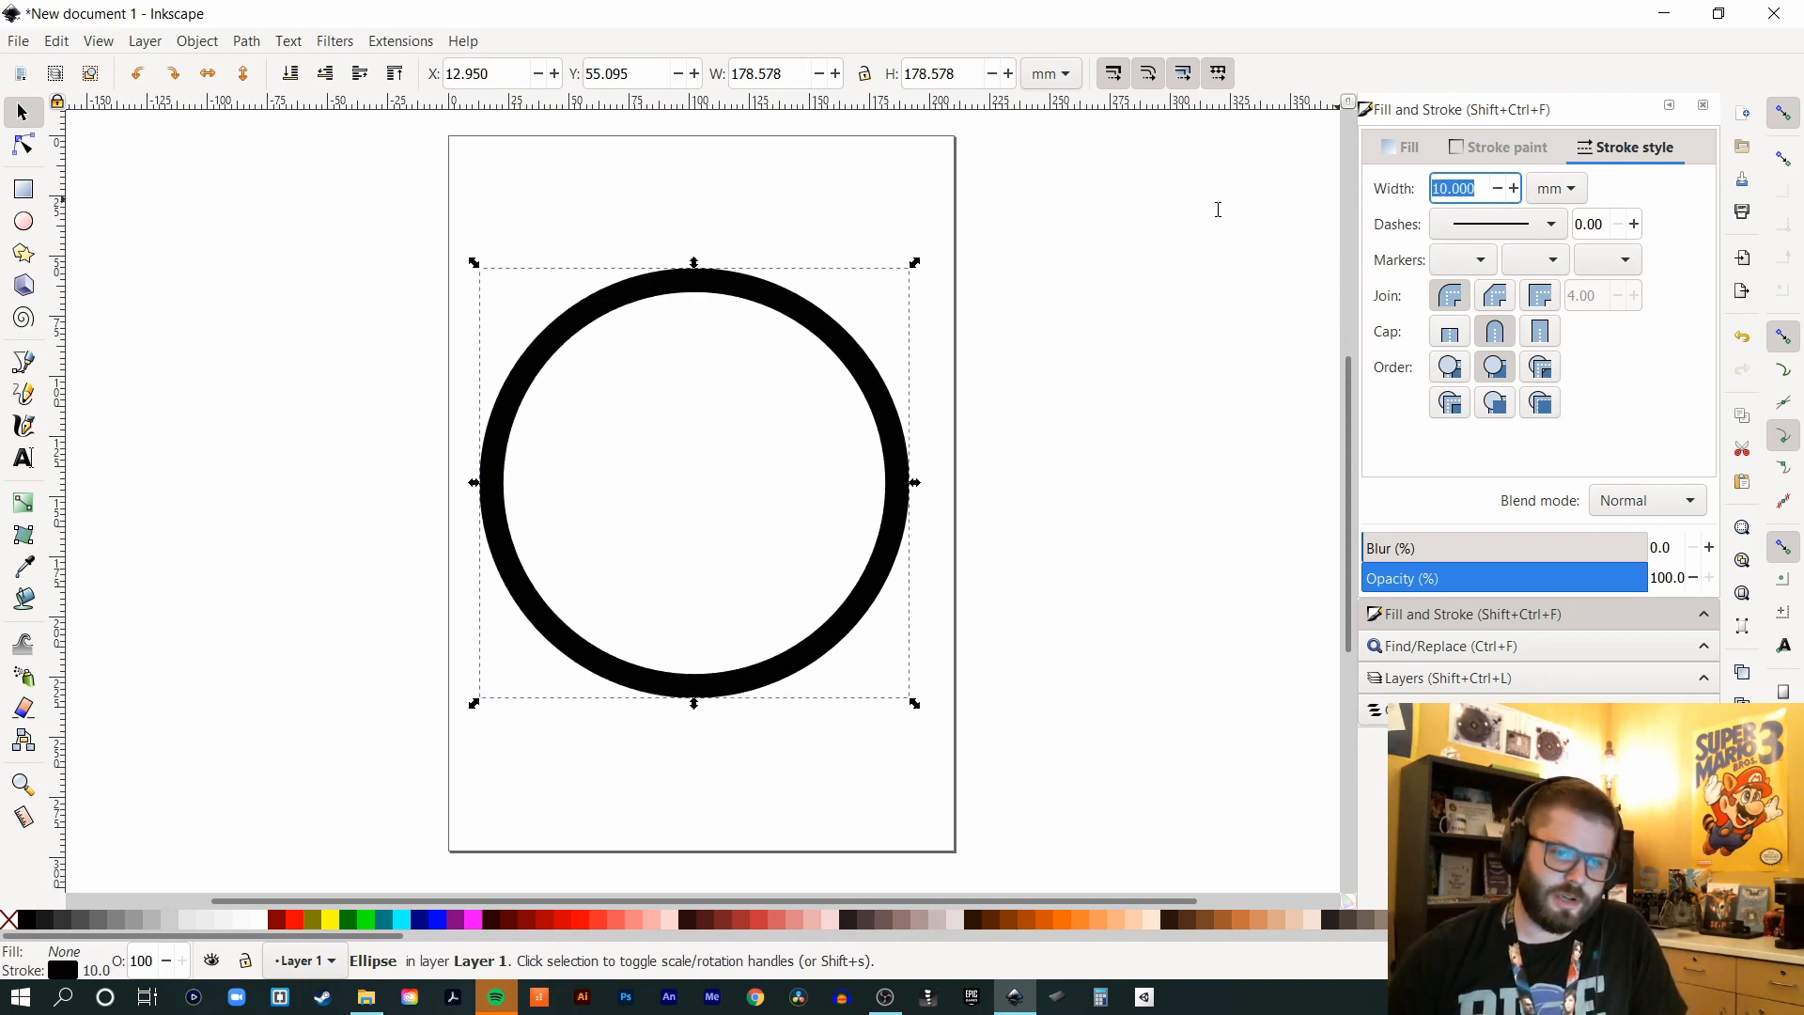
text(15)
key(Return)
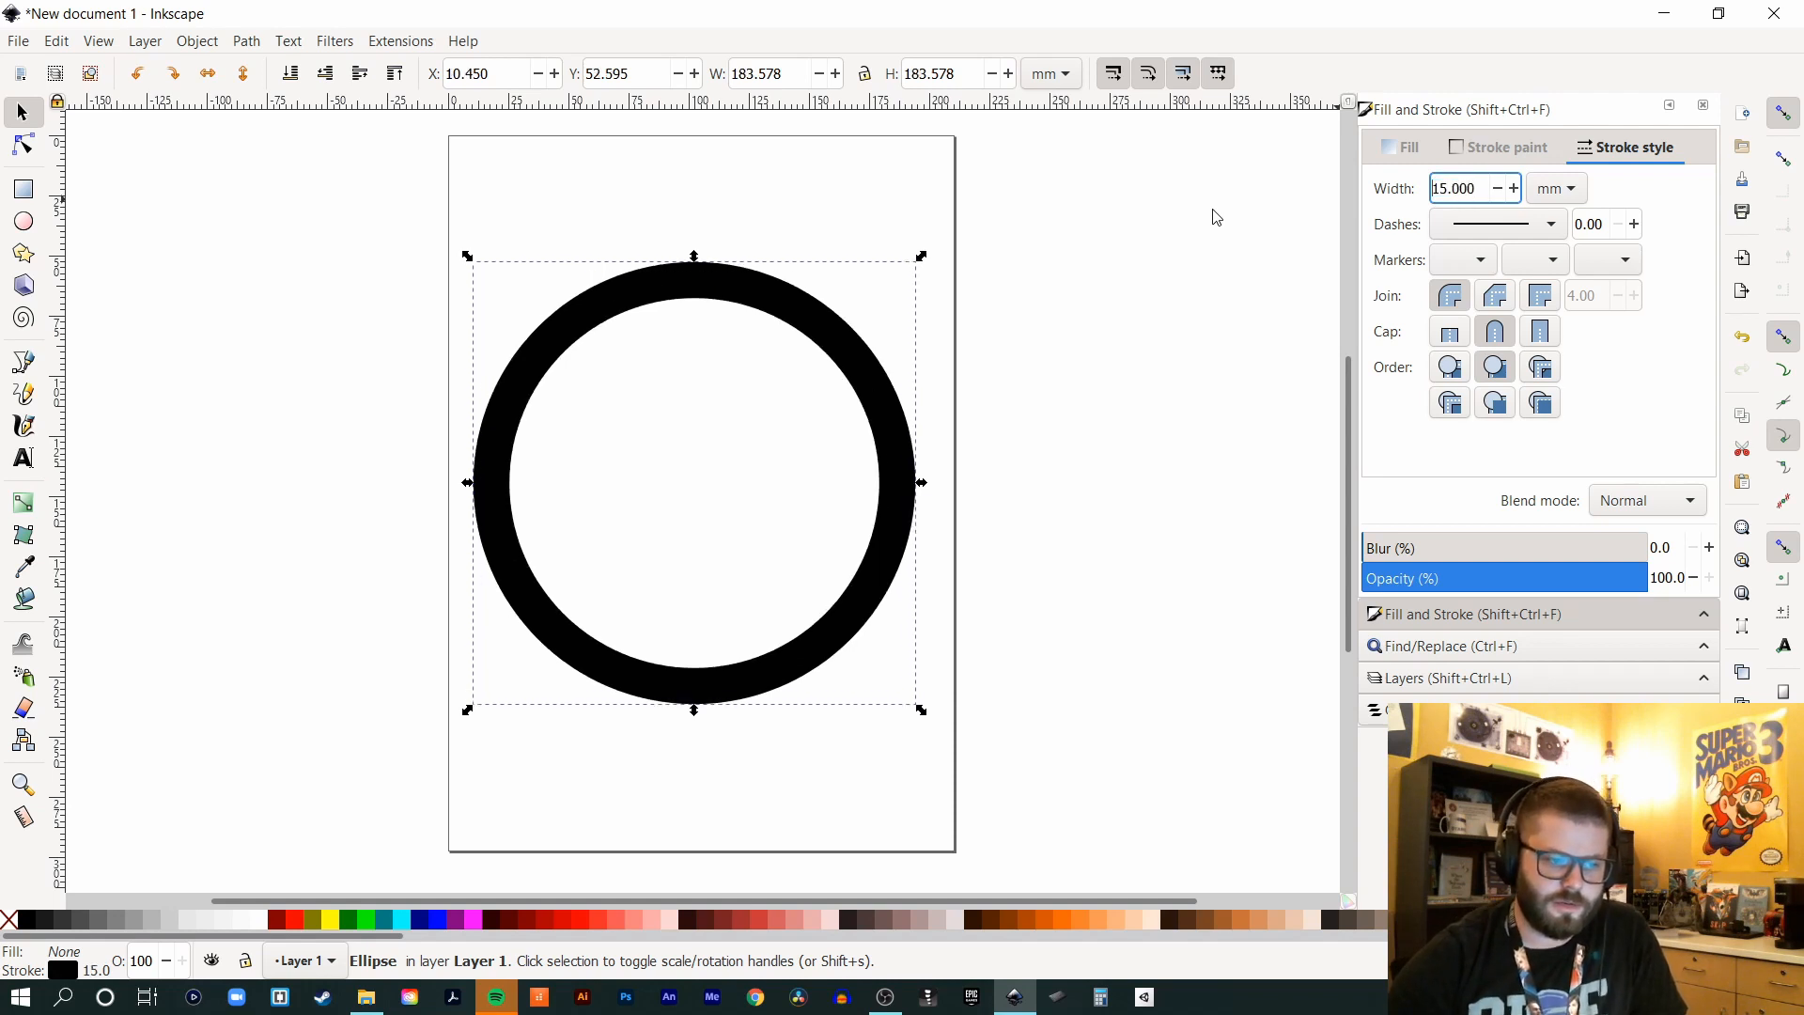
click(944, 330)
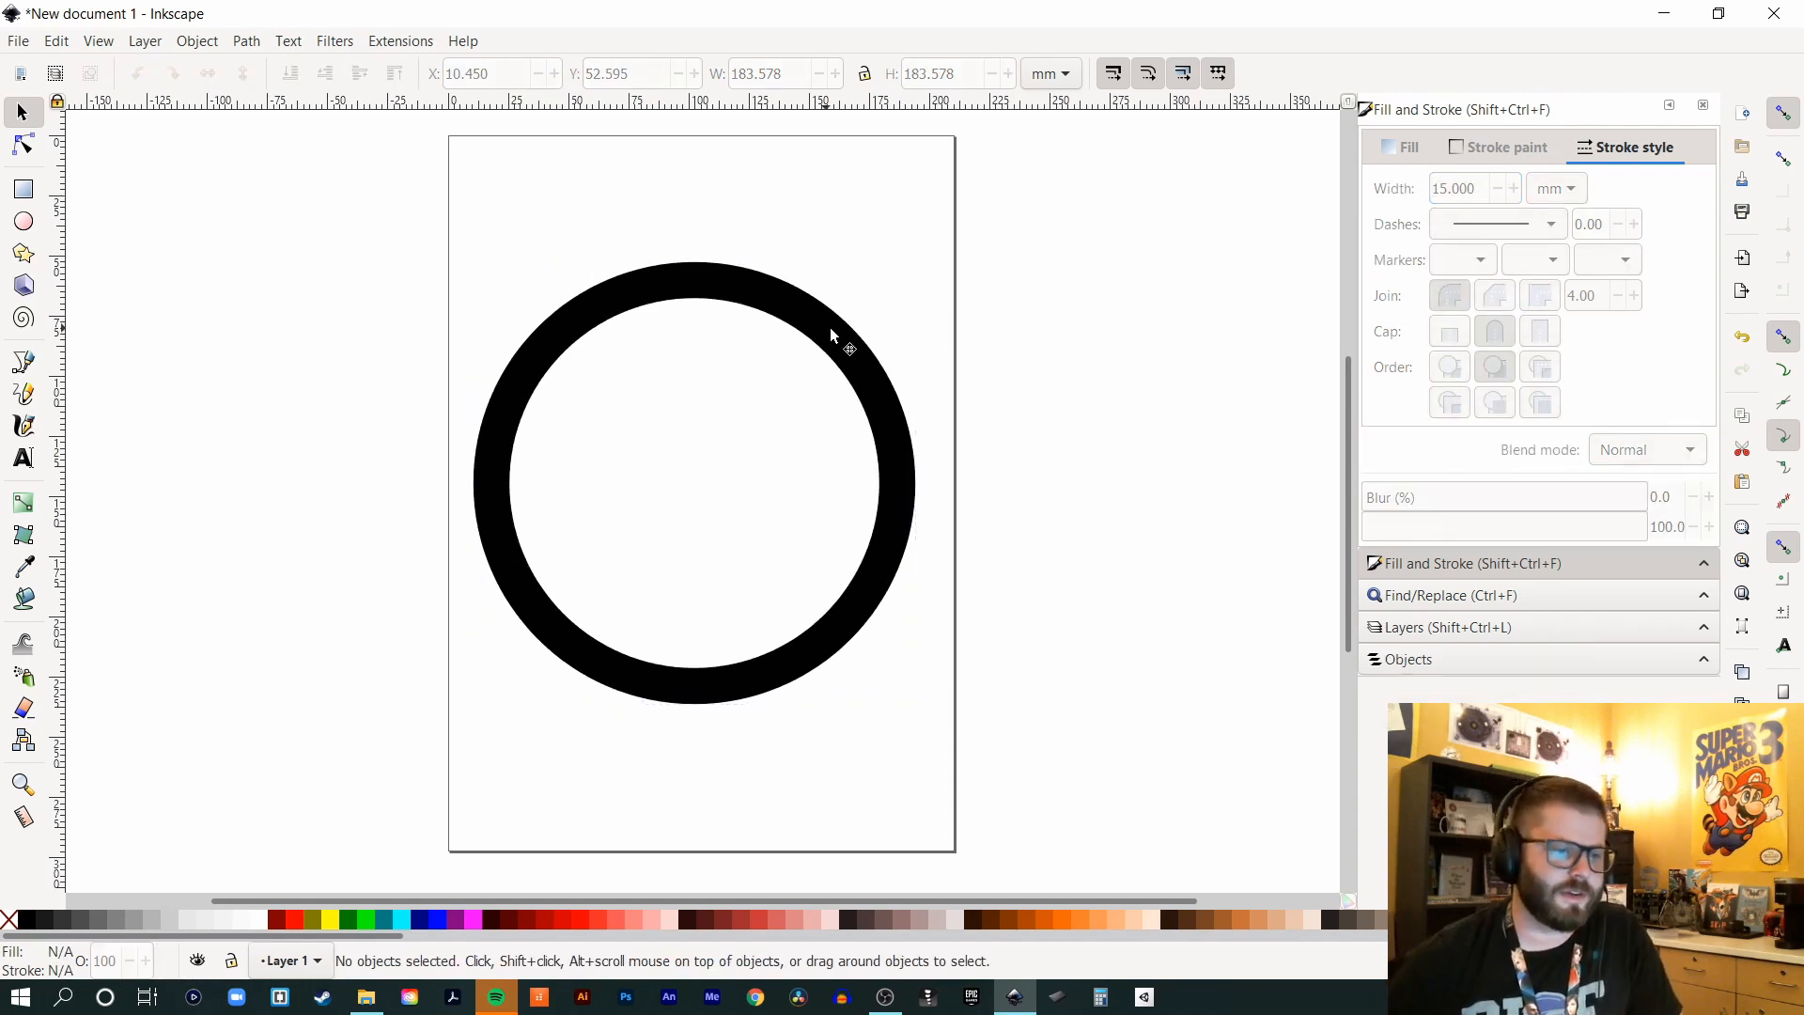
- Nudge the black ring slightly, then draw a smaller circle inside it, shifted up and right
click(834, 355)
mouse_move(855, 349)
mouse_down()
mouse_move(874, 350)
mouse_move(860, 365)
mouse_up()
key(e)
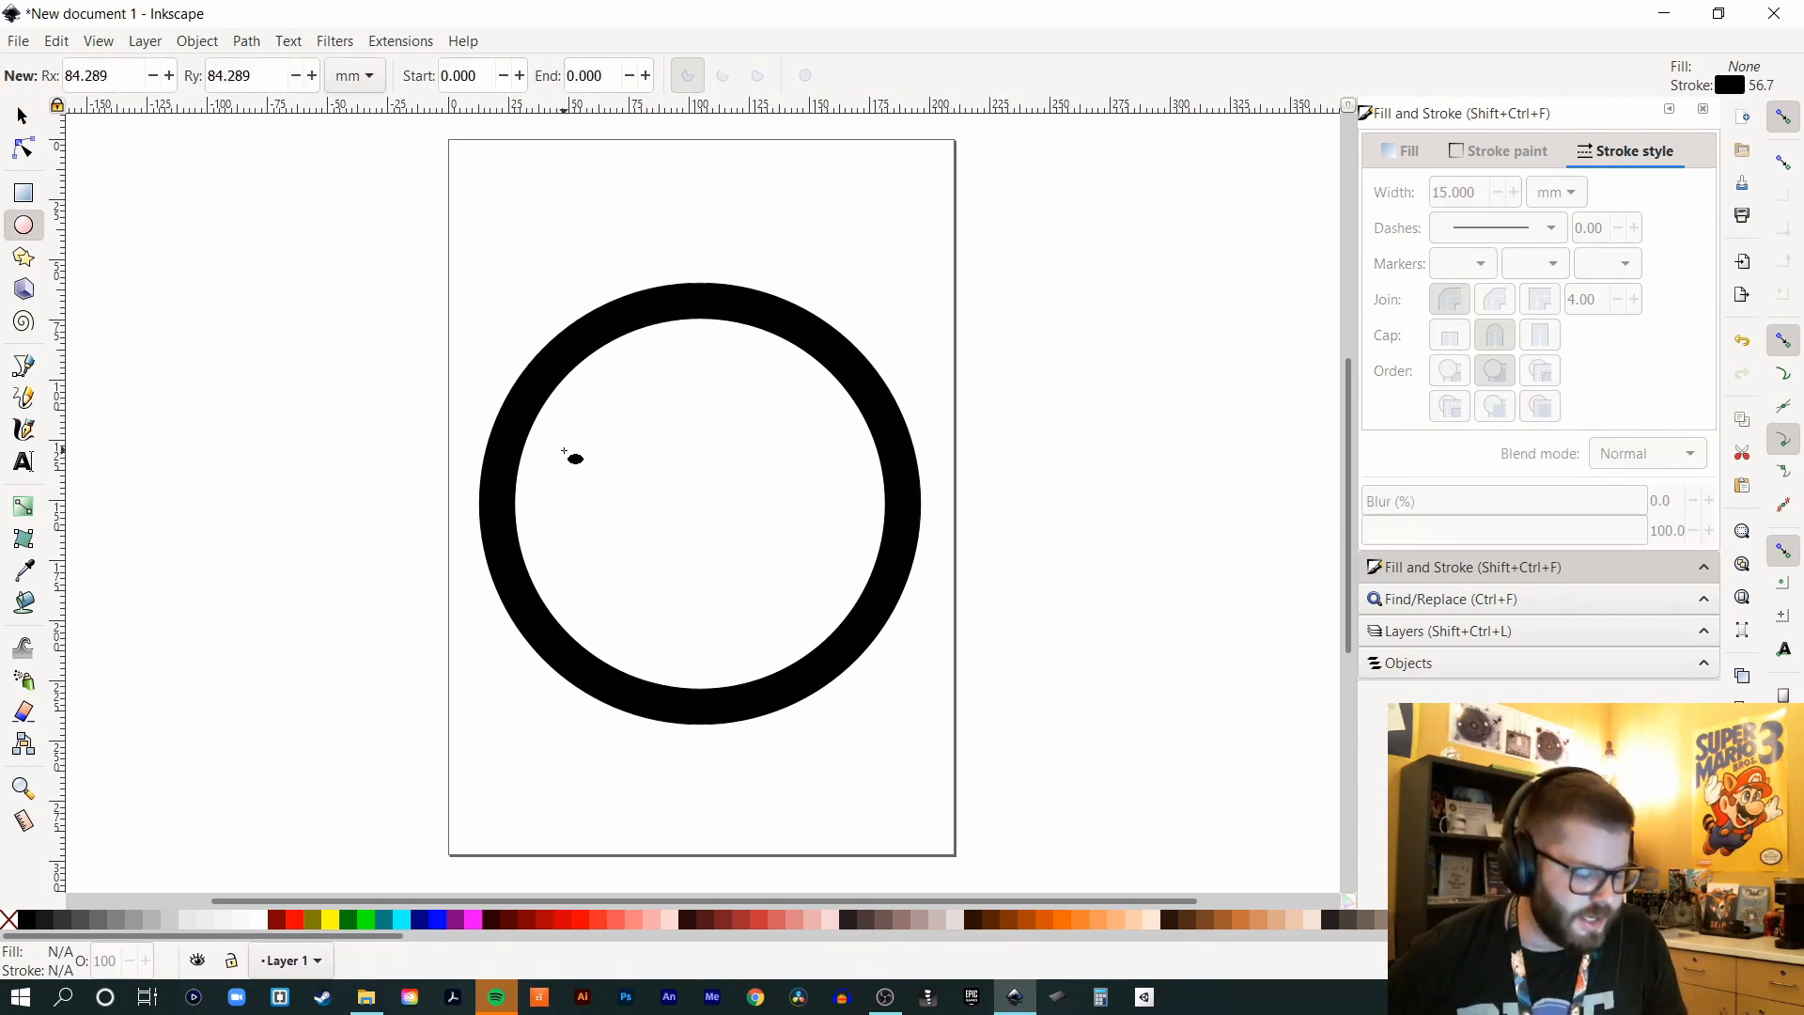
mouse_move(549, 368)
mouse_down()
mouse_move(690, 542)
mouse_move(775, 605)
mouse_up()
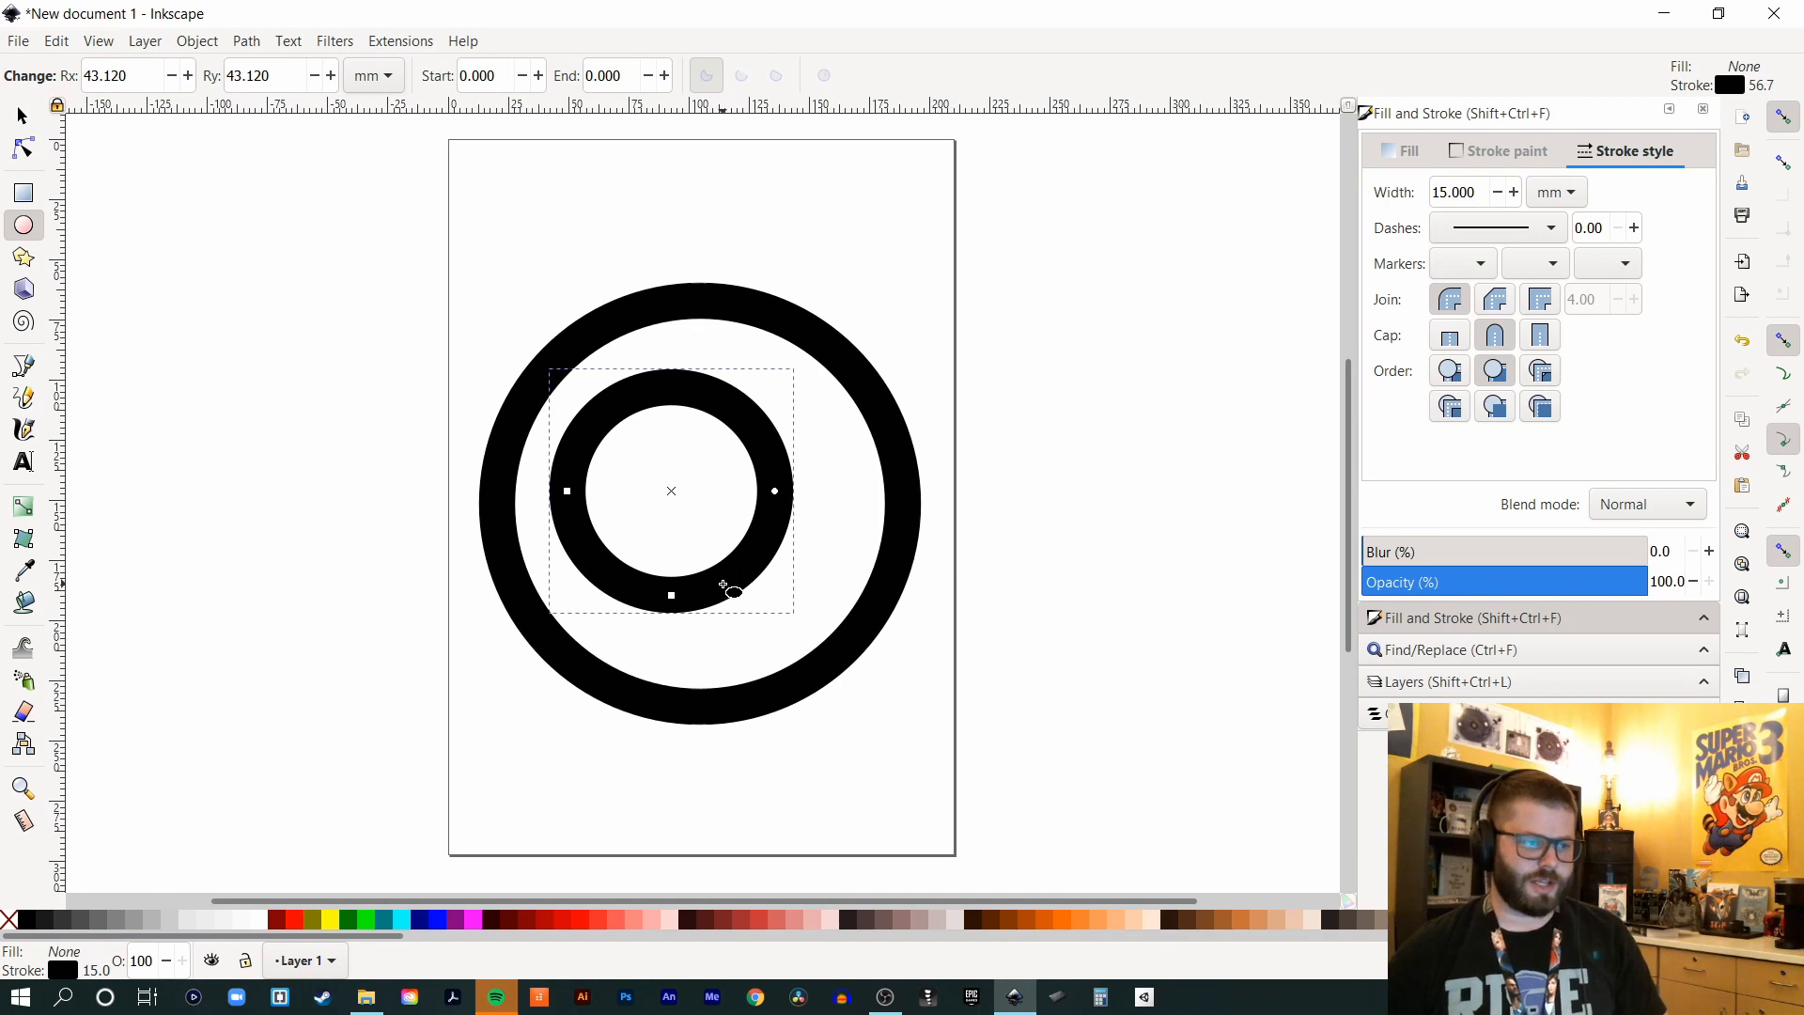
click(22, 114)
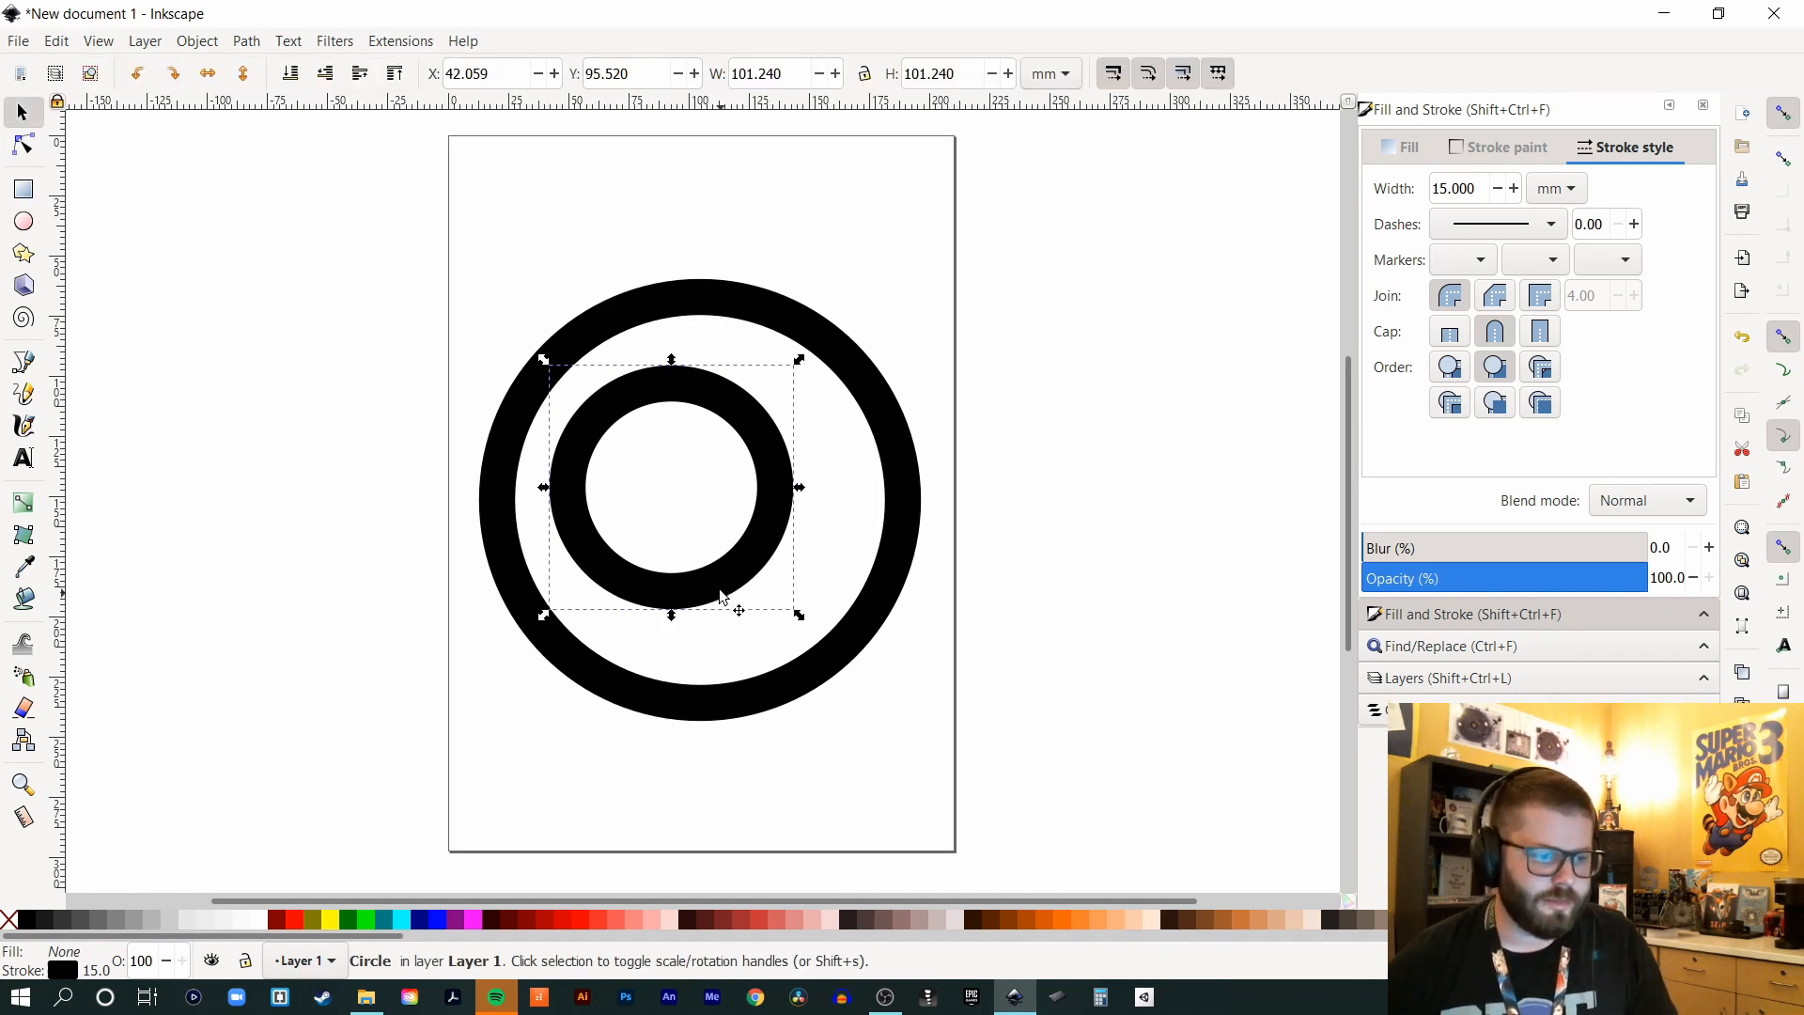
drag(711, 580, 740, 539)
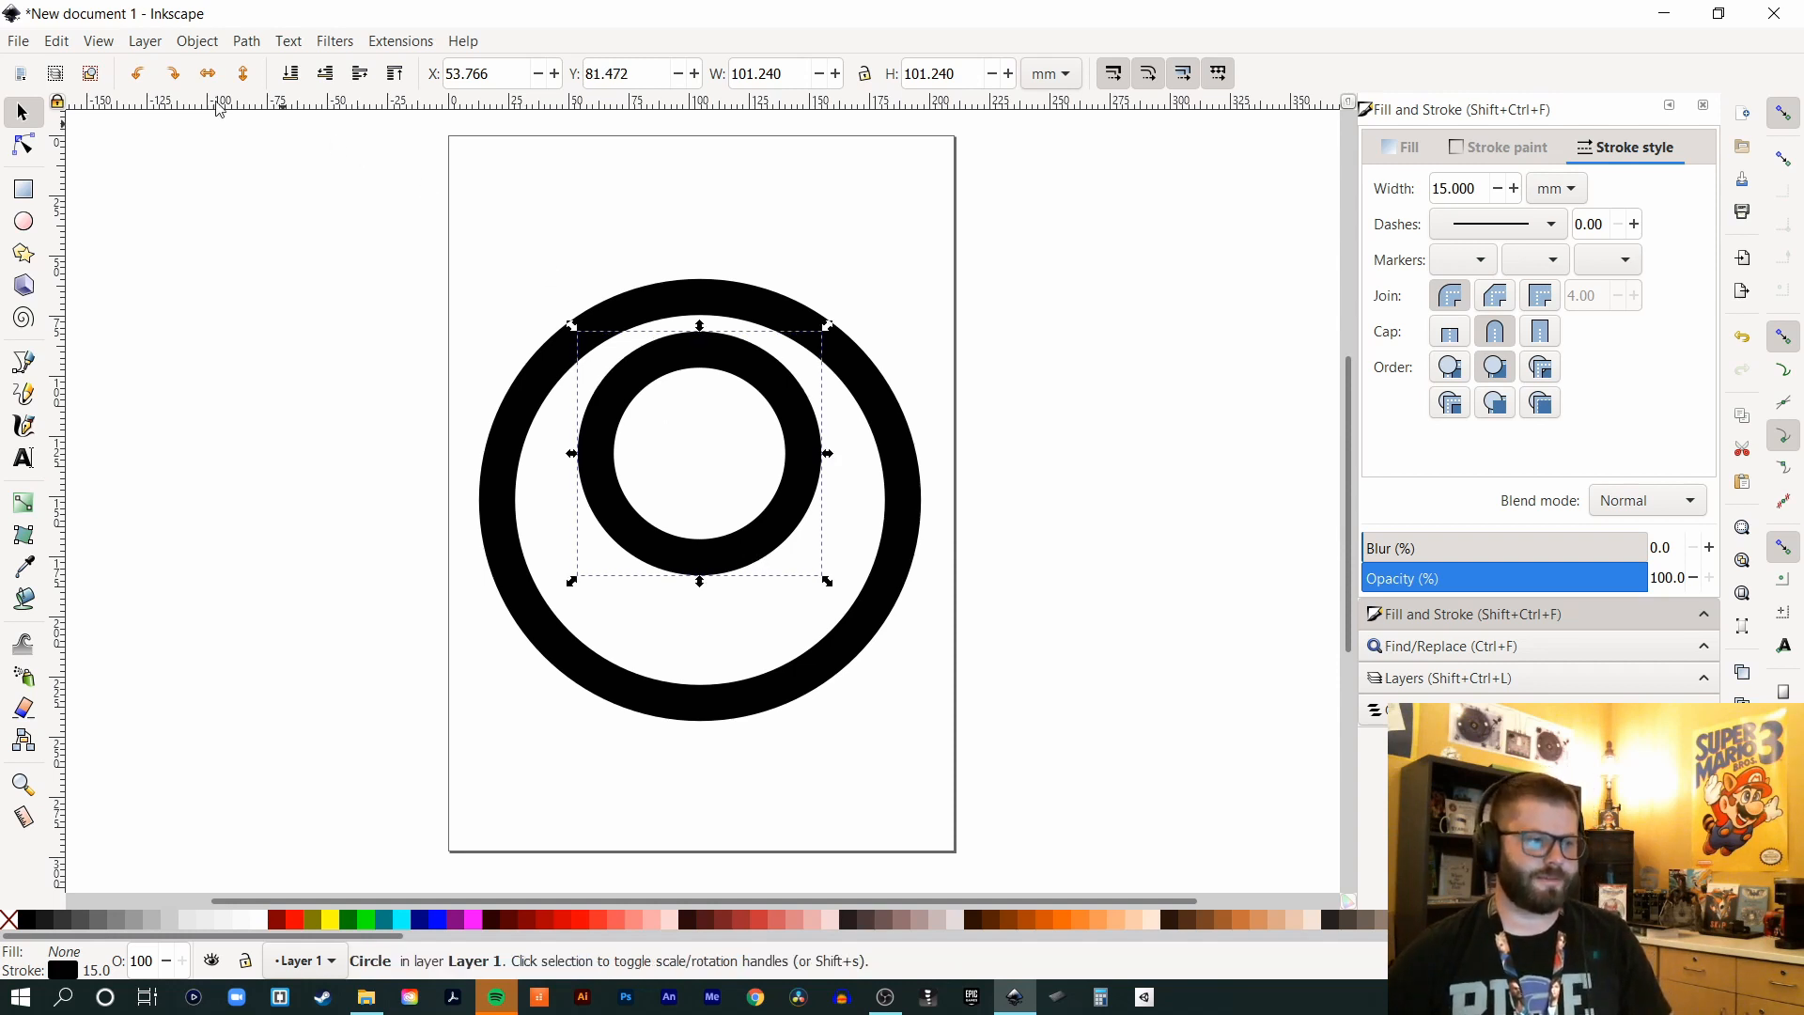
- Convert the inner circle to a path and make its stroke bright green (00ff00ff)
key(shift+ctrl+c)
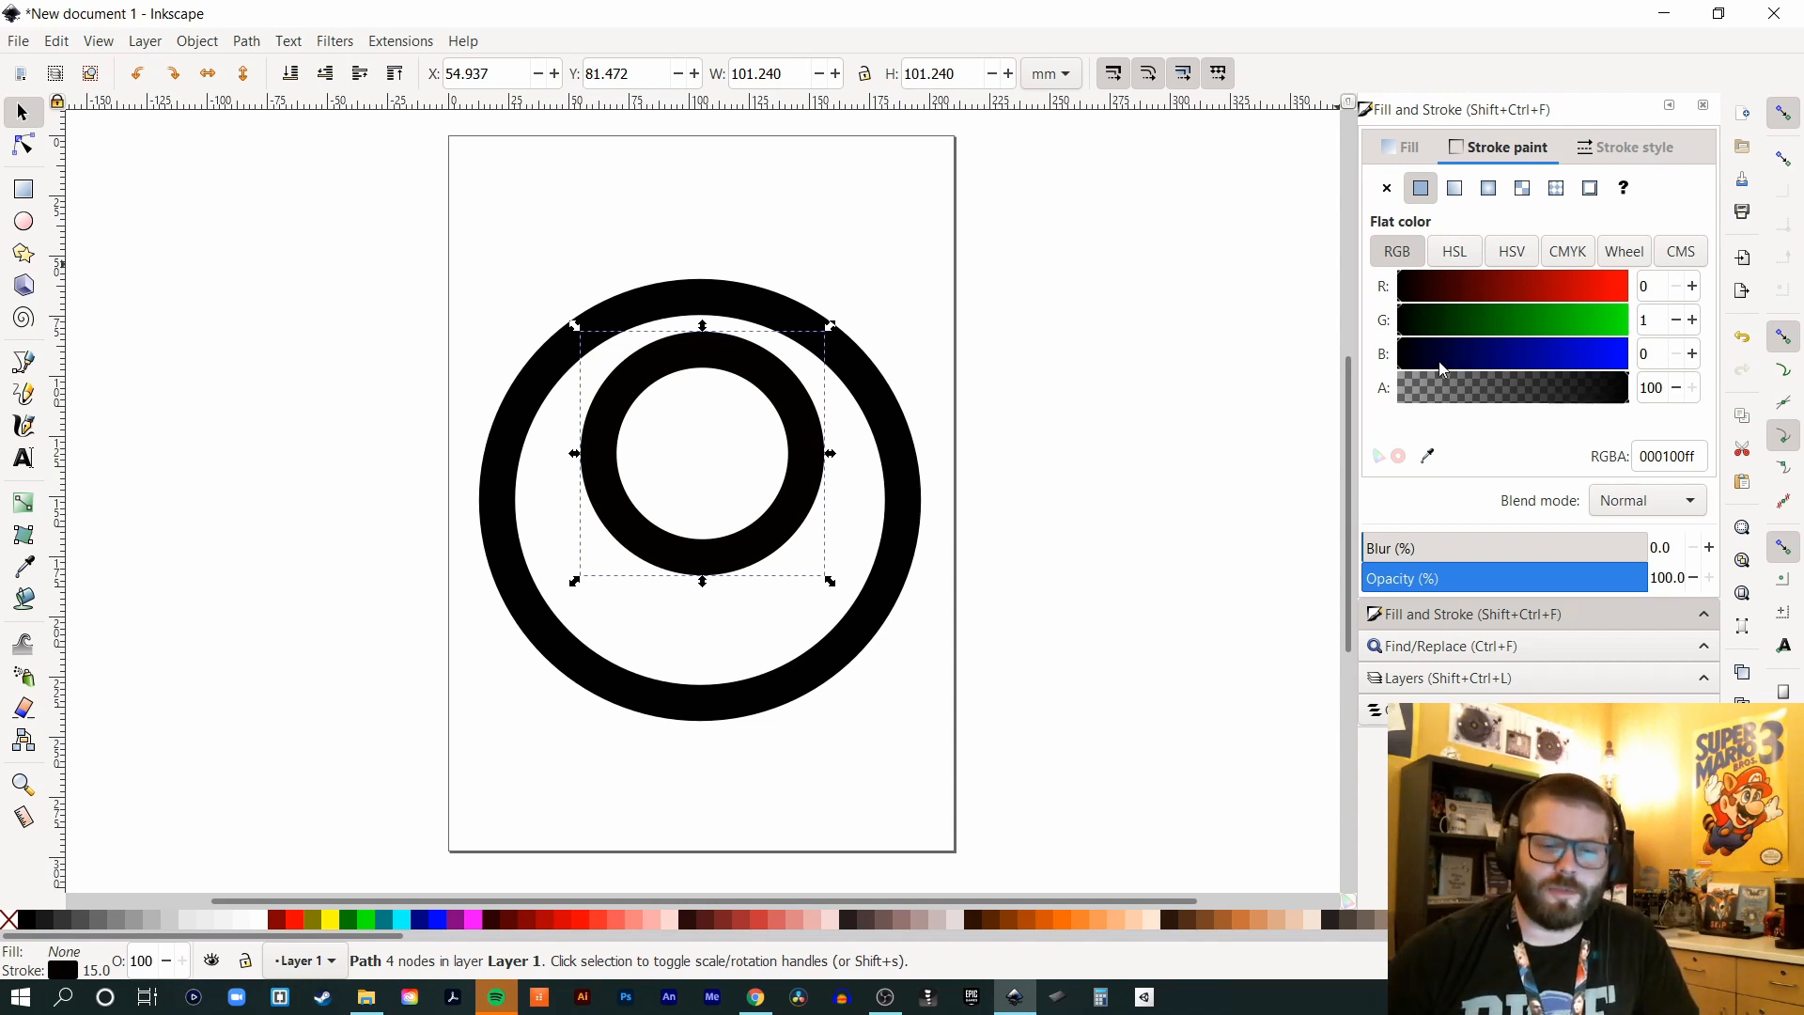
drag(1421, 321, 1724, 334)
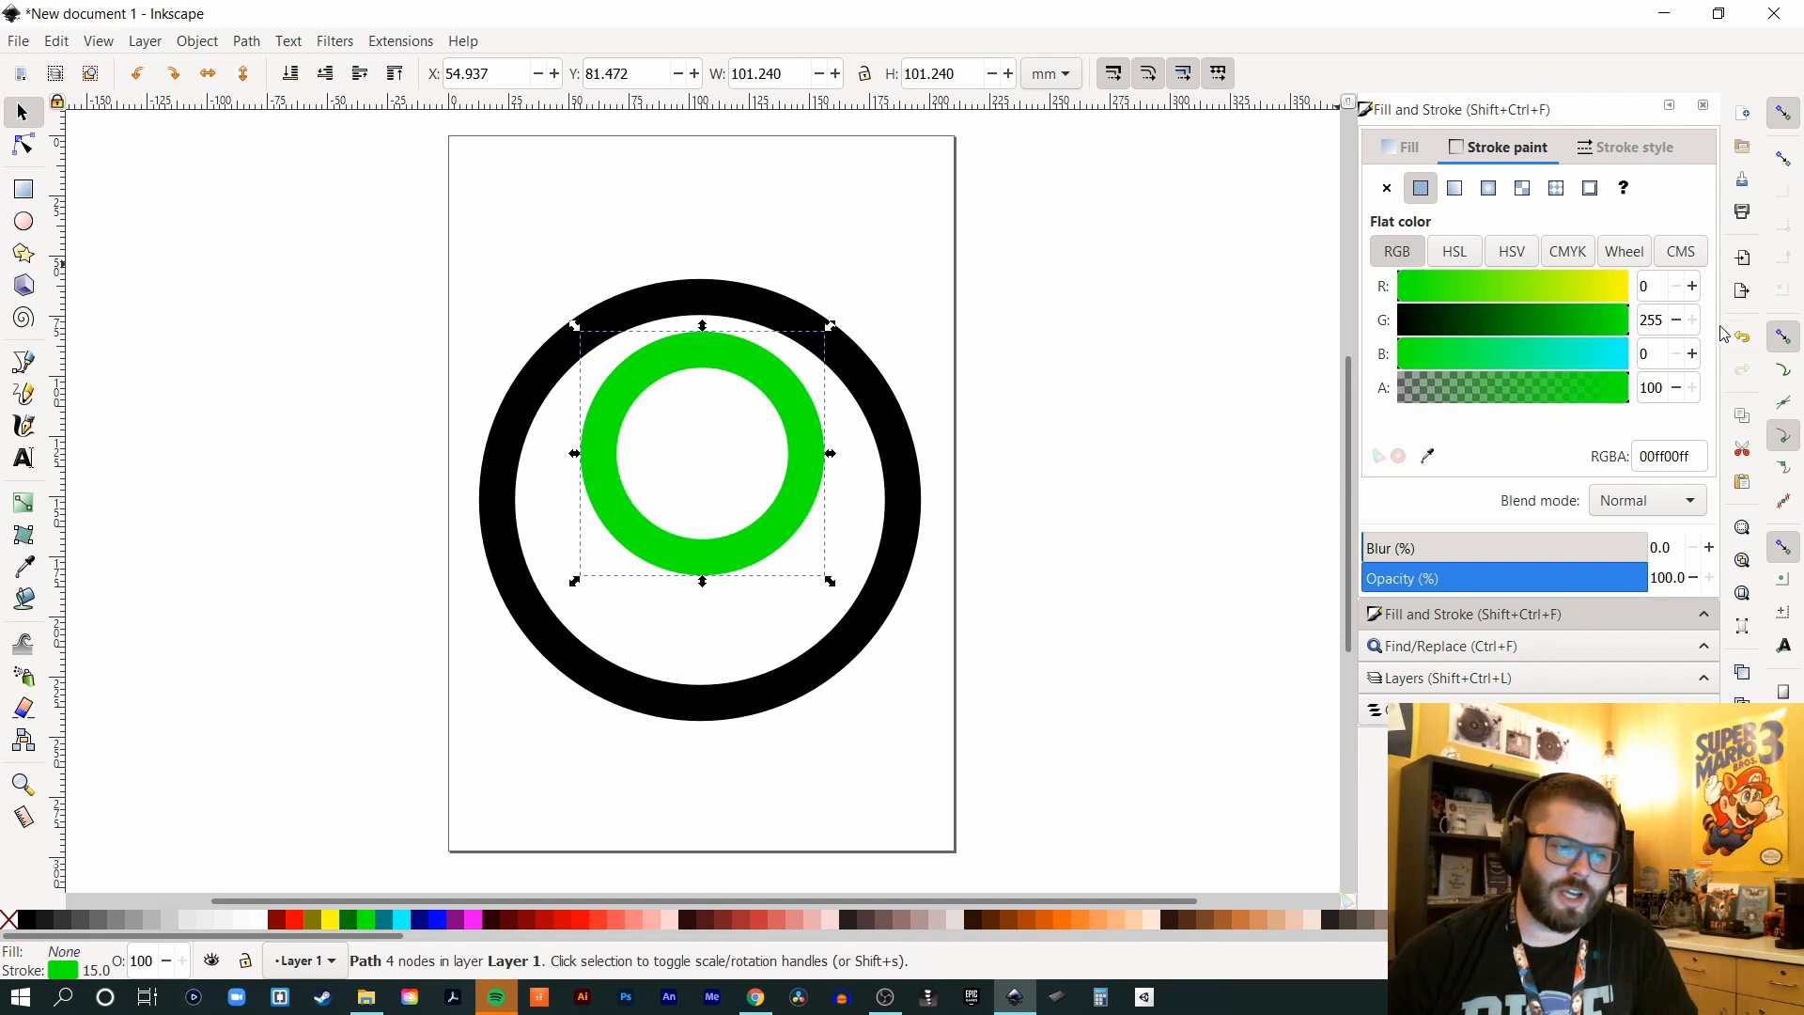
click(963, 254)
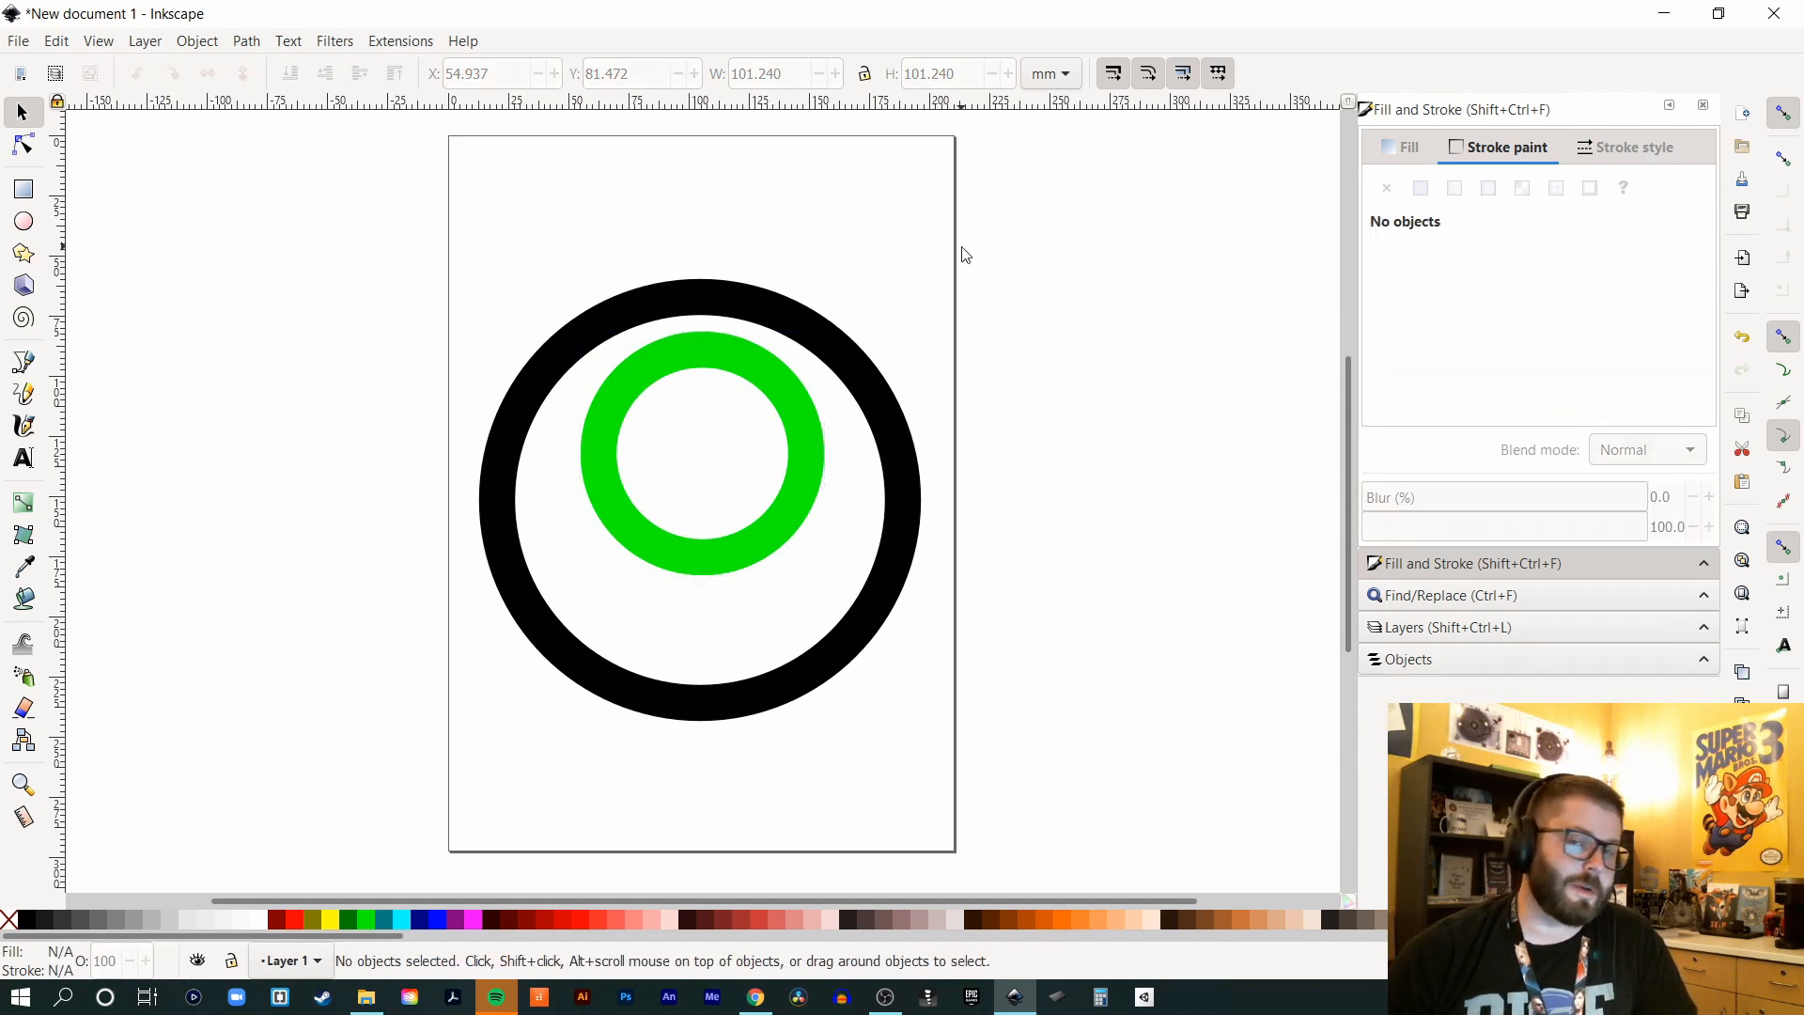
- Trace a Bezier half-circle arc along the green ring's left side, then delete the green ring
key(b)
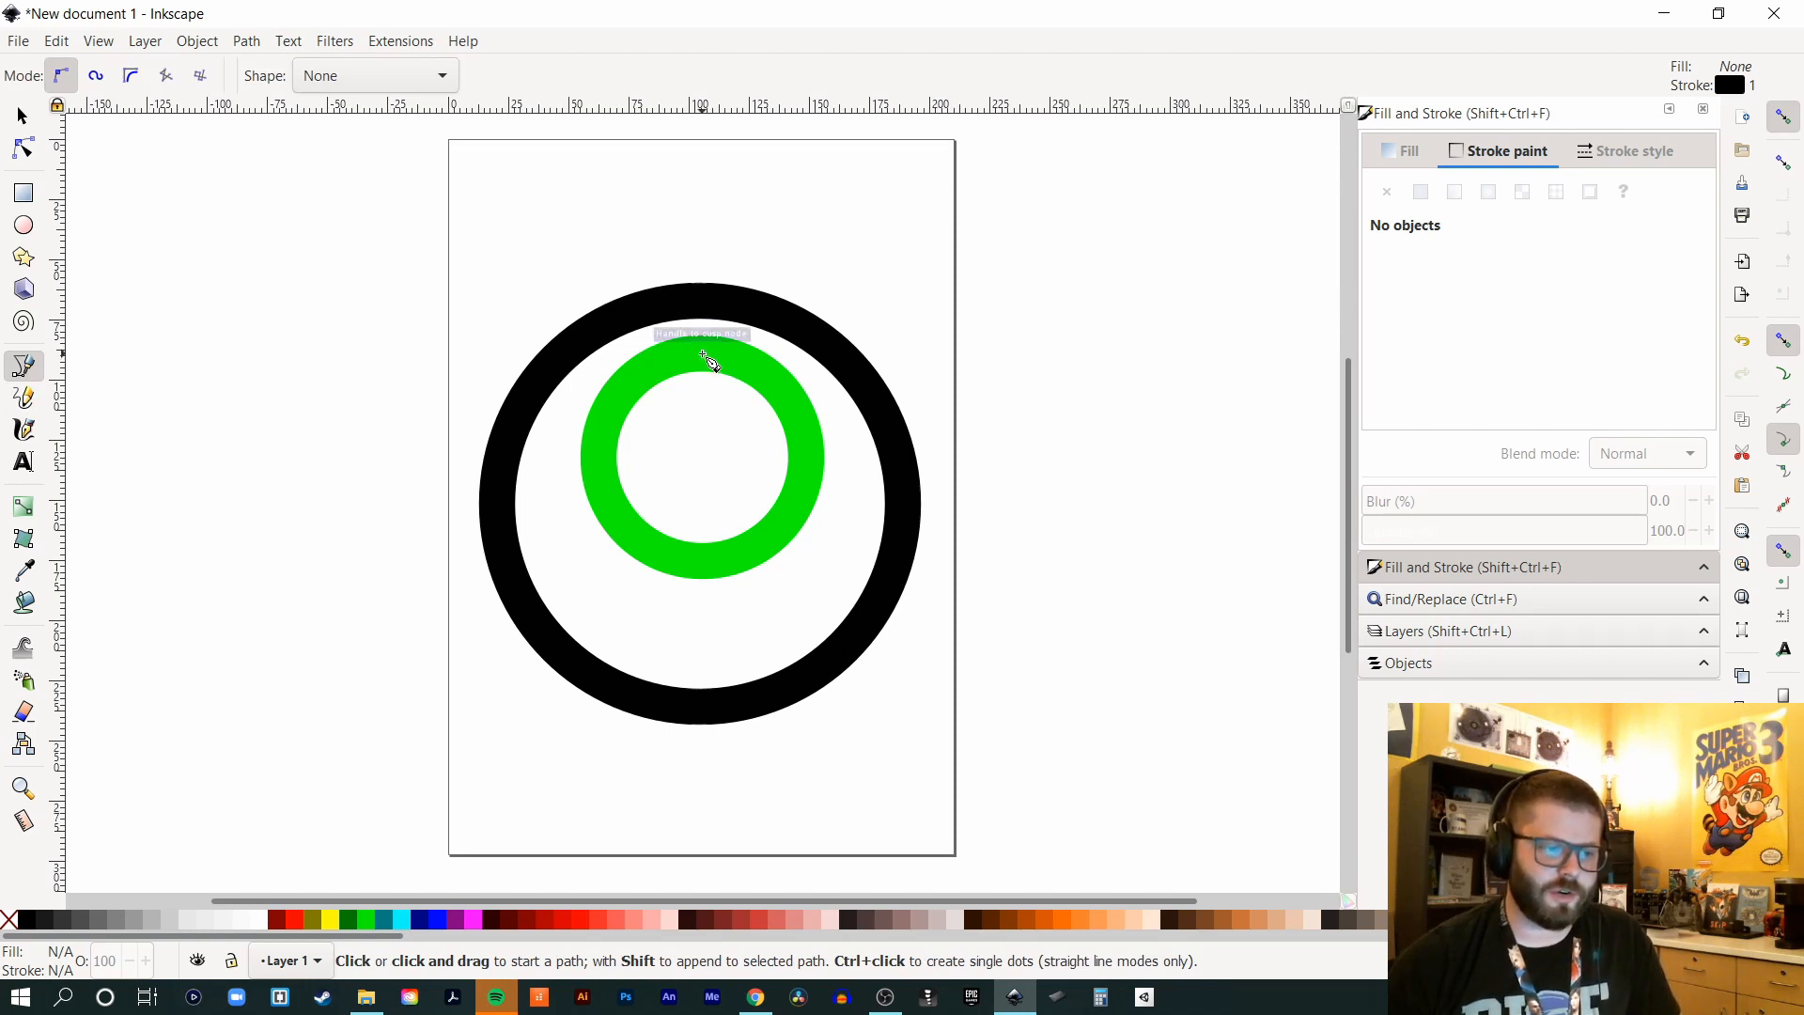
click(702, 353)
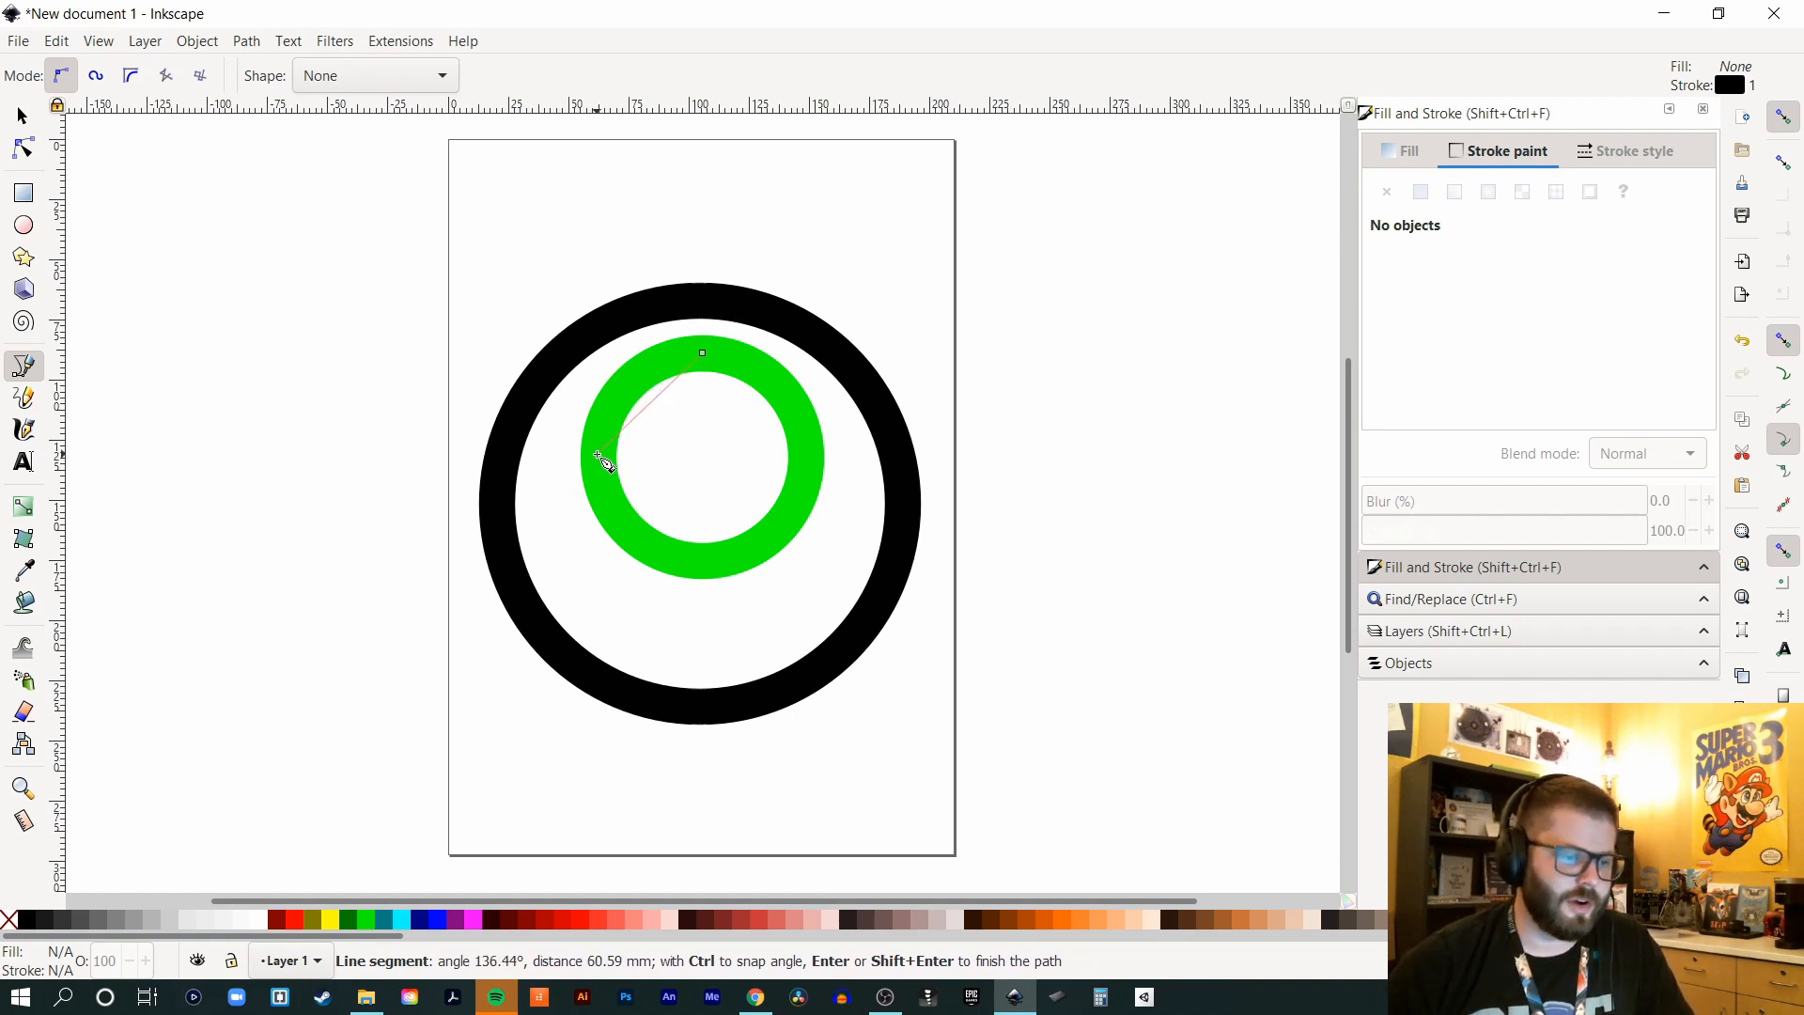
drag(600, 457, 593, 551)
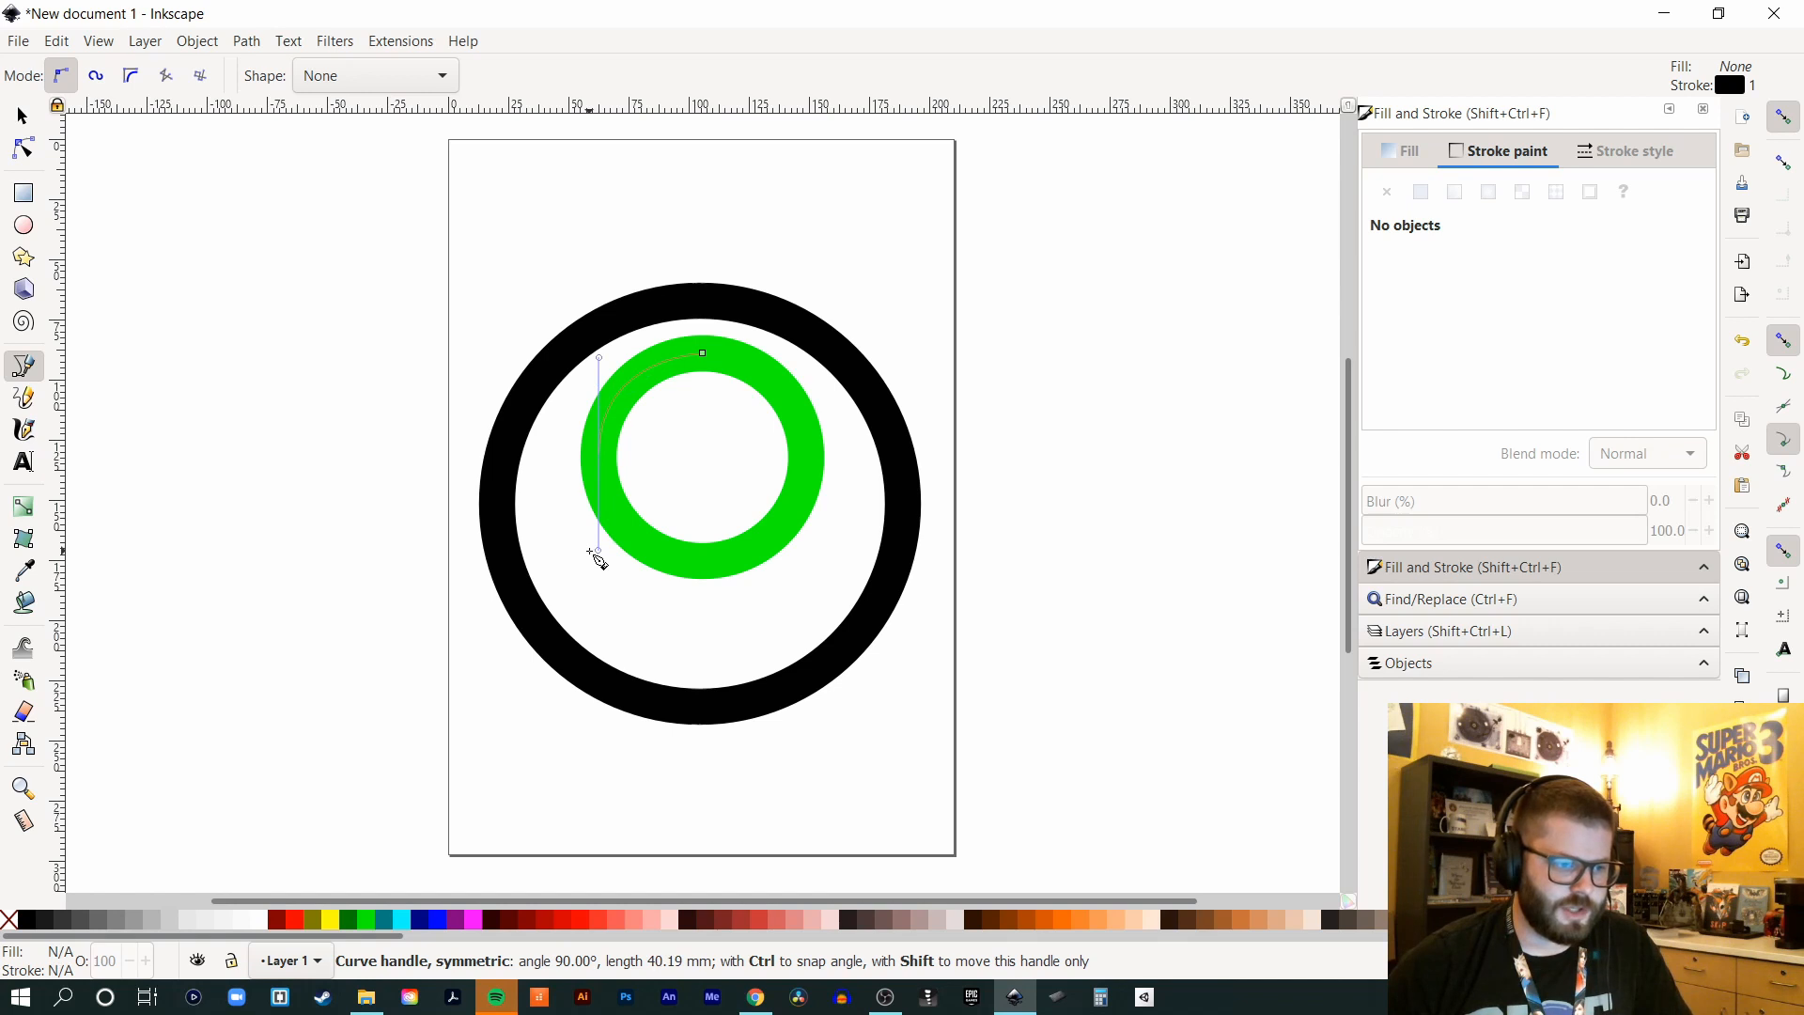
drag(596, 557, 595, 556)
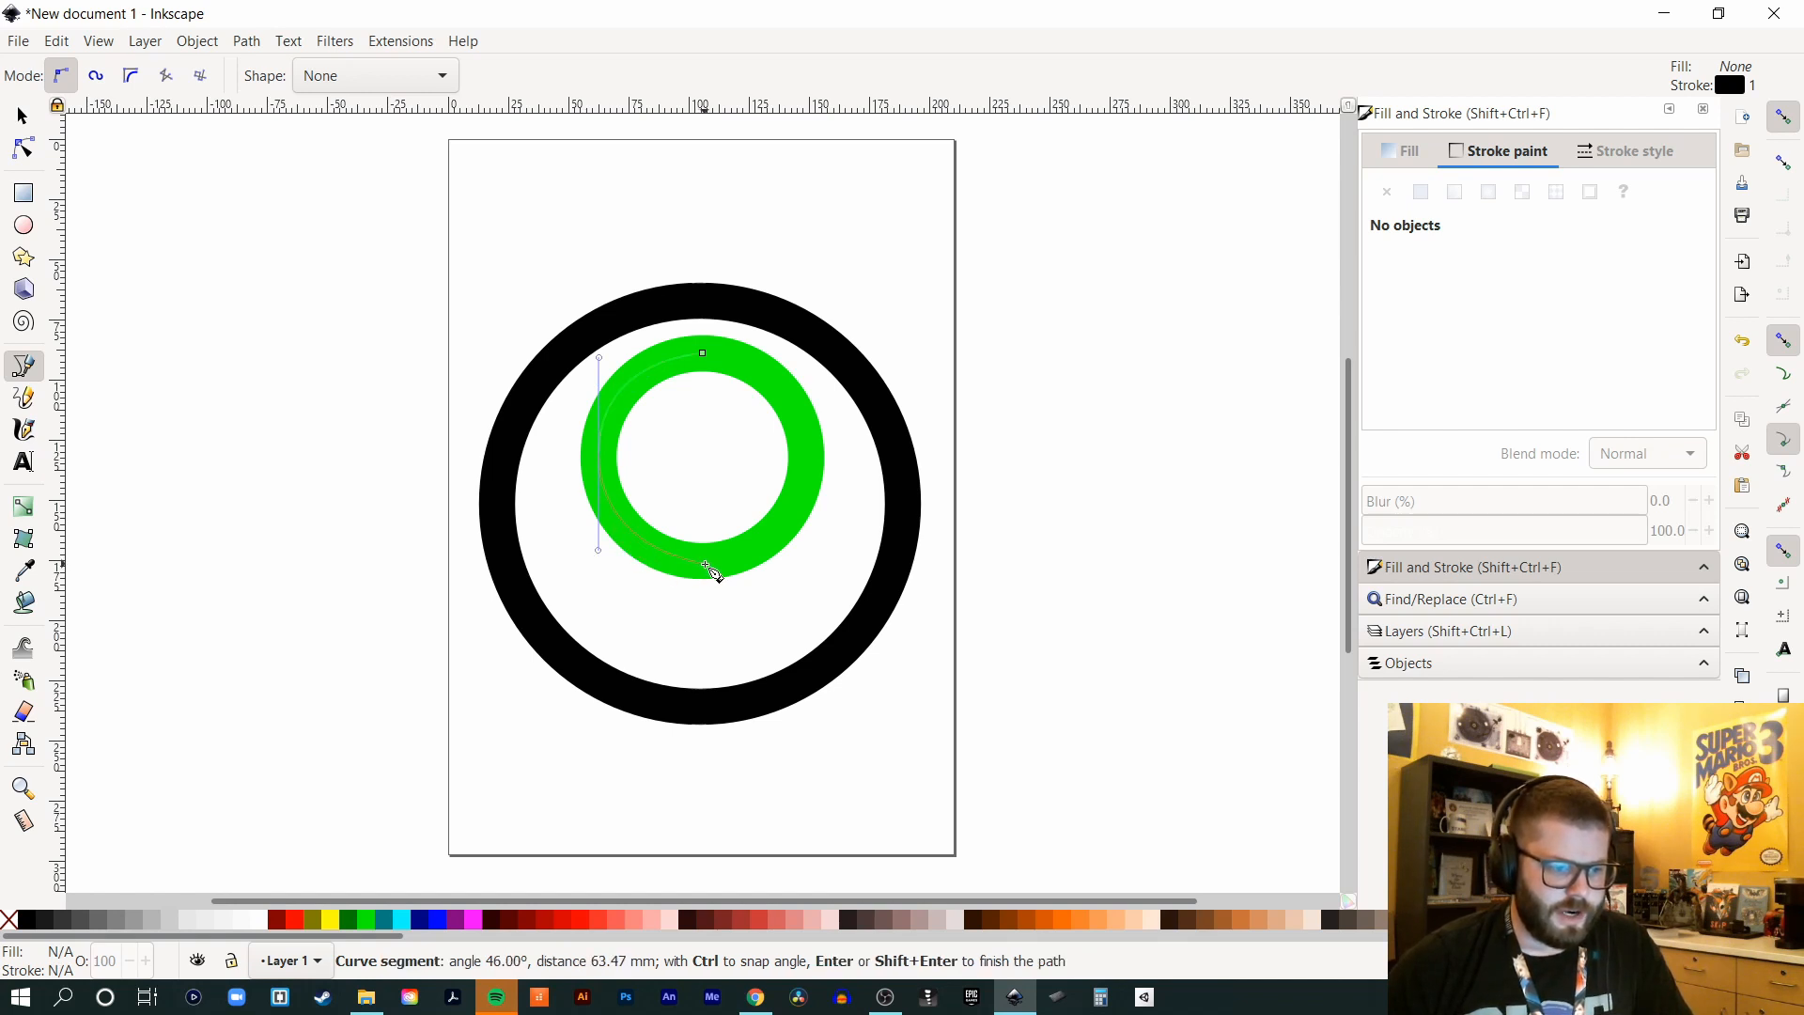
drag(703, 563, 731, 572)
key(s)
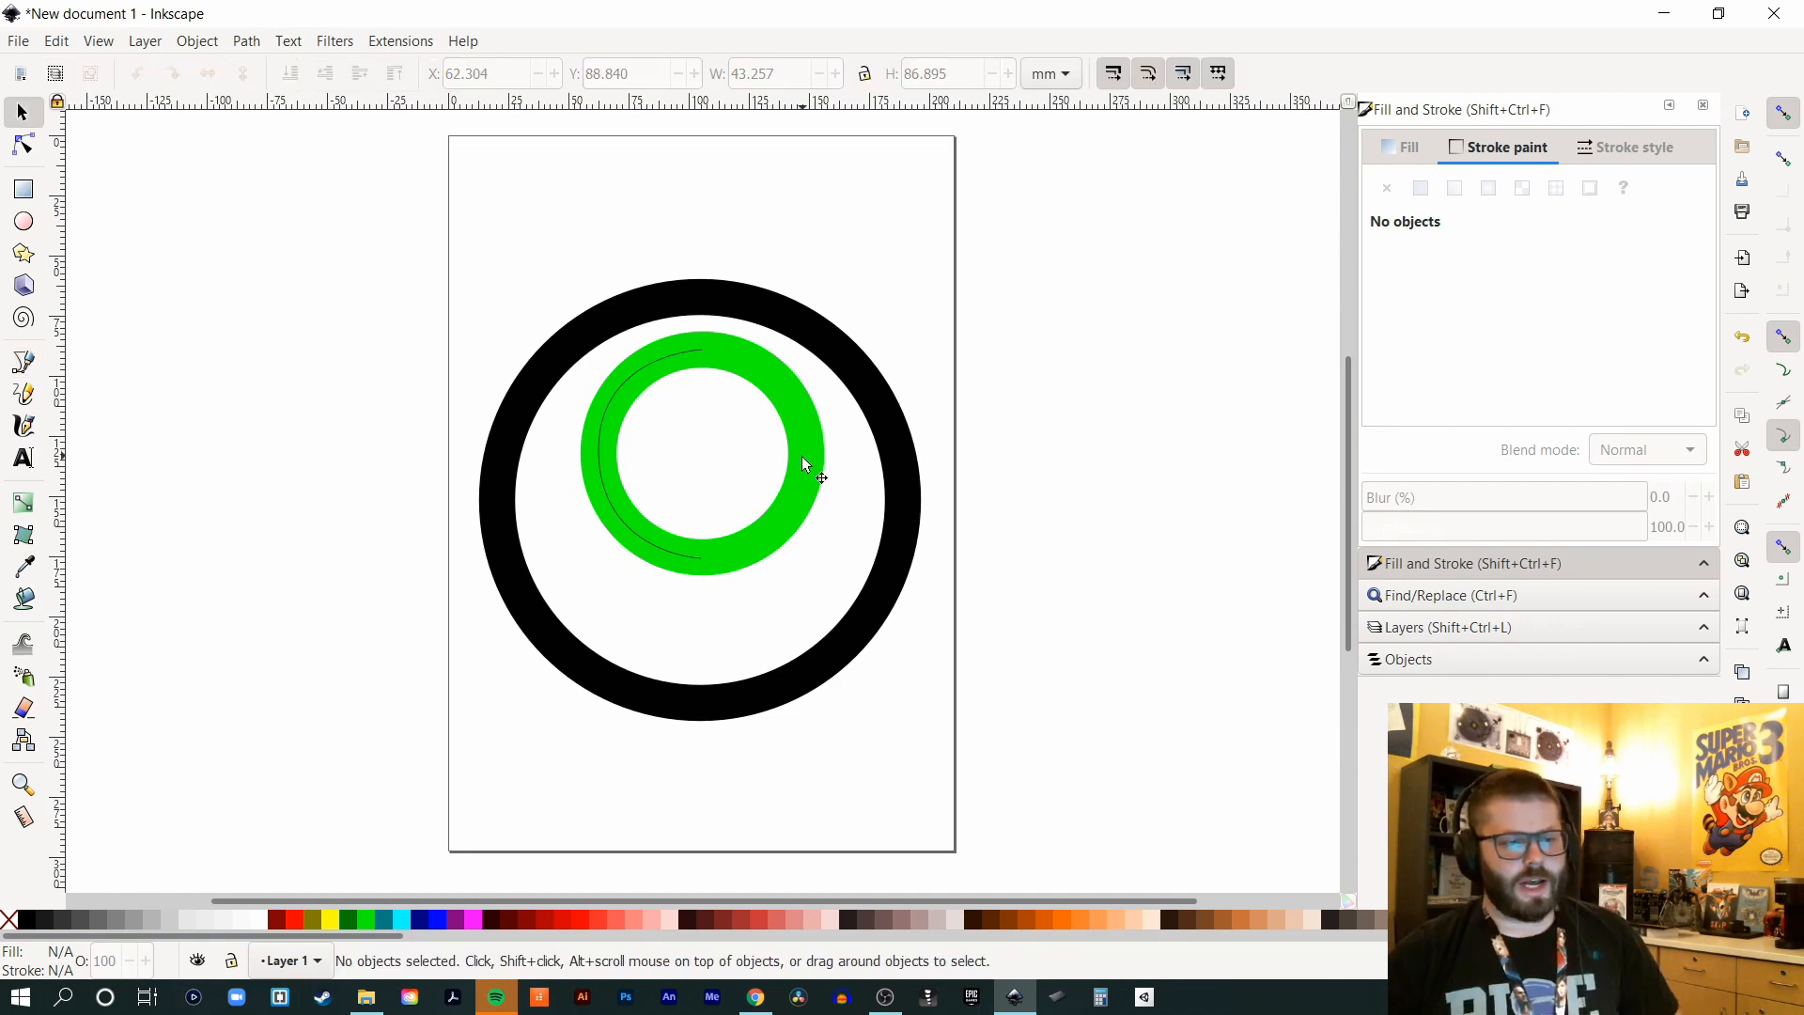
click(805, 471)
key(Delete)
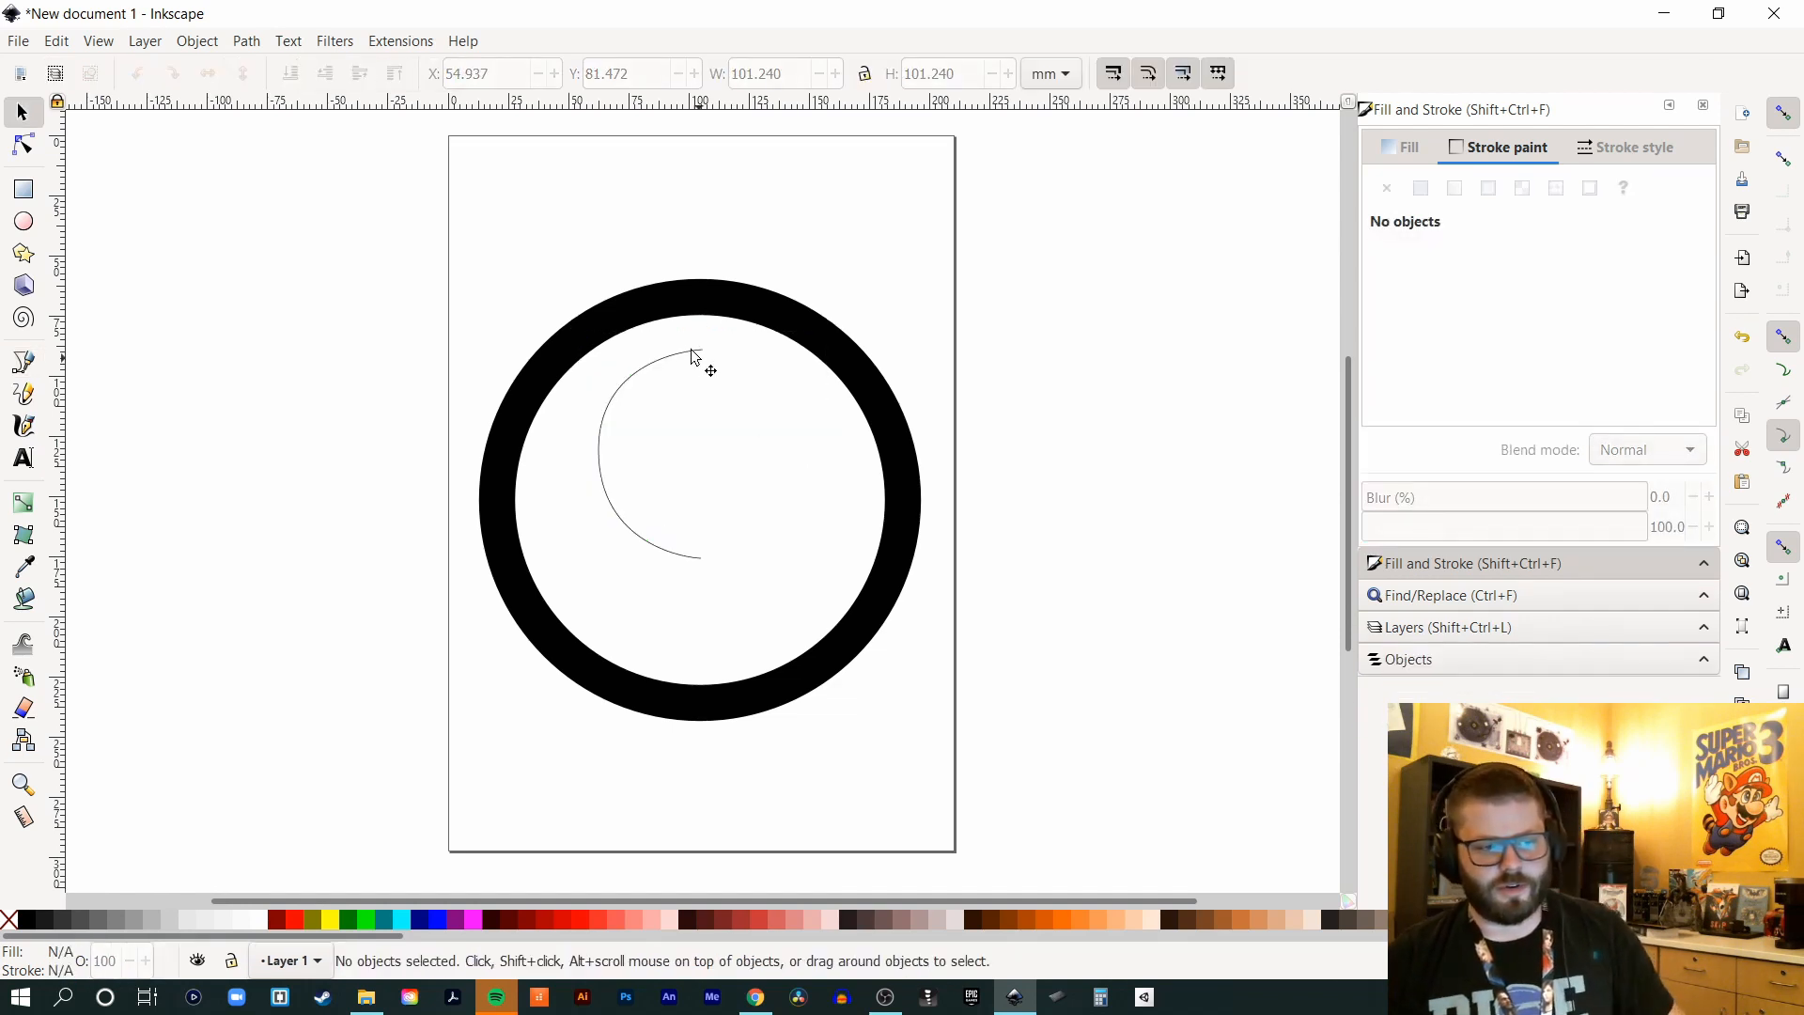
- Give the thin arc a 15 mm stroke width
click(671, 366)
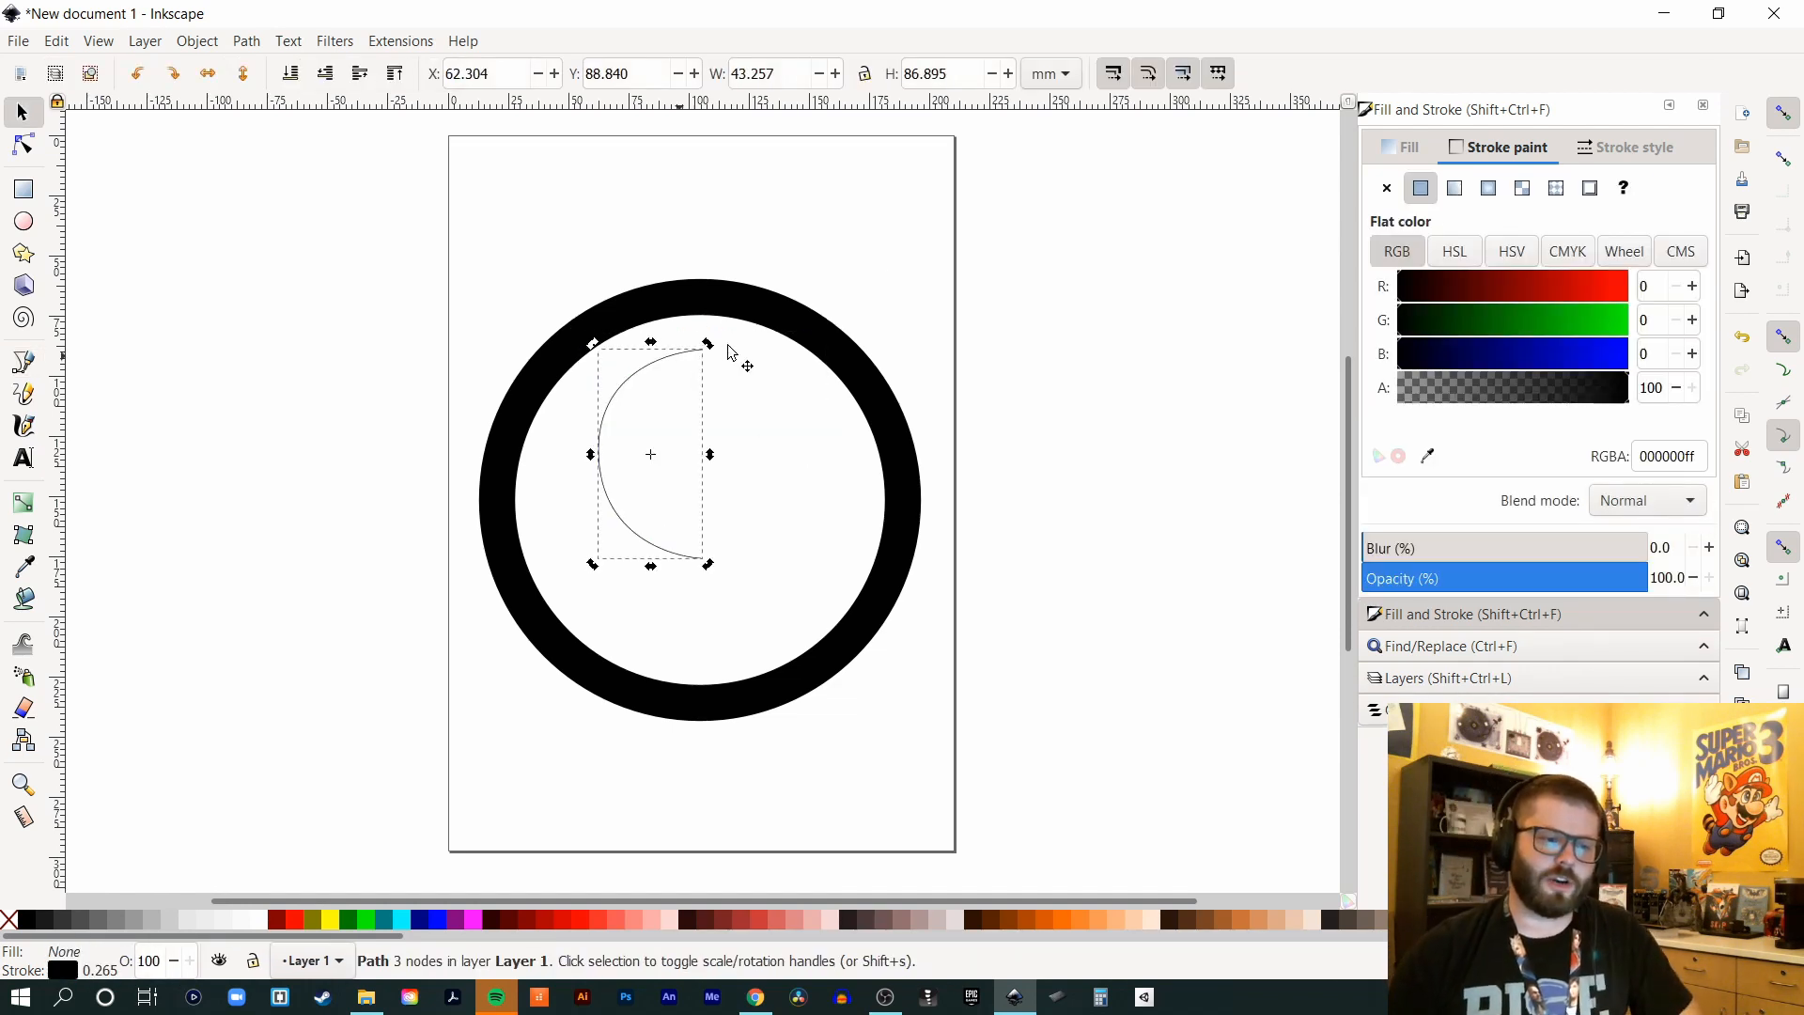
click(886, 254)
click(639, 372)
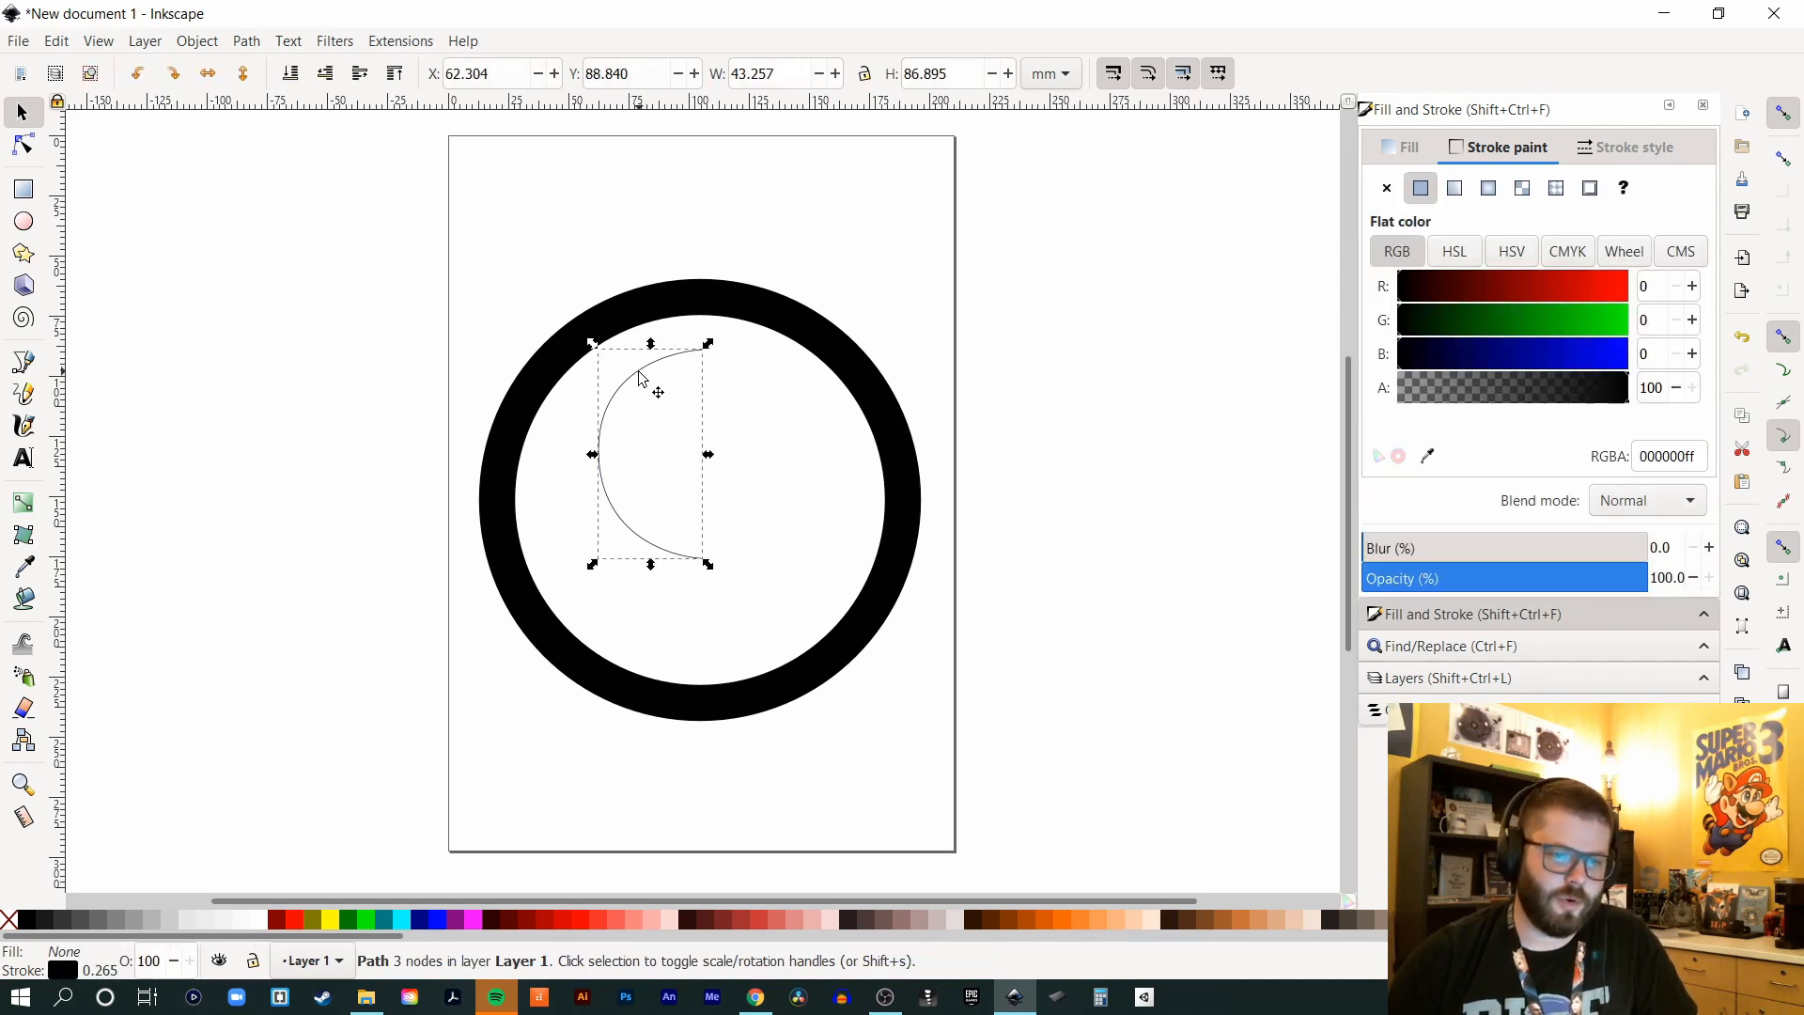
click(1669, 154)
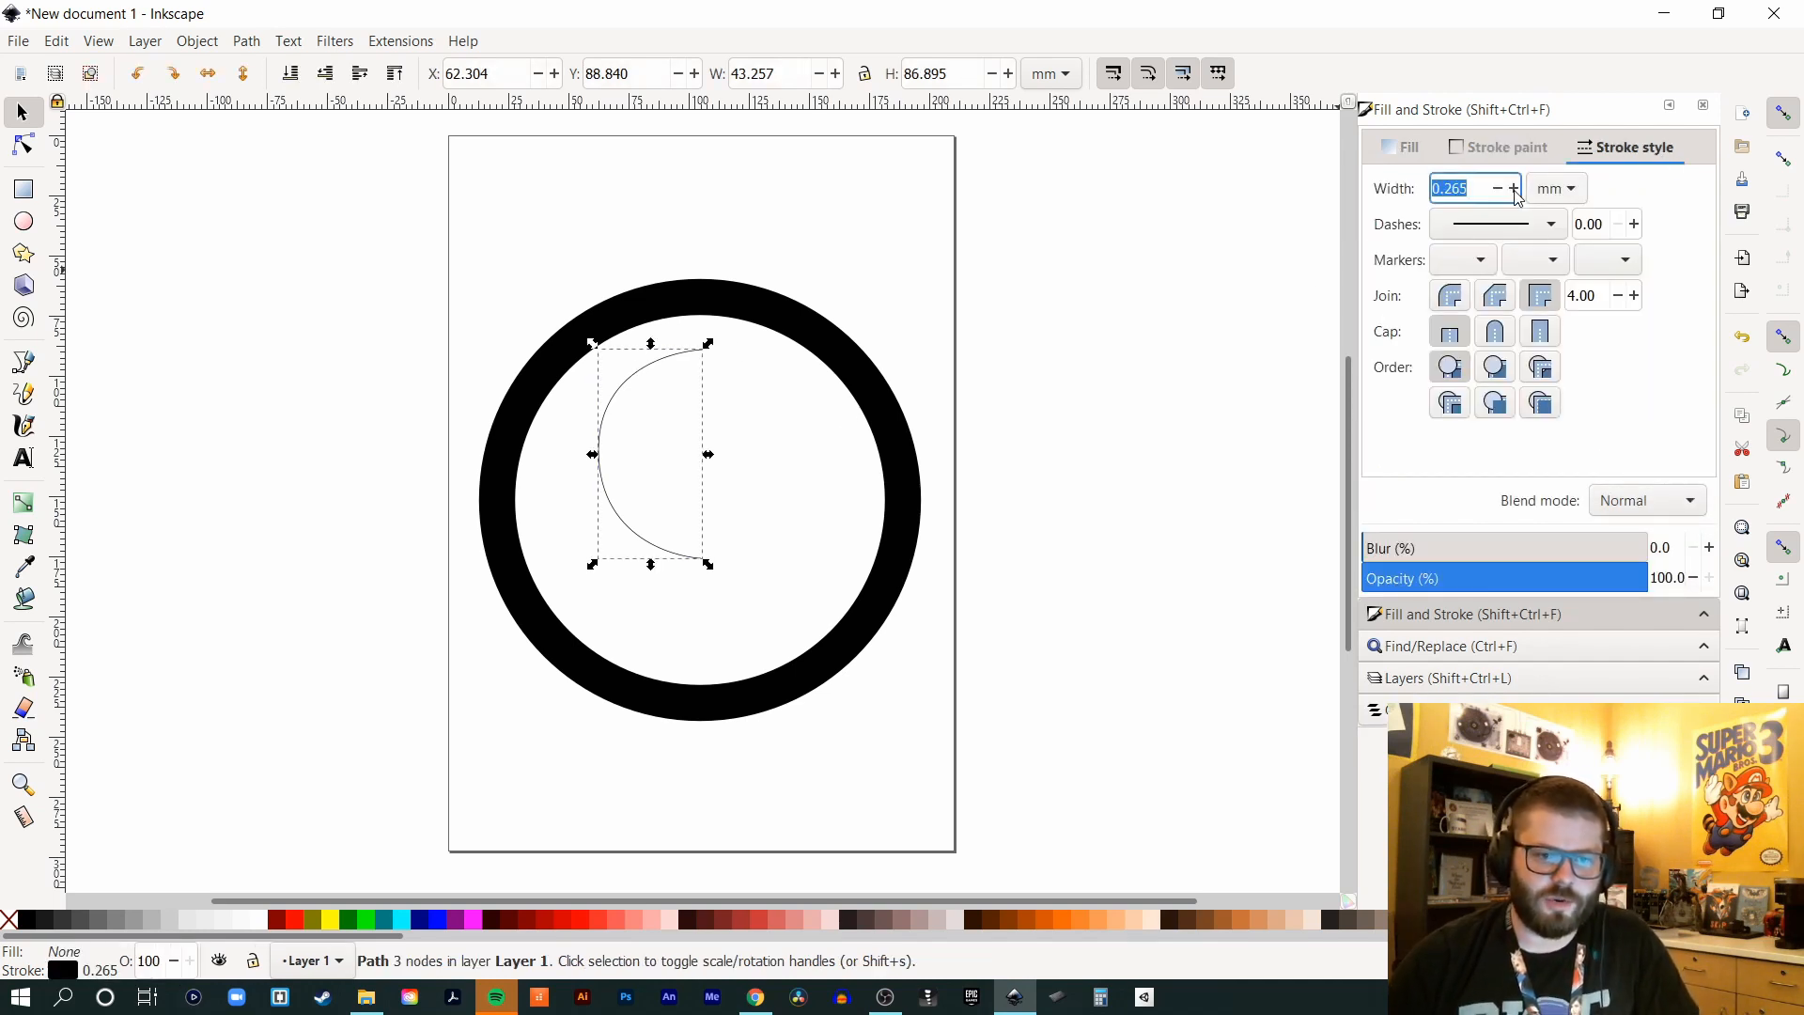
text(15)
key(Return)
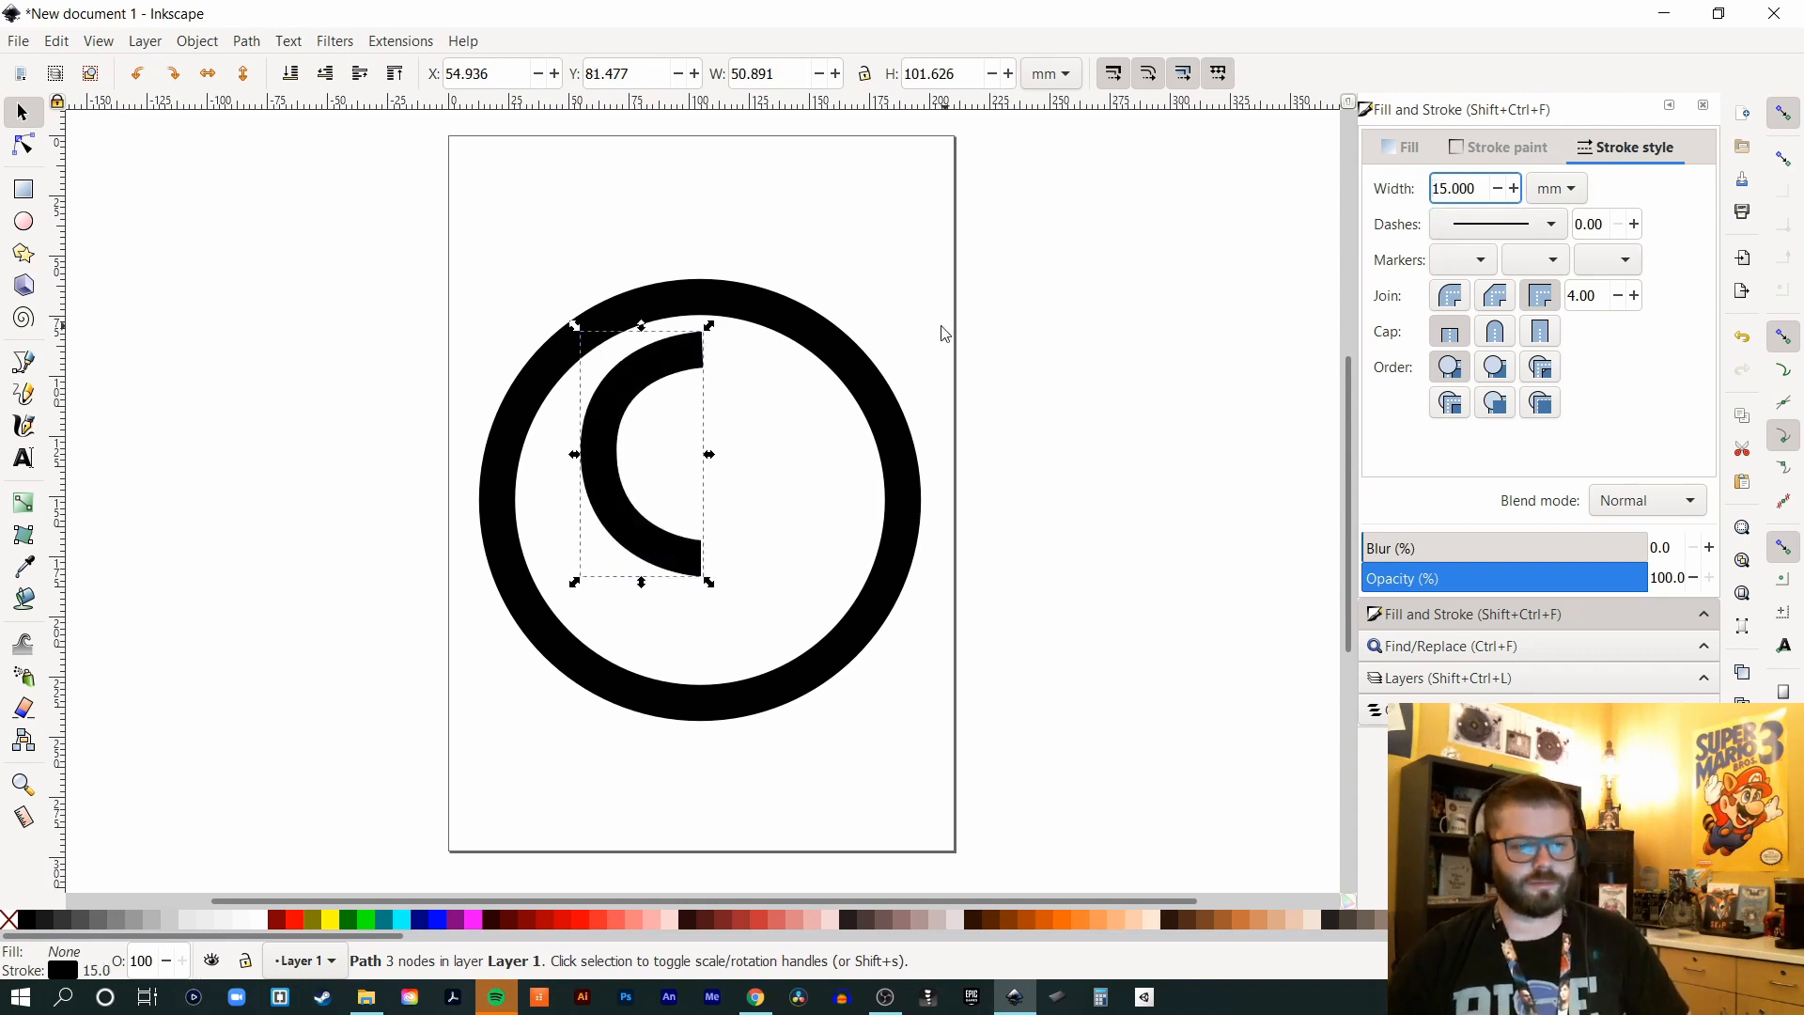
click(928, 375)
- Reshape the arc's middle node handles so it forms a bold 50.688 × 101.630 mm C crescent
click(605, 458)
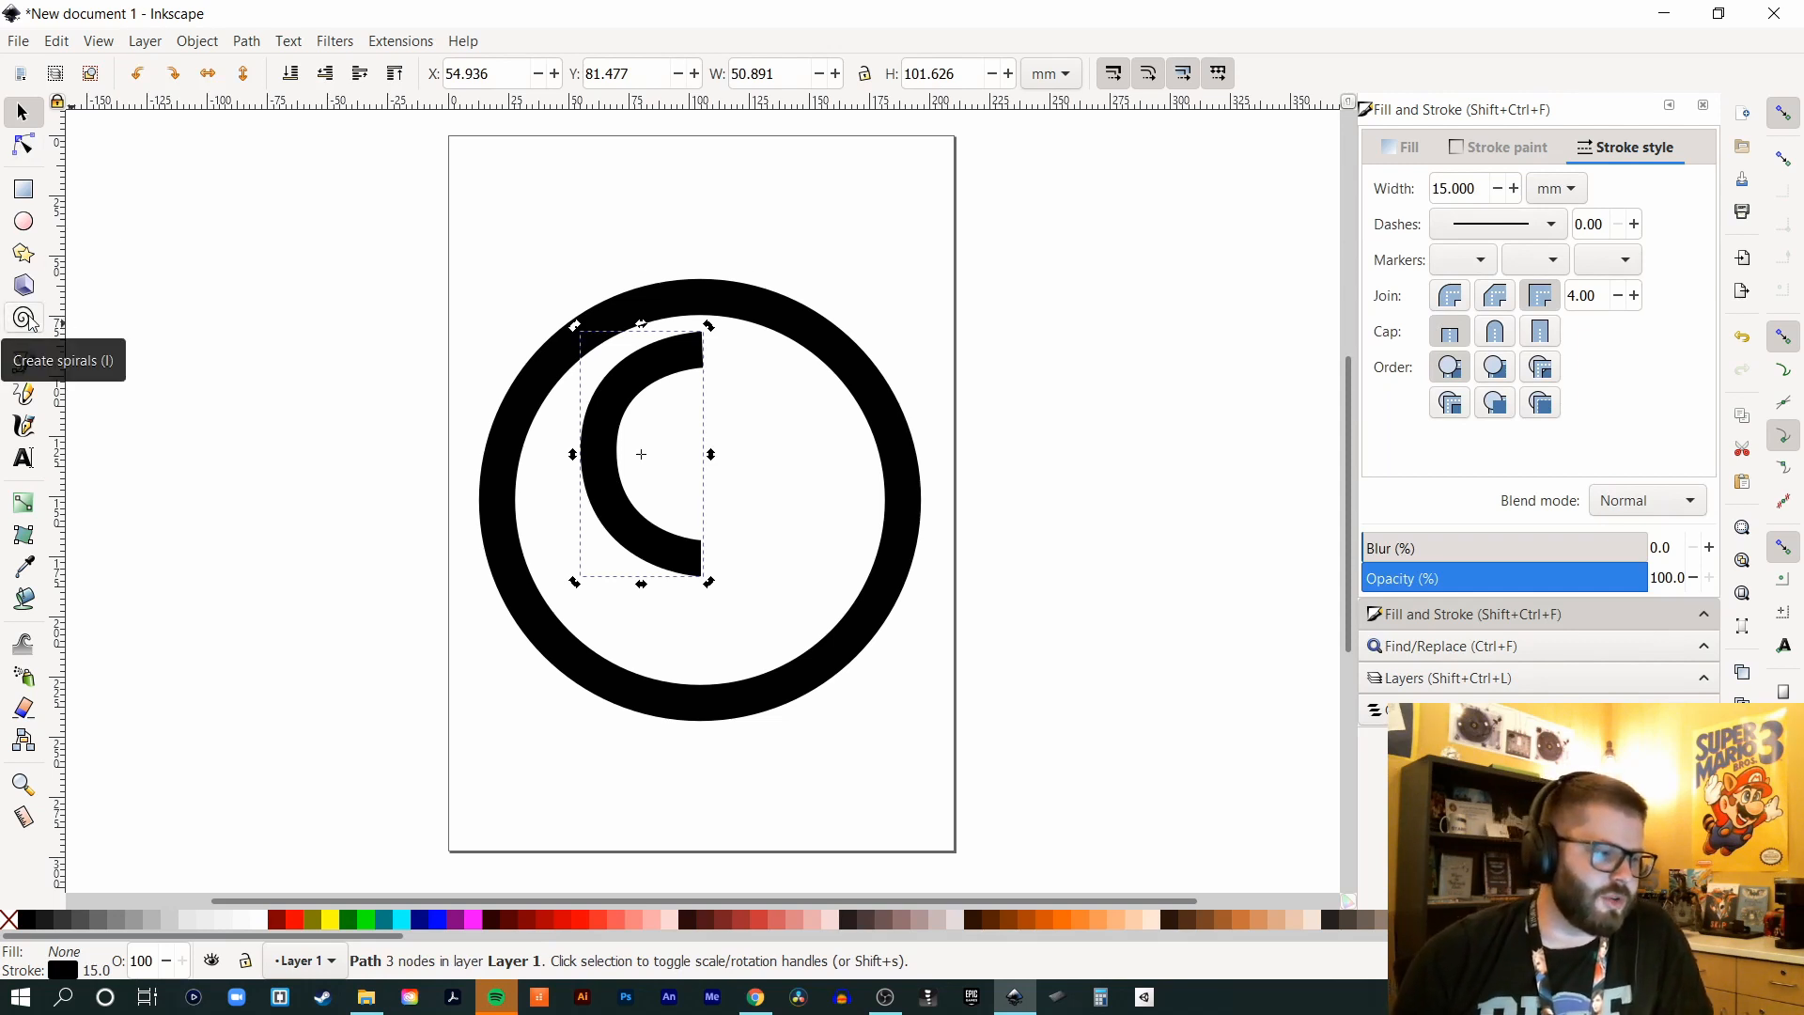
click(23, 145)
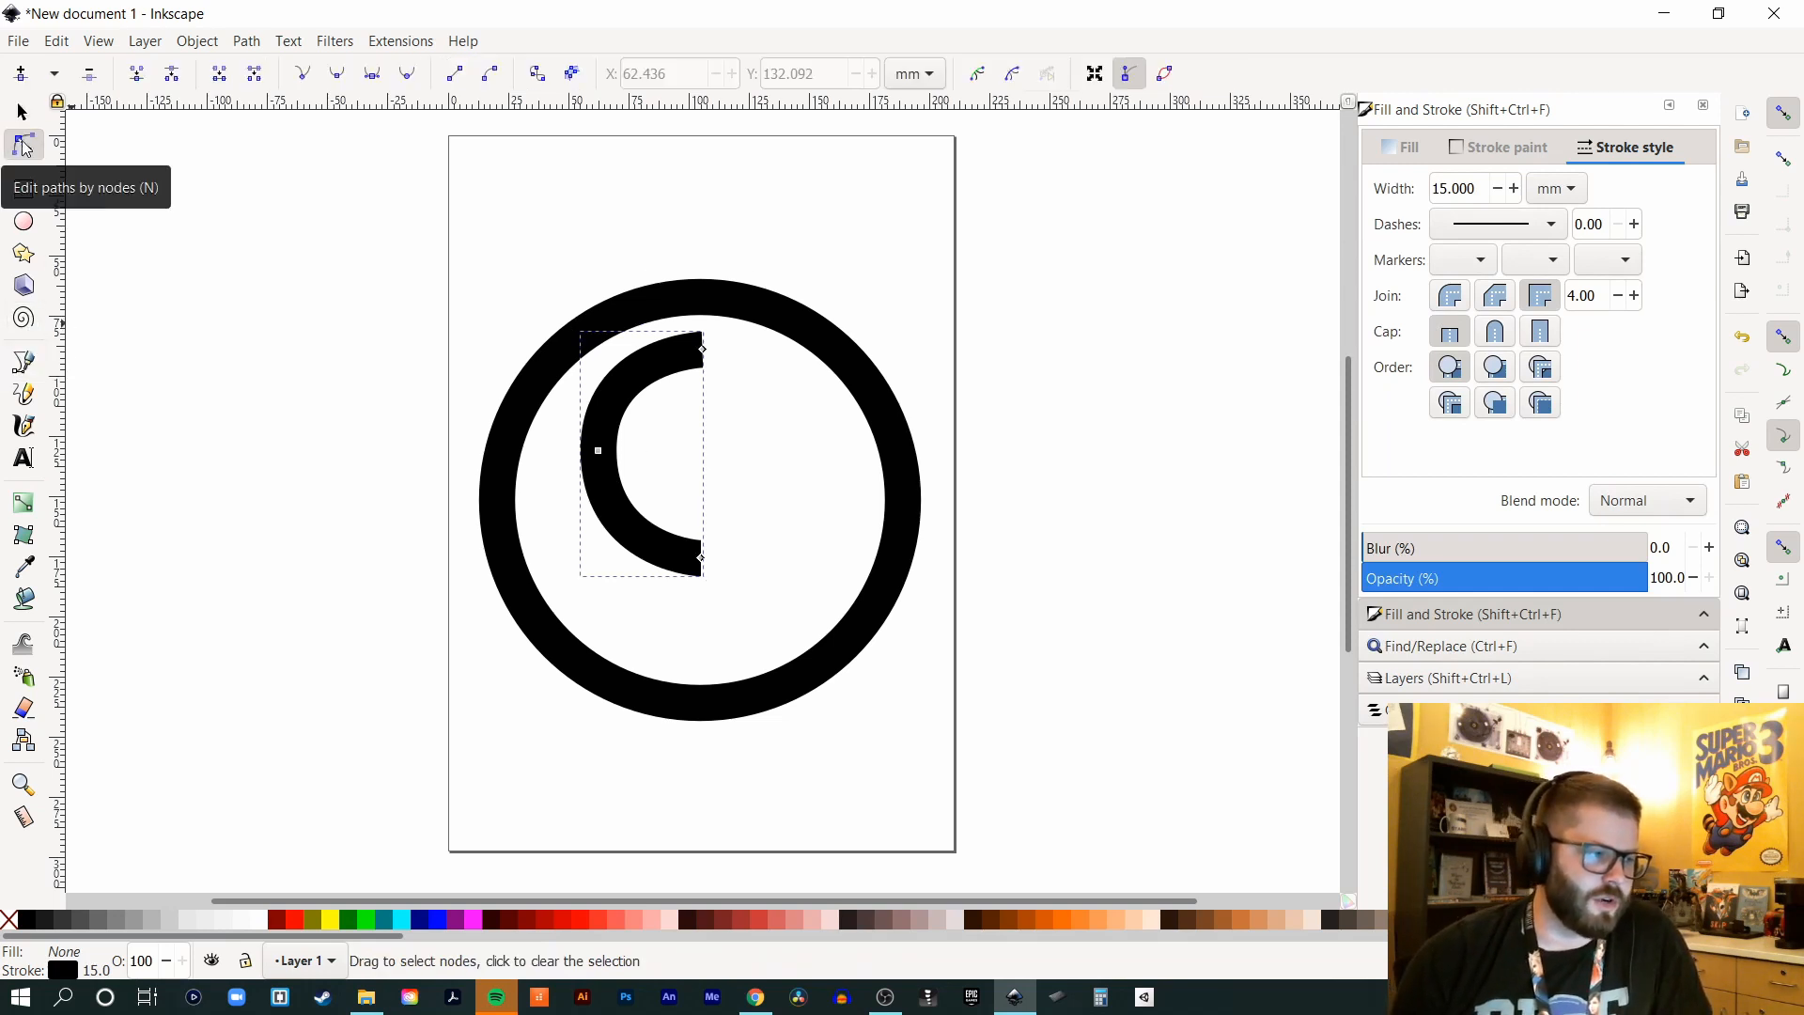
click(597, 451)
mouse_move(599, 356)
mouse_down()
mouse_move(604, 371)
mouse_move(605, 354)
mouse_up()
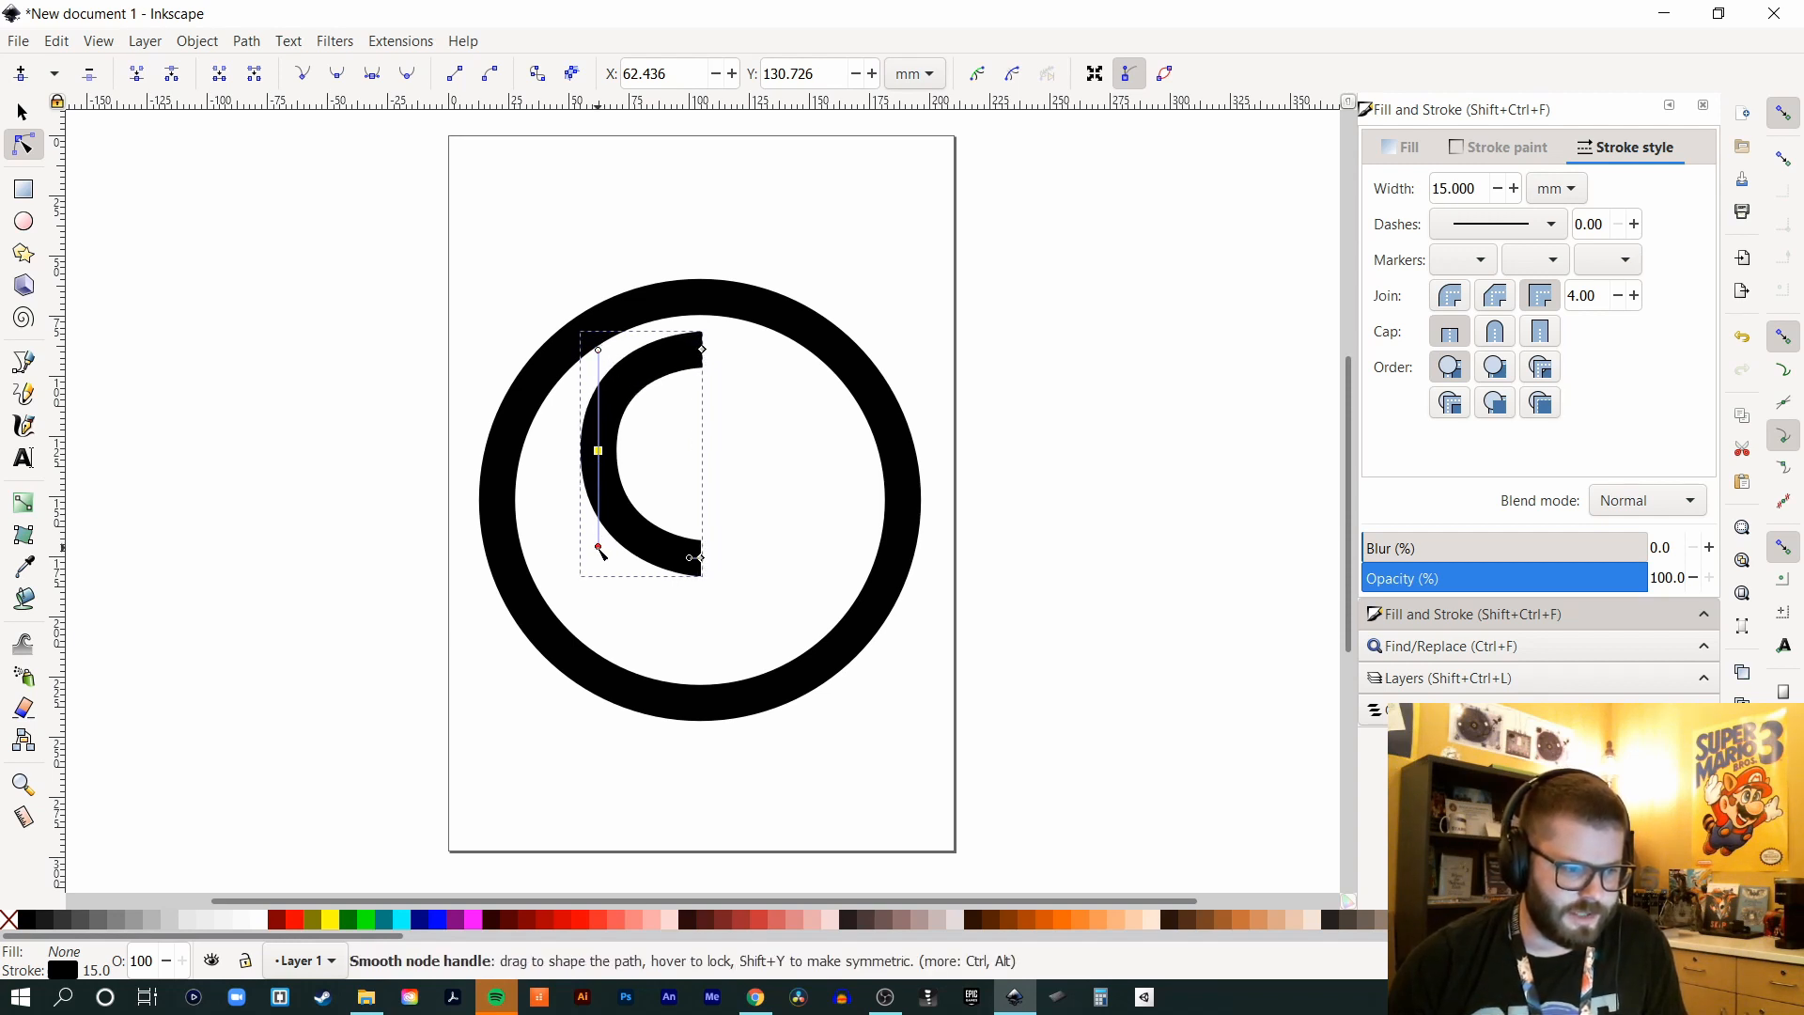
drag(602, 552, 713, 580)
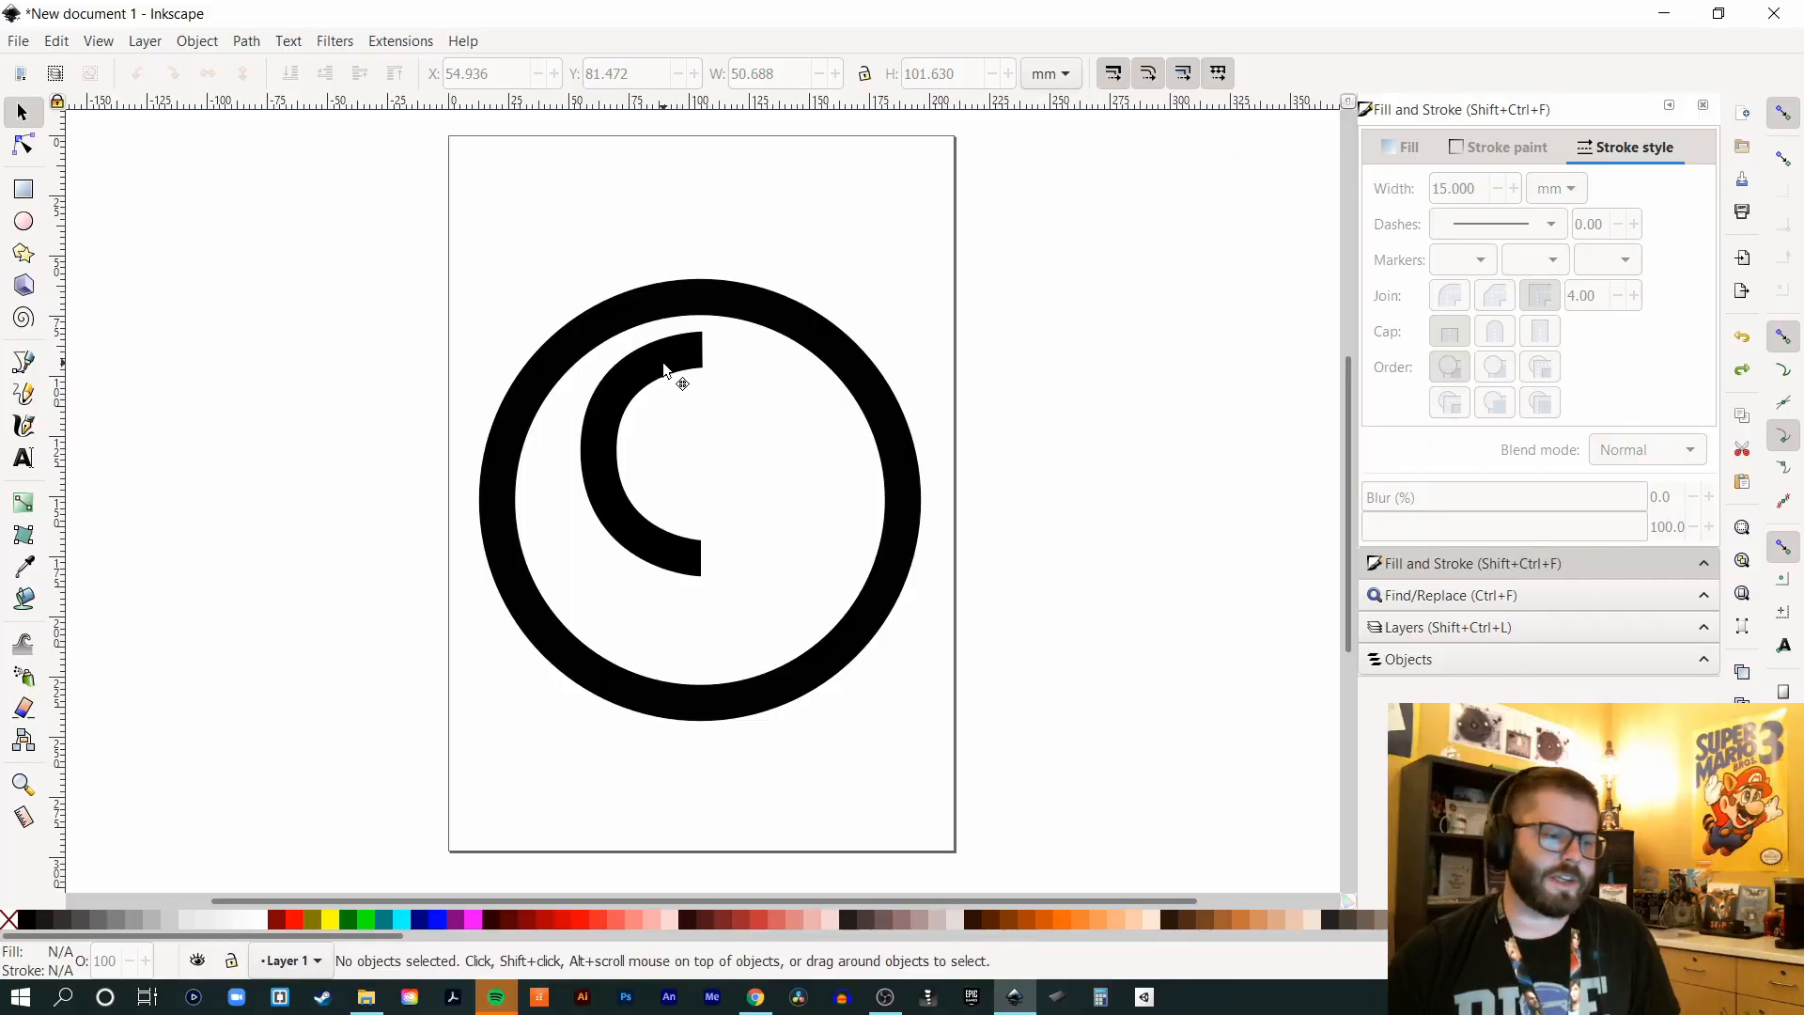
click(655, 369)
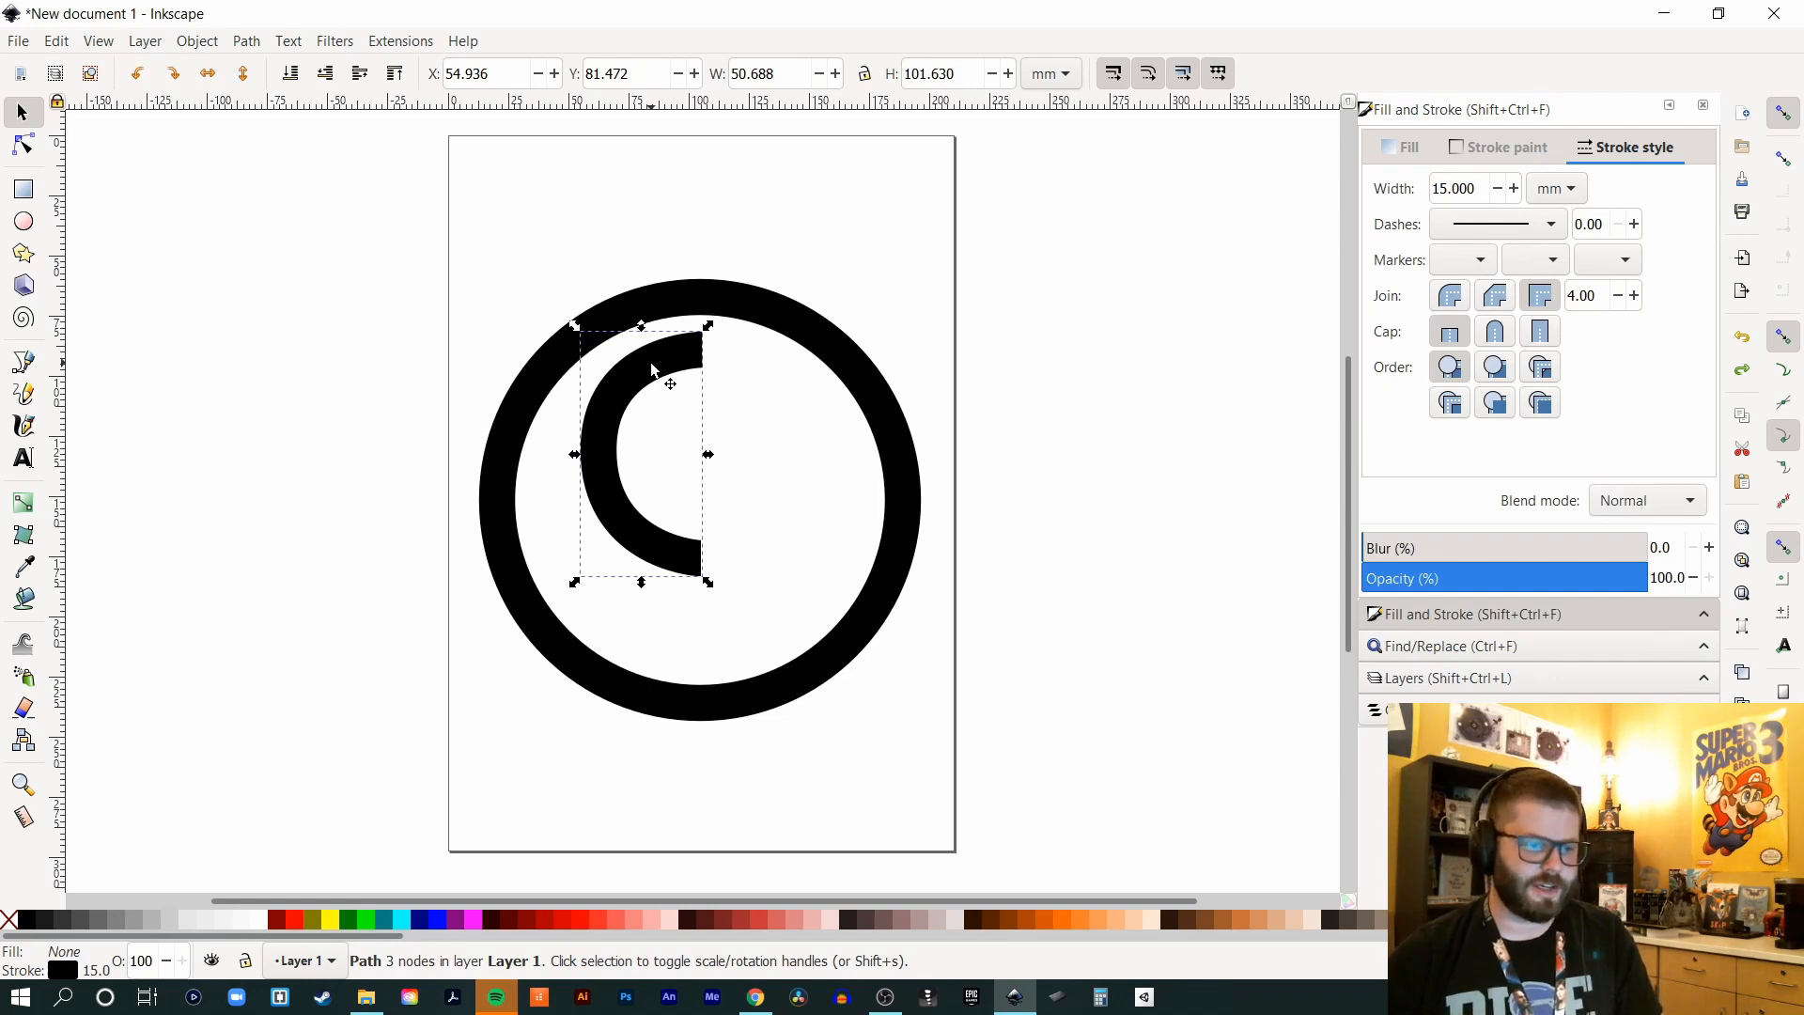
- Place a 180°-rotated copy of the C arc at the ring's lower right, mirroring the first
drag(655, 368, 789, 236)
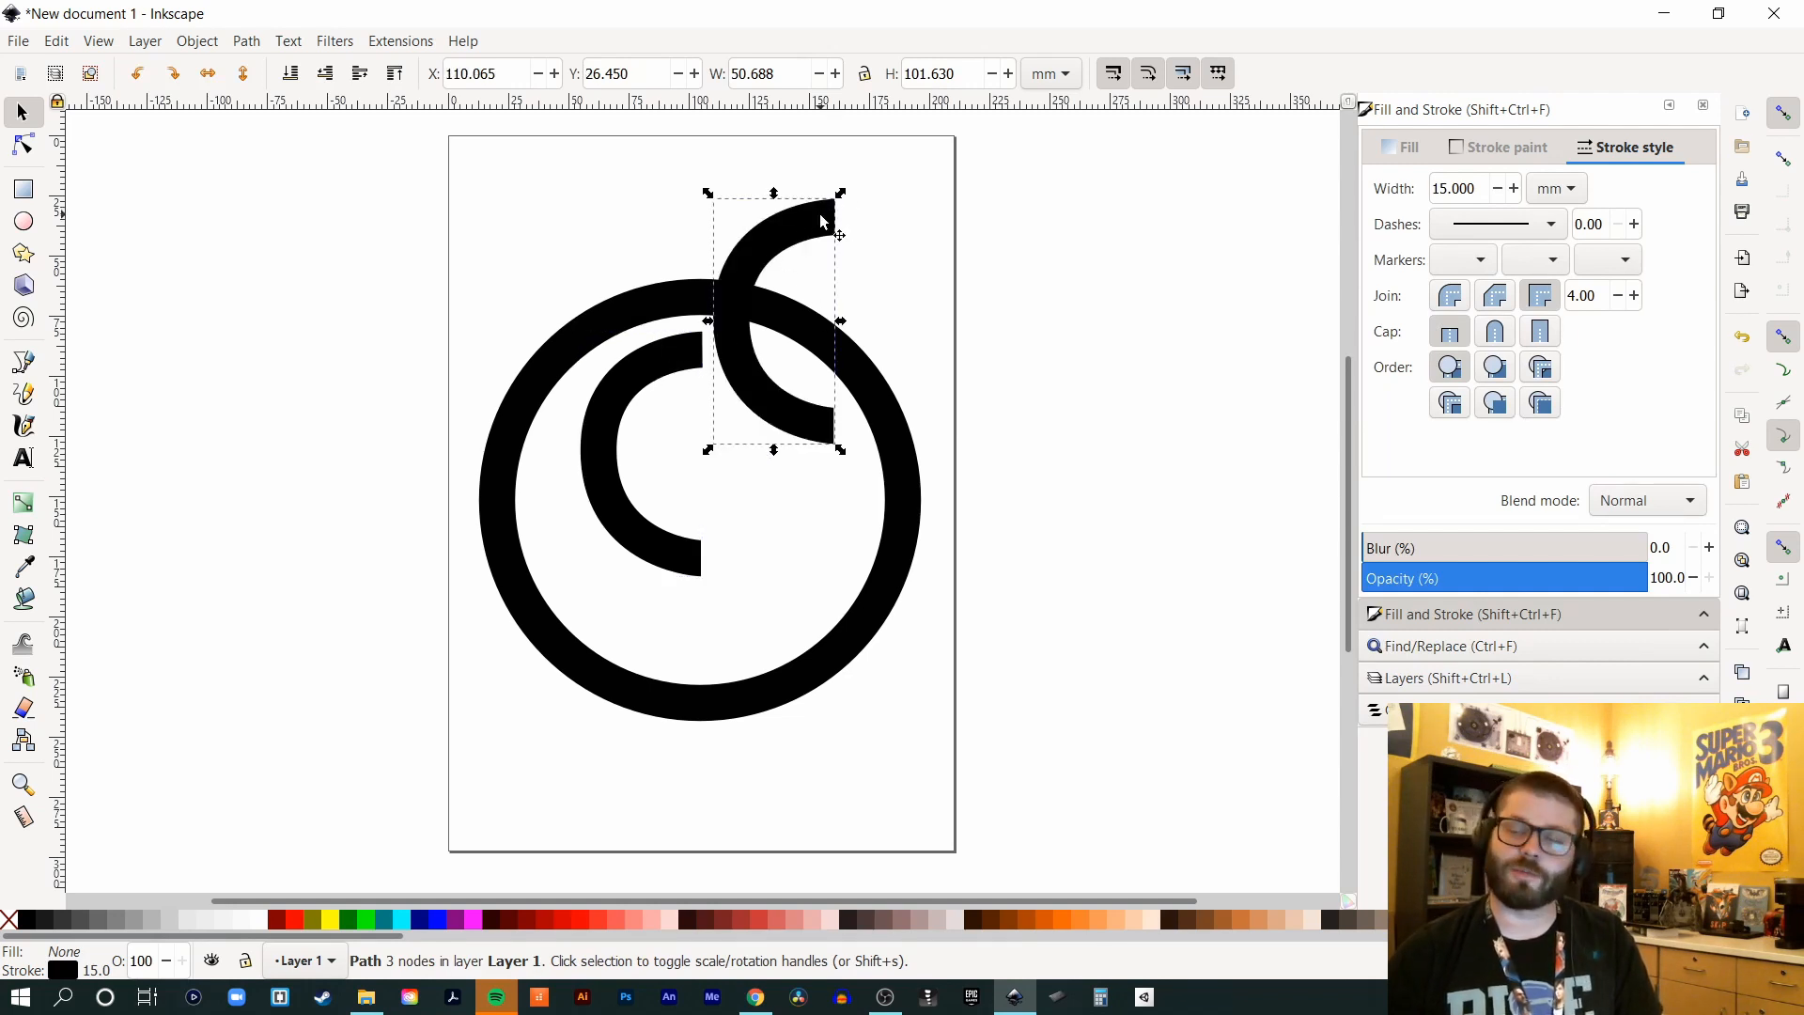
click(816, 230)
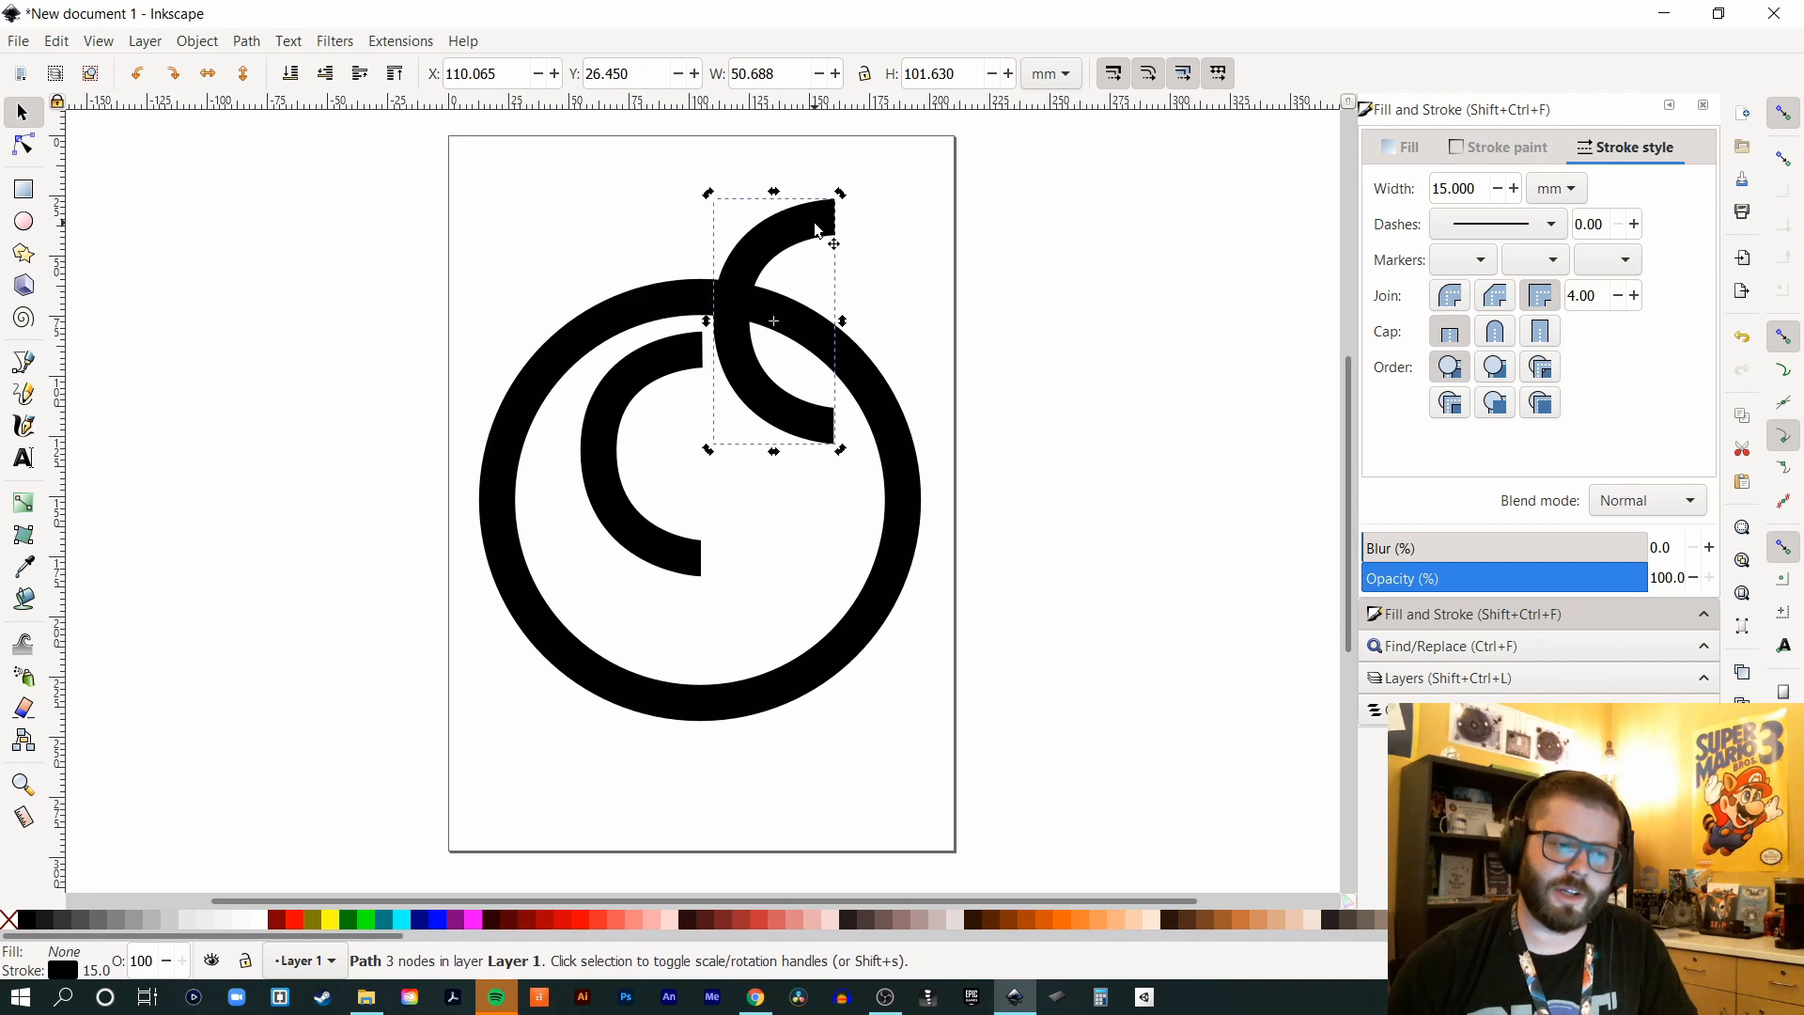
drag(844, 196, 768, 628)
click(1102, 272)
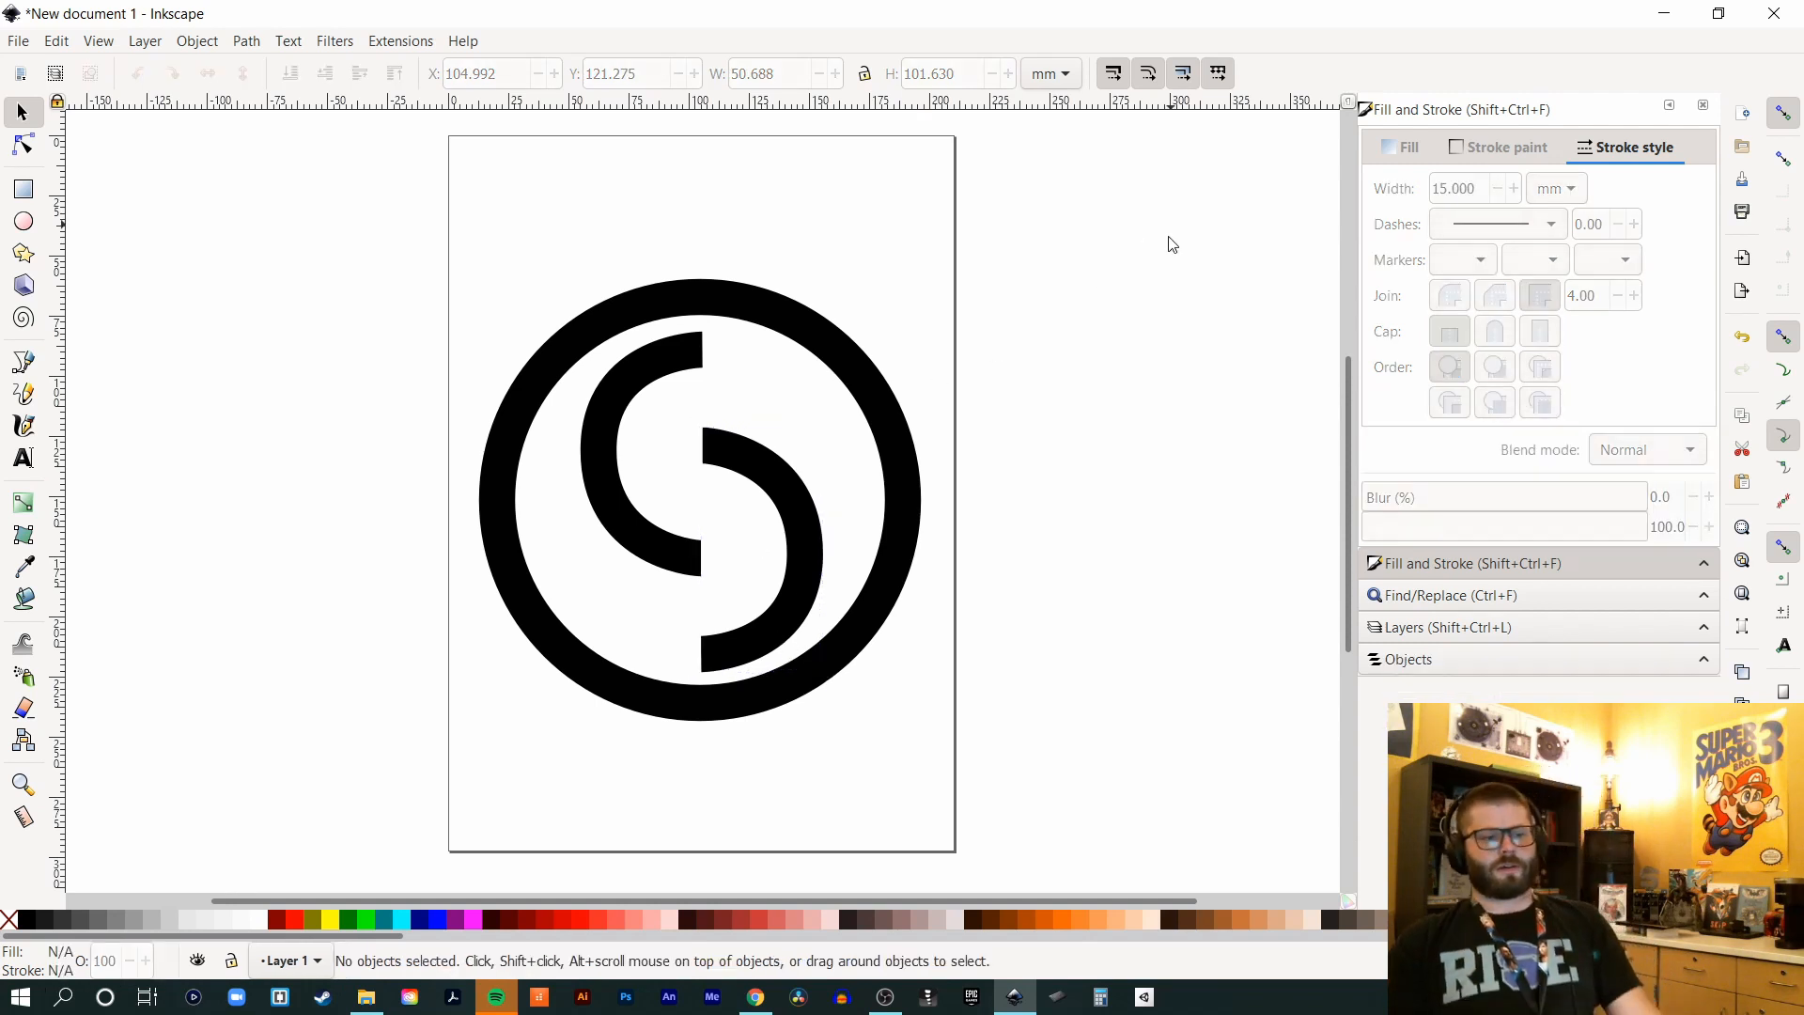
- Select both arcs and nudge them left to X 52.820 mm, centring the S in the ring
click(798, 586)
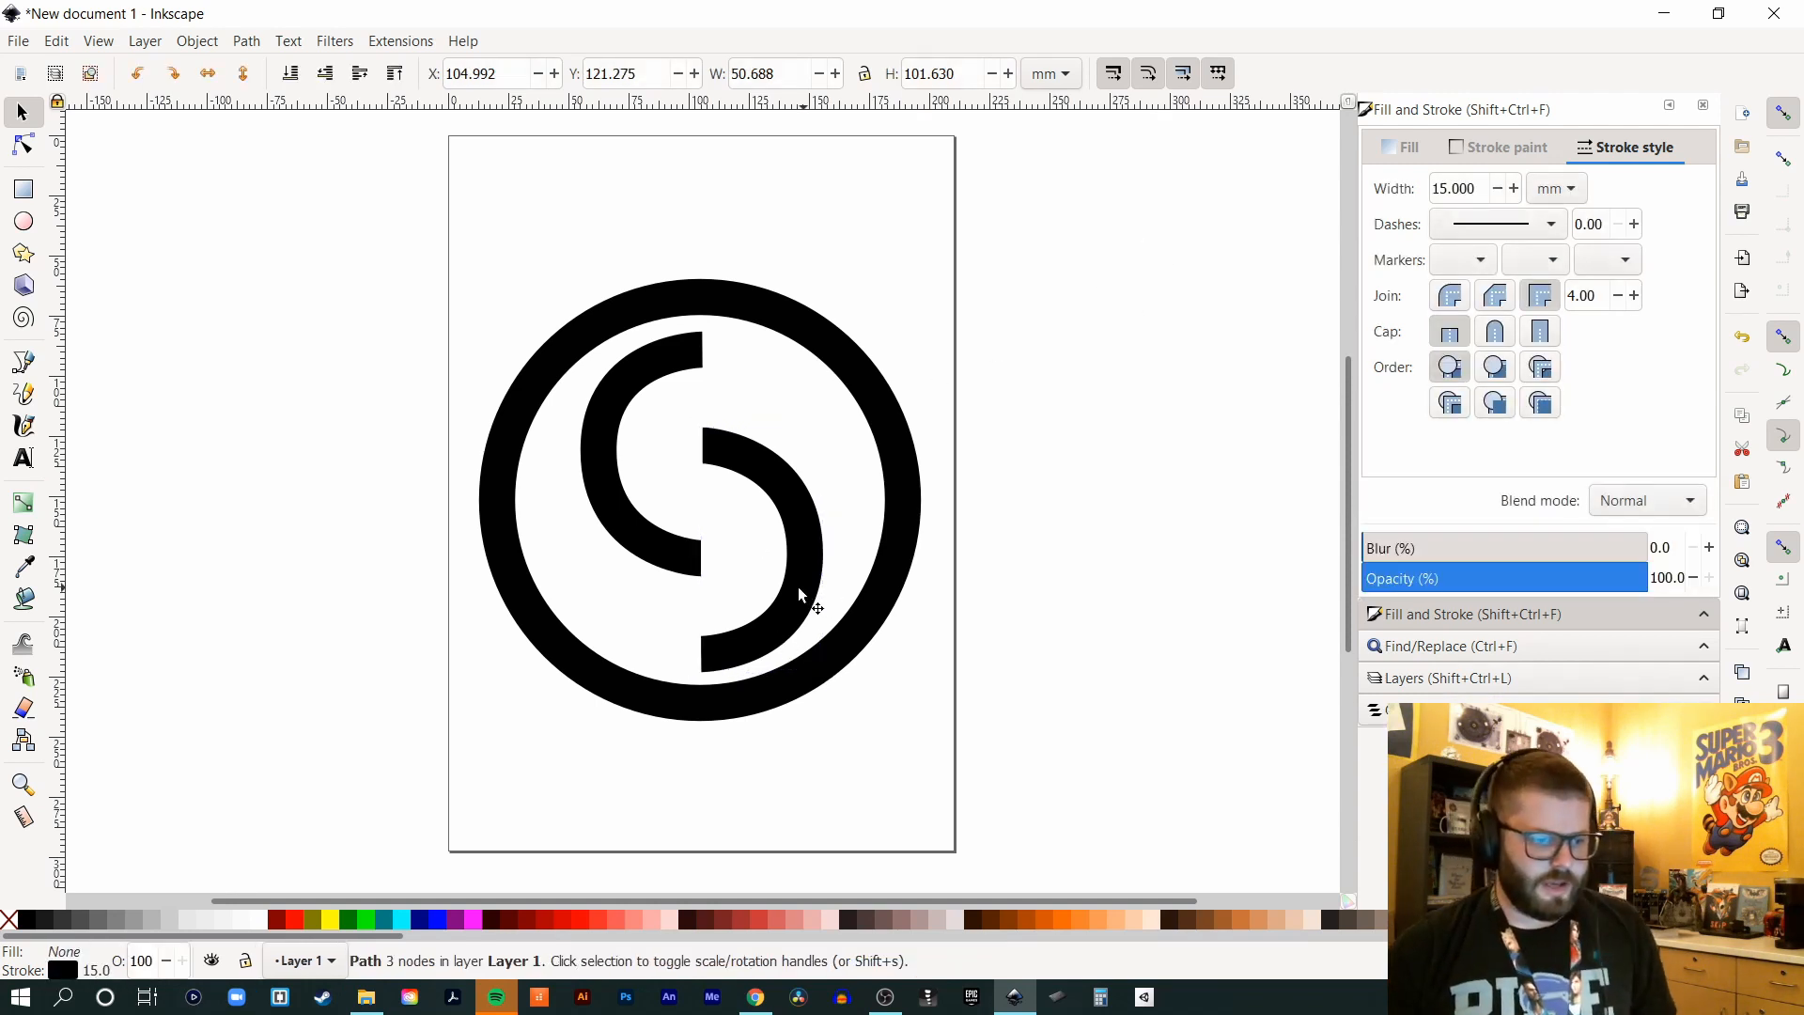
shift+click(664, 536)
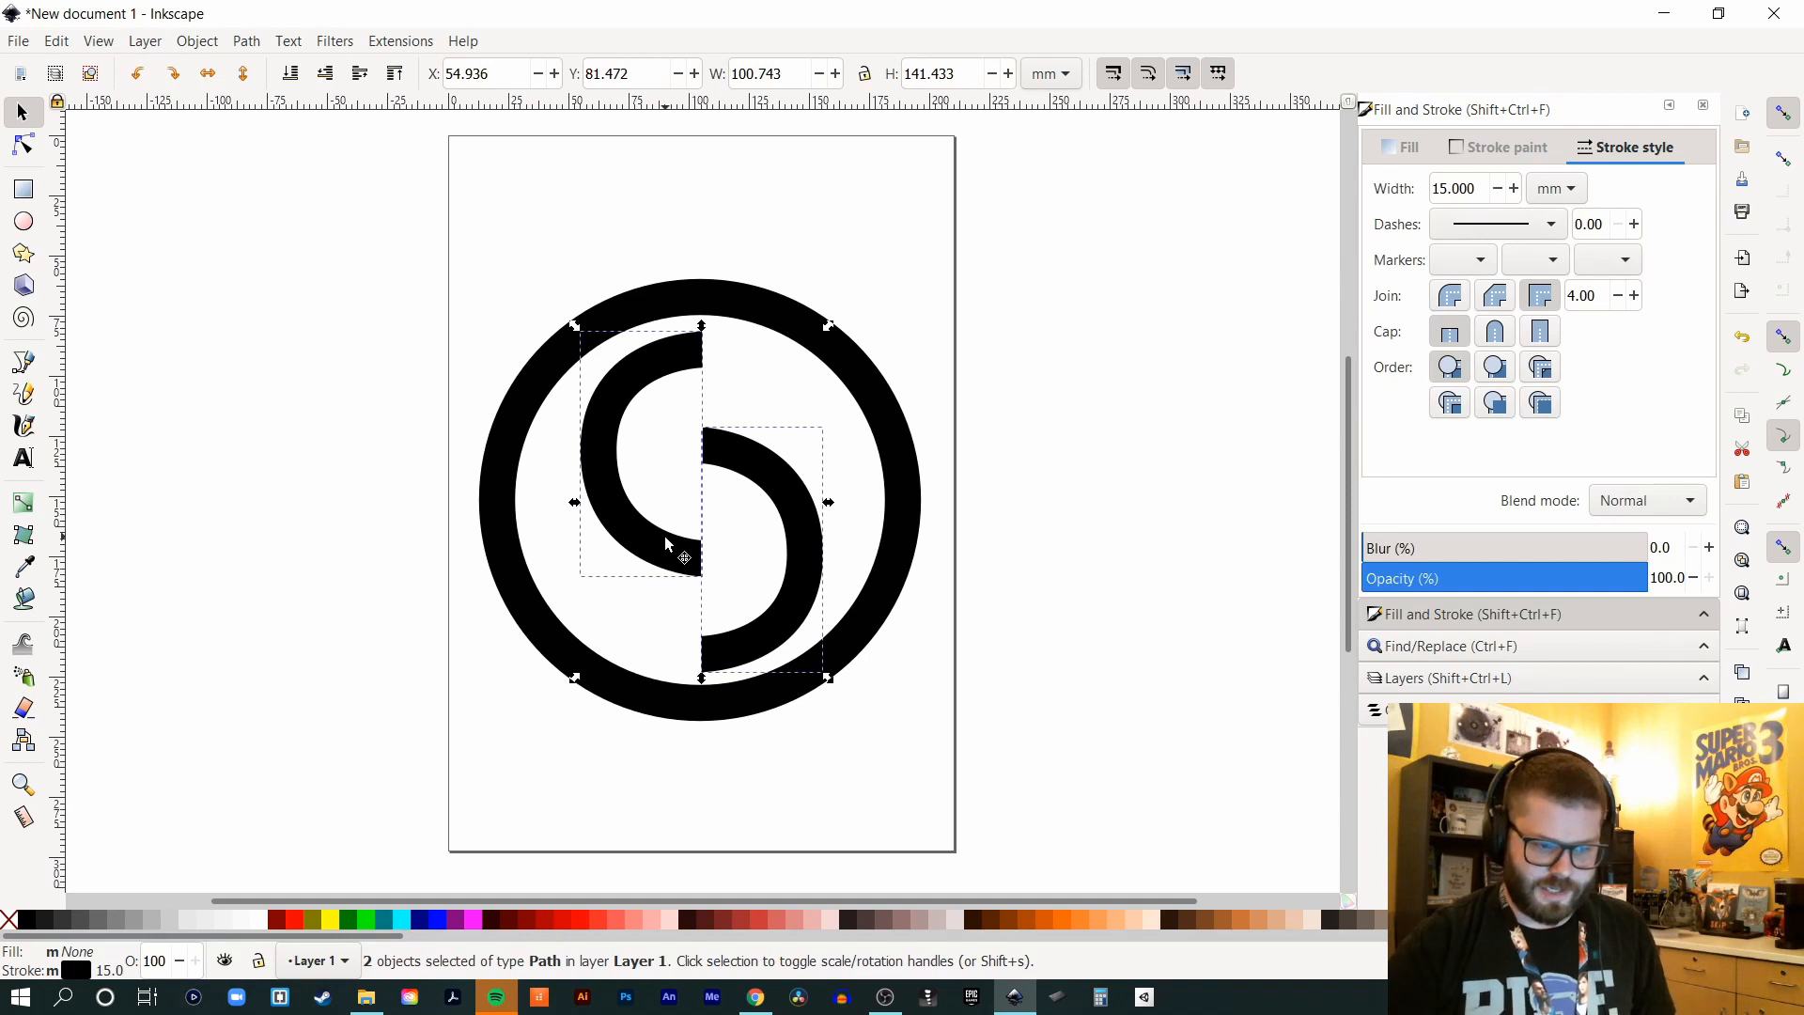
key(Left)
key(Left)
key(Left)
key(Left)
key(Left)
key(Right)
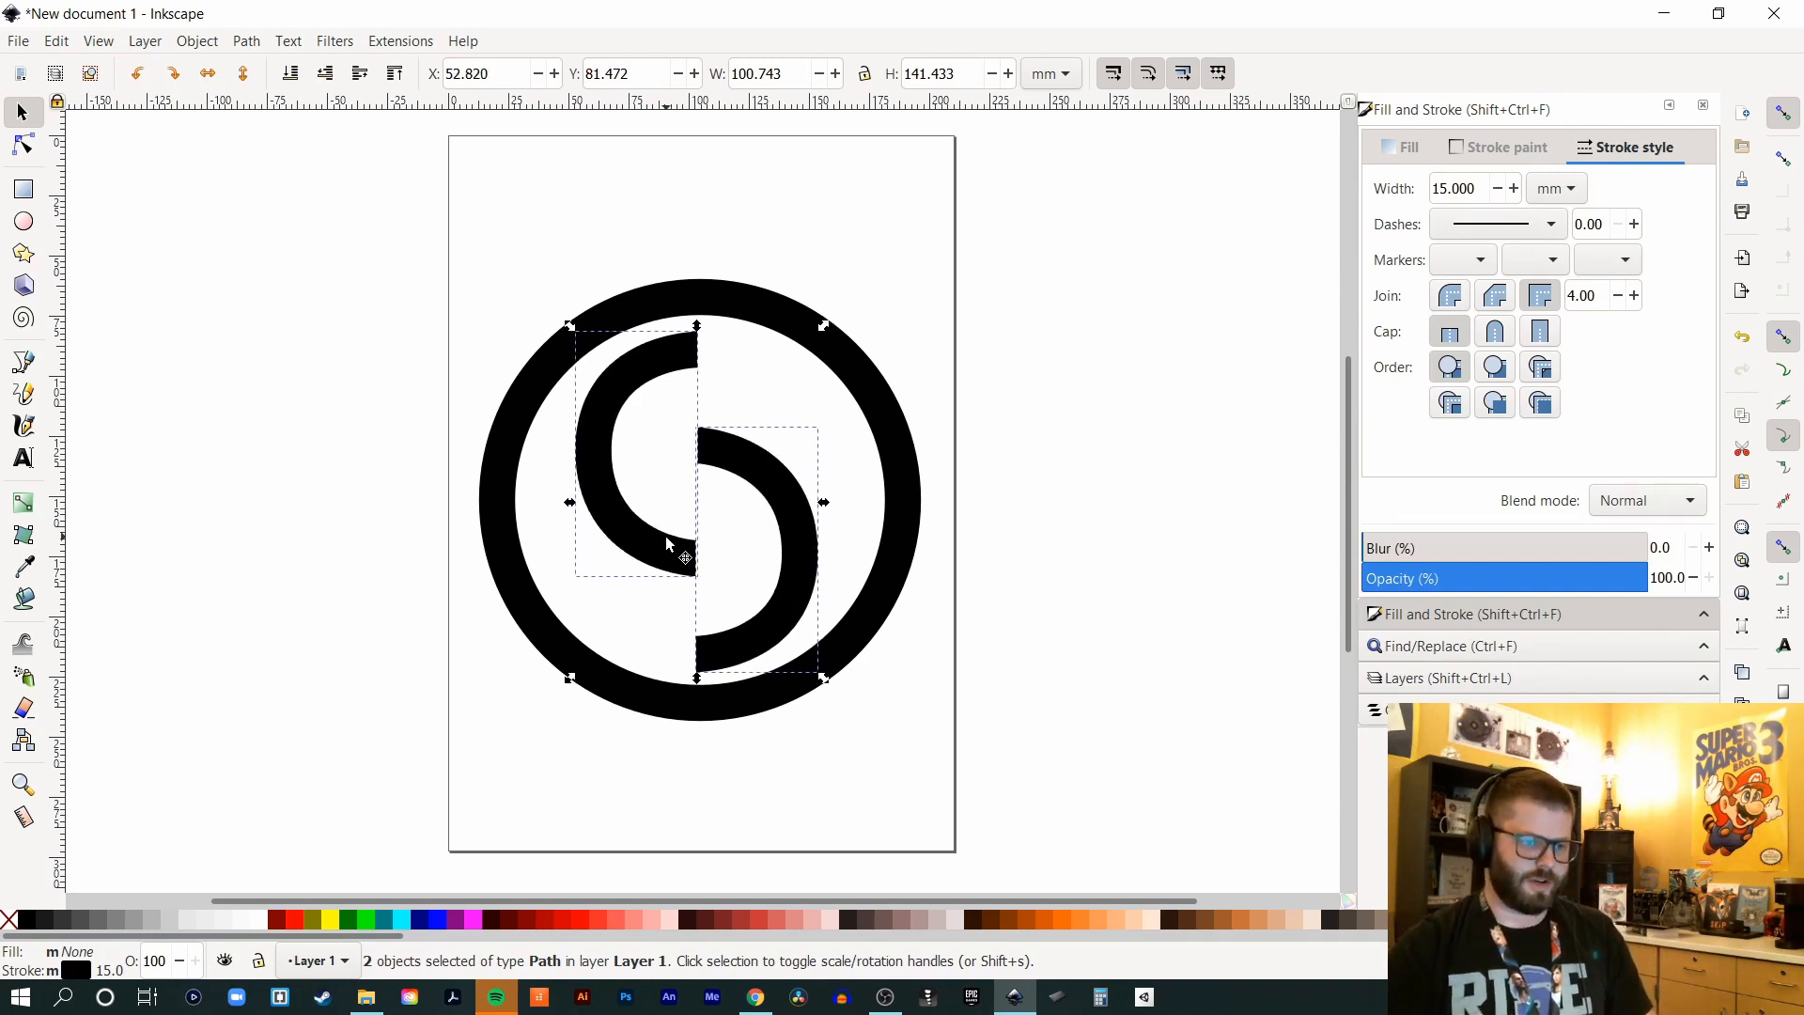
click(1181, 317)
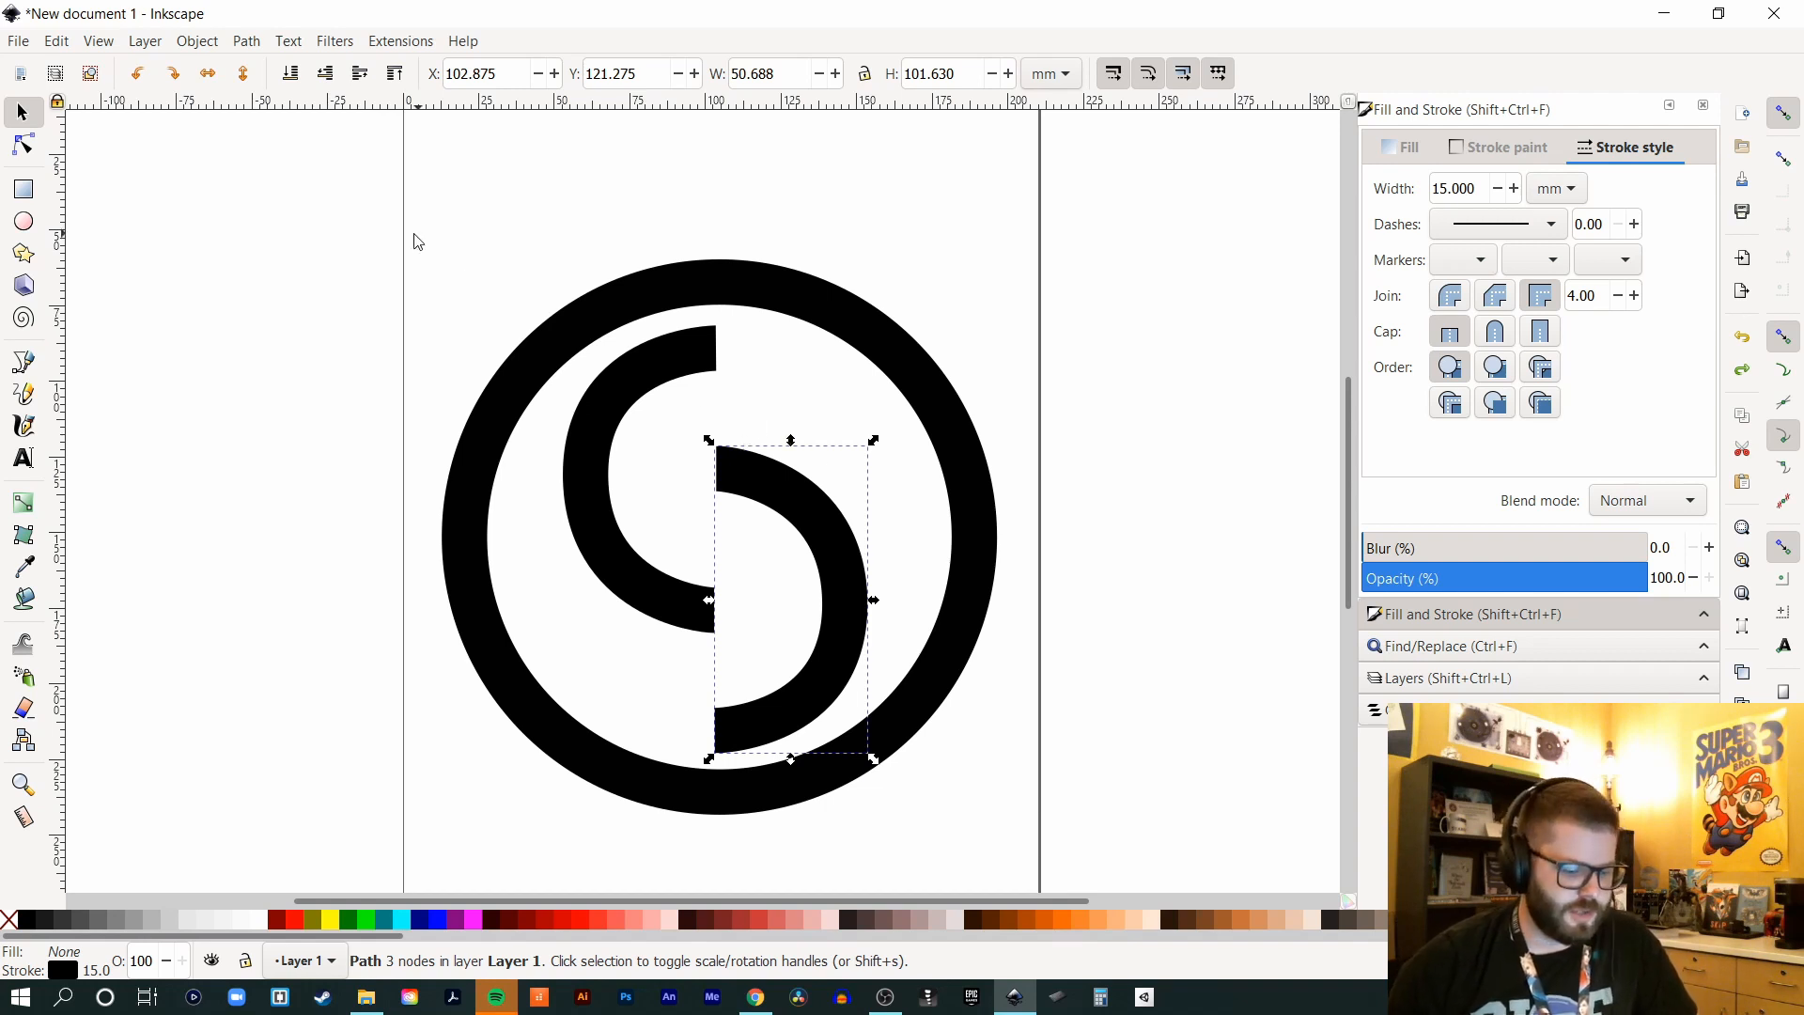
- Extend the lower arc with a straight horizontal bar from its top end
click(28, 363)
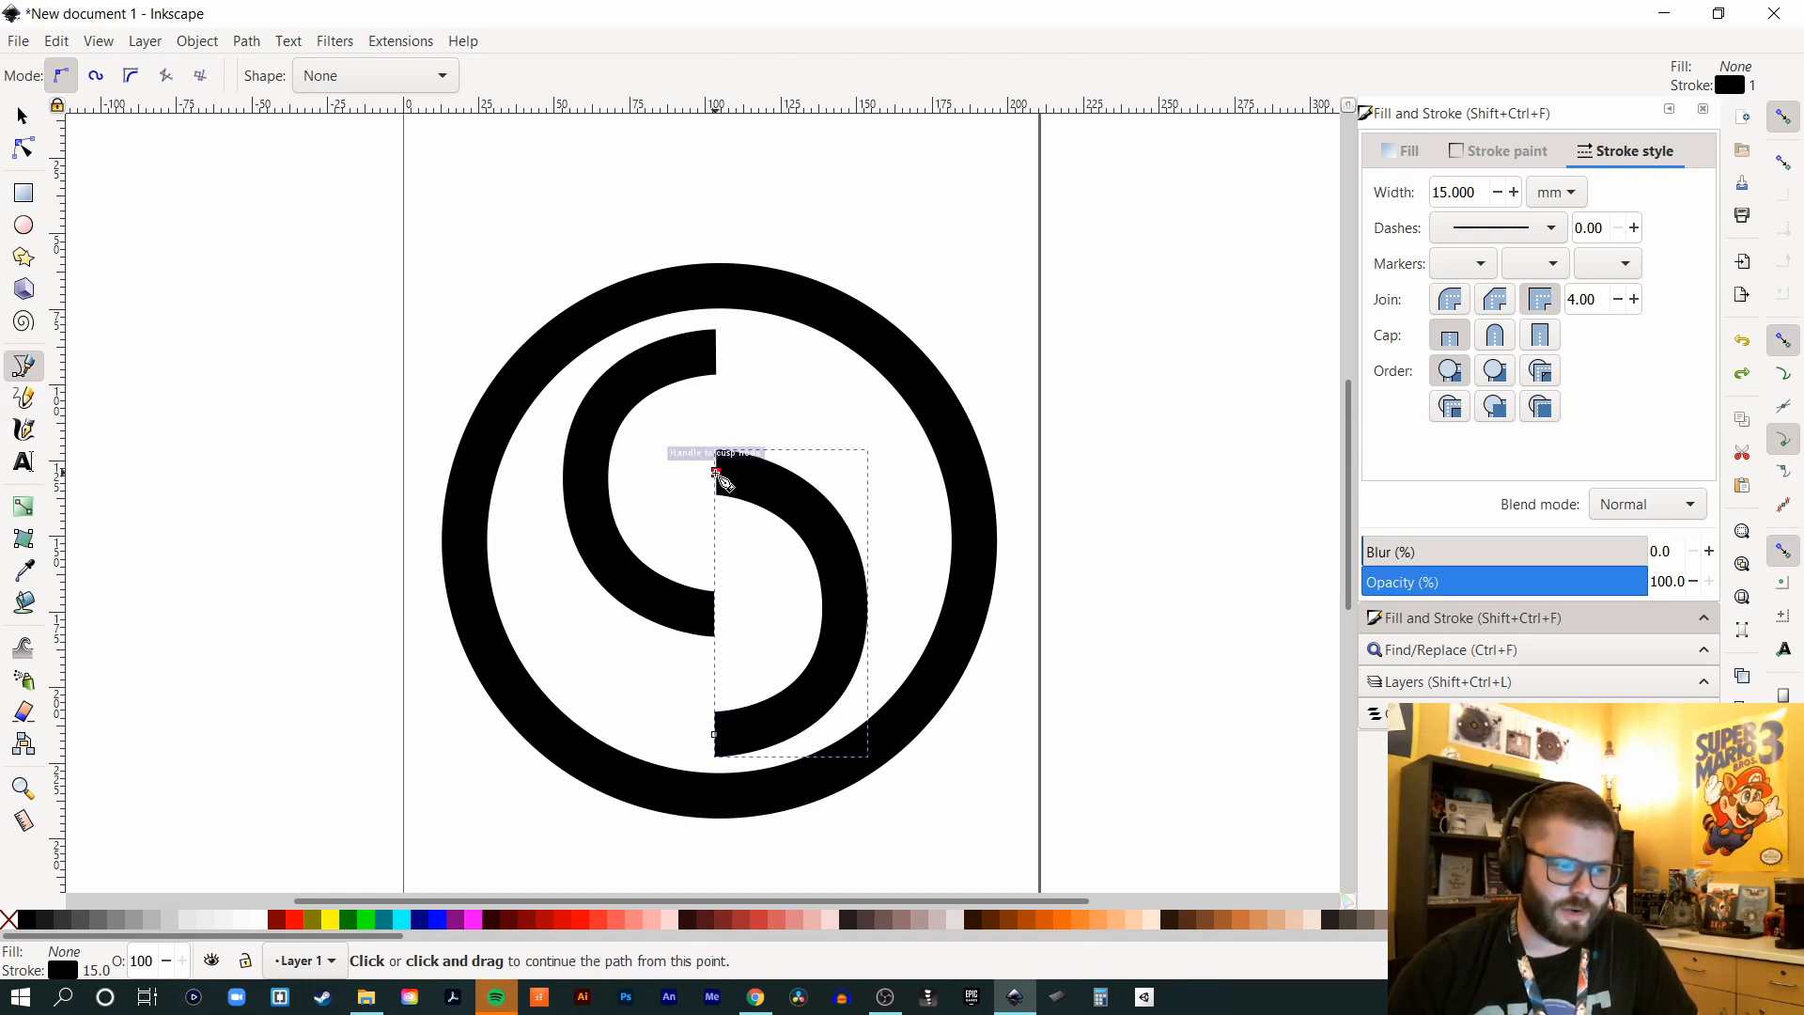
click(717, 473)
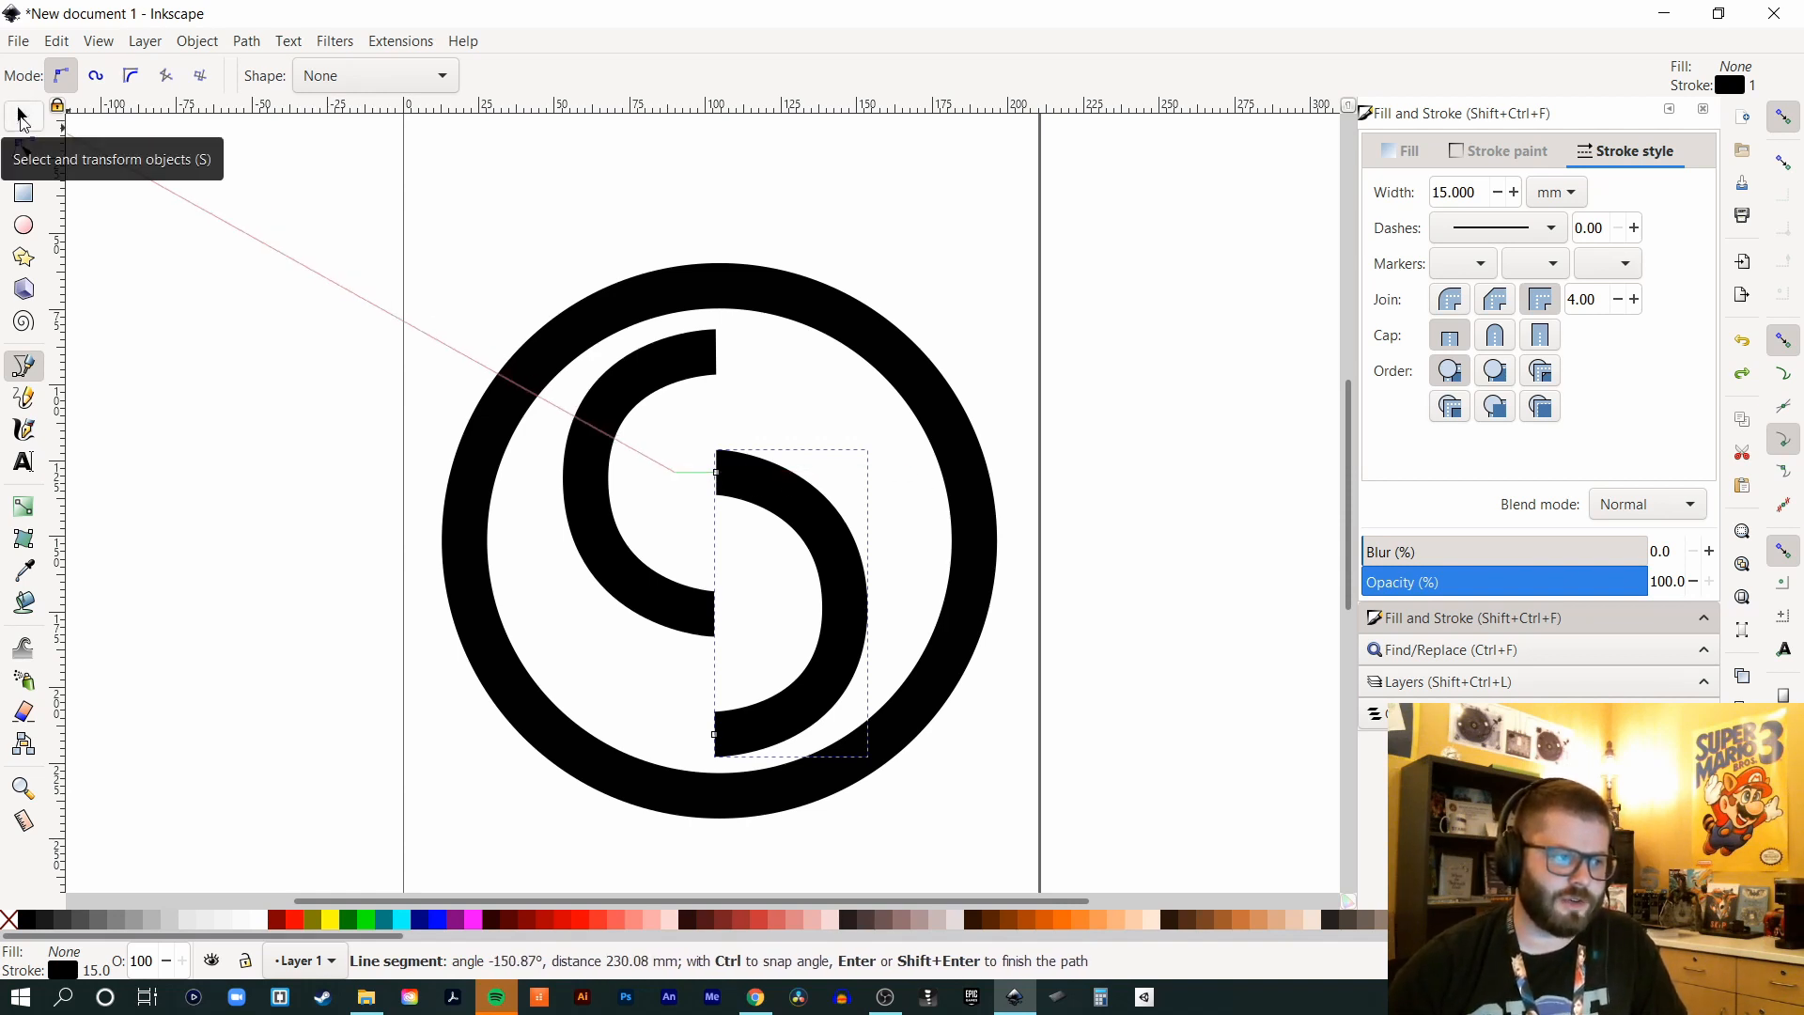
click(23, 120)
click(306, 334)
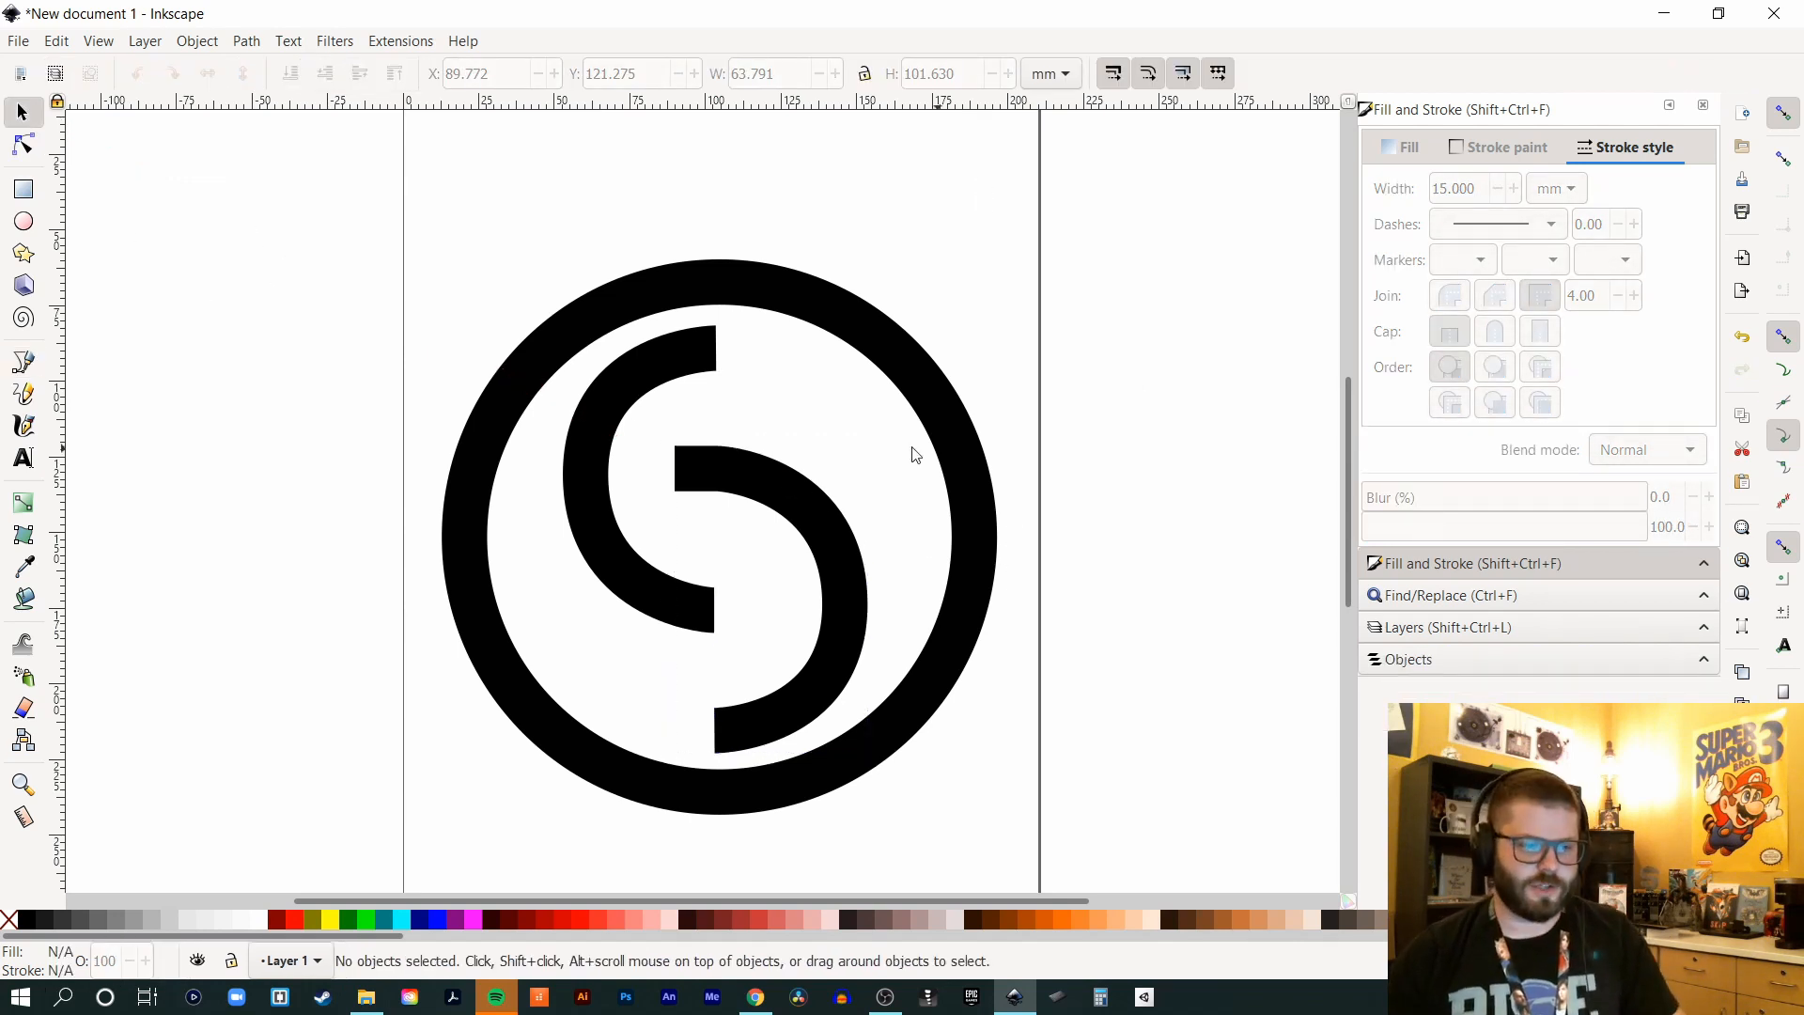
- Extend the upper arc with a vertical stem rising from its bottom end to the bar
click(676, 601)
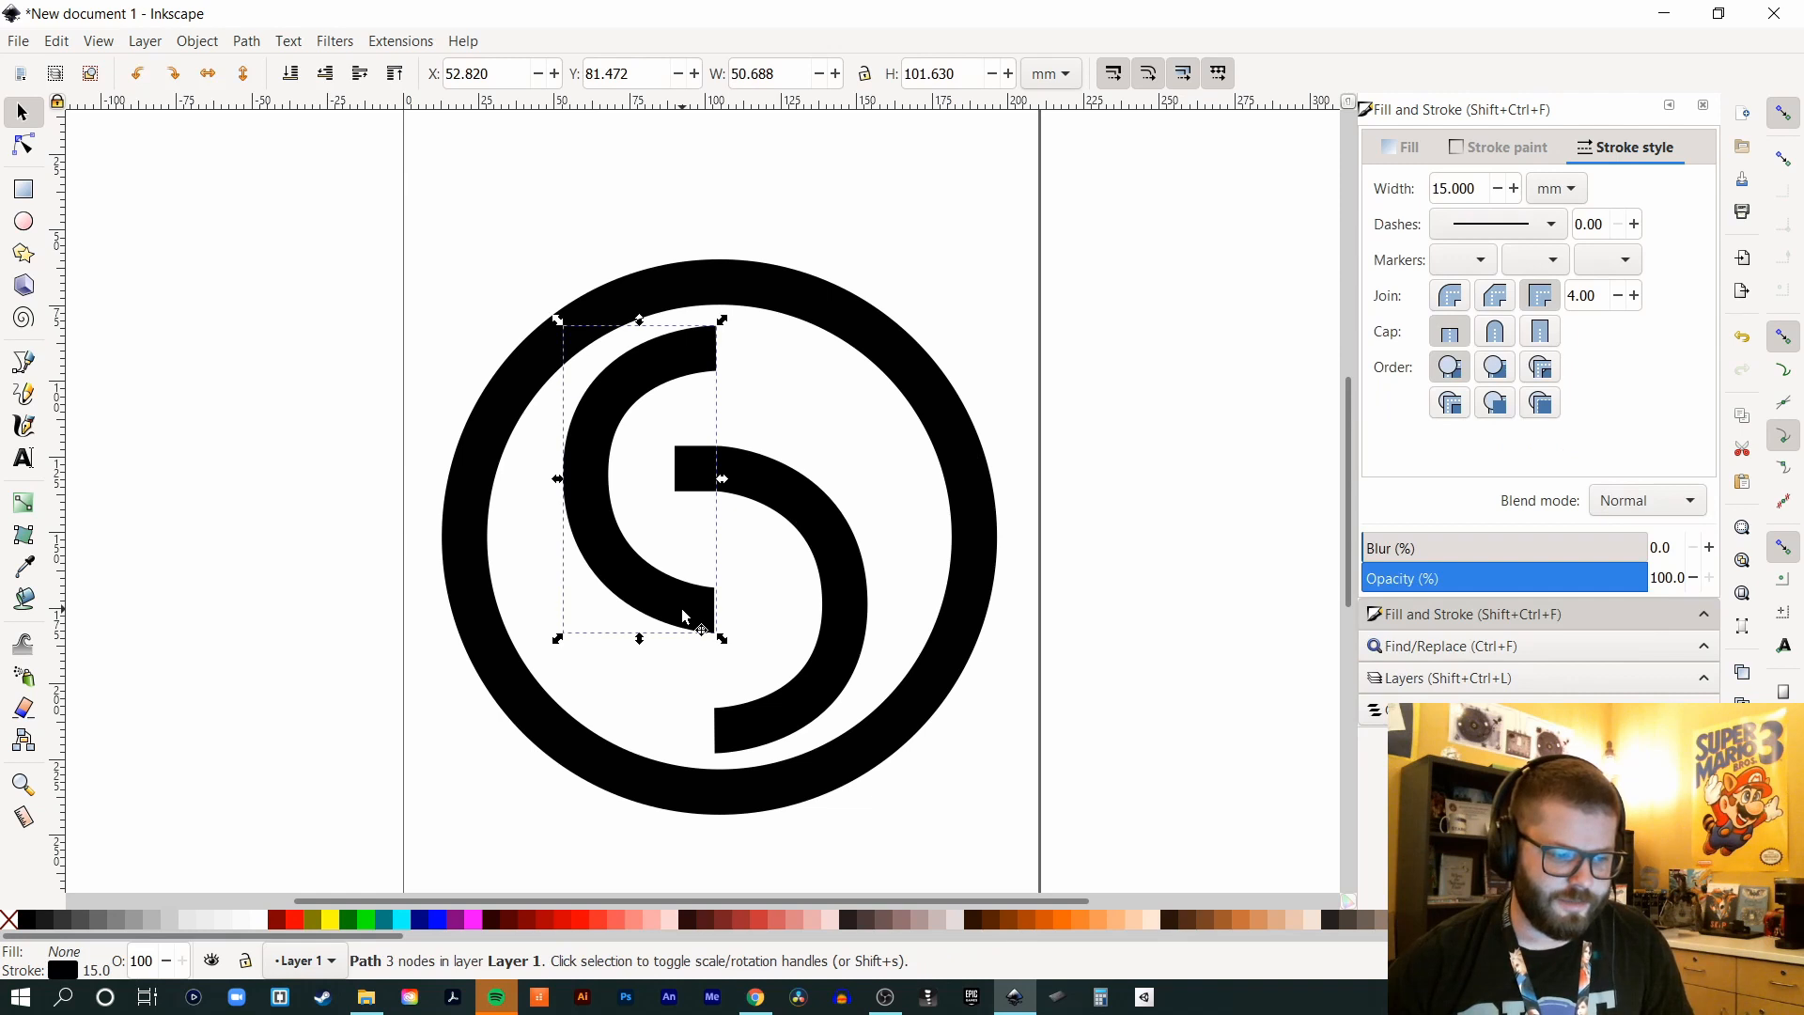
key(b)
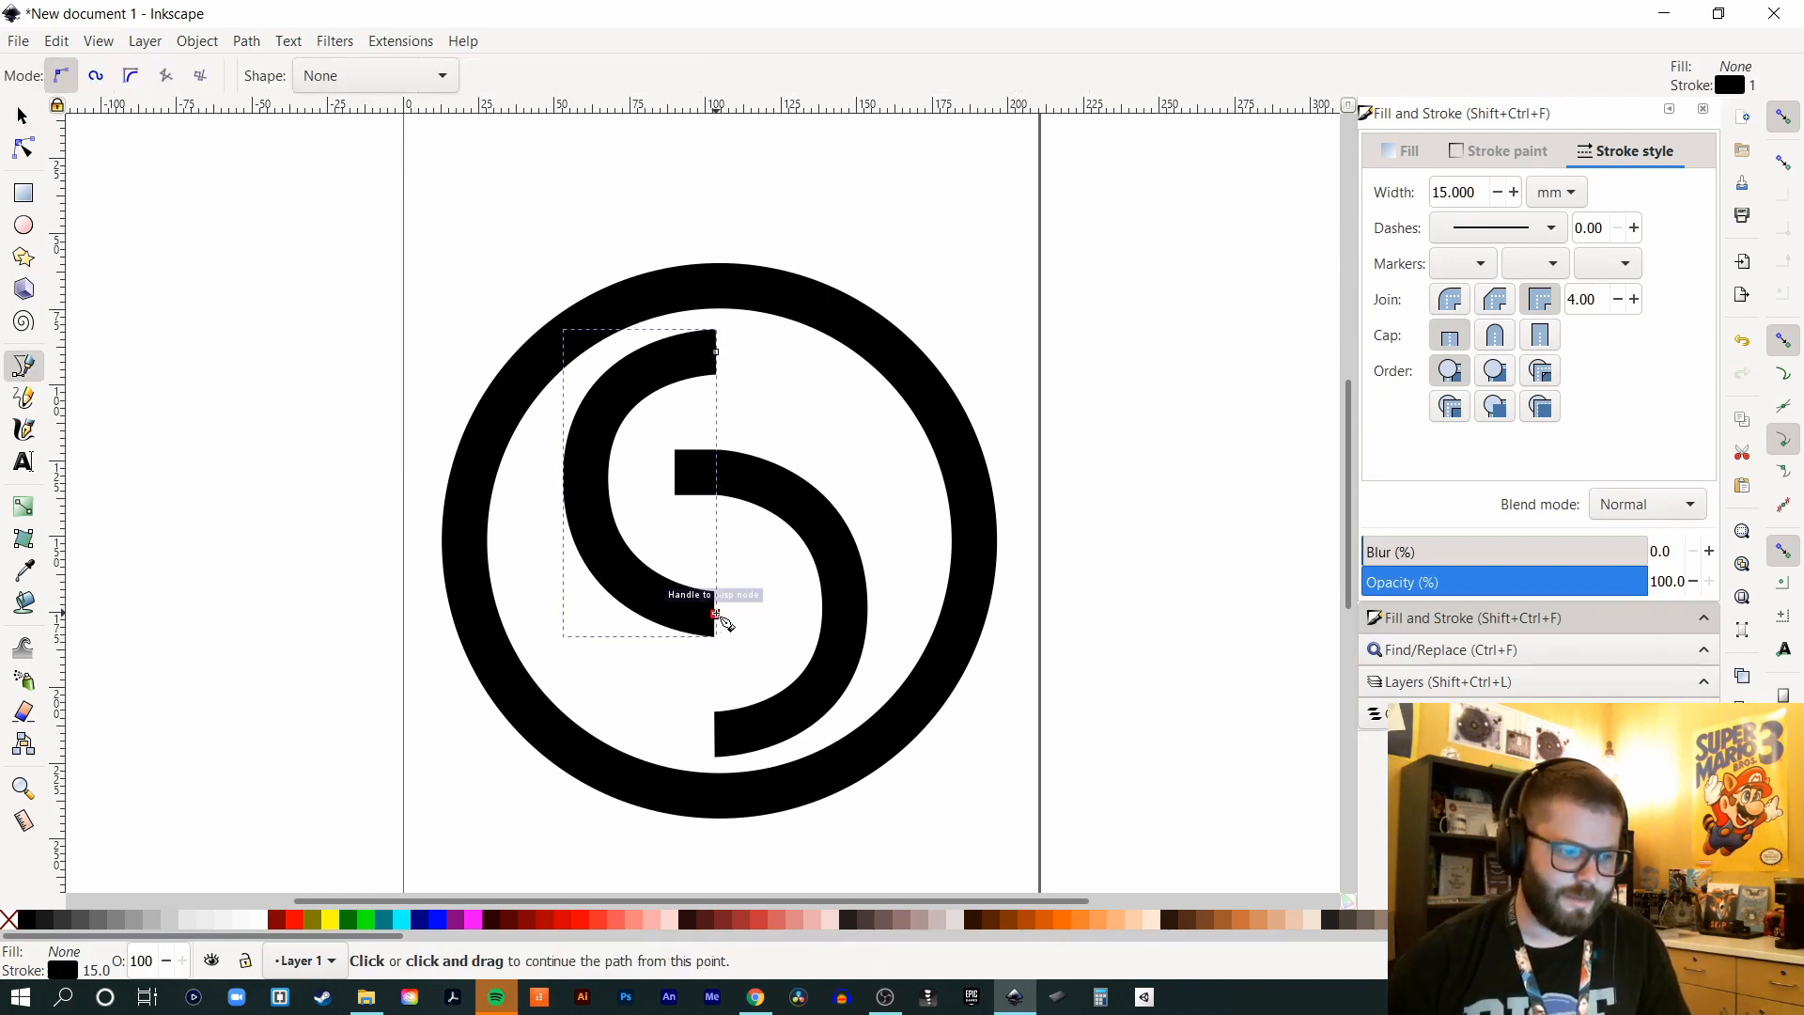
click(716, 616)
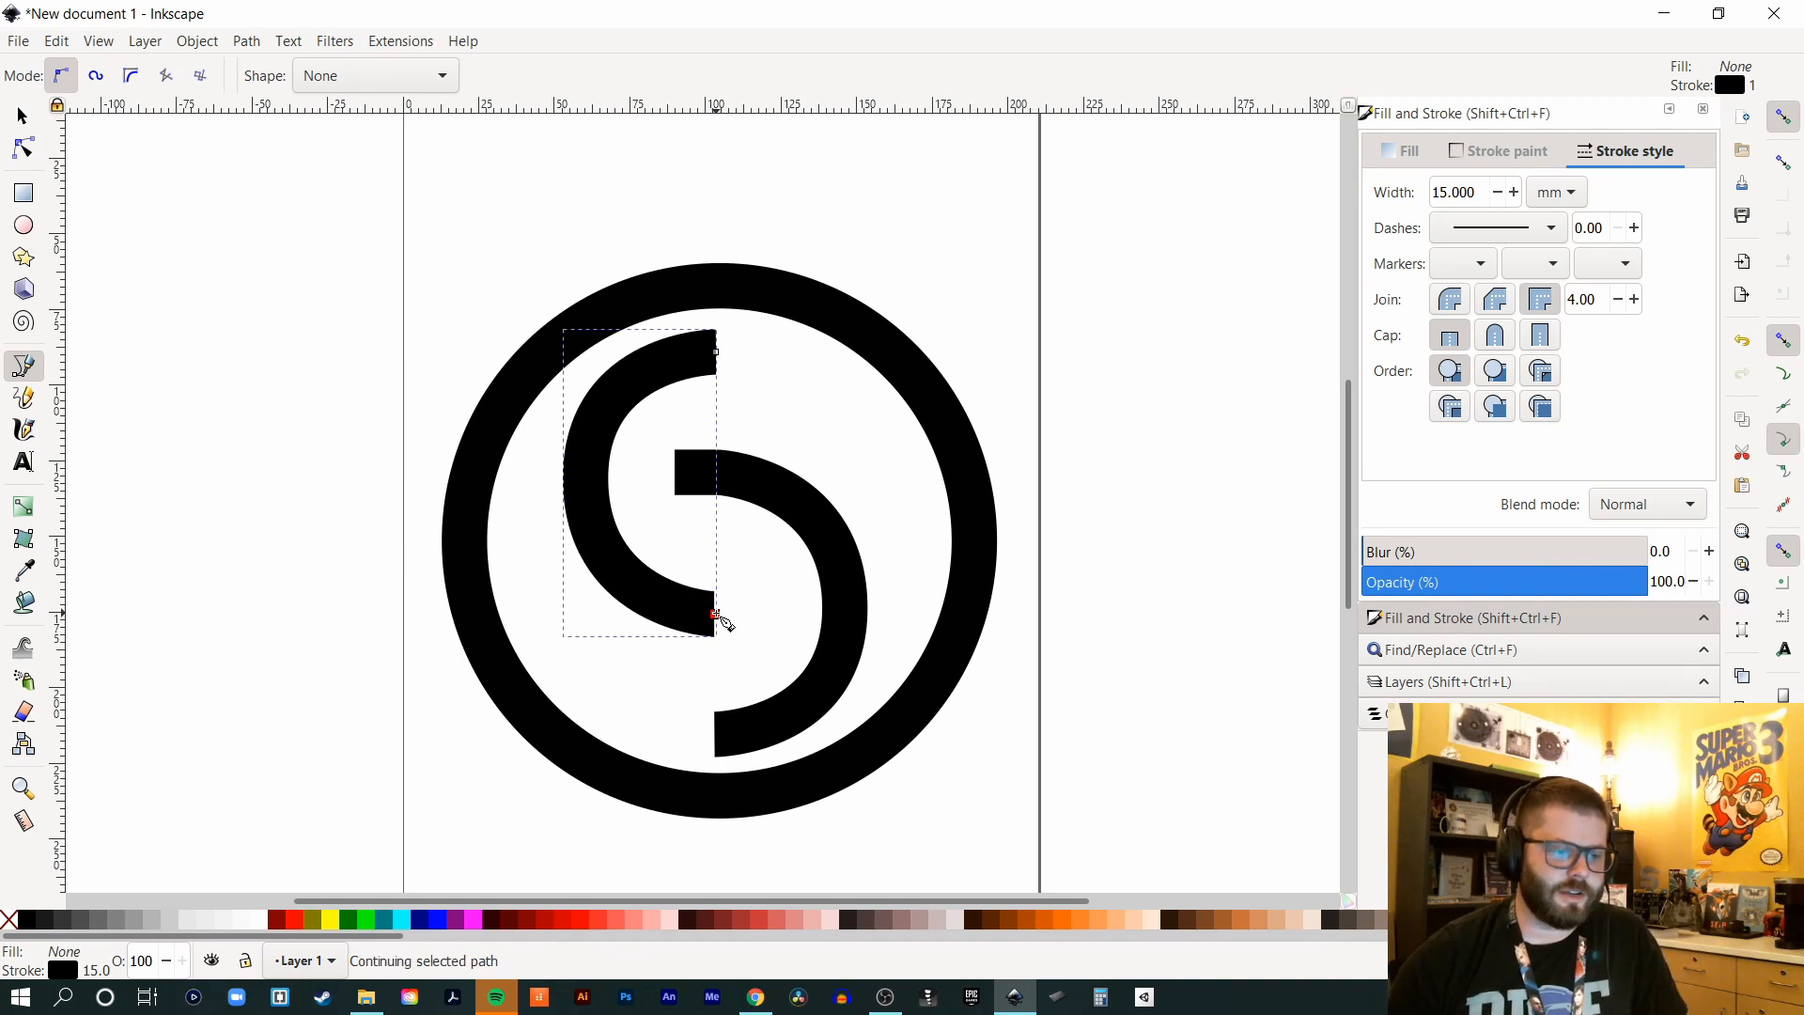
click(726, 482)
click(21, 115)
click(1095, 420)
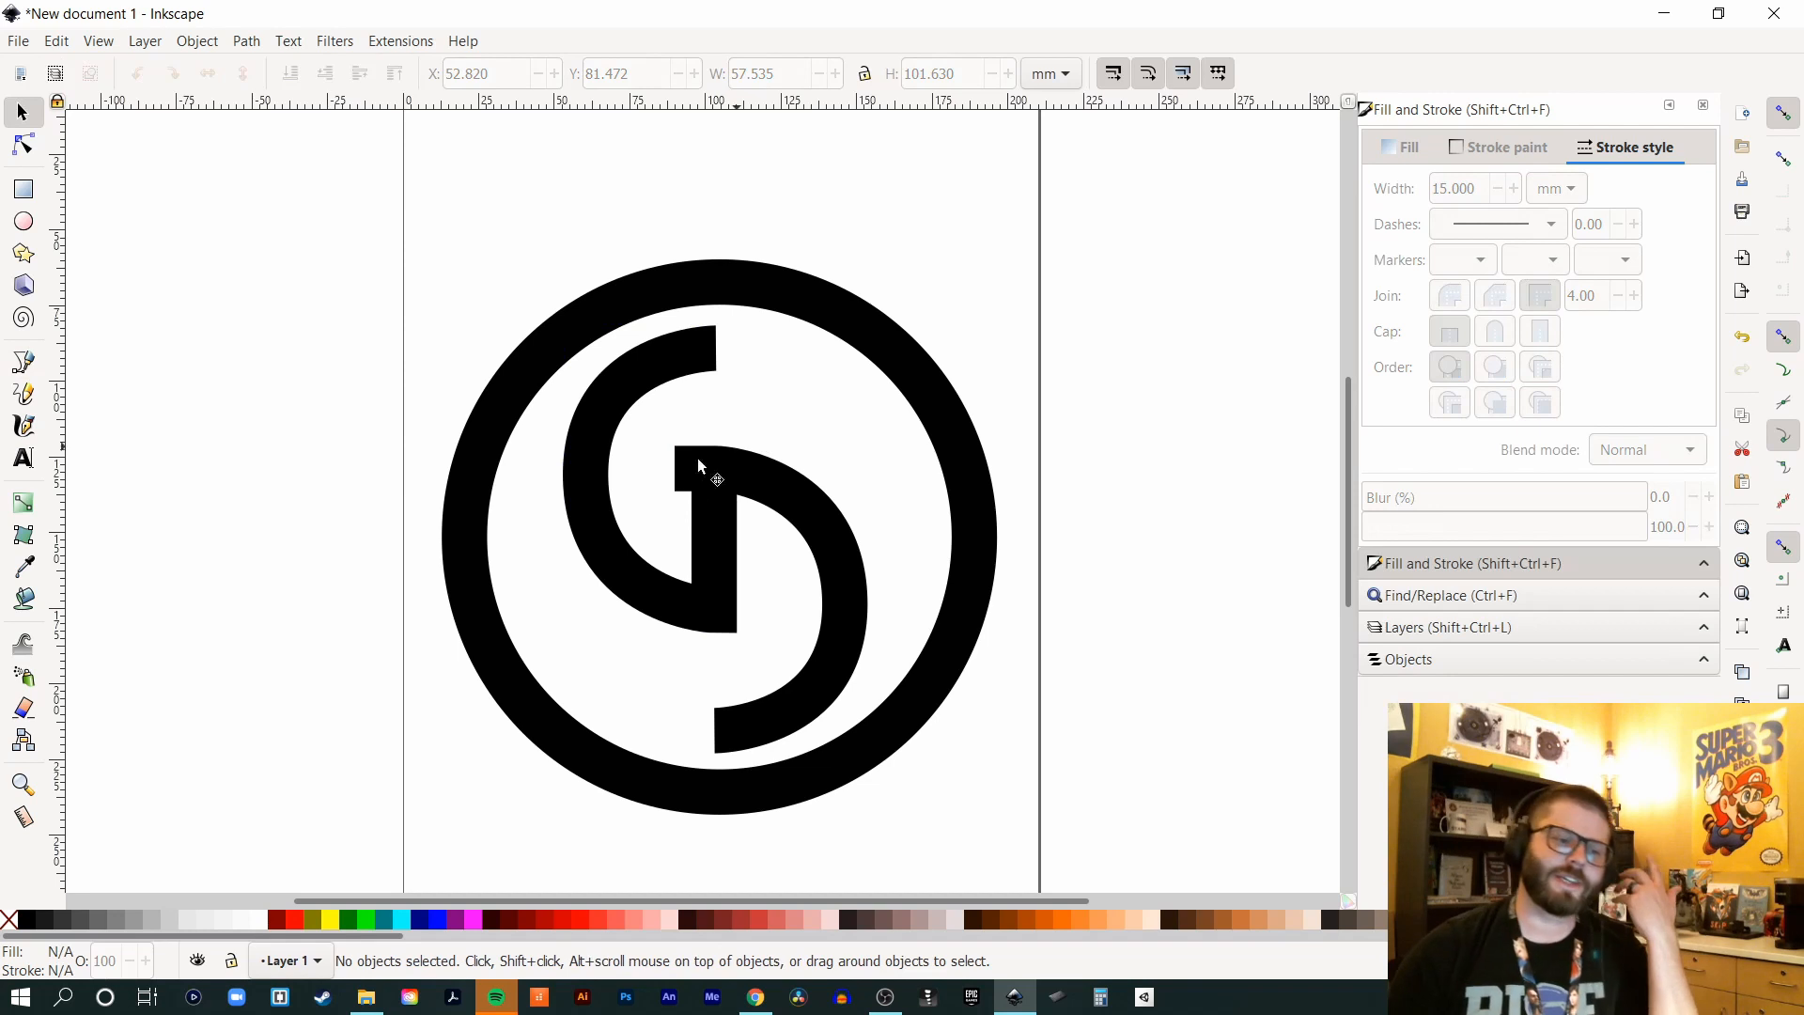
- Reshape the D path: shift its left corner nodes left and round out its lower end and right side
click(24, 145)
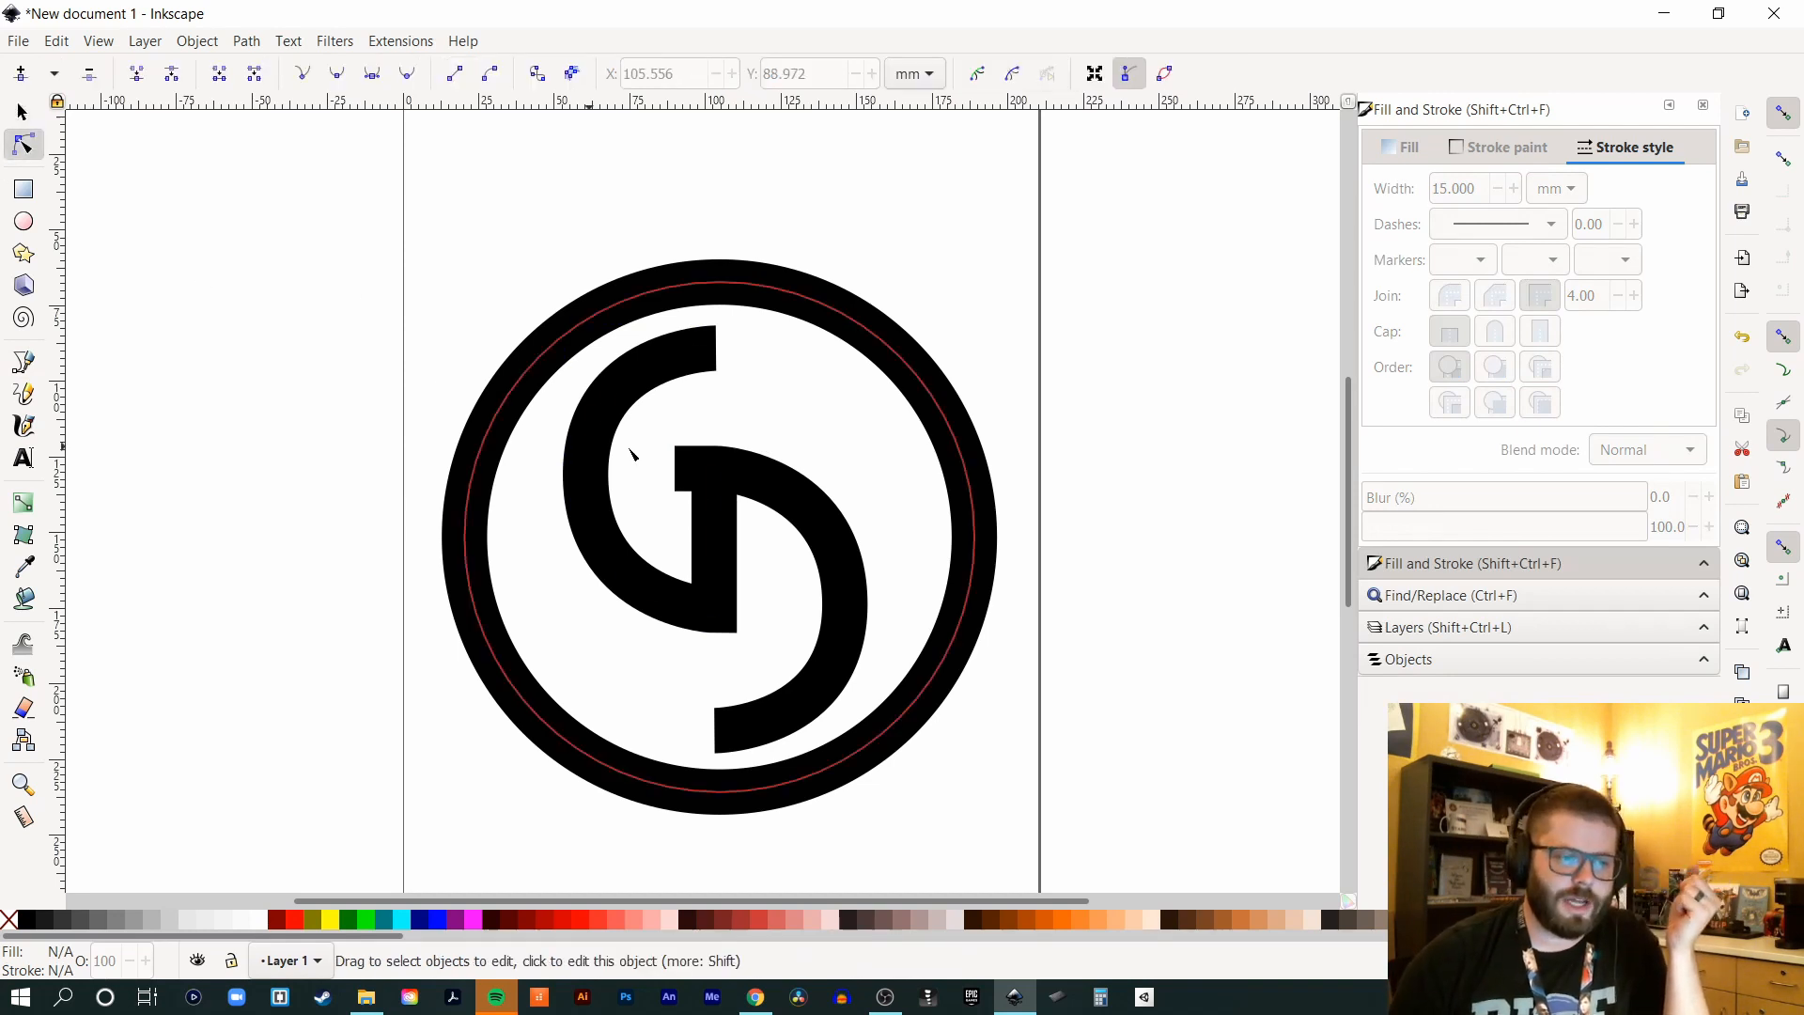
click(679, 470)
drag(676, 471, 655, 468)
click(715, 731)
drag(716, 732, 692, 732)
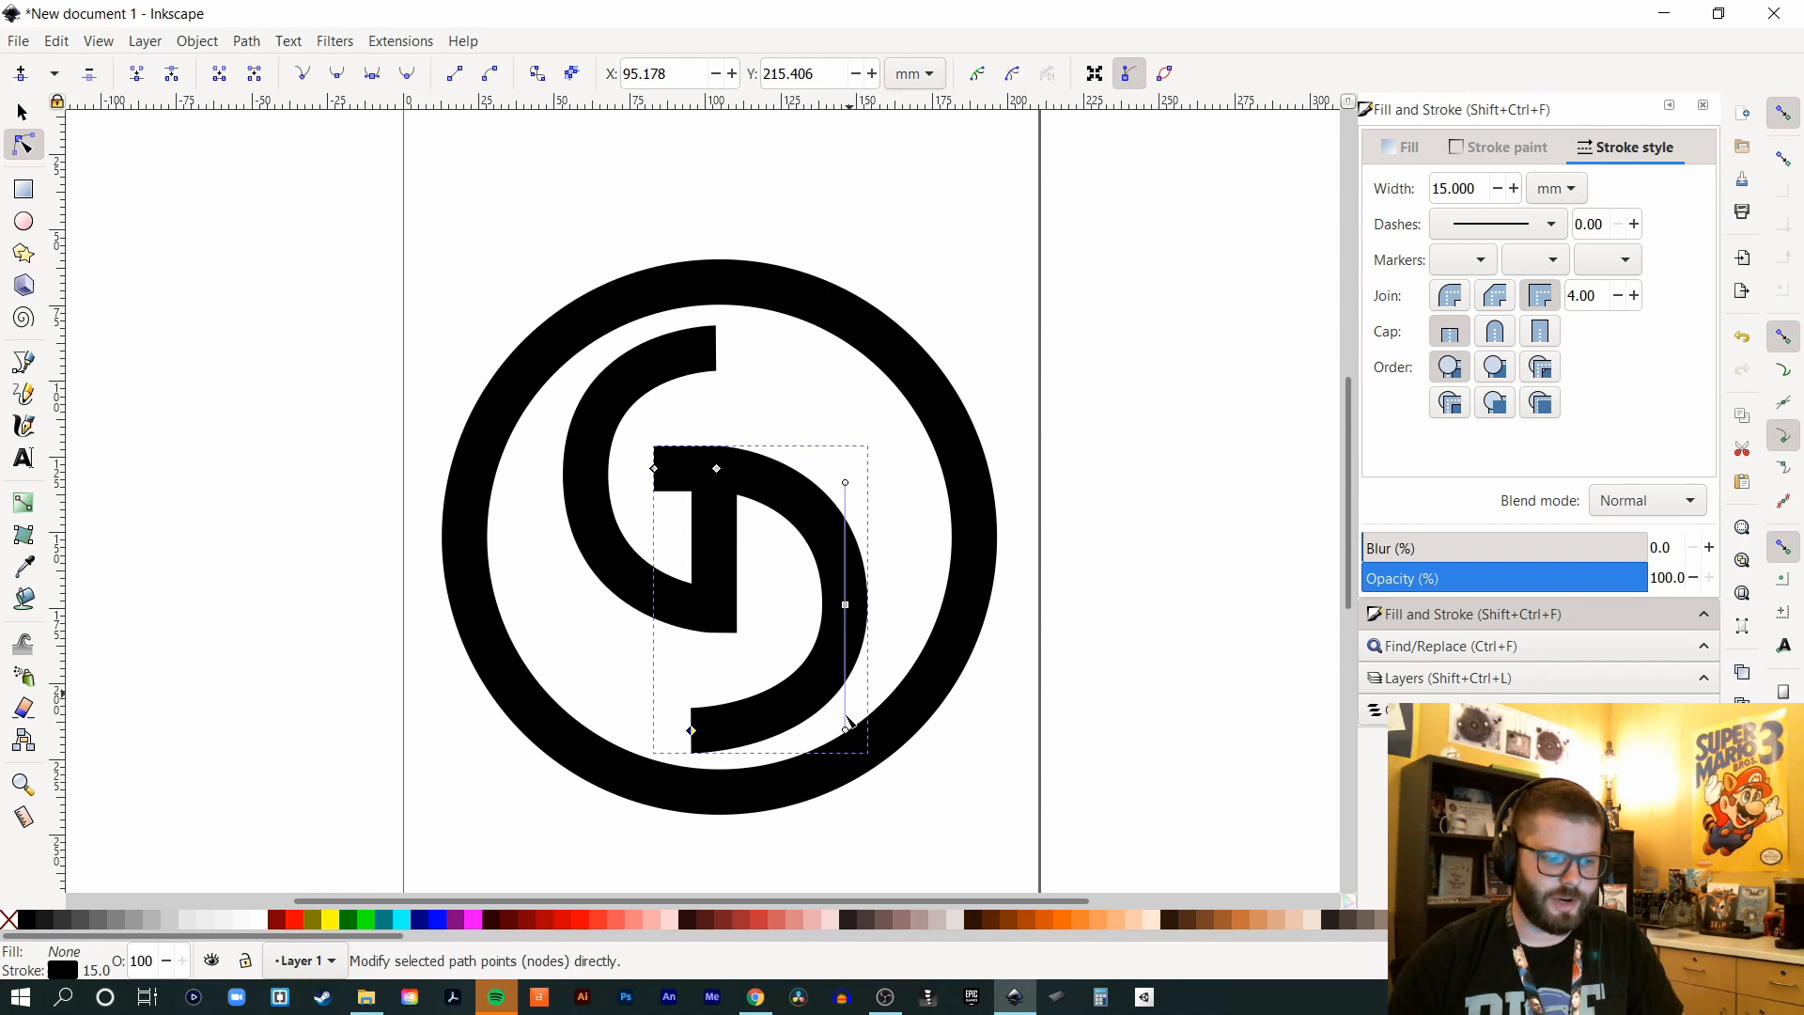
drag(843, 730, 846, 743)
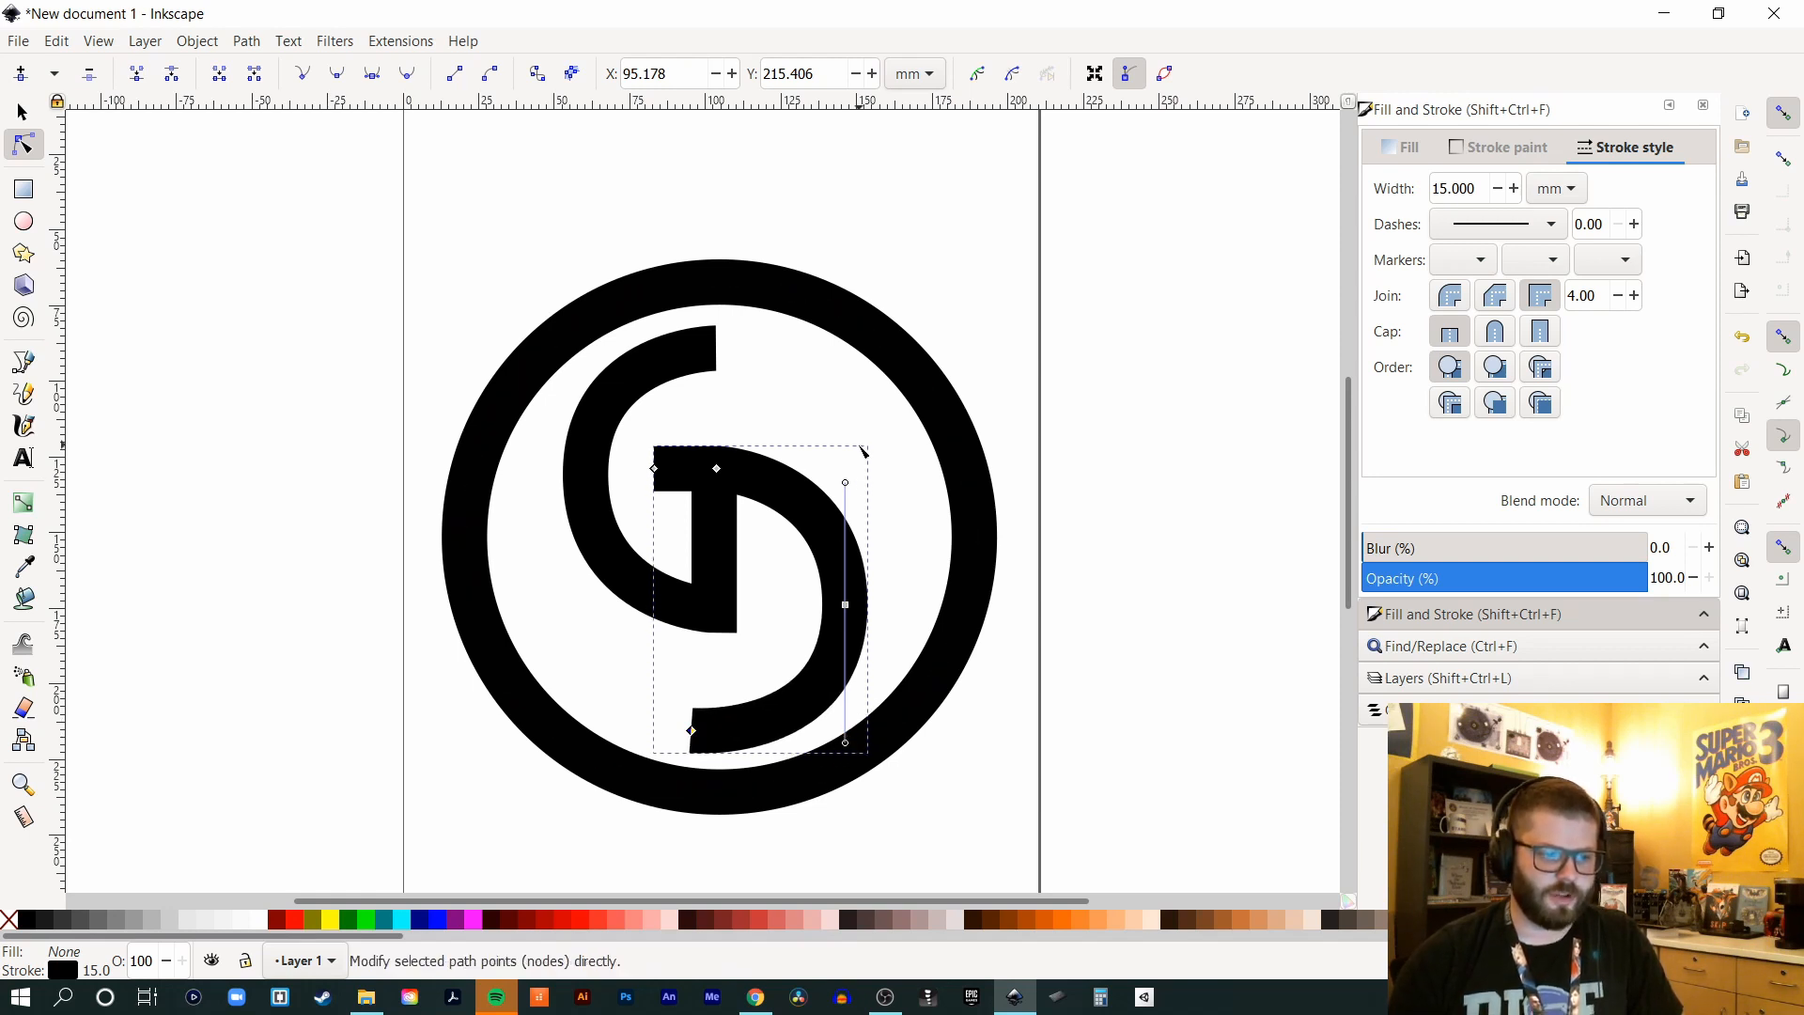
drag(847, 484, 846, 468)
- Reshape the G path by pulling its lower curve and top end node slightly left
click(665, 358)
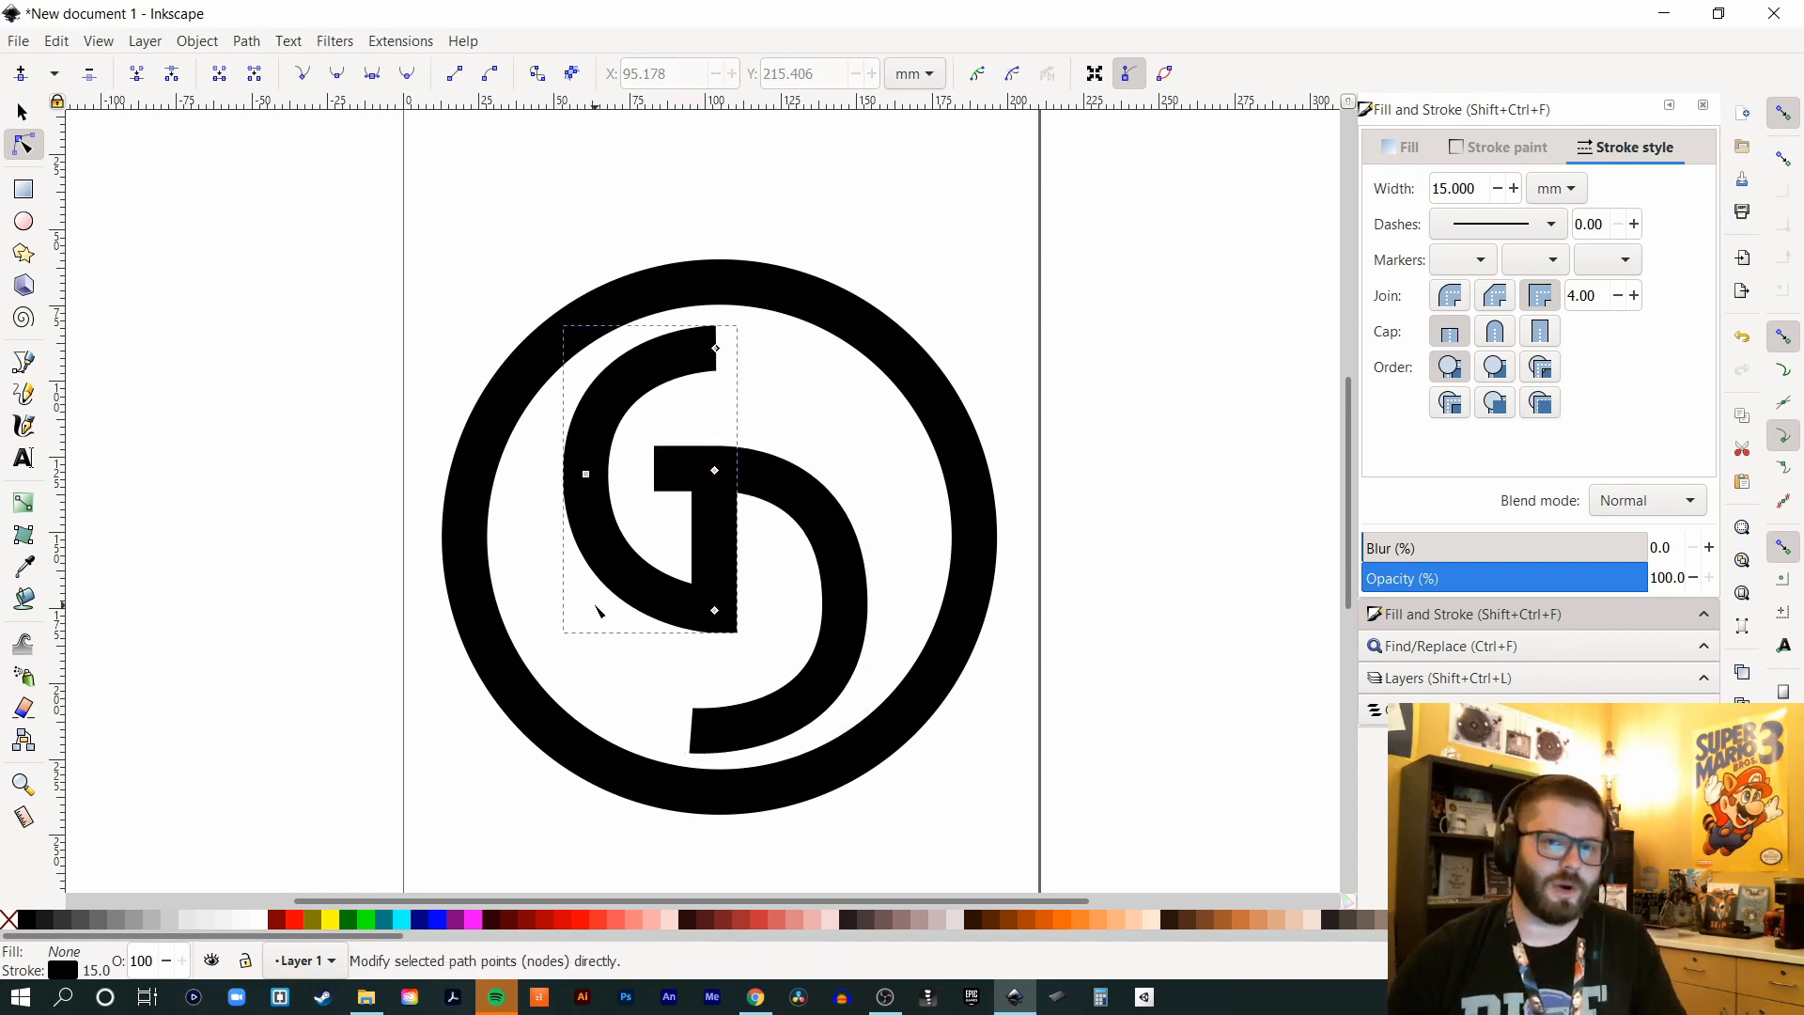
click(715, 612)
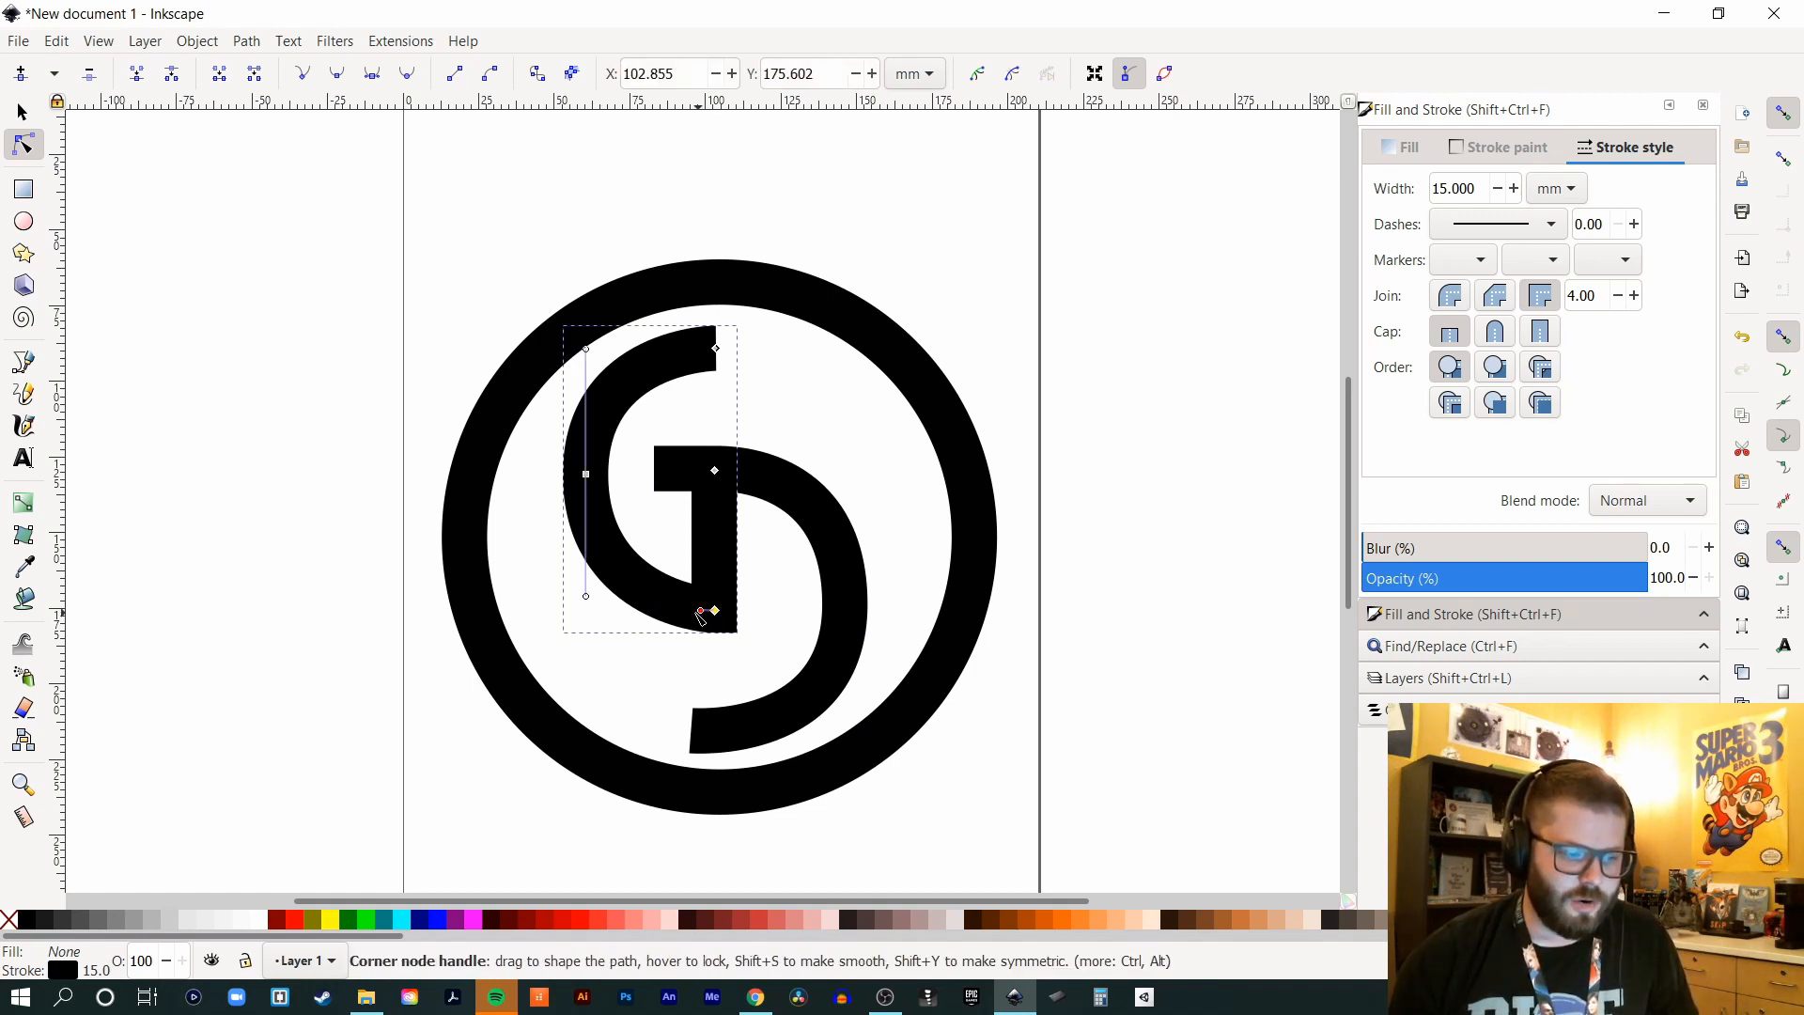
drag(700, 610, 676, 611)
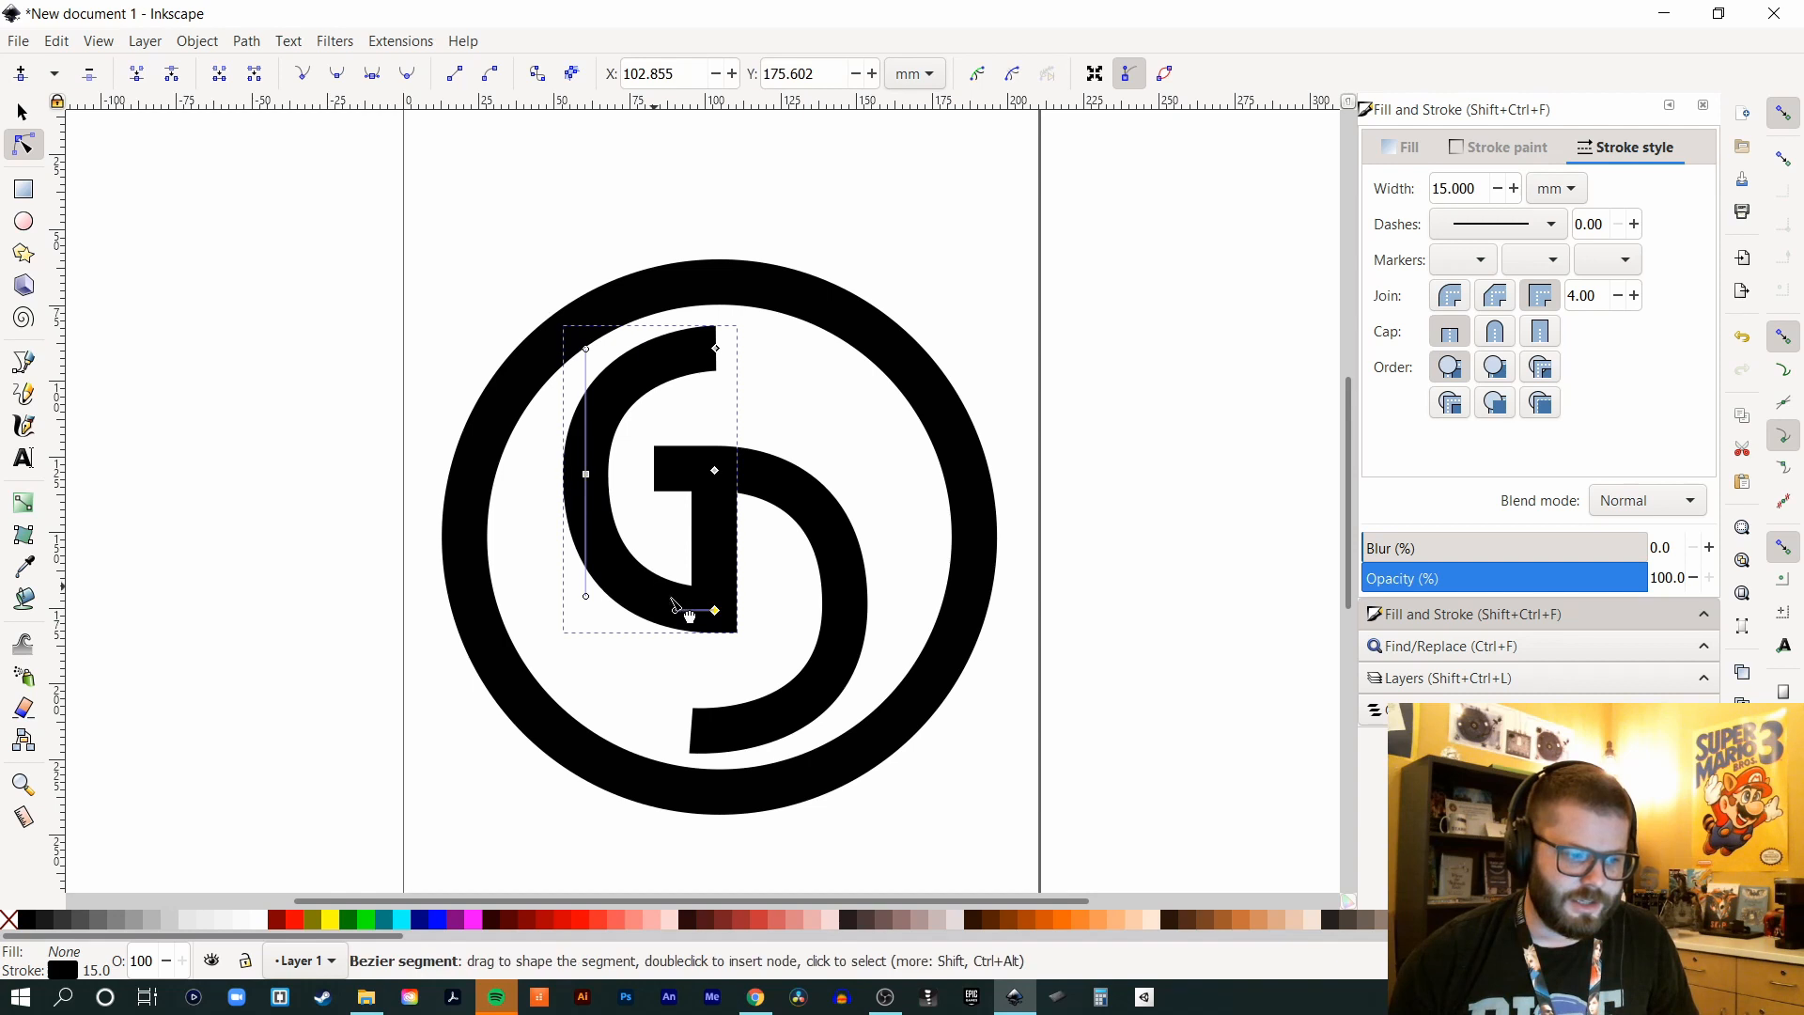
click(718, 350)
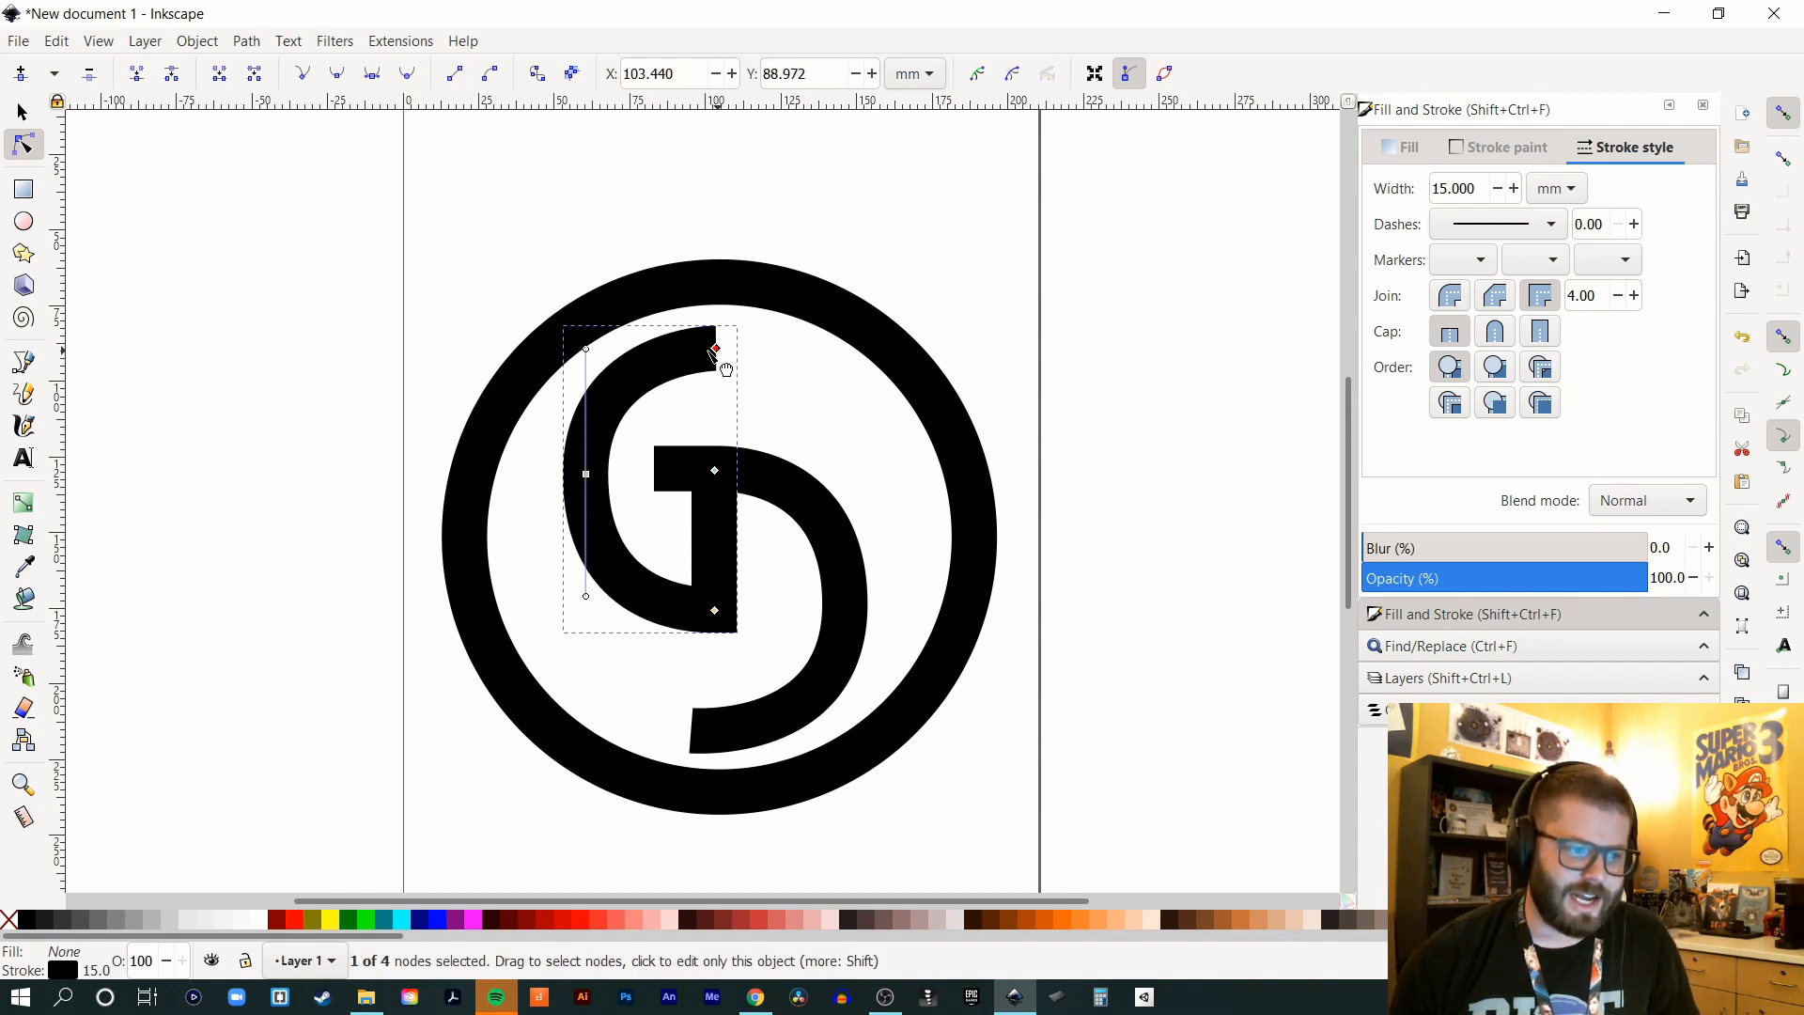
drag(715, 348, 699, 349)
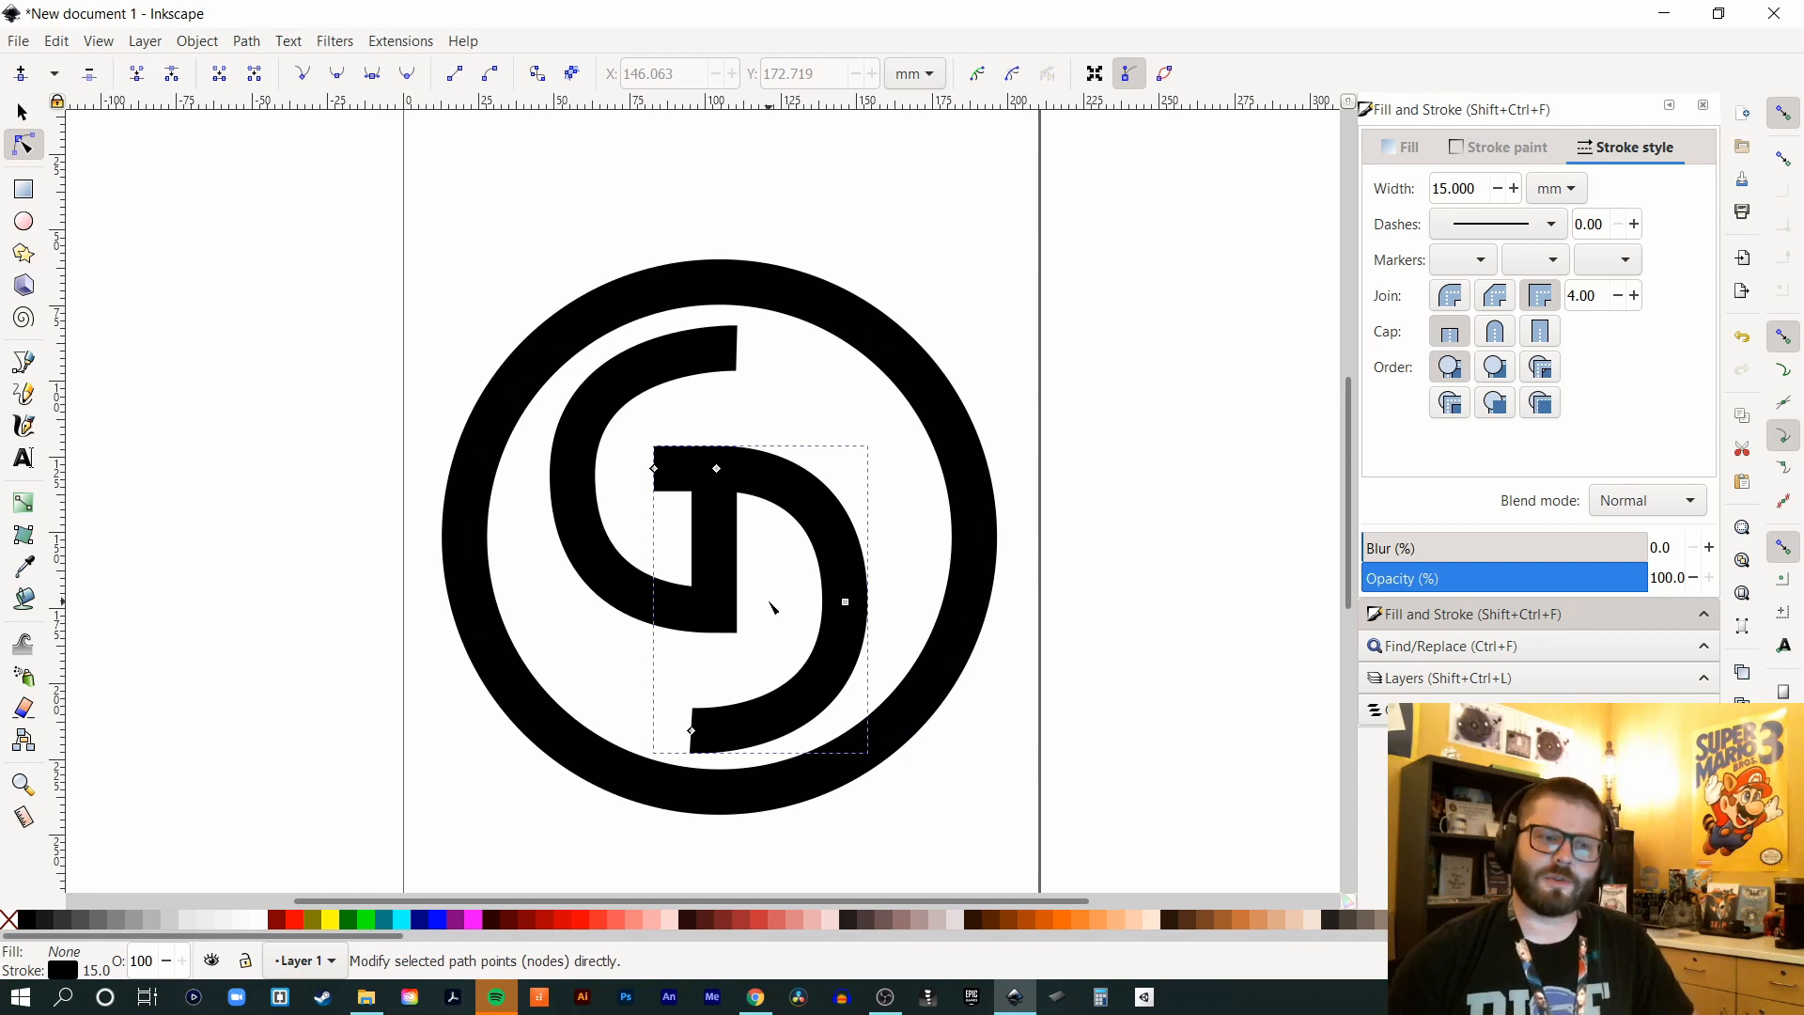
click(23, 113)
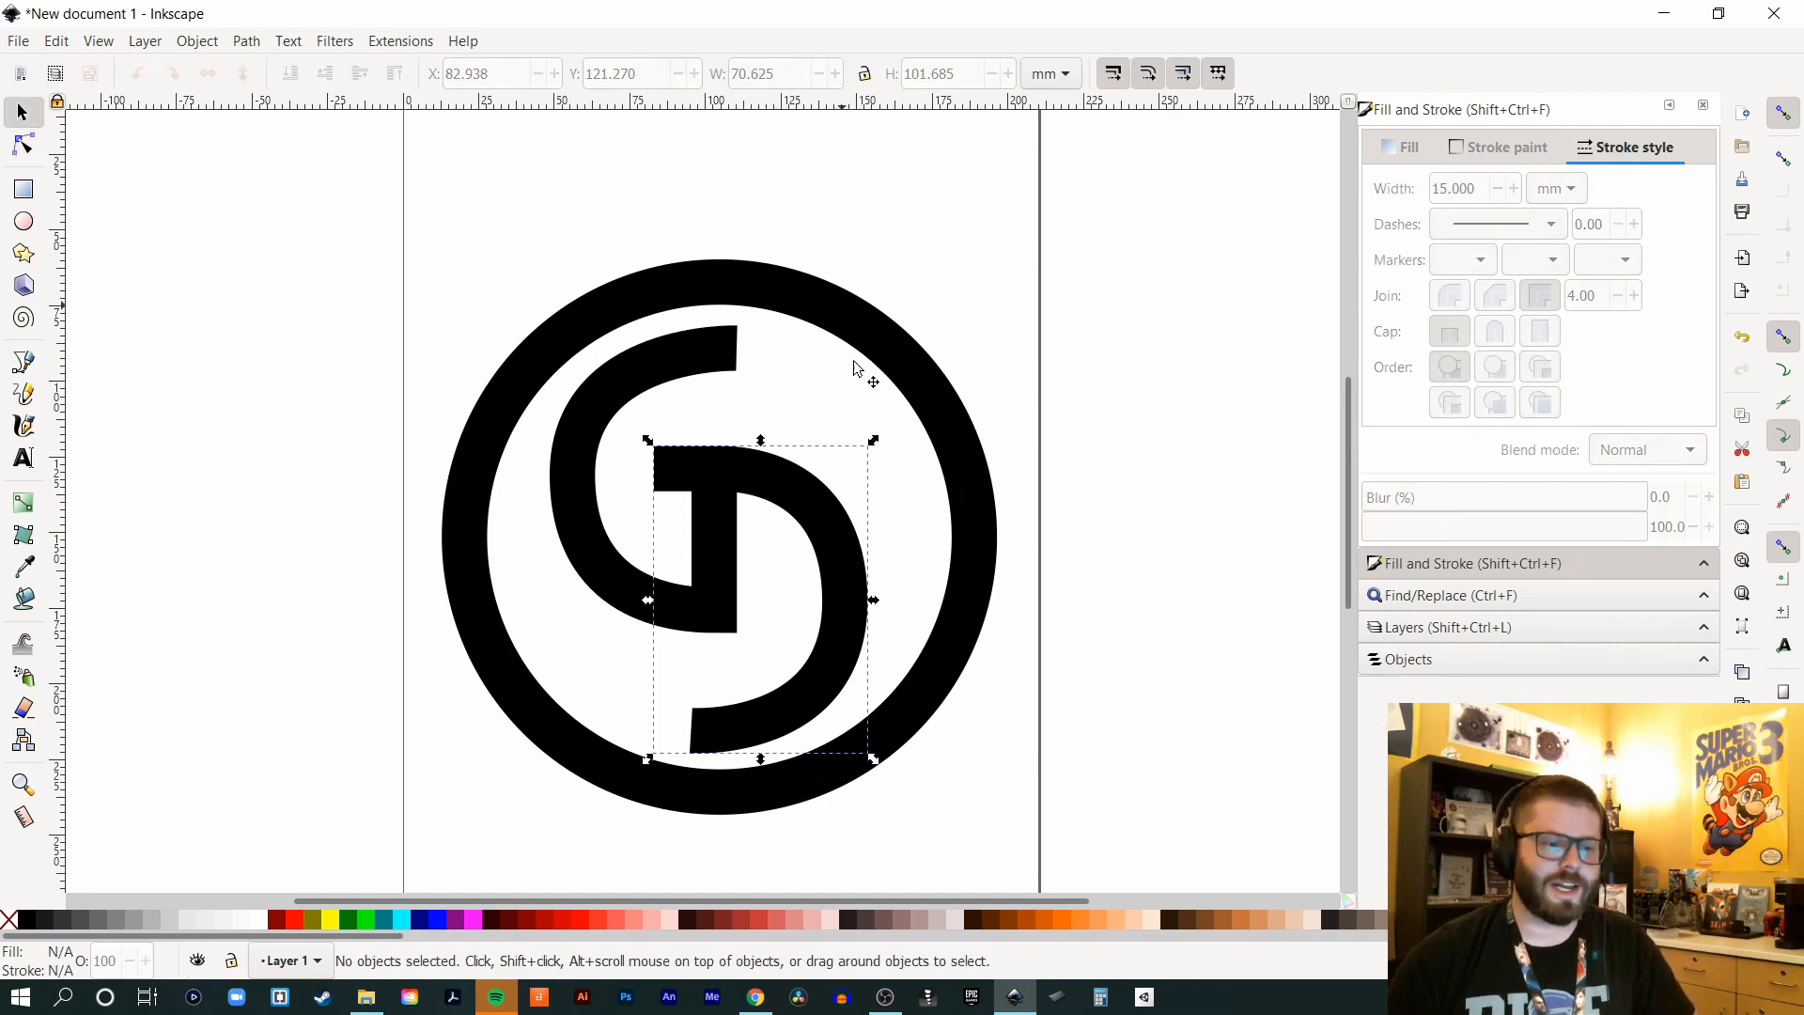
scroll(968, 423, down, 2)
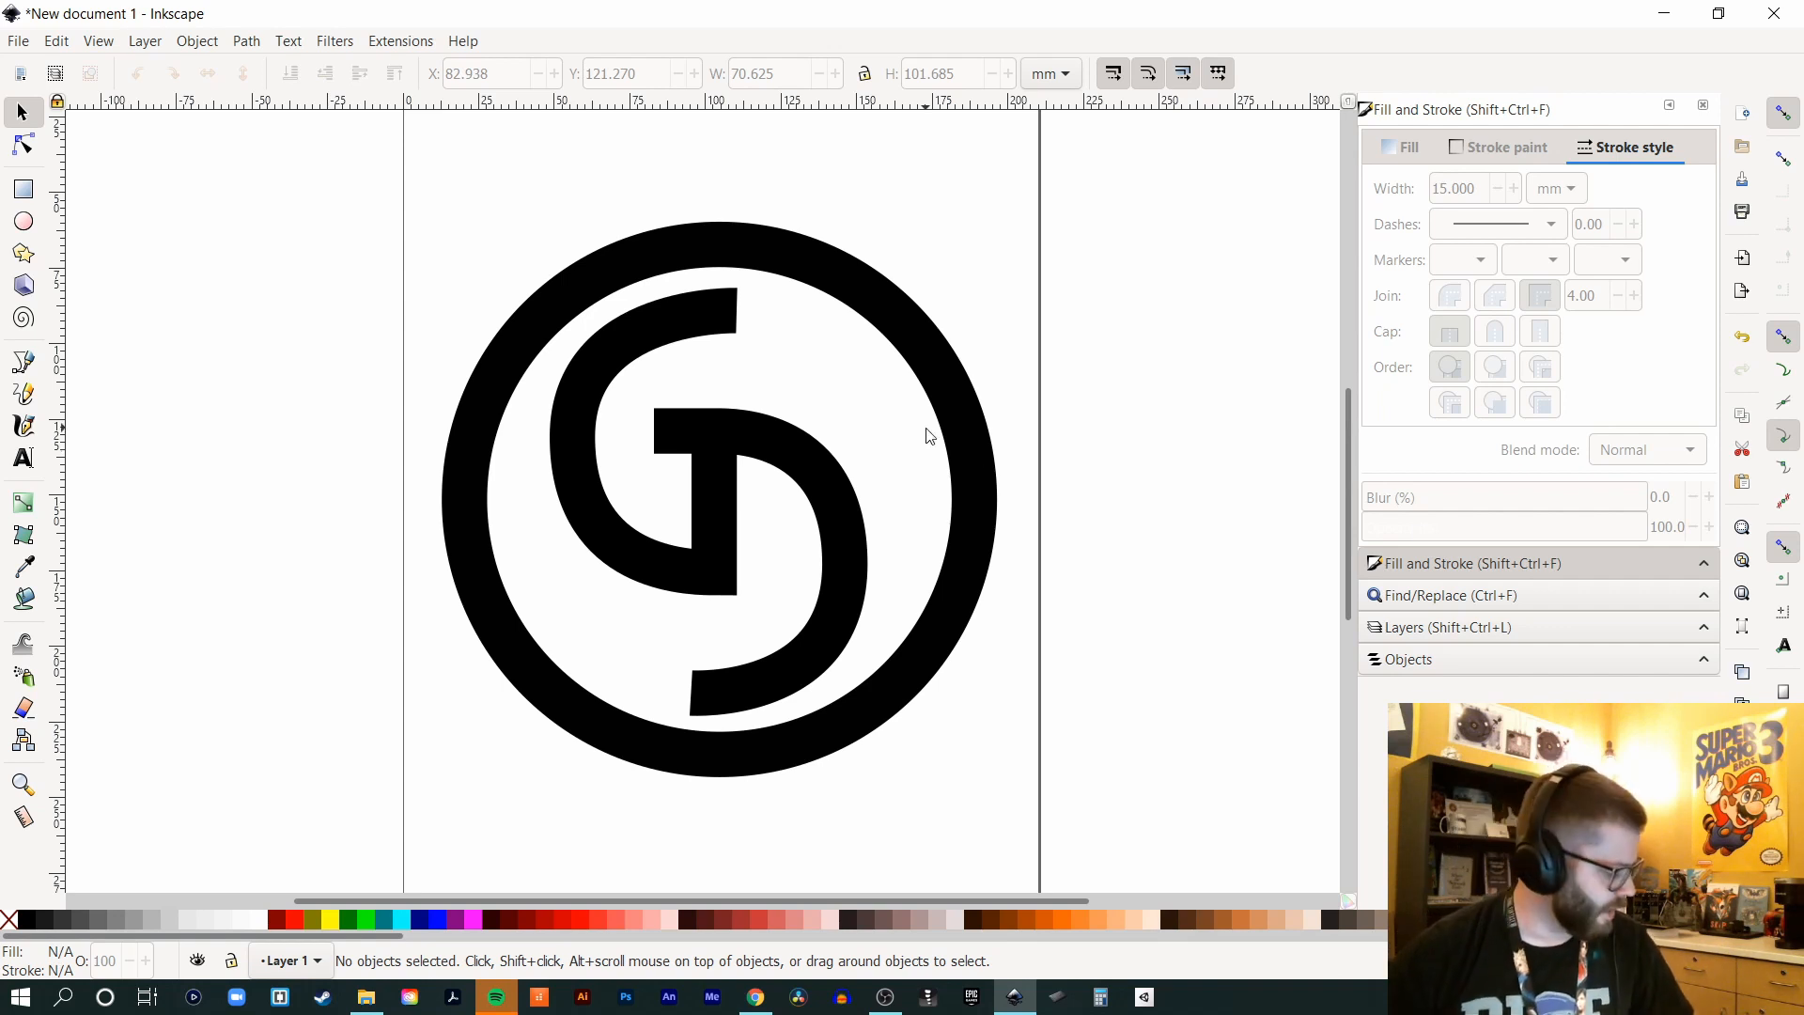
key(b)
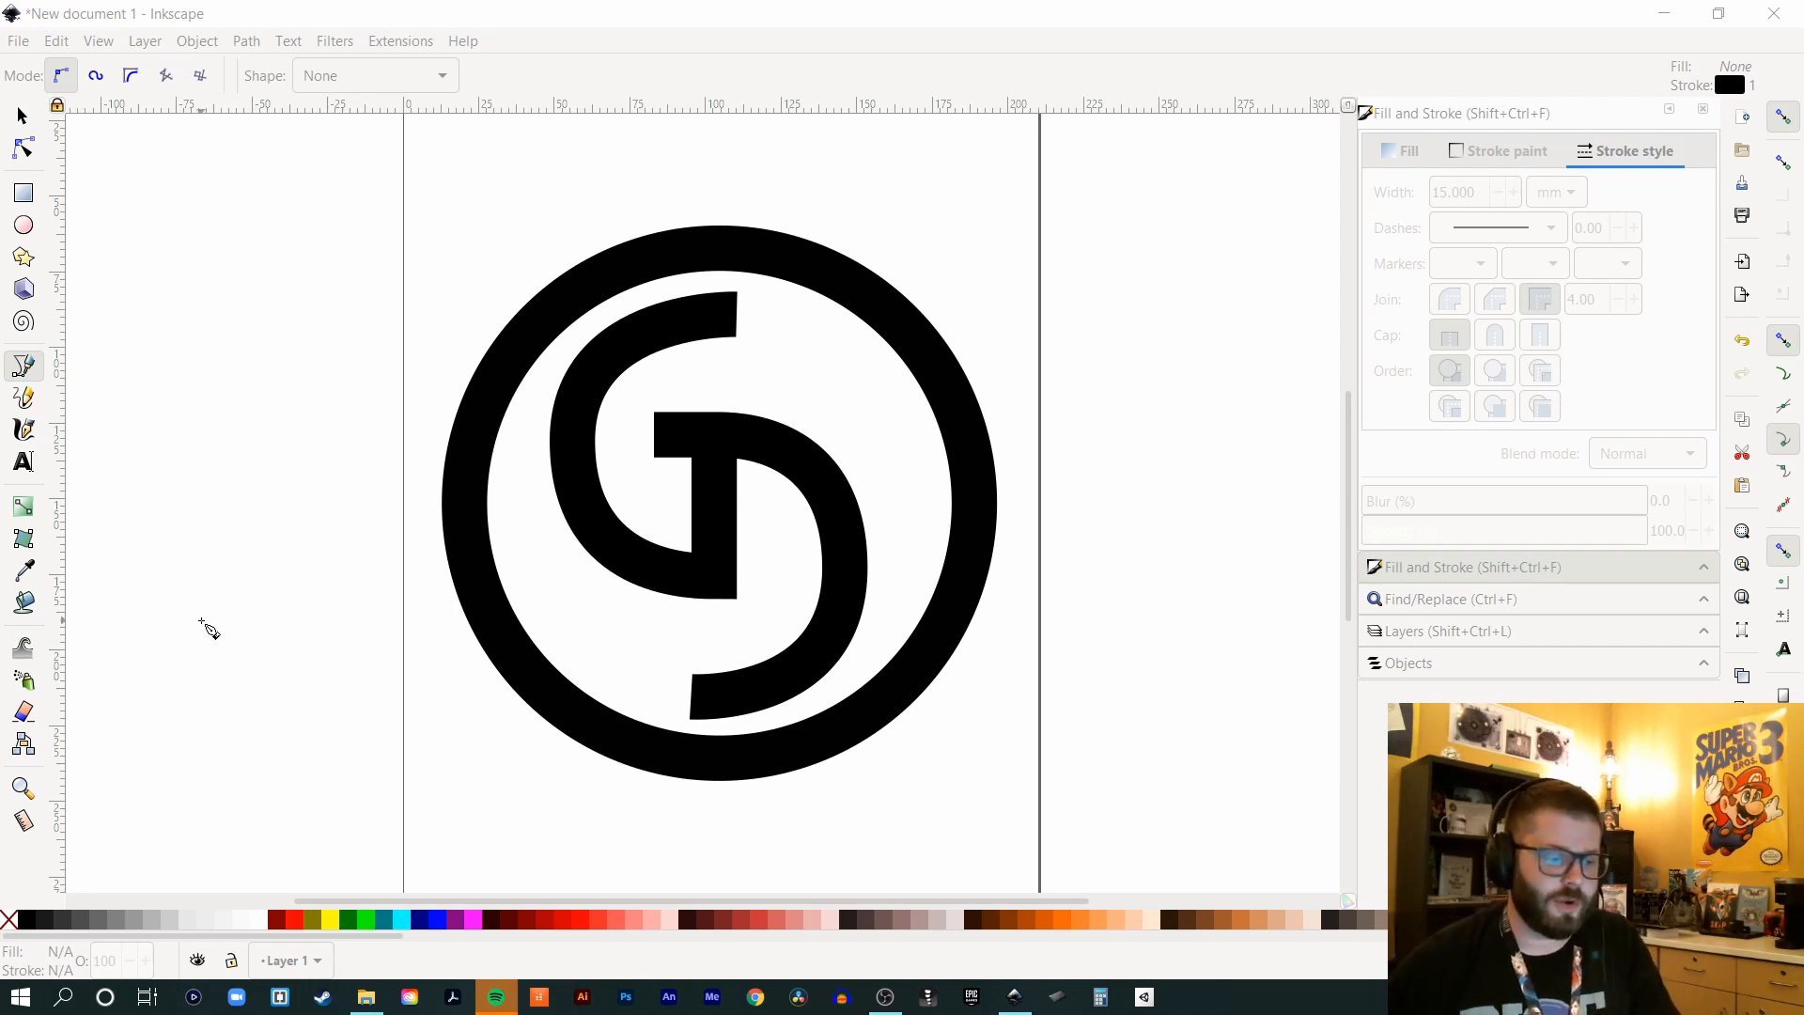
- Draw a closed four-node half-nib outline, about 24.8 × 62.4 mm, left of the page
click(230, 659)
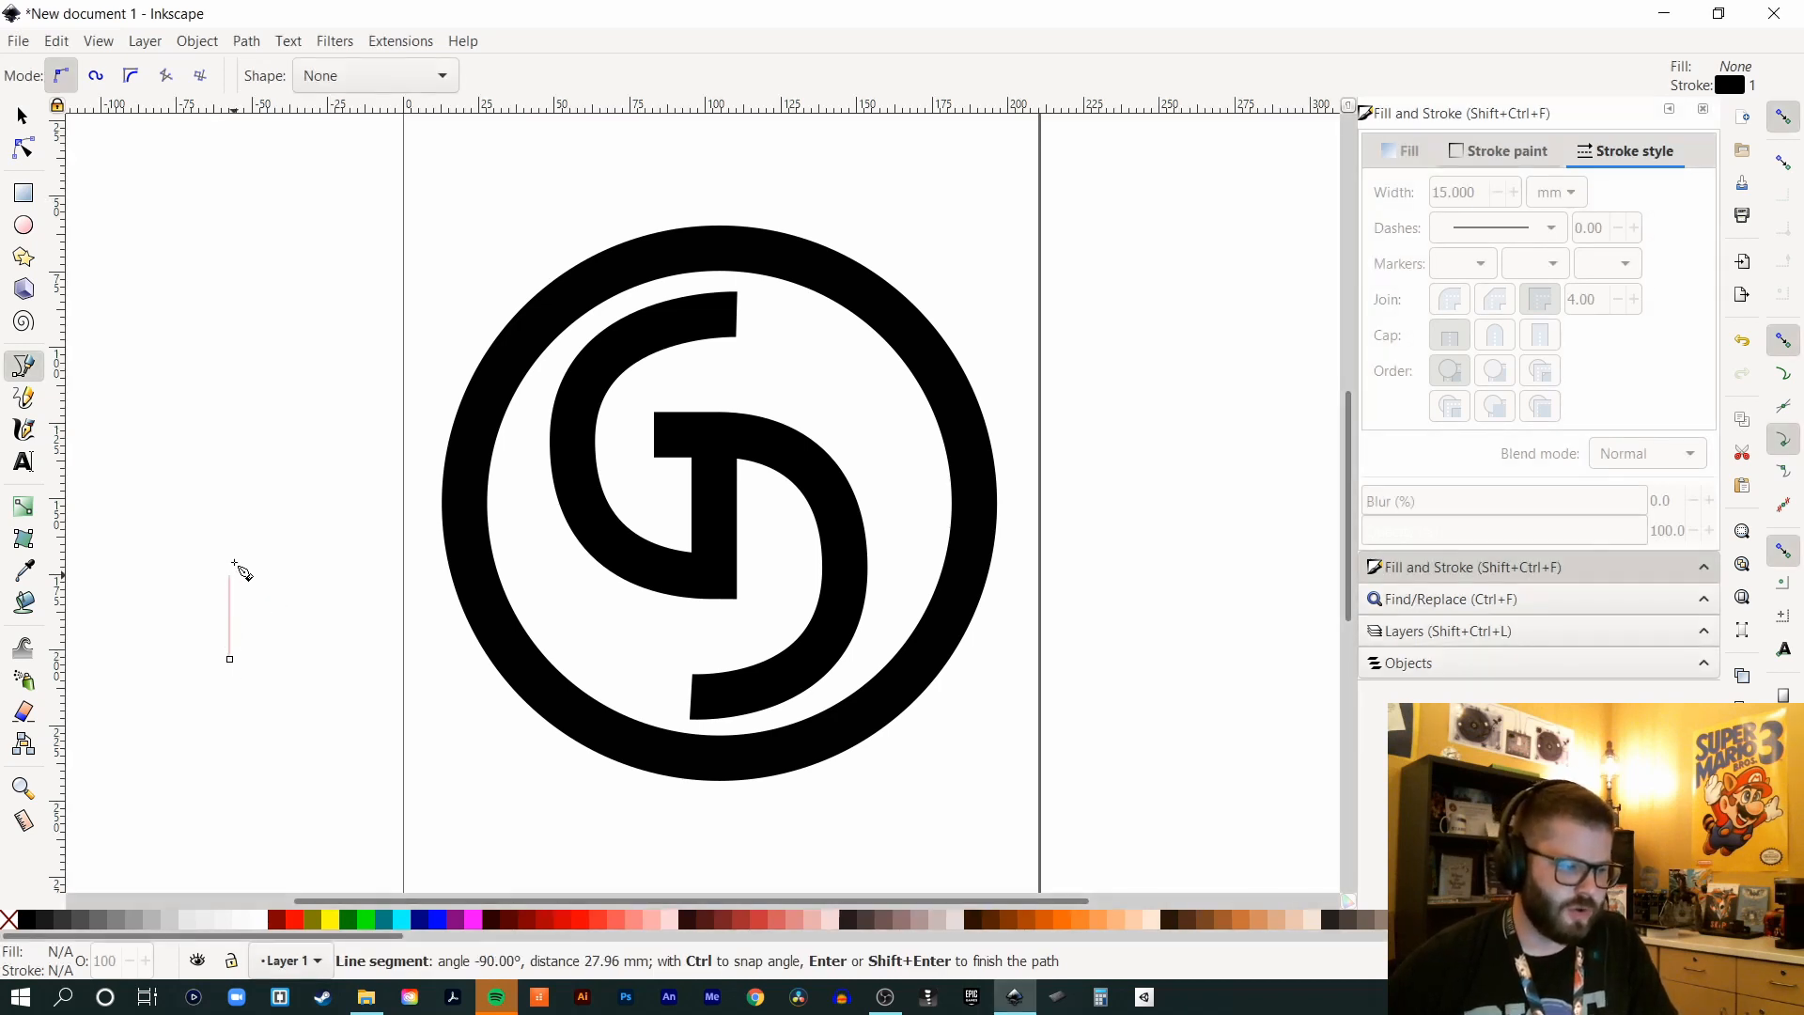
click(237, 474)
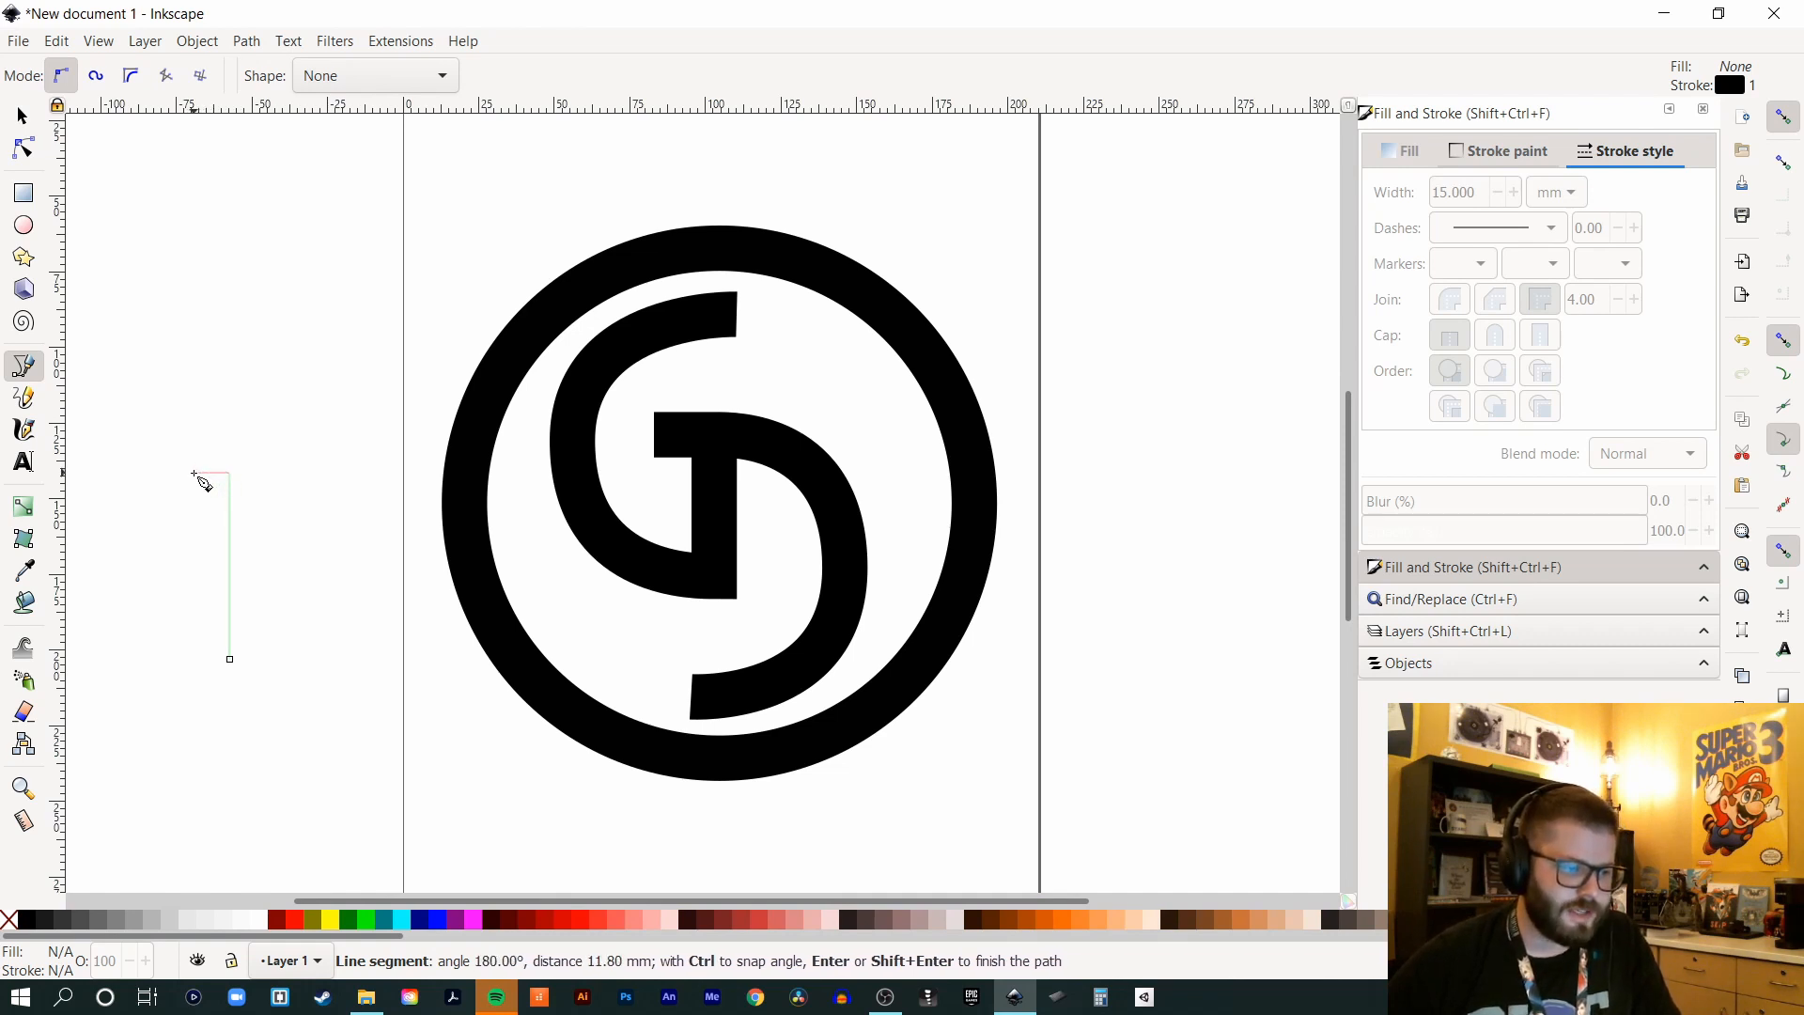
click(194, 473)
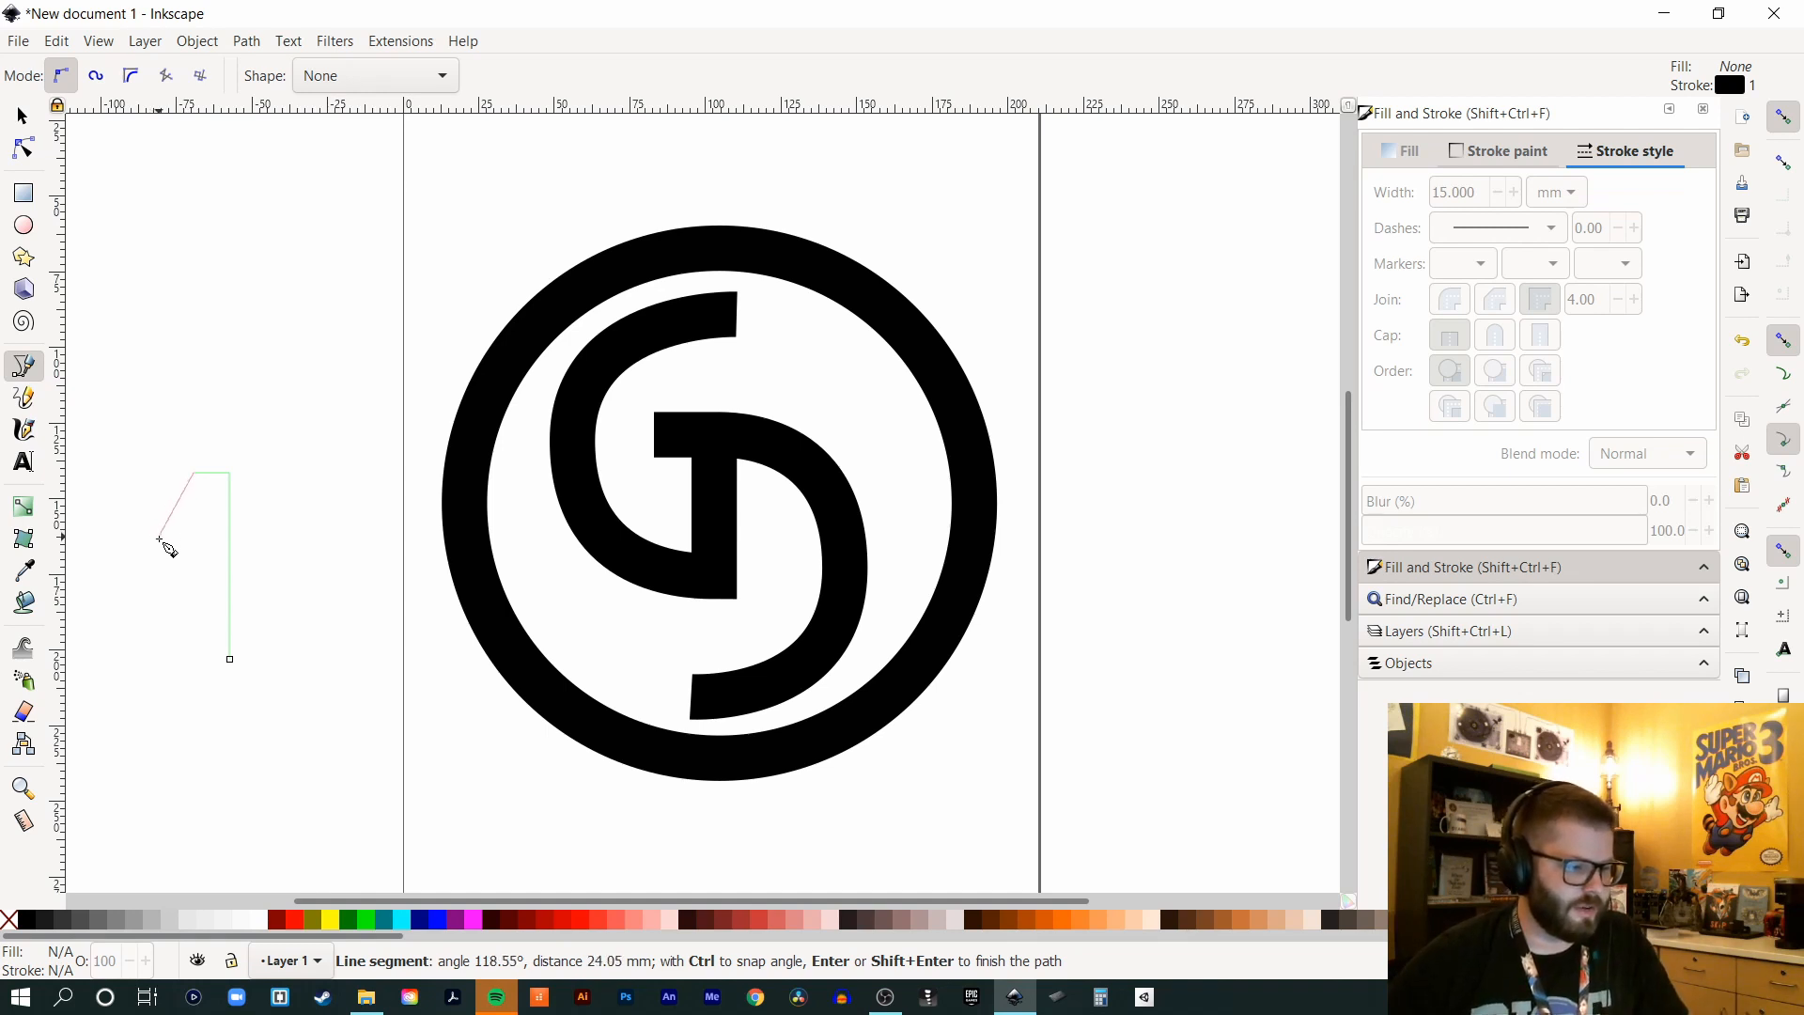
click(157, 541)
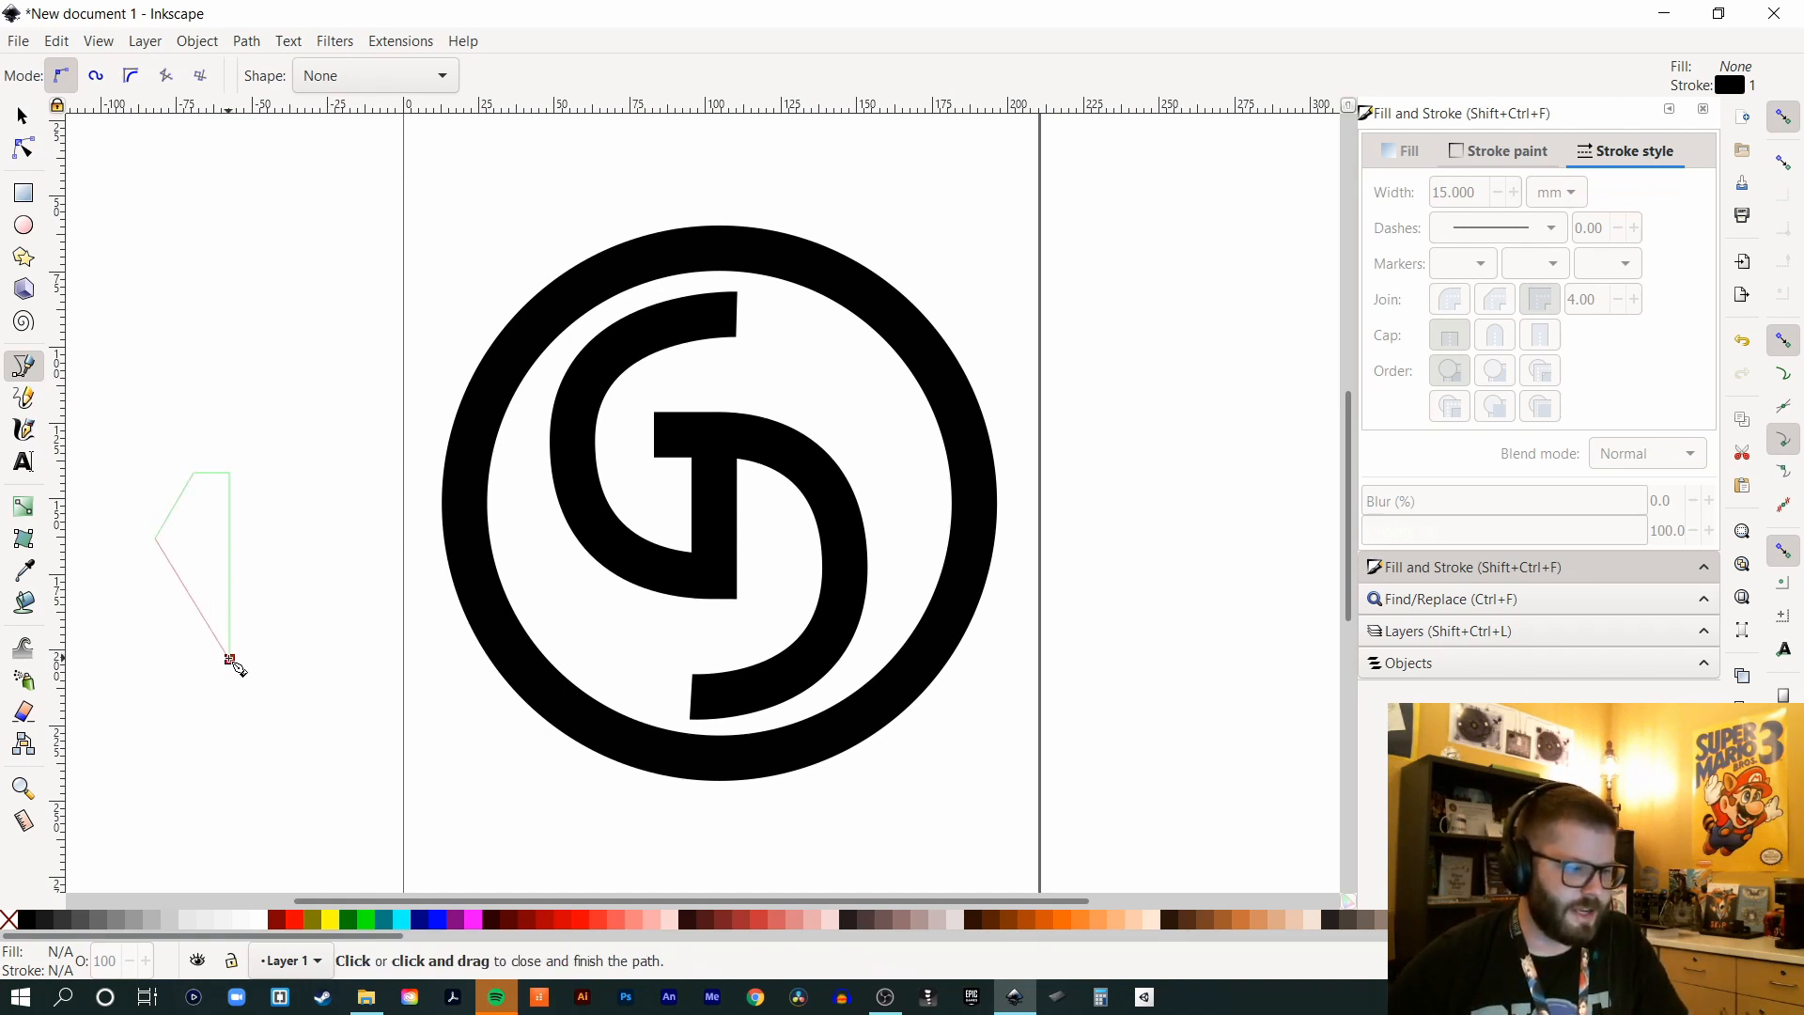
click(229, 659)
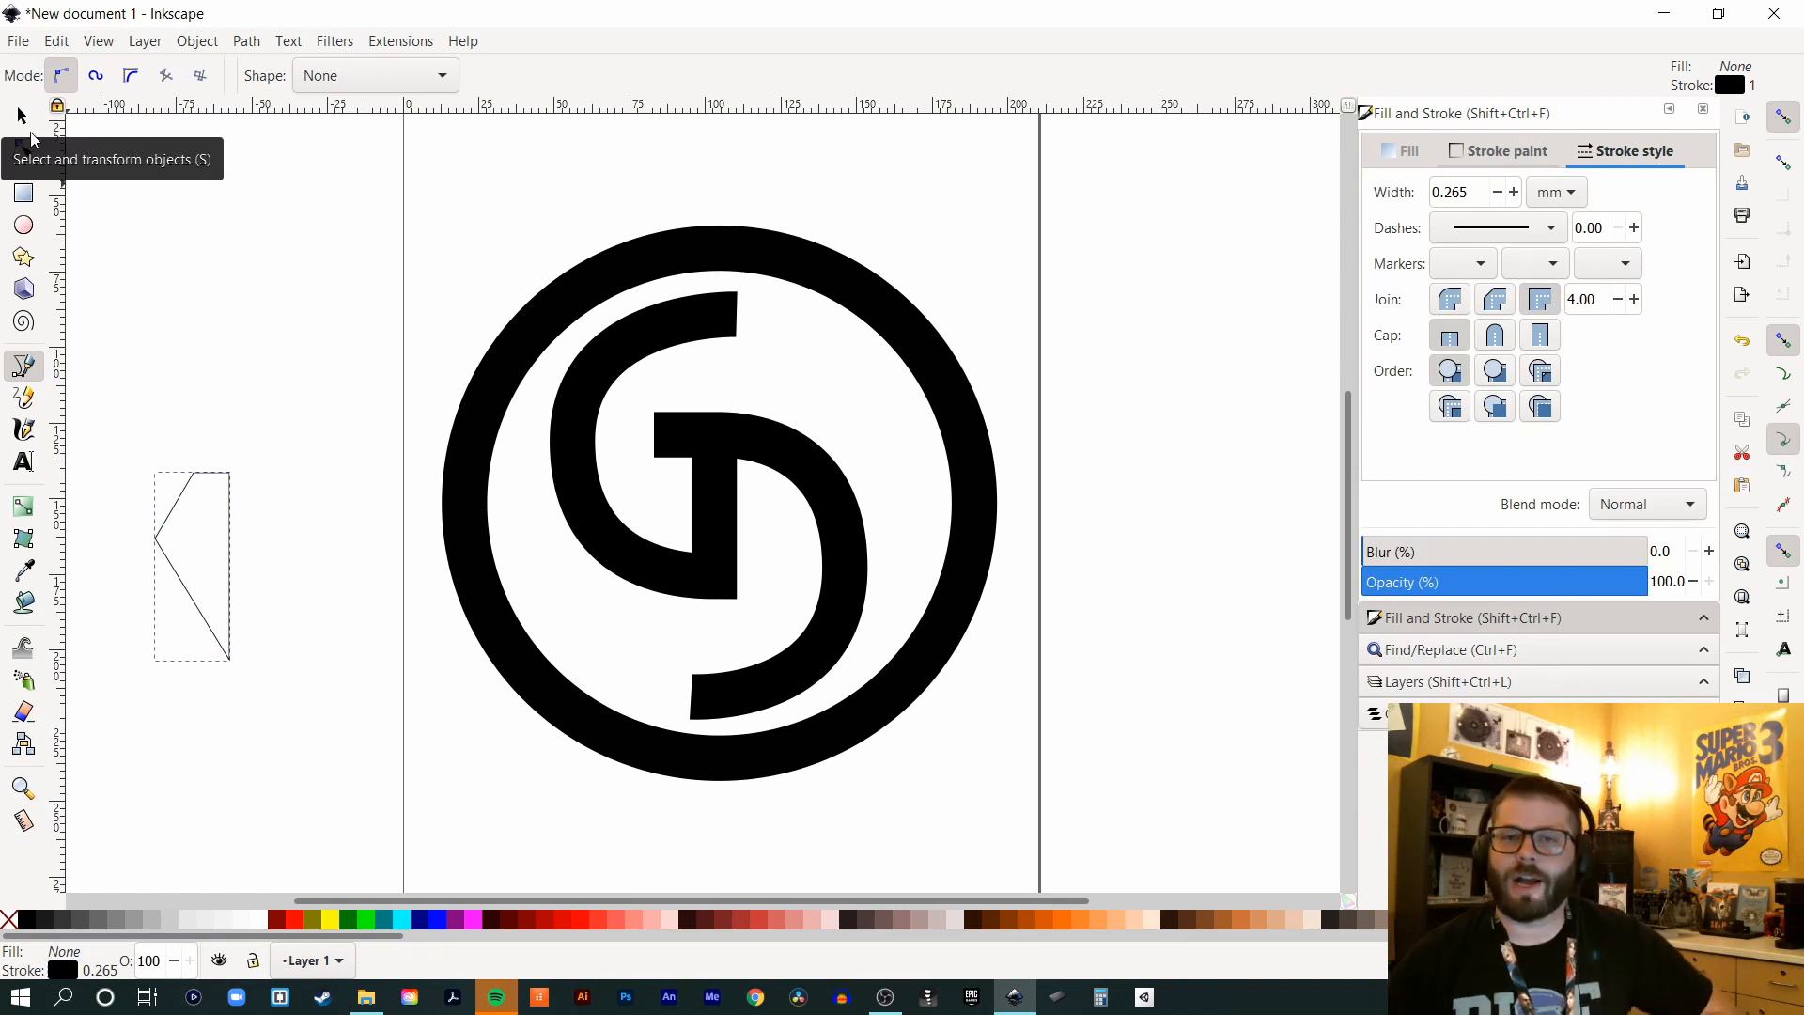
key(s)
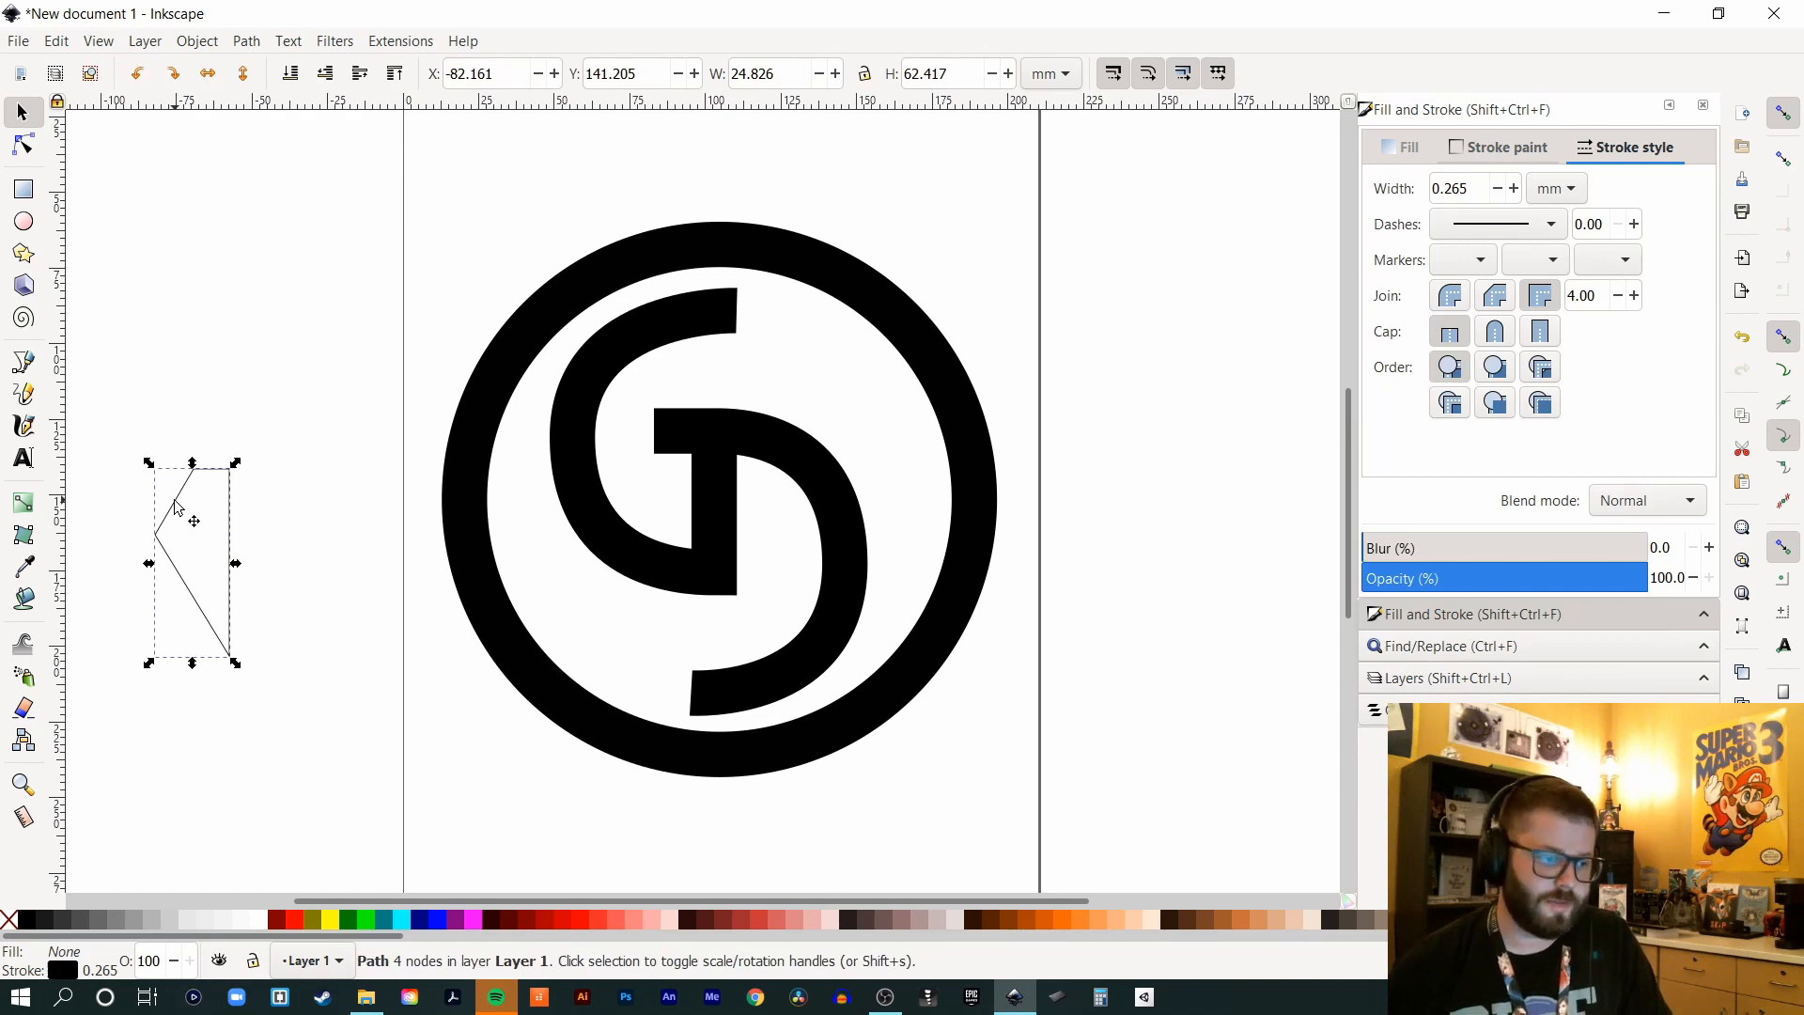
- Duplicate the half-nib outline, flip the copy horizontally and butt it against the original
key(ctrl+v)
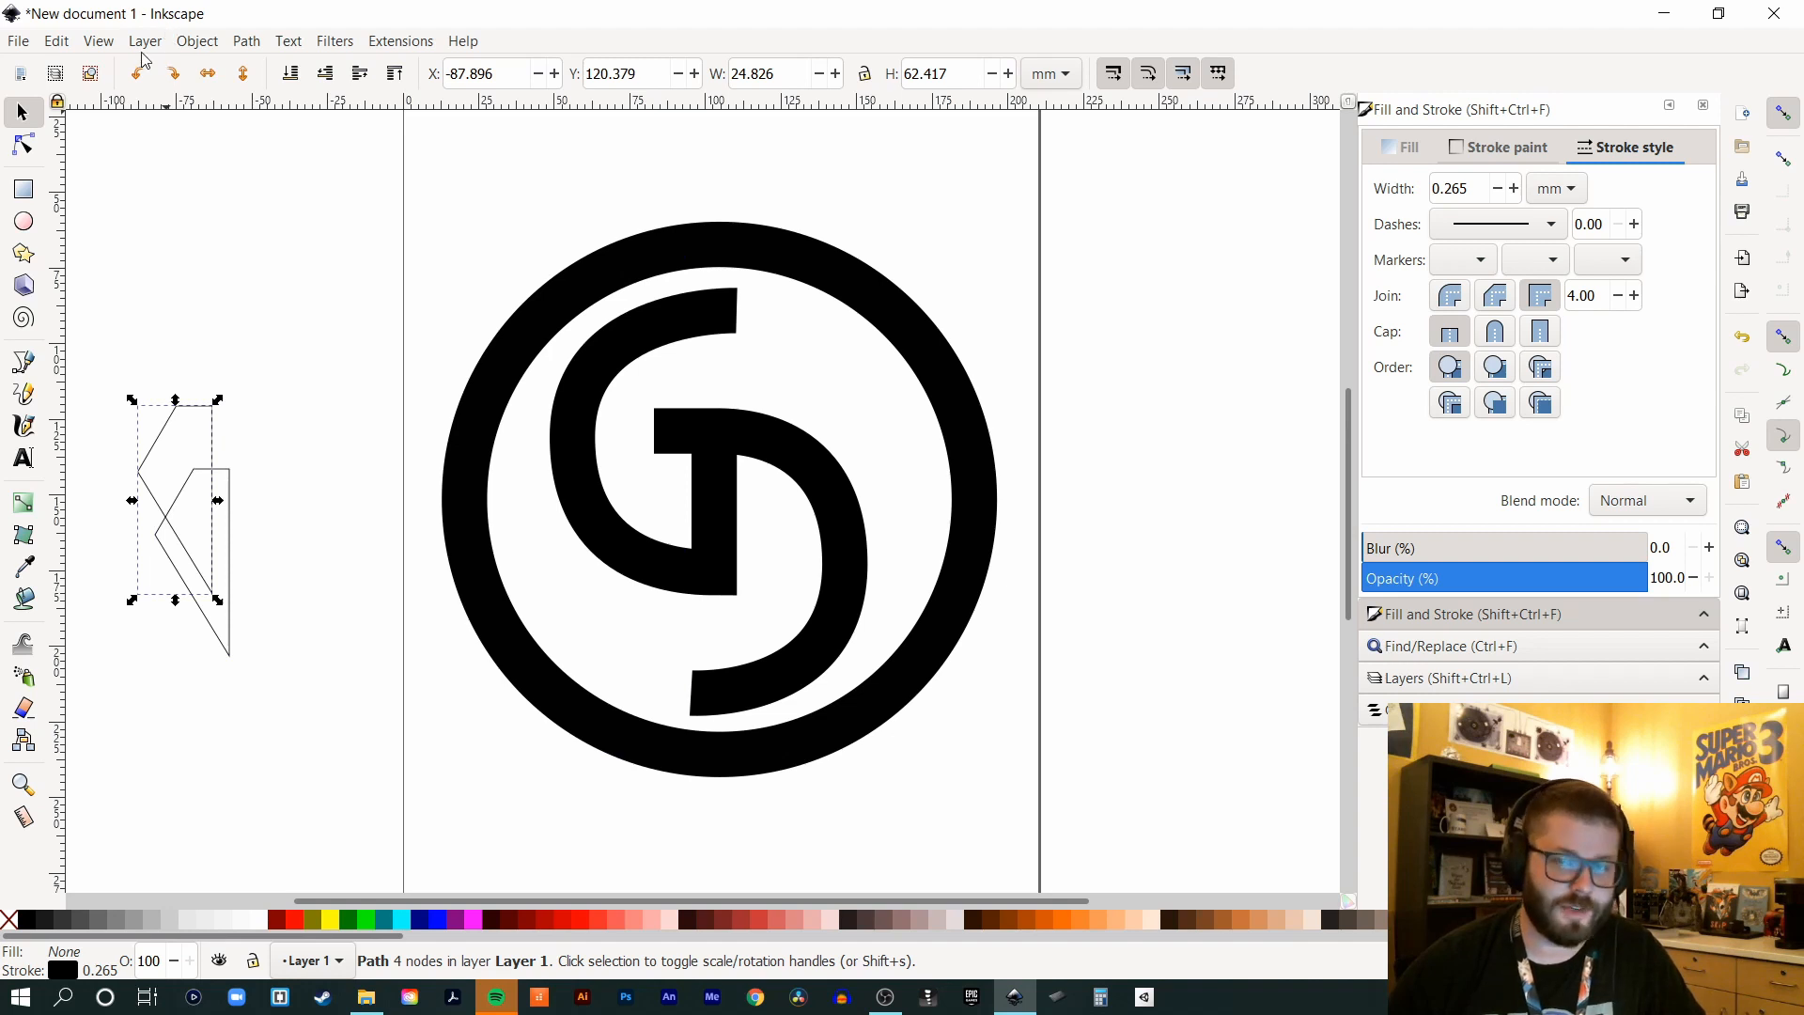
click(202, 43)
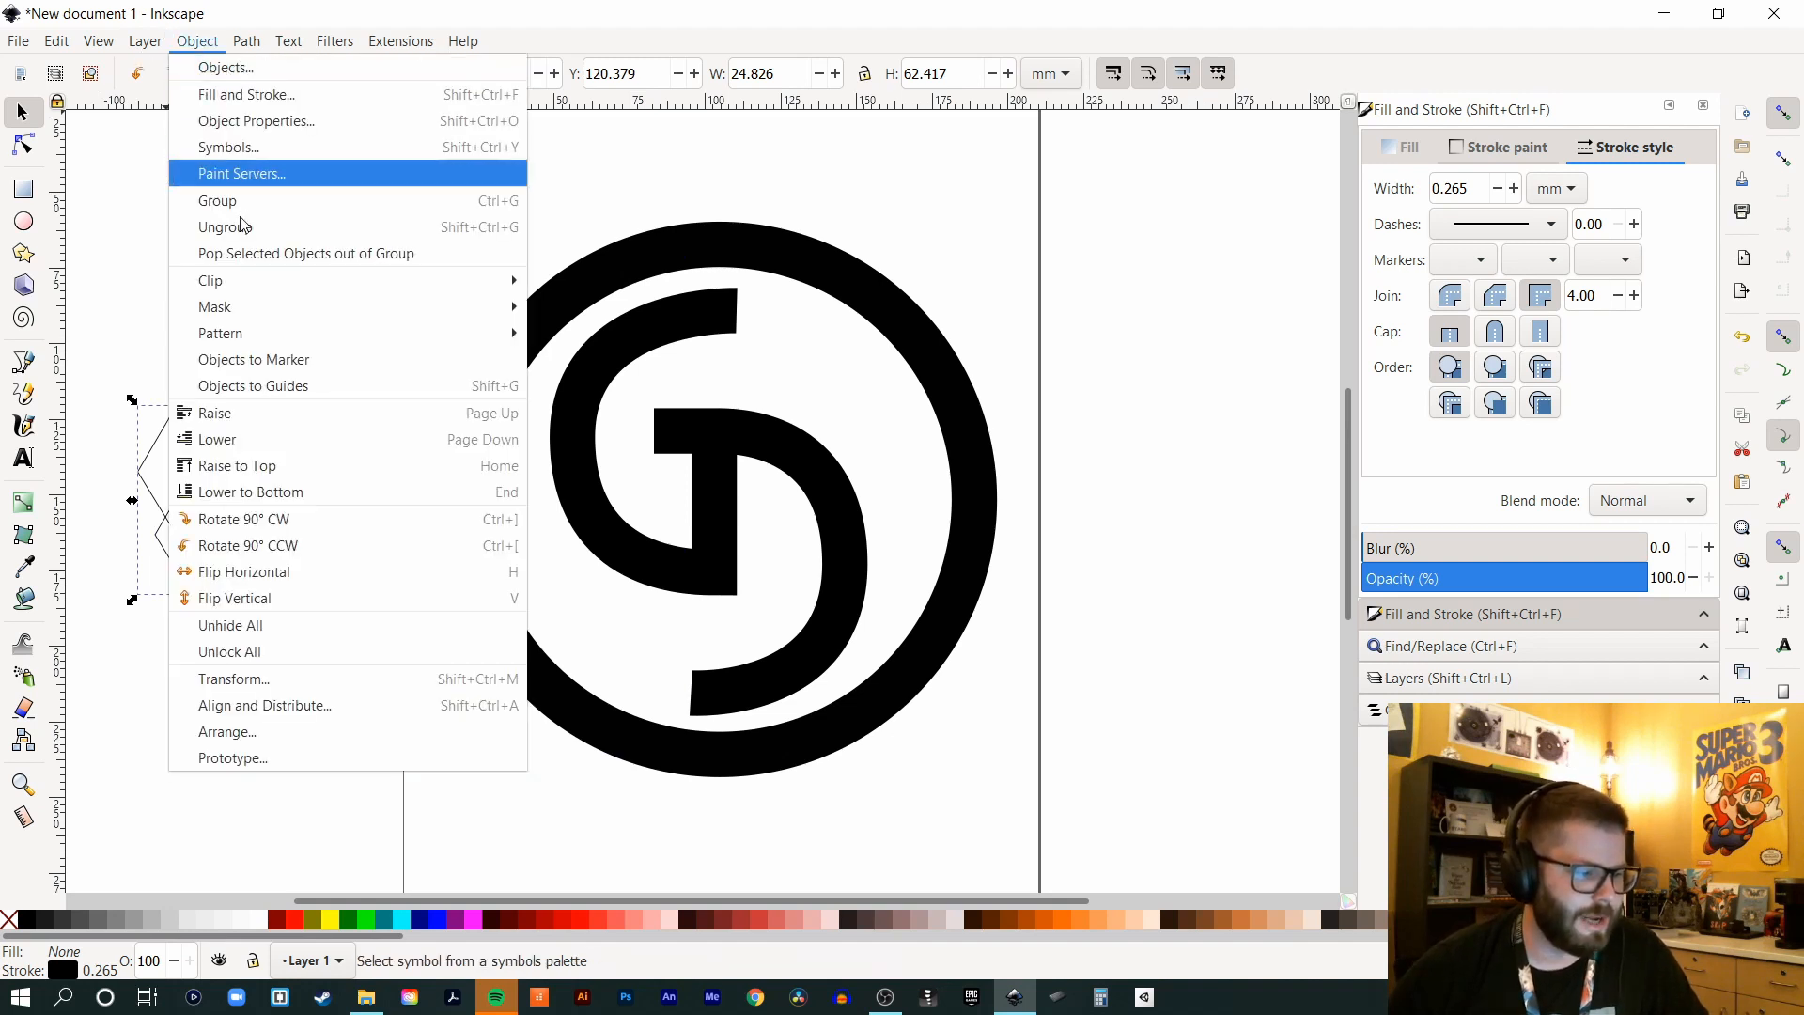
click(240, 579)
drag(175, 543, 283, 612)
- Union both halves into one symmetric 6-node nib outline, 49.388 × 62.201 mm
click(113, 428)
drag(110, 420, 347, 714)
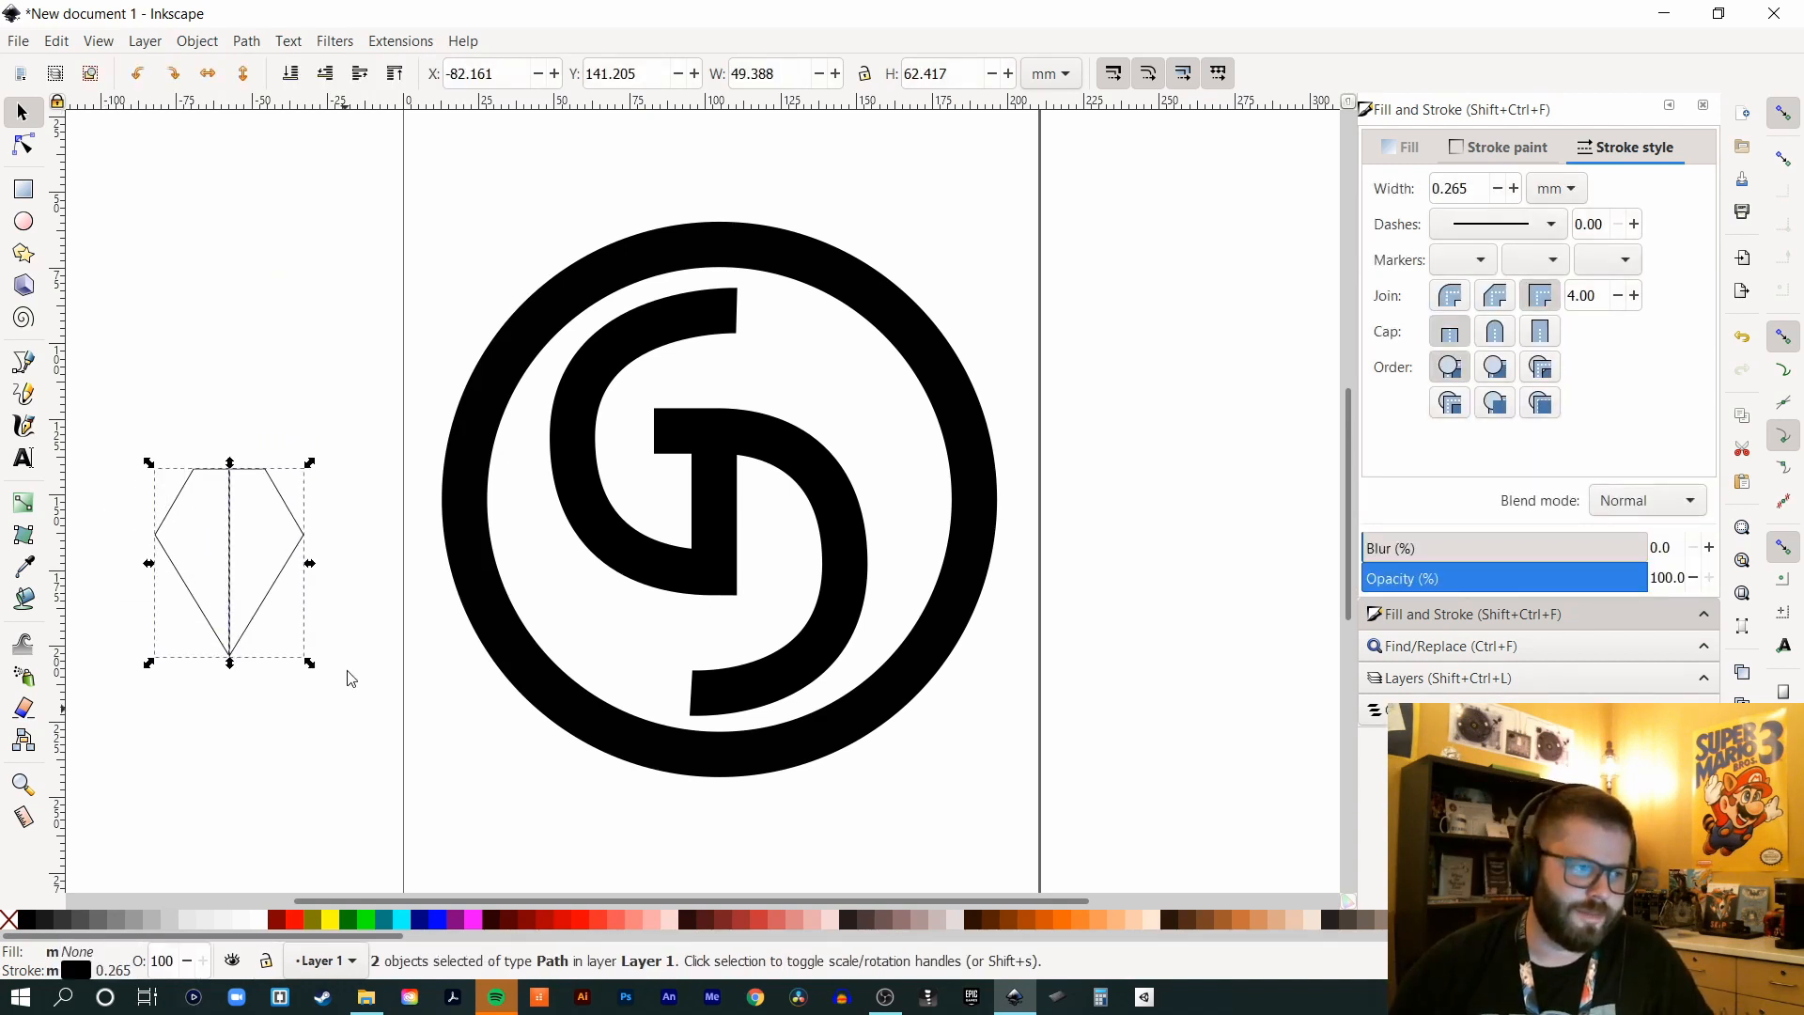
click(248, 42)
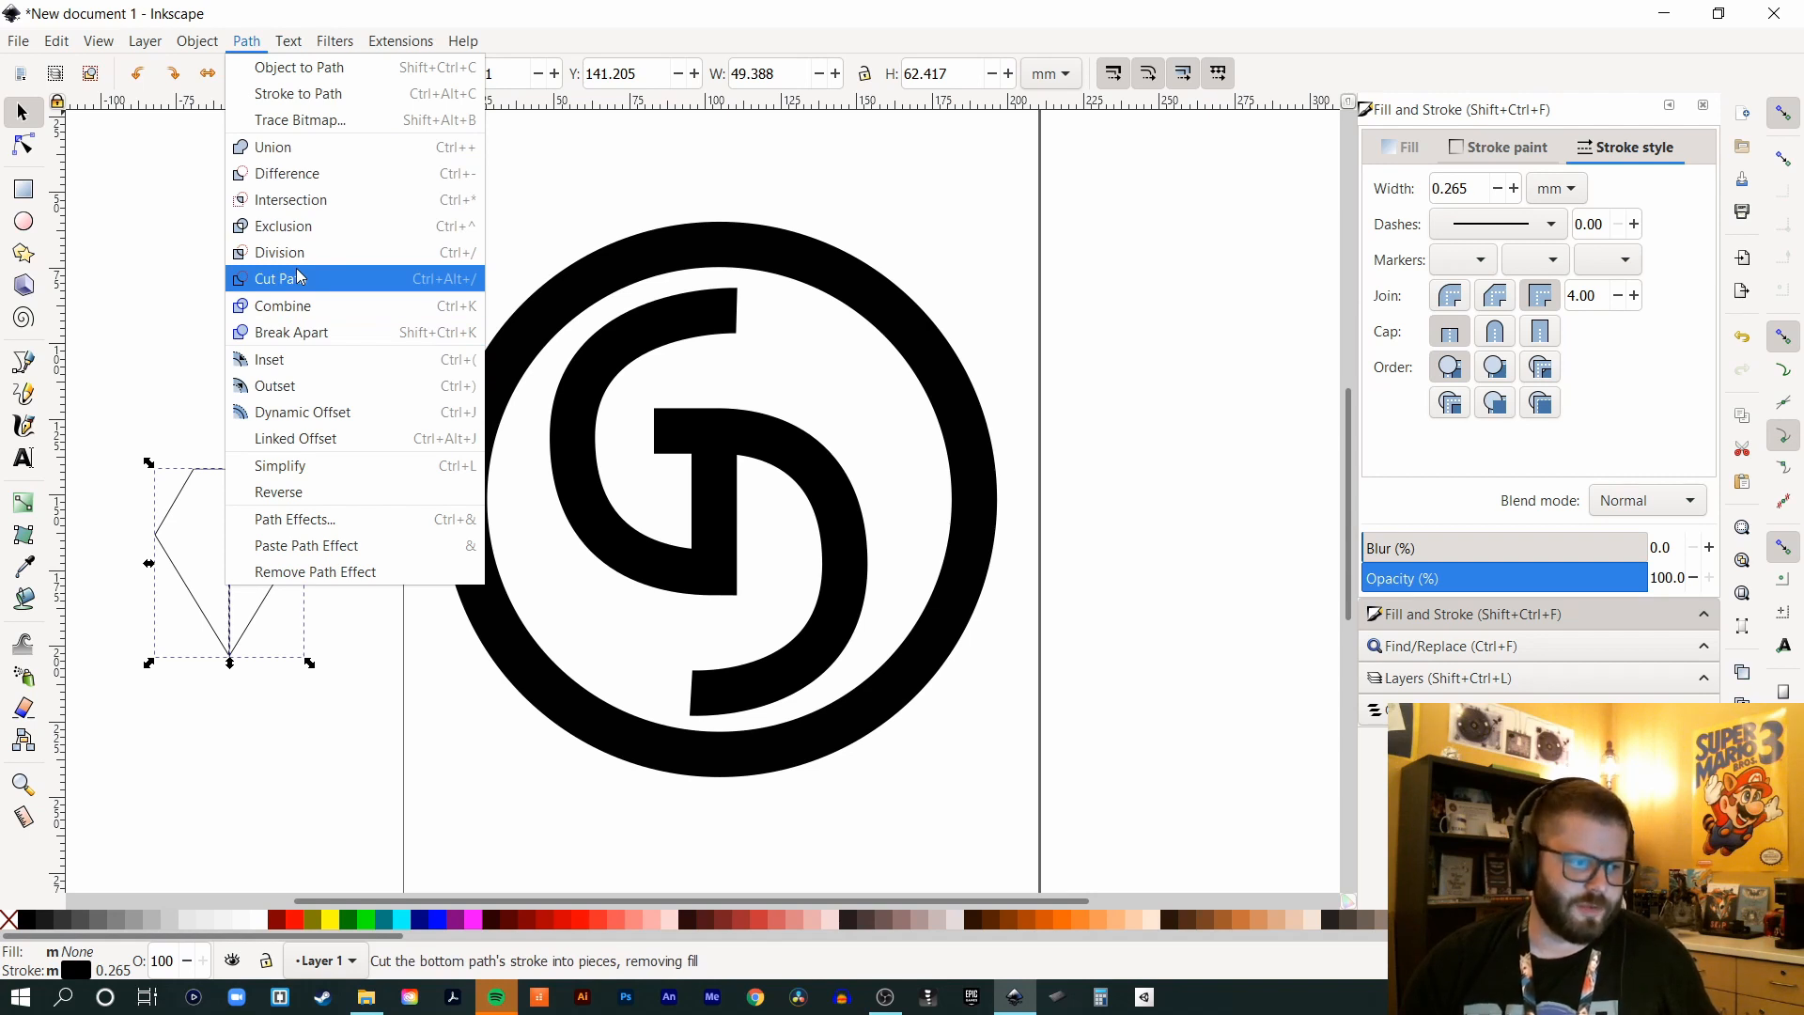
click(293, 149)
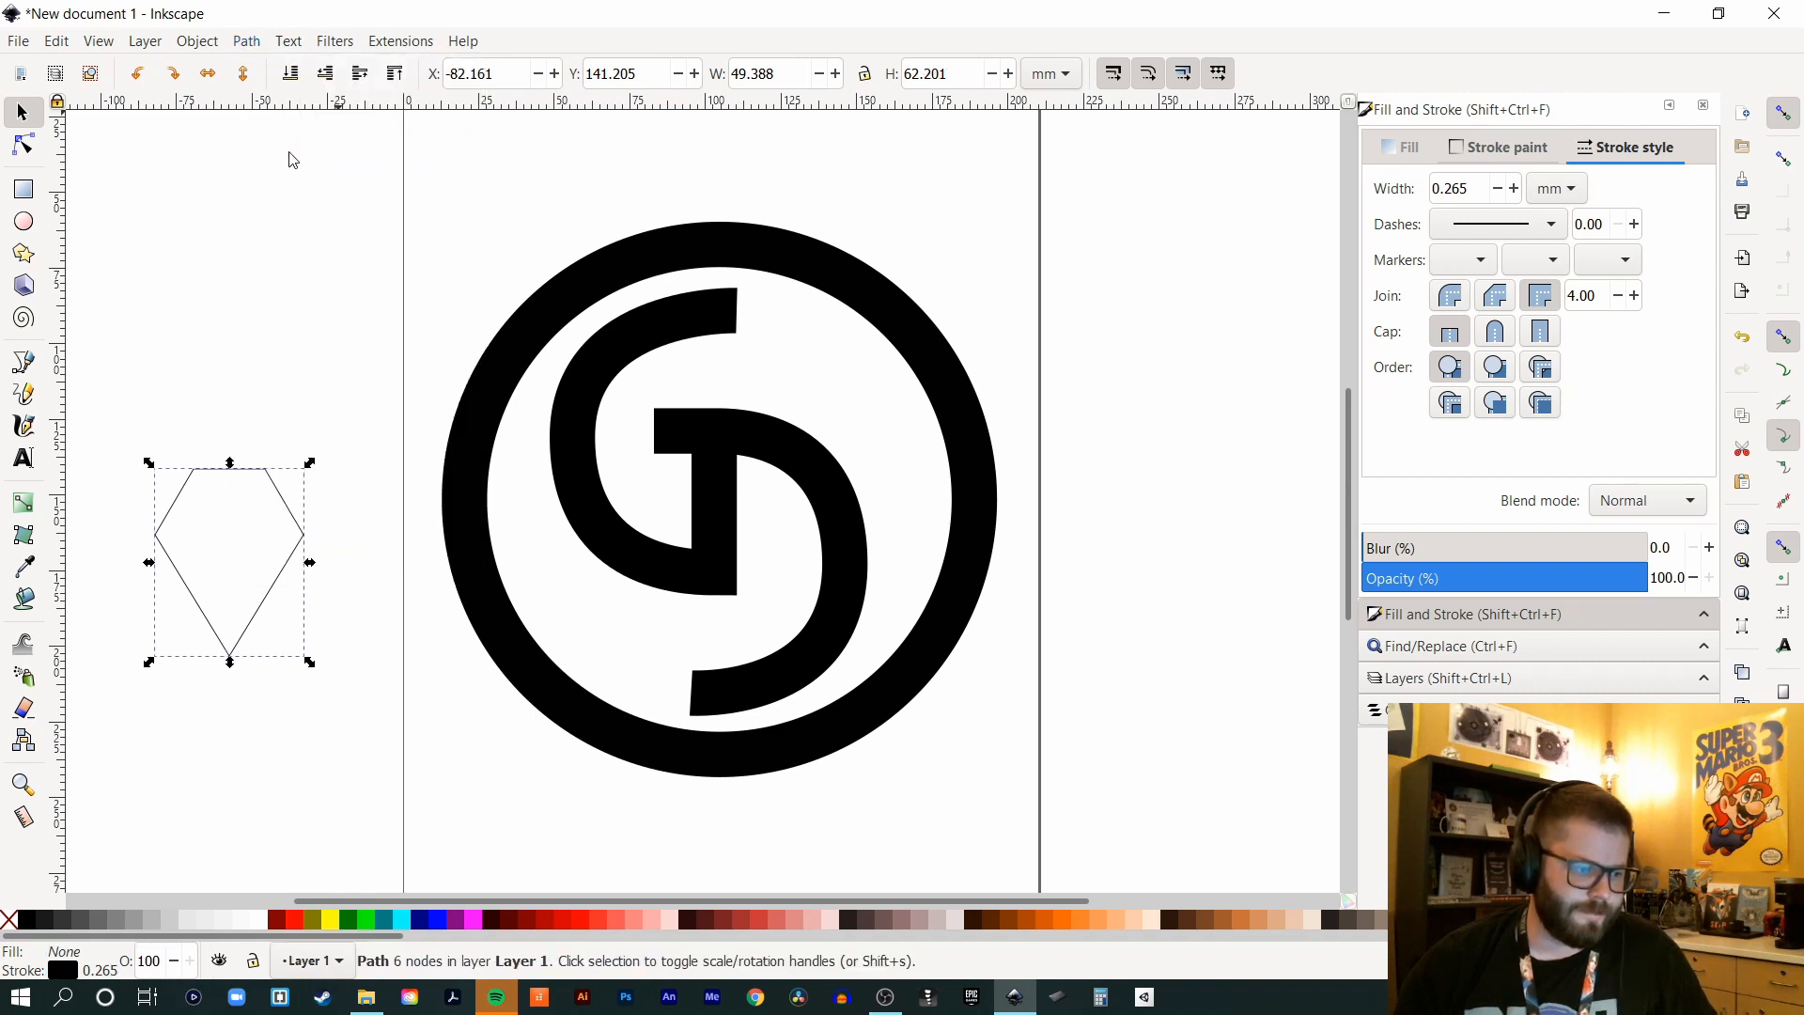
click(266, 375)
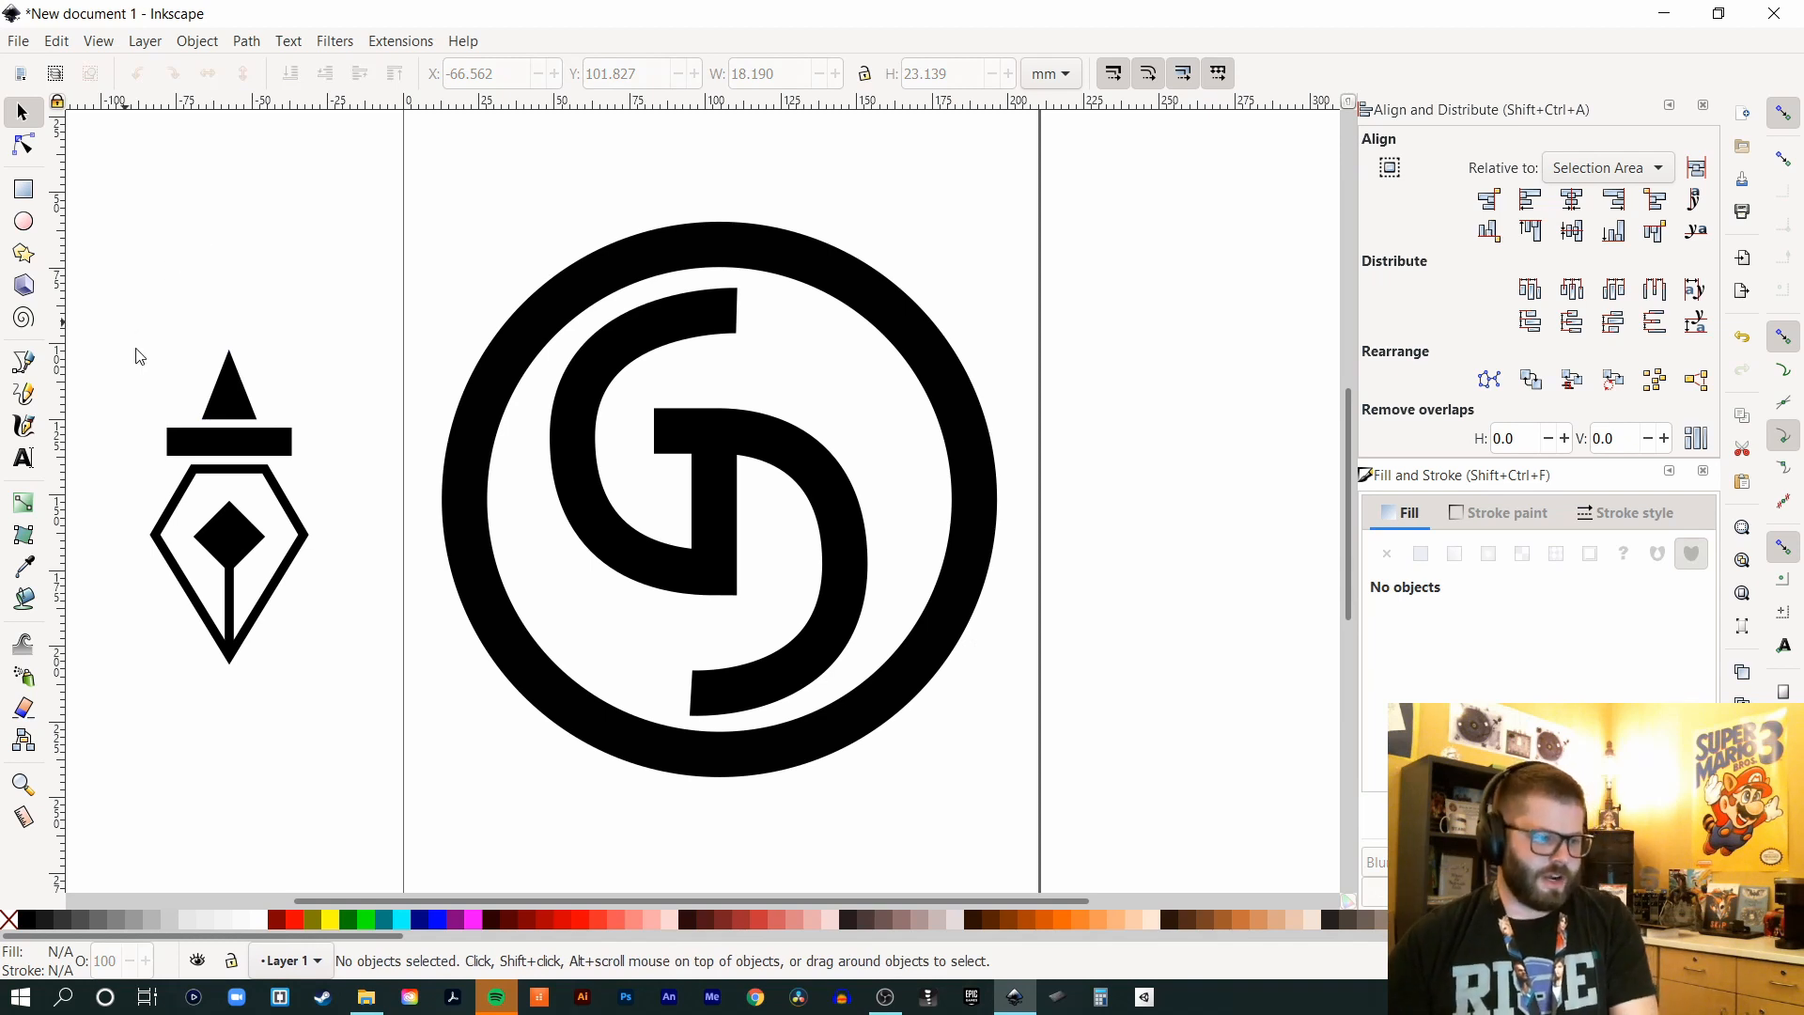
- Group all five pen-nib pieces into a single object
drag(125, 324, 327, 680)
click(132, 321)
drag(119, 270, 344, 735)
right_click(228, 556)
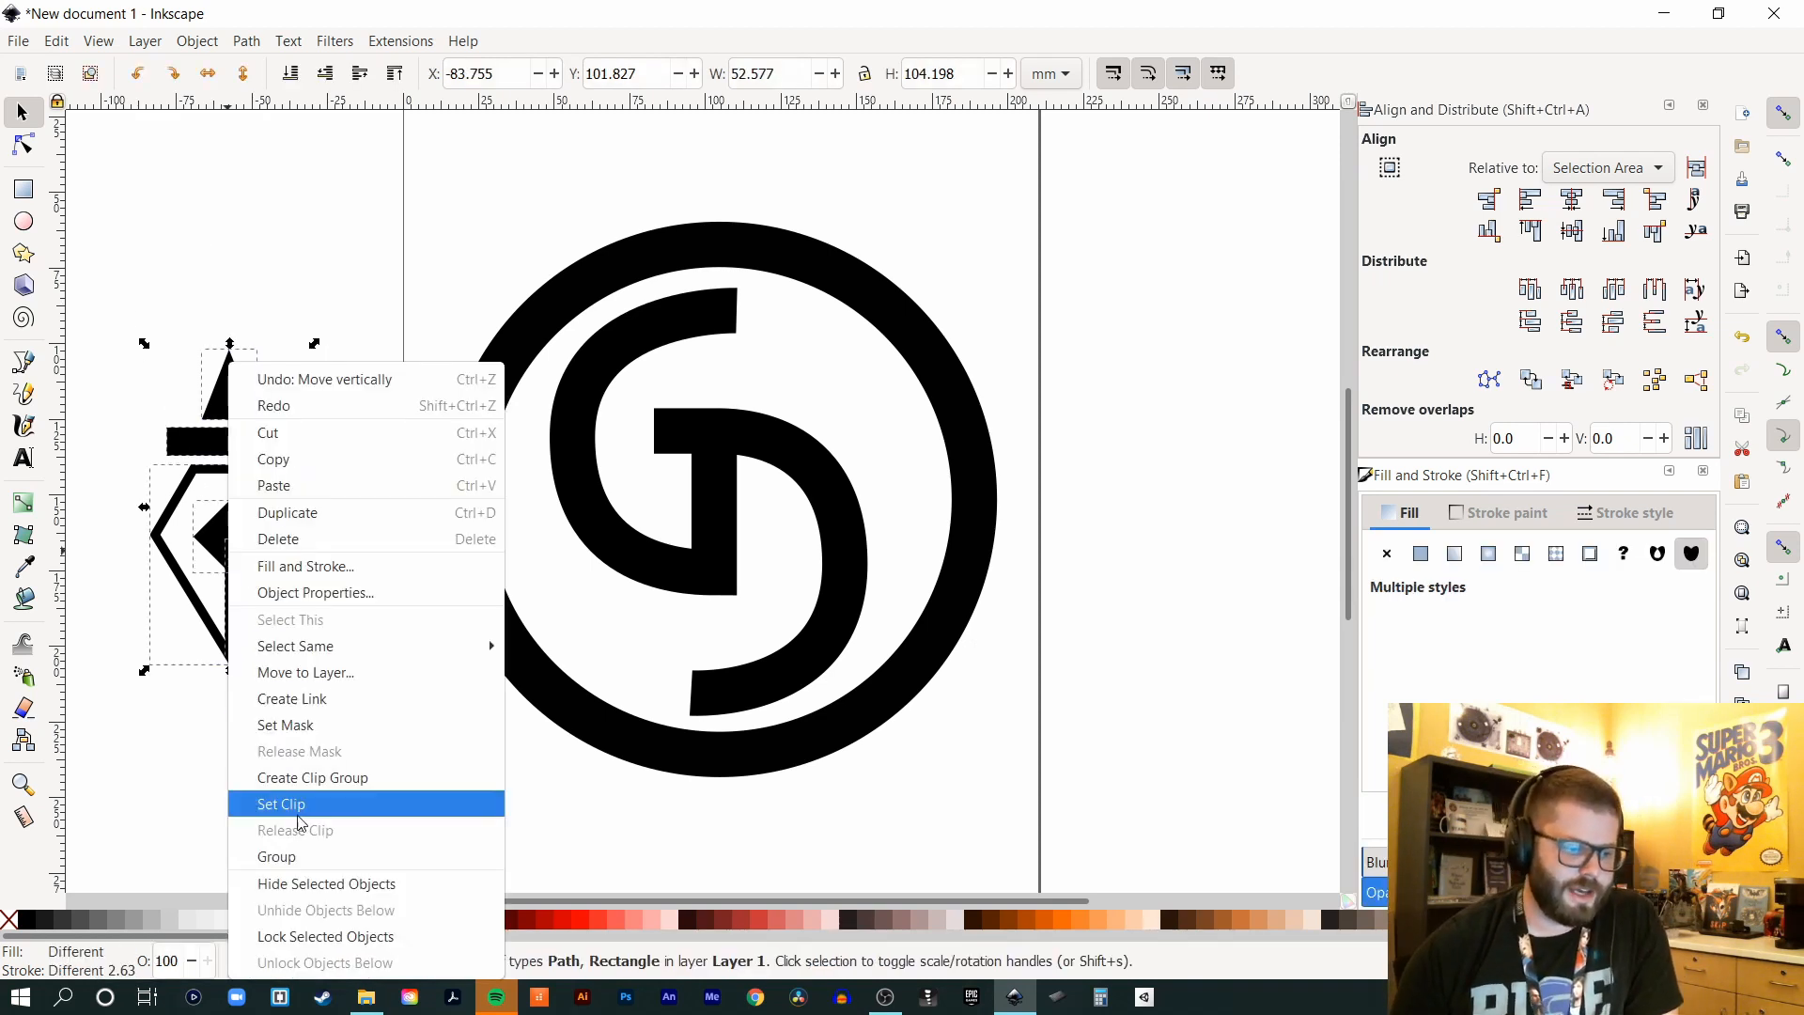
click(292, 858)
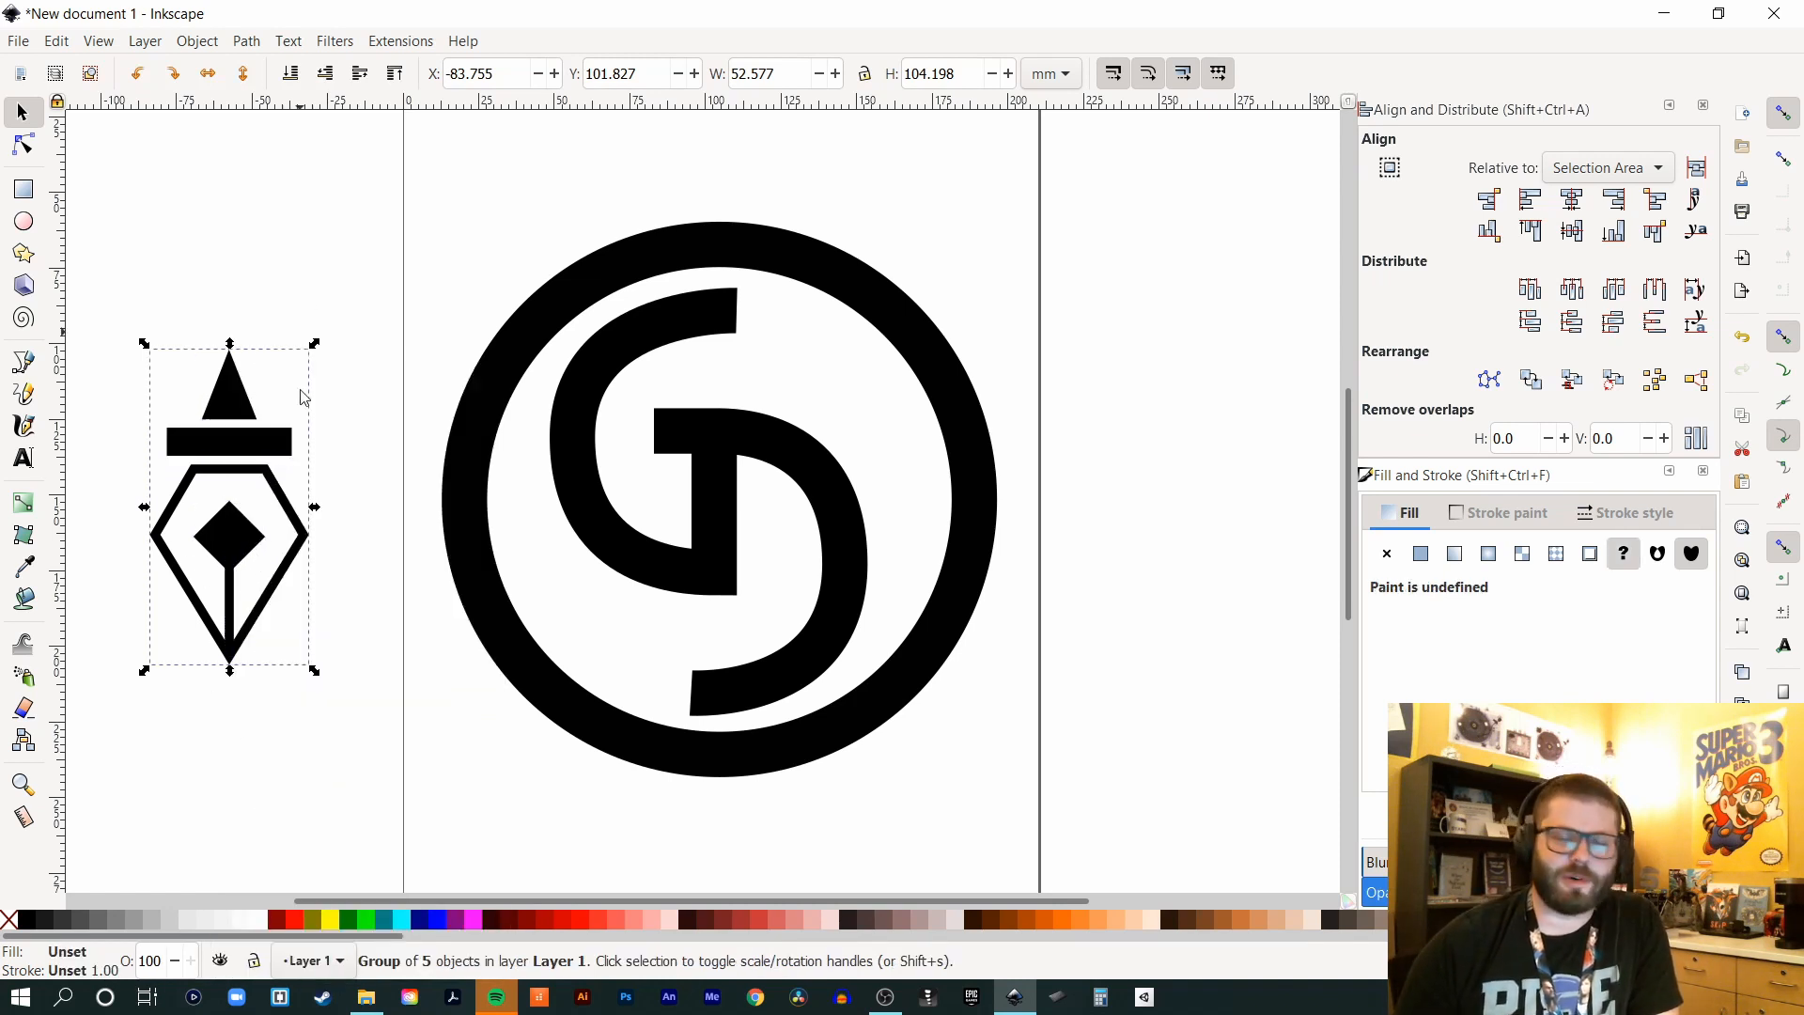
- Move the pen-nib group to the top of the black ring
click(340, 377)
click(252, 434)
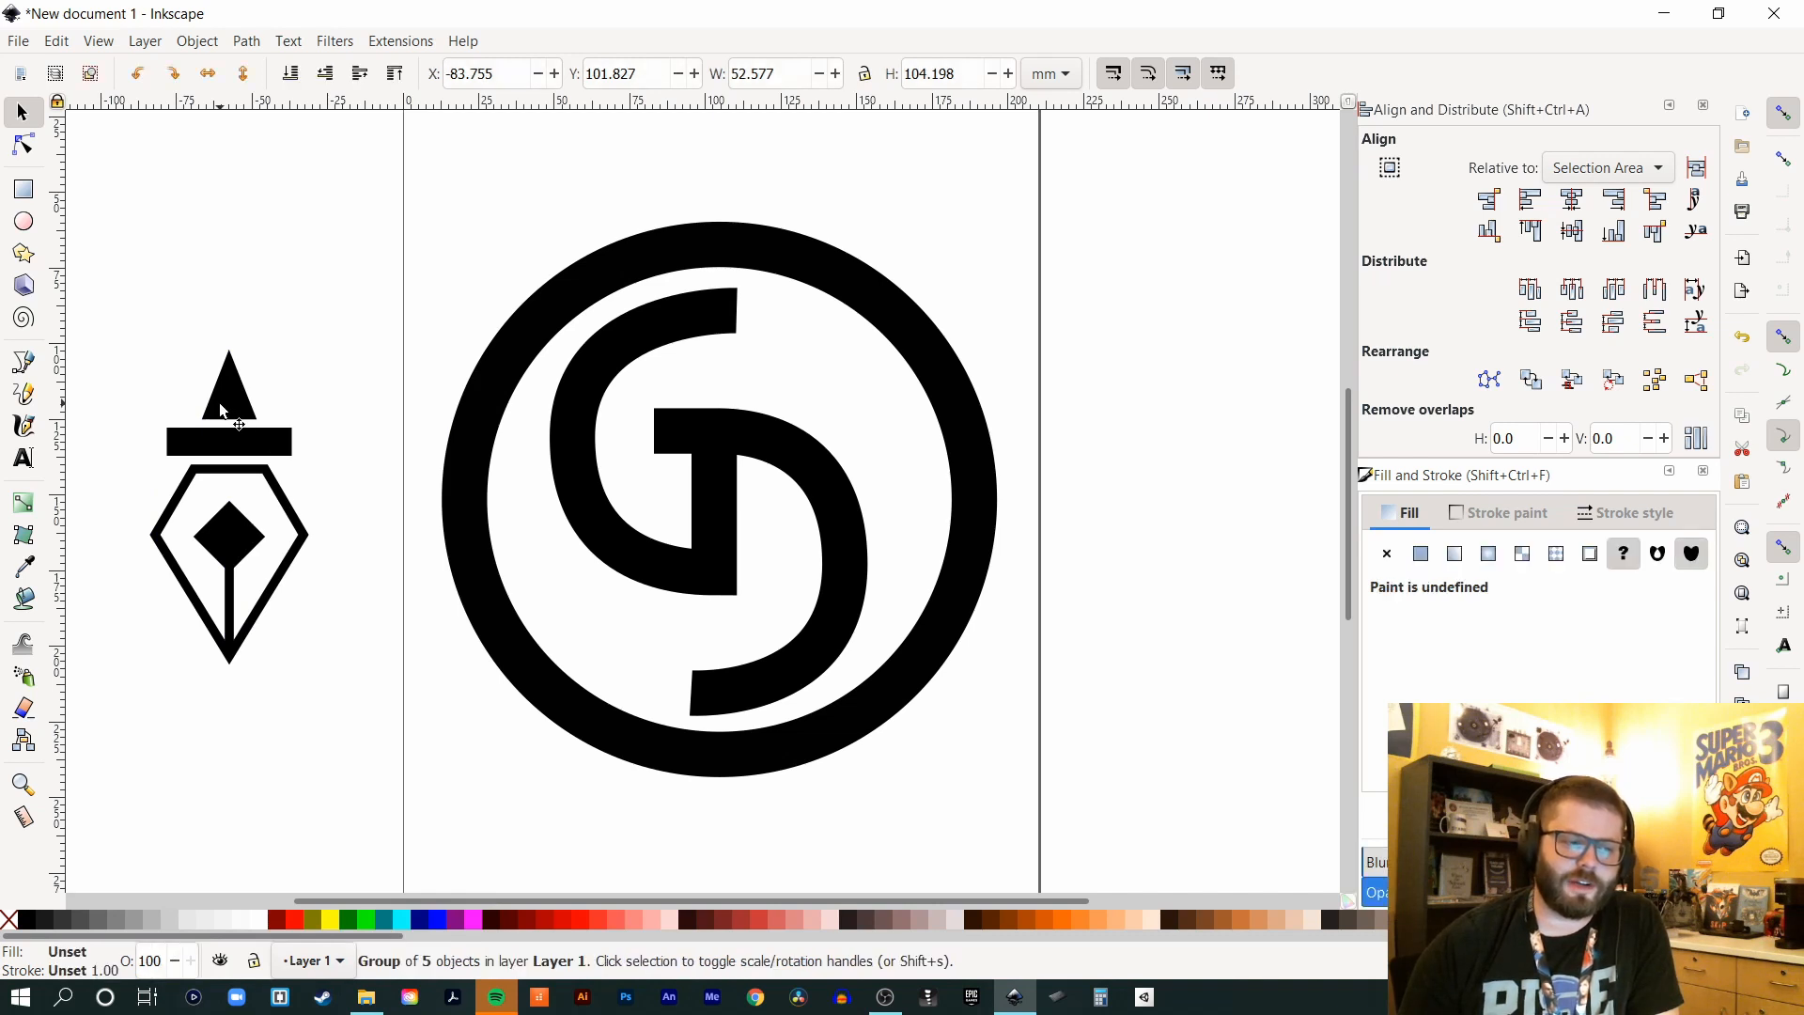
drag(225, 524, 733, 240)
- Scale the nib group down onto the ring and nudge the thin 190.687 mm outer circle right and down
drag(809, 386, 767, 320)
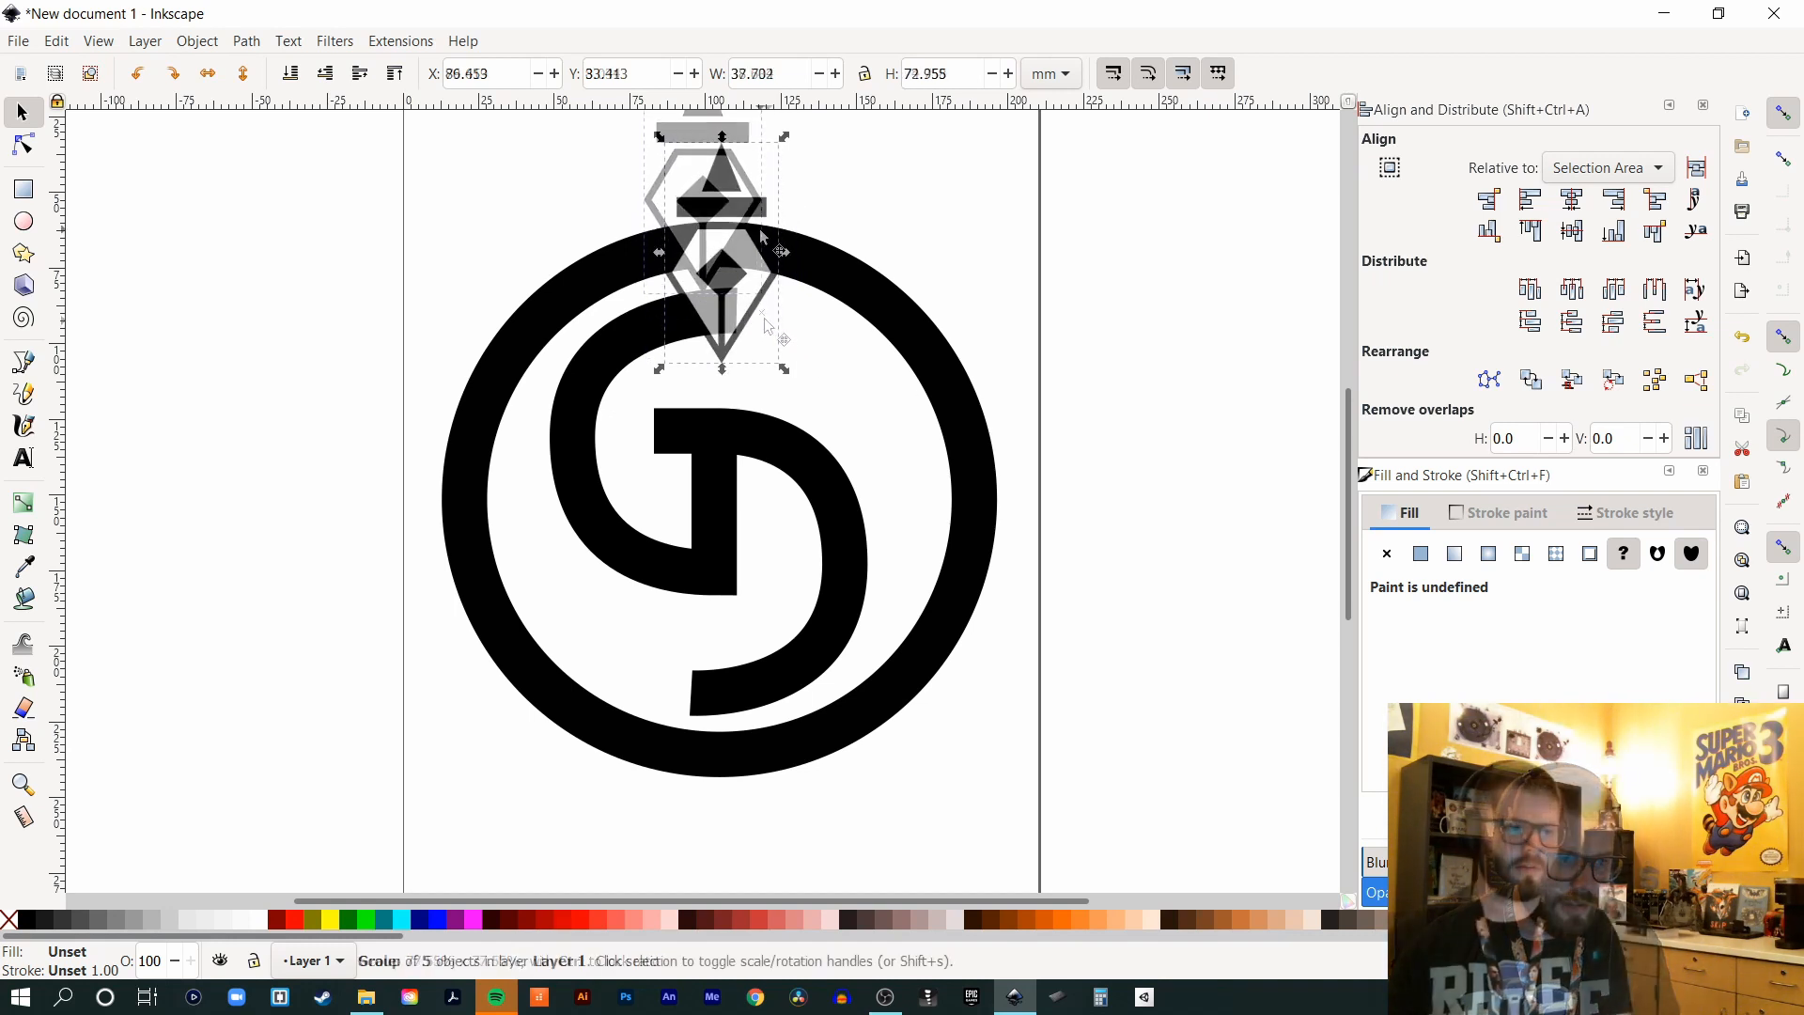
click(857, 193)
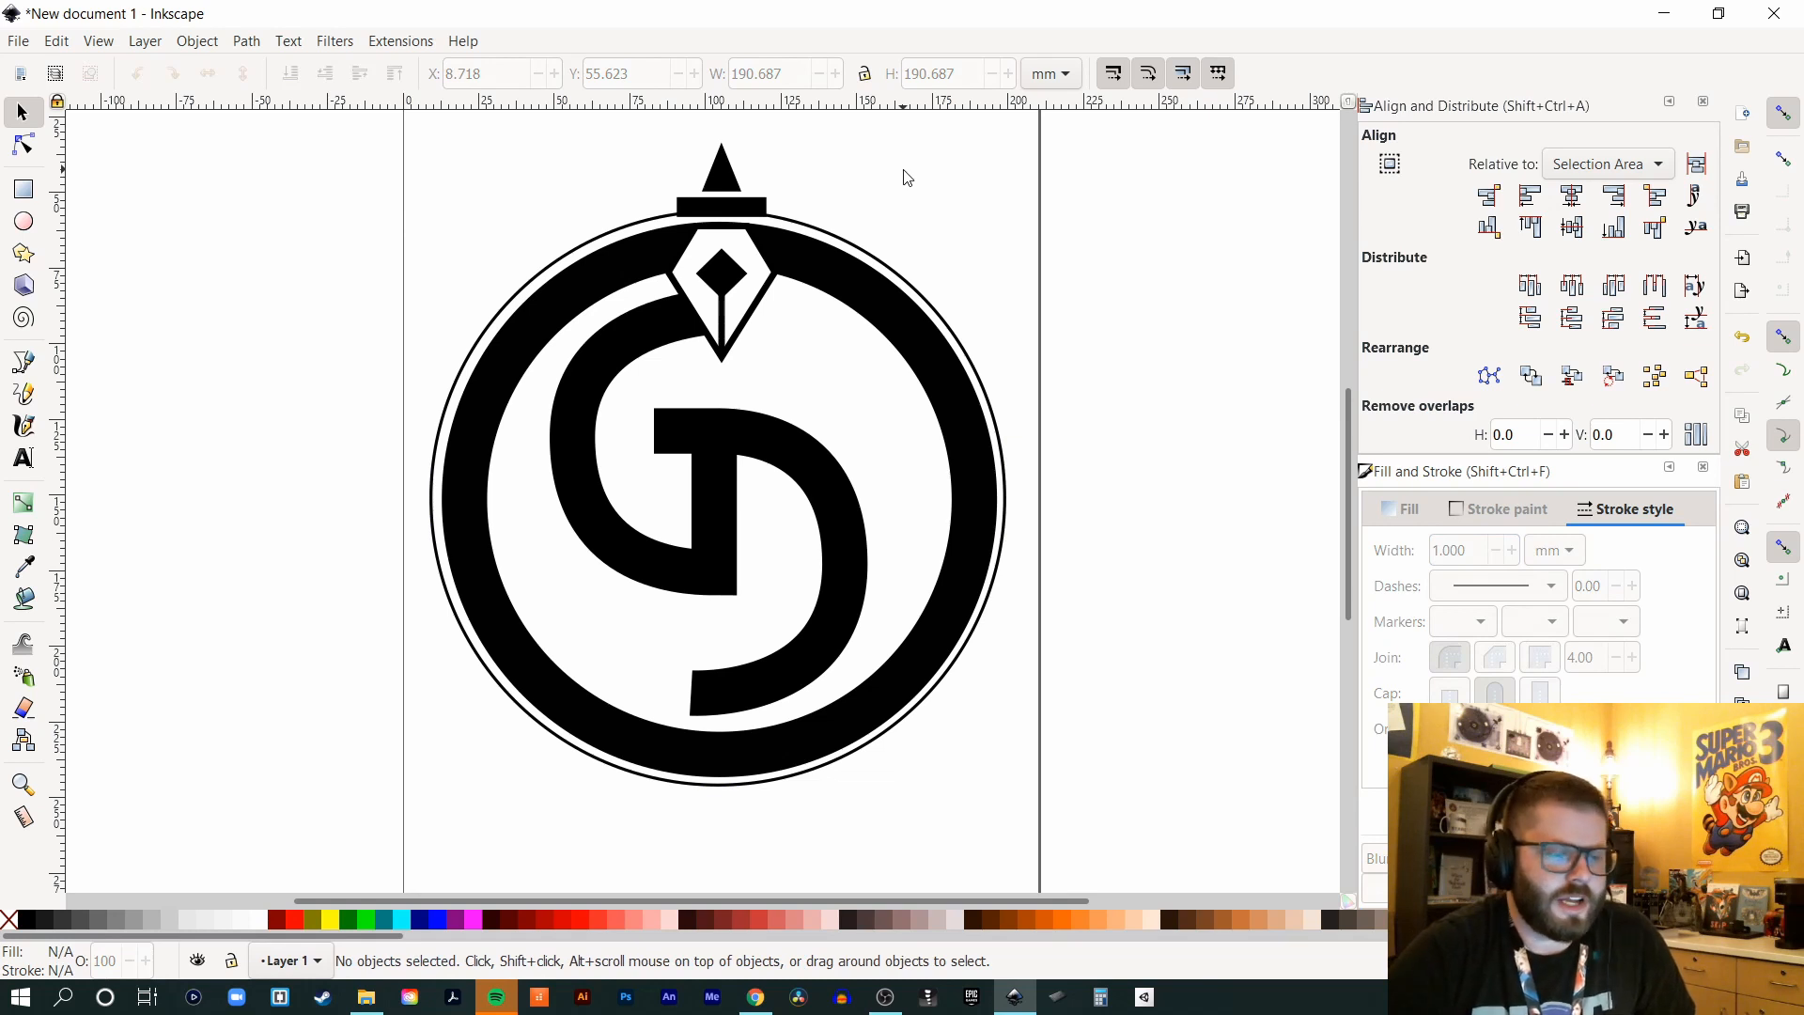
click(924, 299)
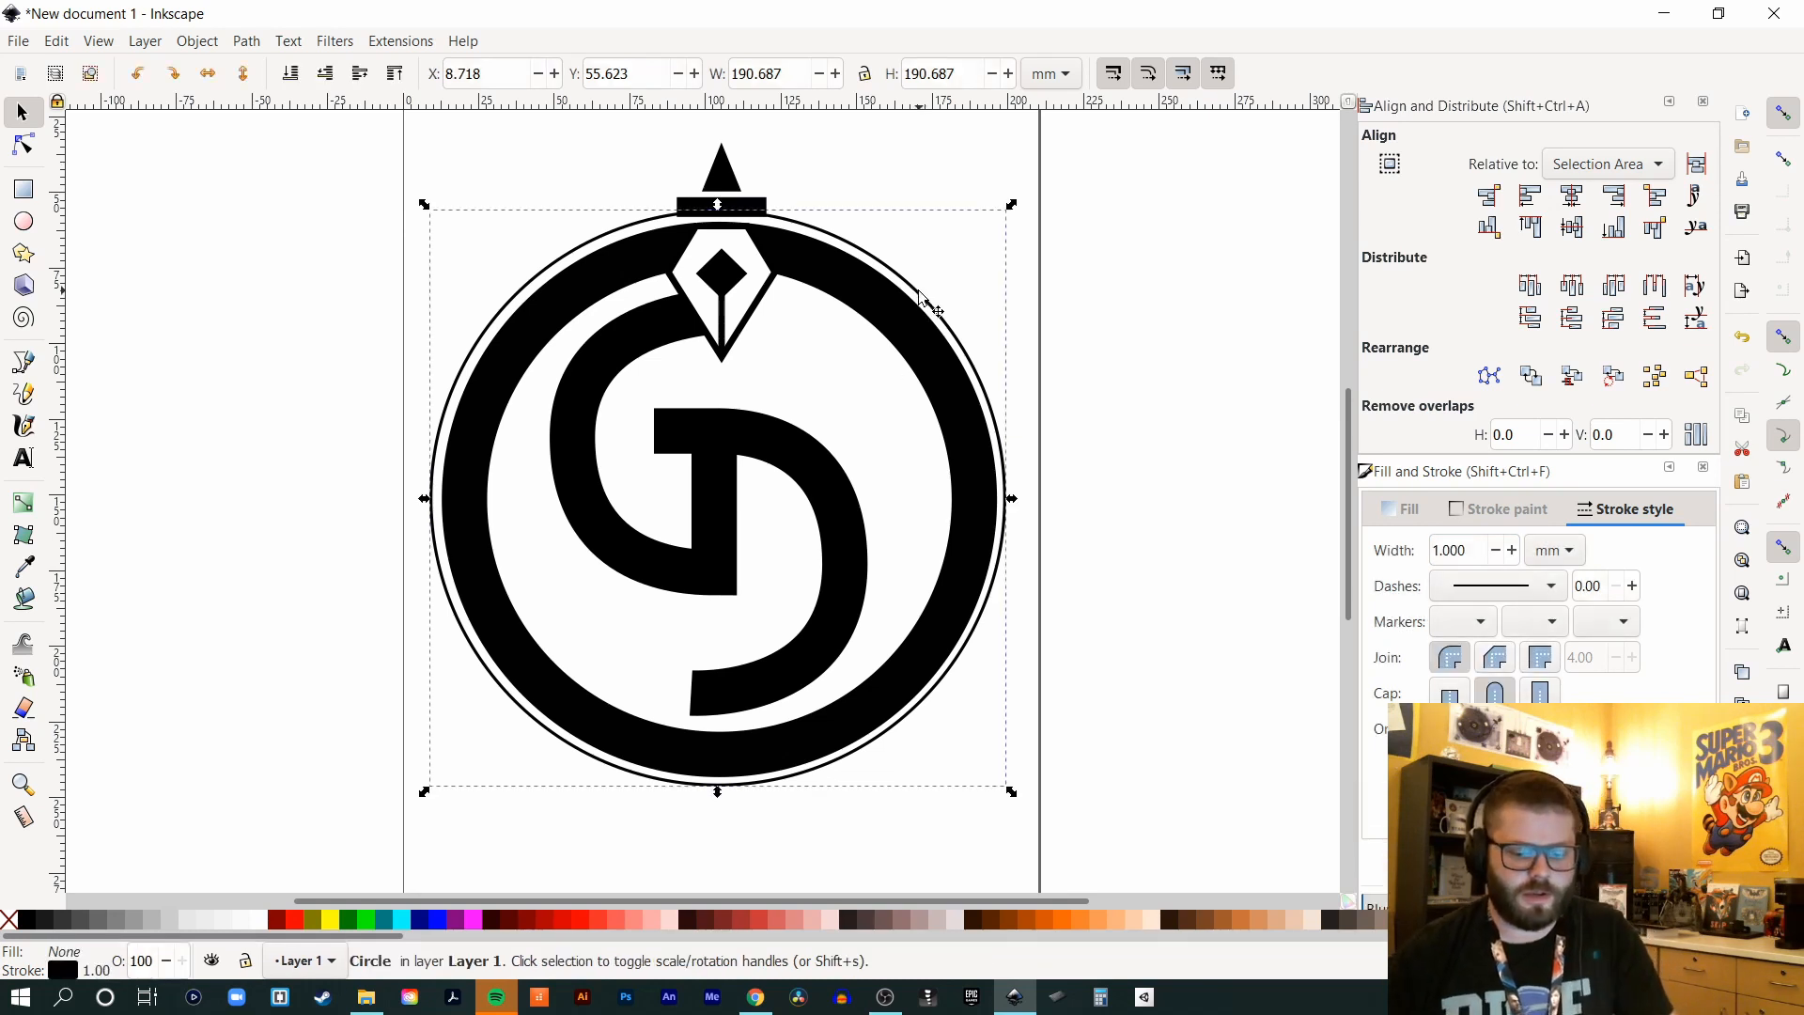
key(Right)
key(Down)
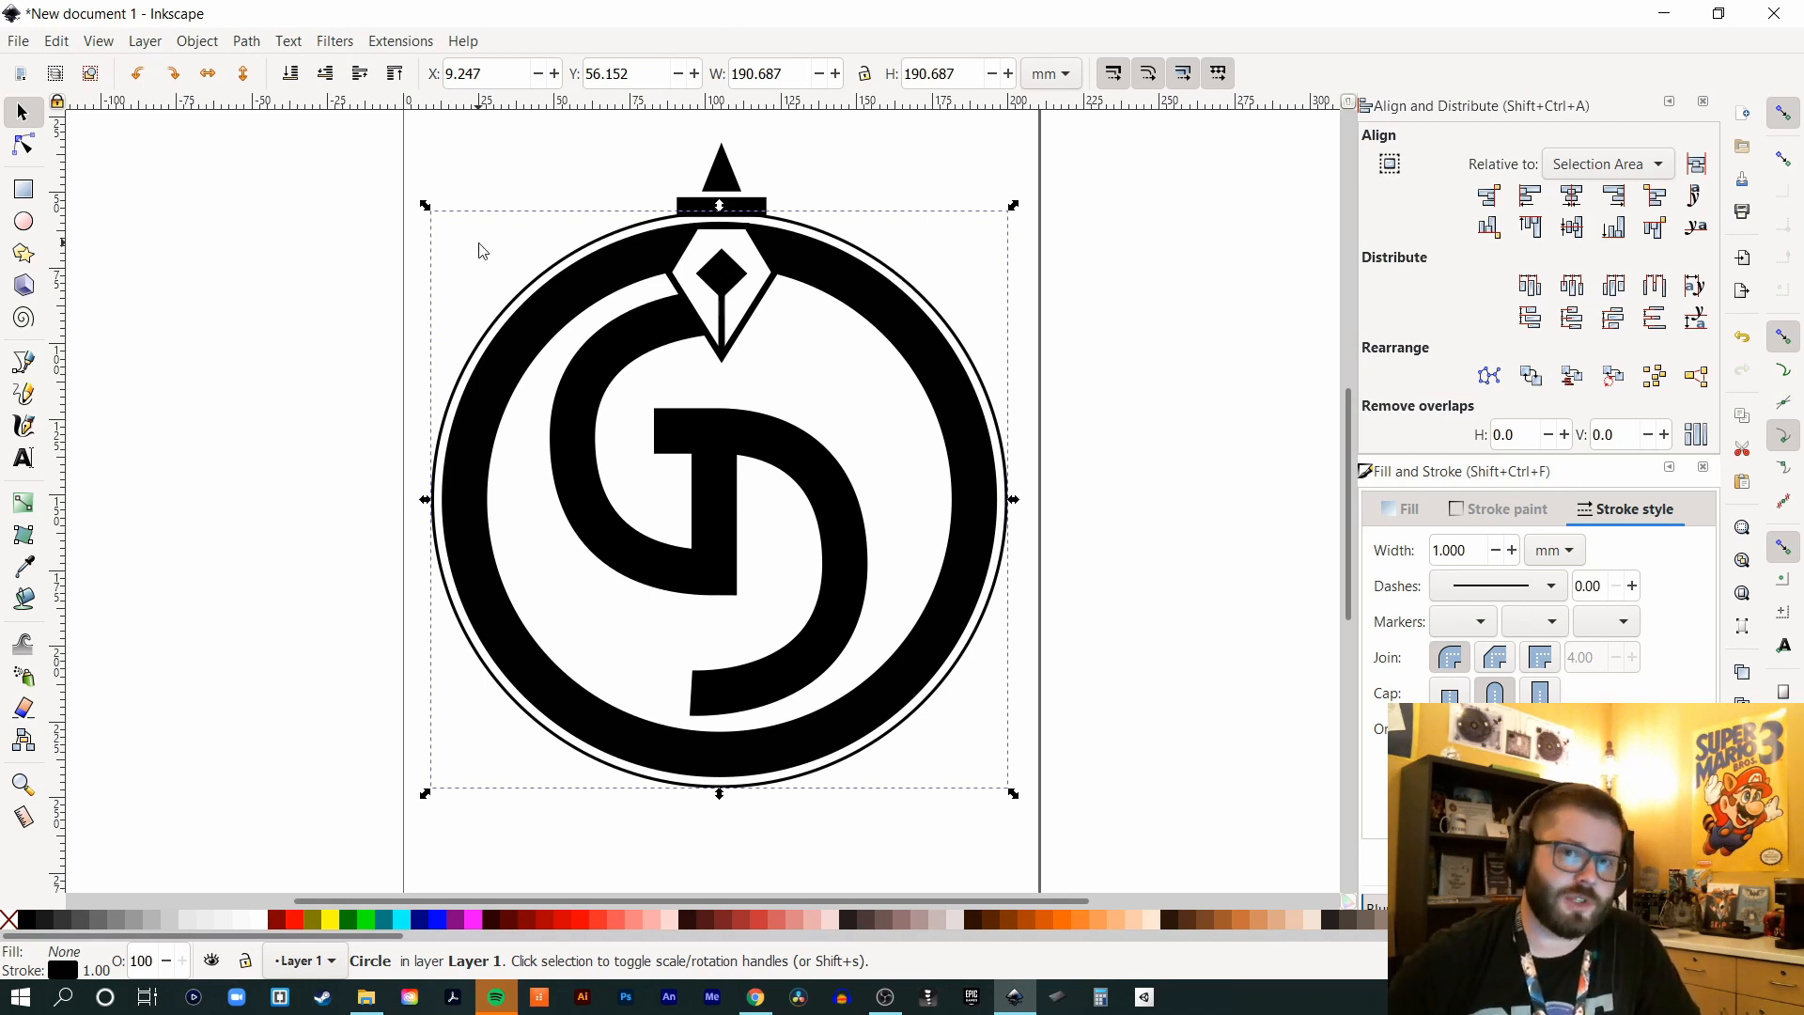
- Add '2020' left of the logo in a different font, then select it along with the outer circle
click(21, 460)
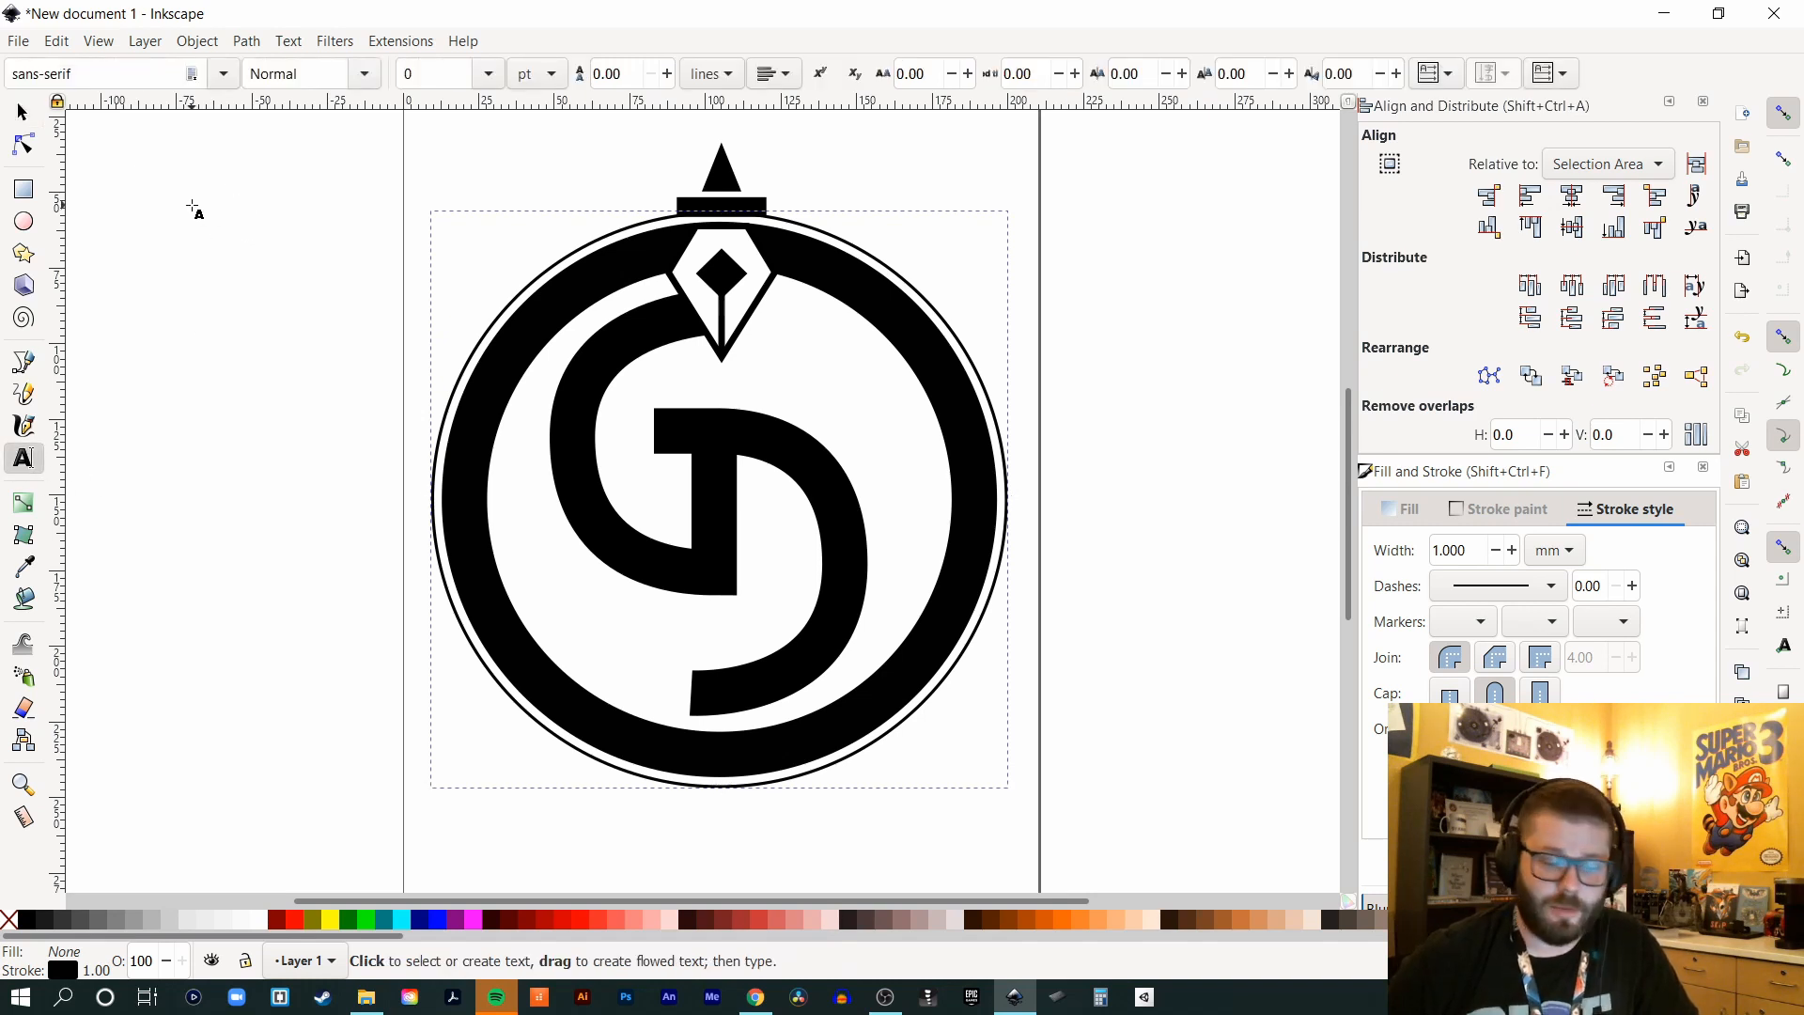
click(192, 206)
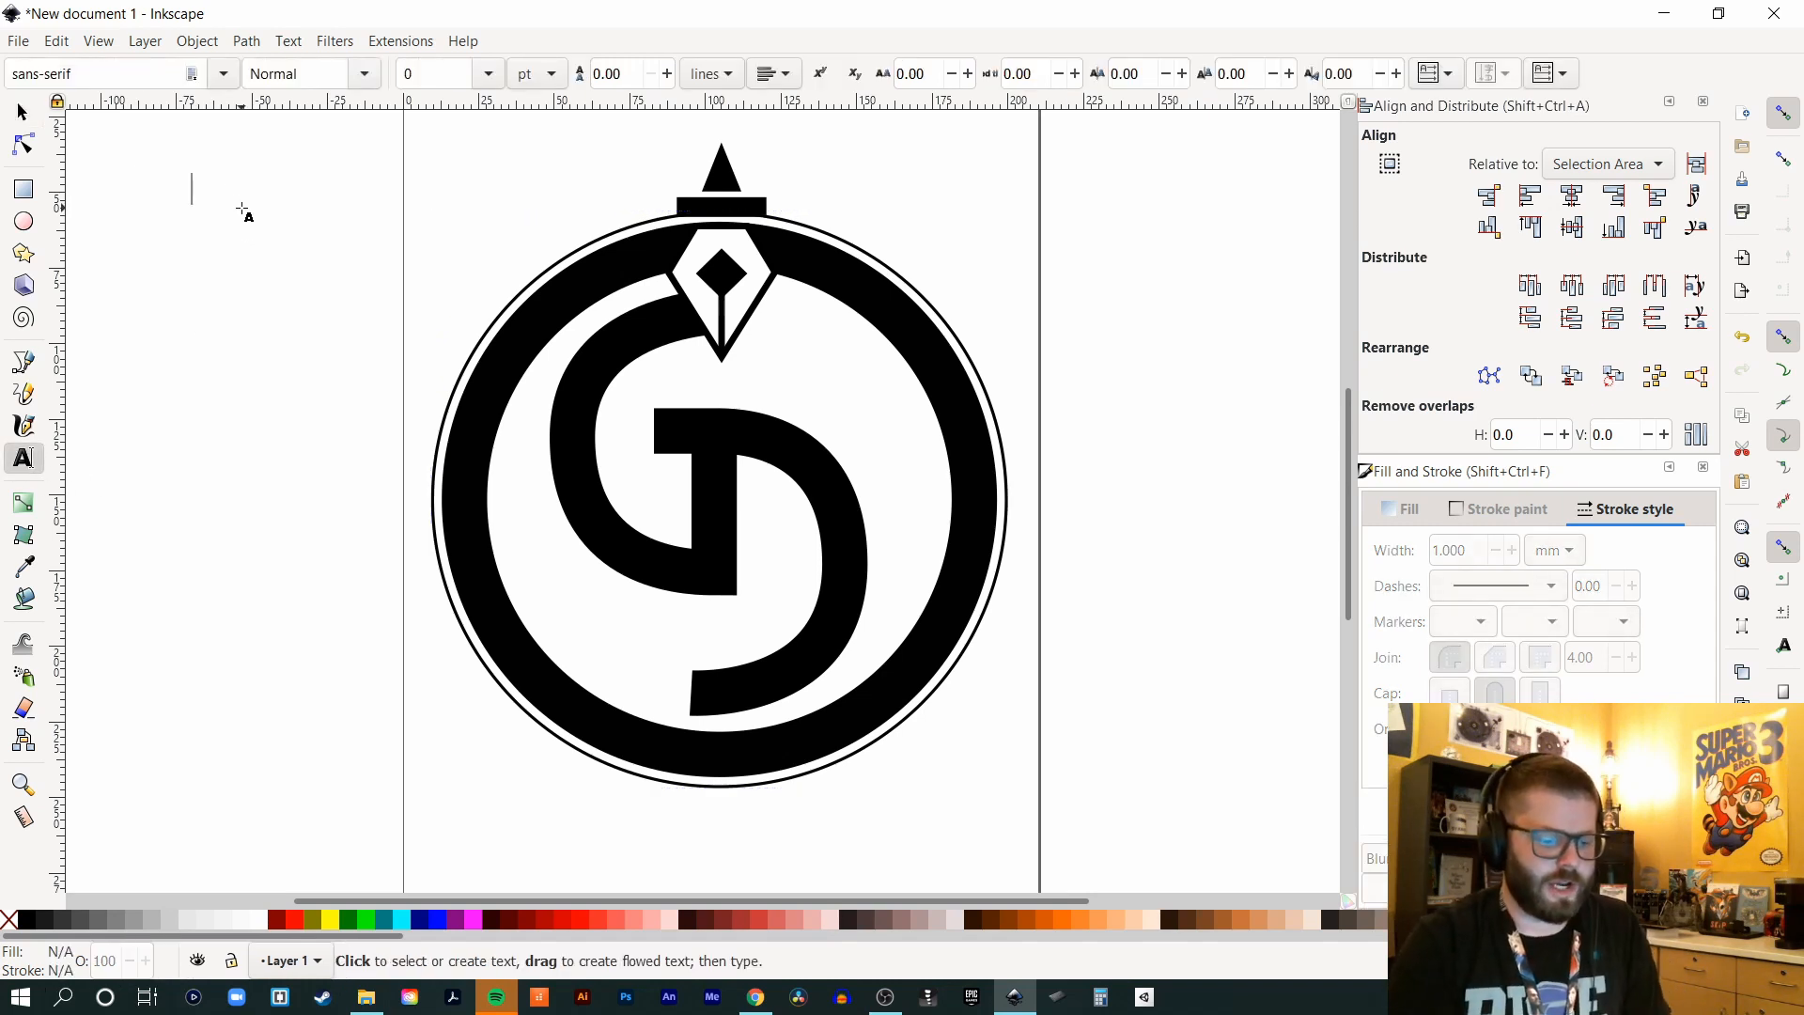
text(2020)
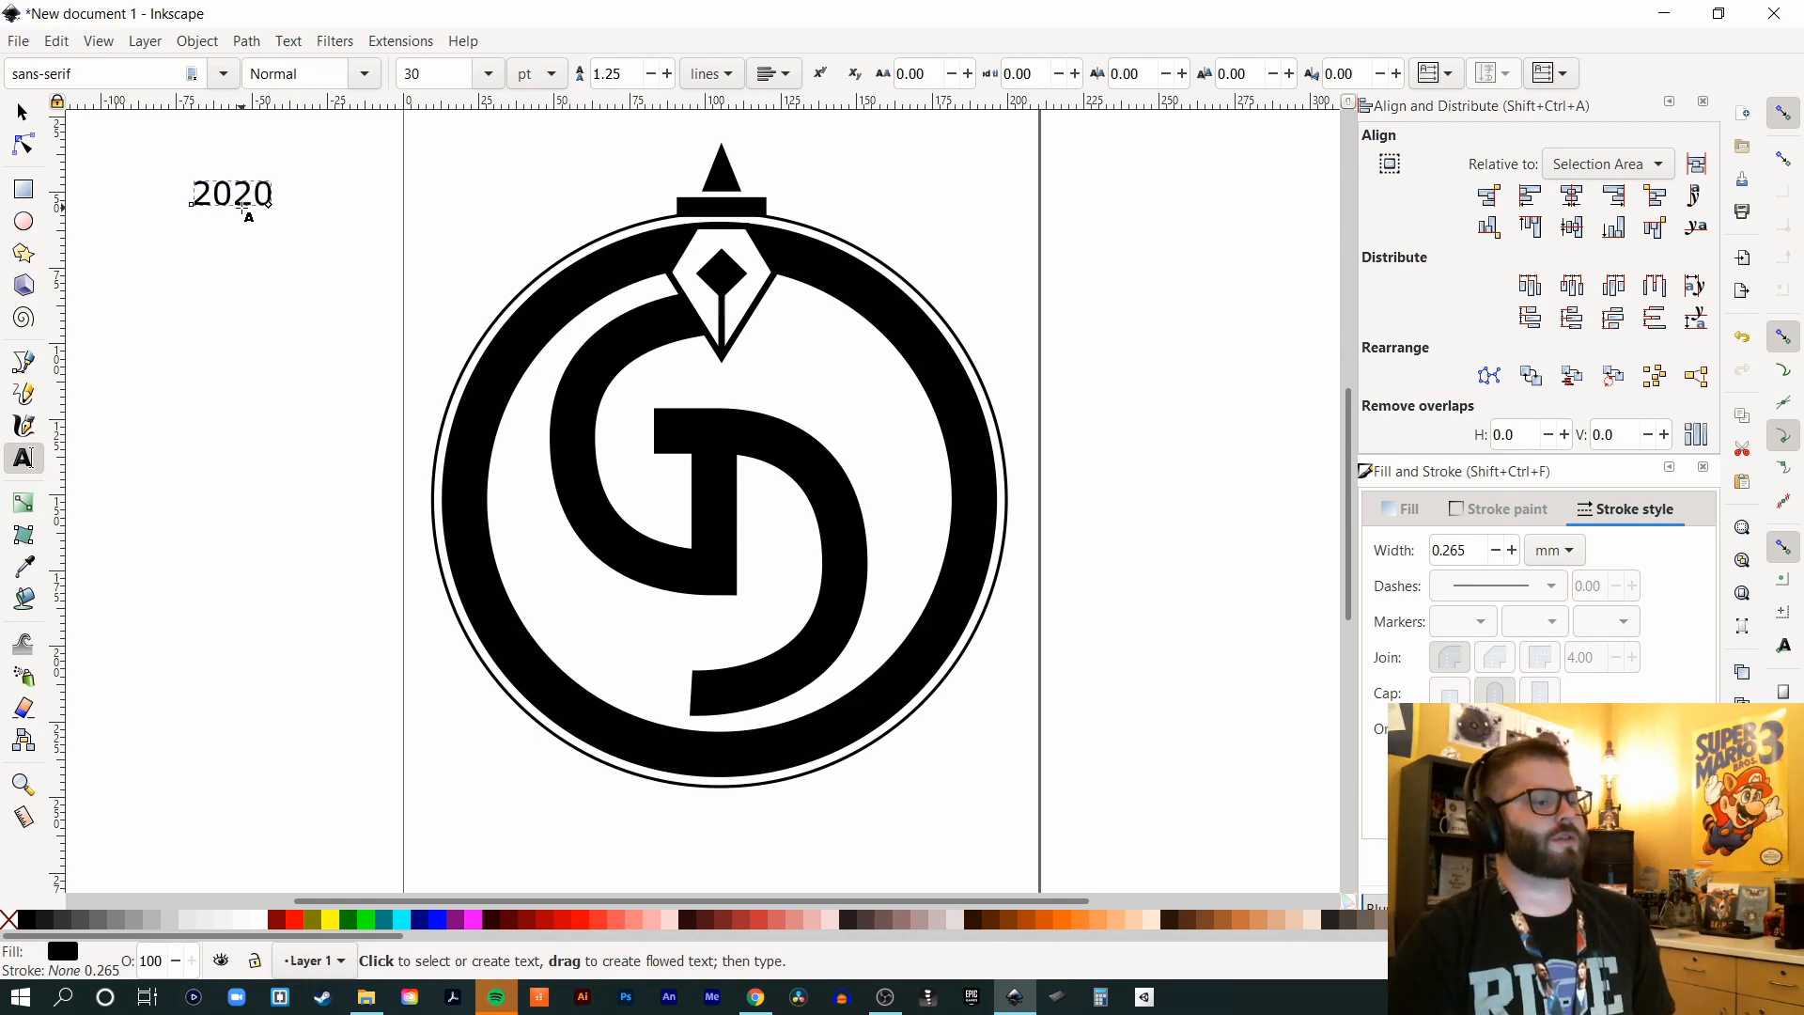
key(ctrl+a)
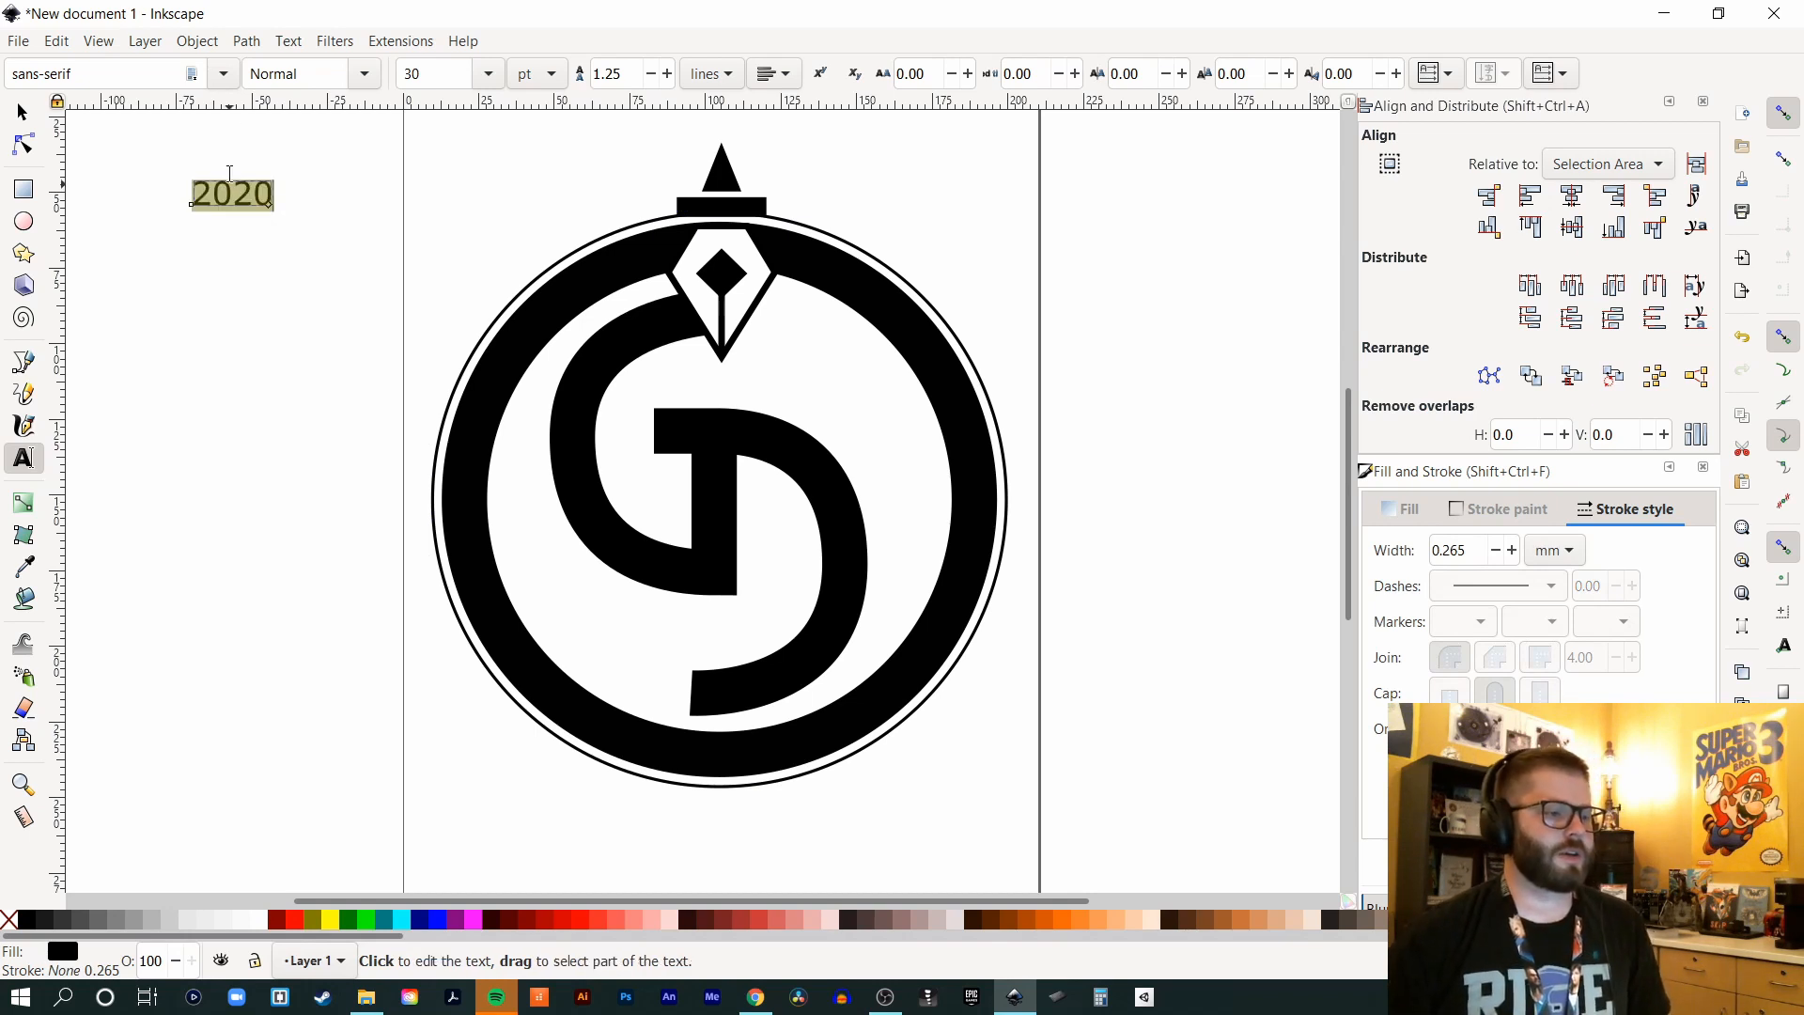
click(142, 71)
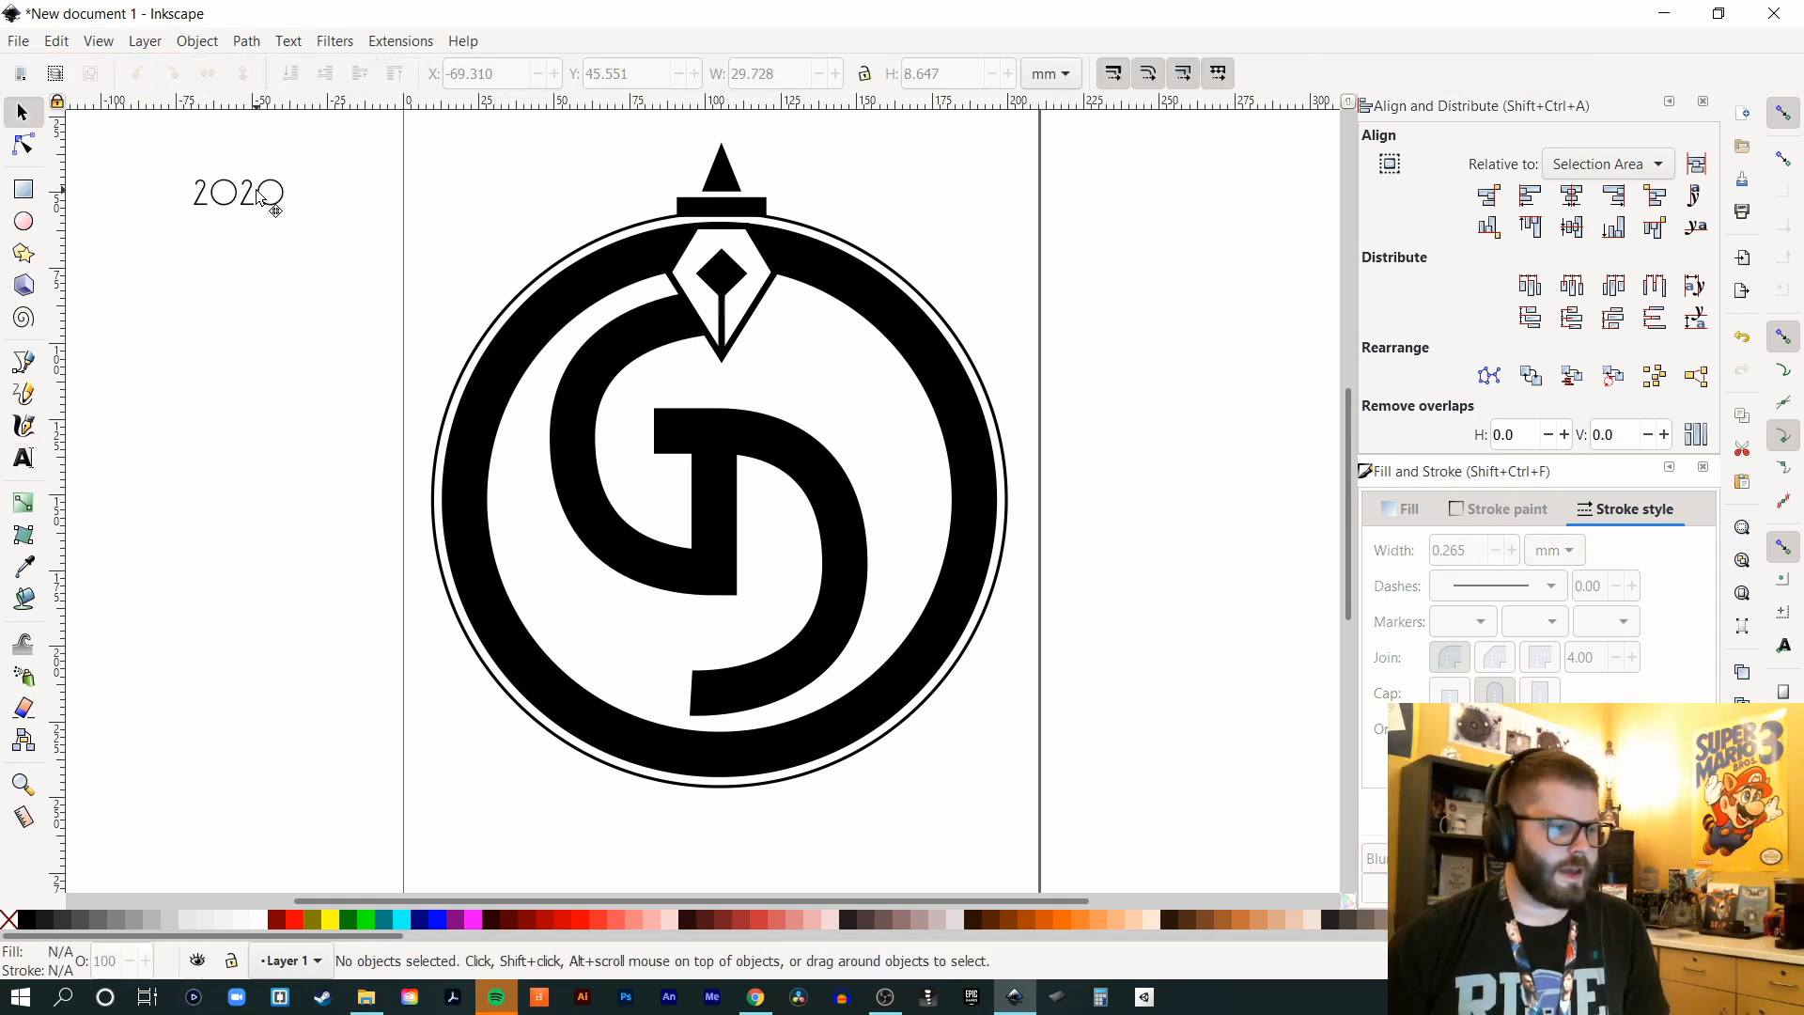
click(257, 195)
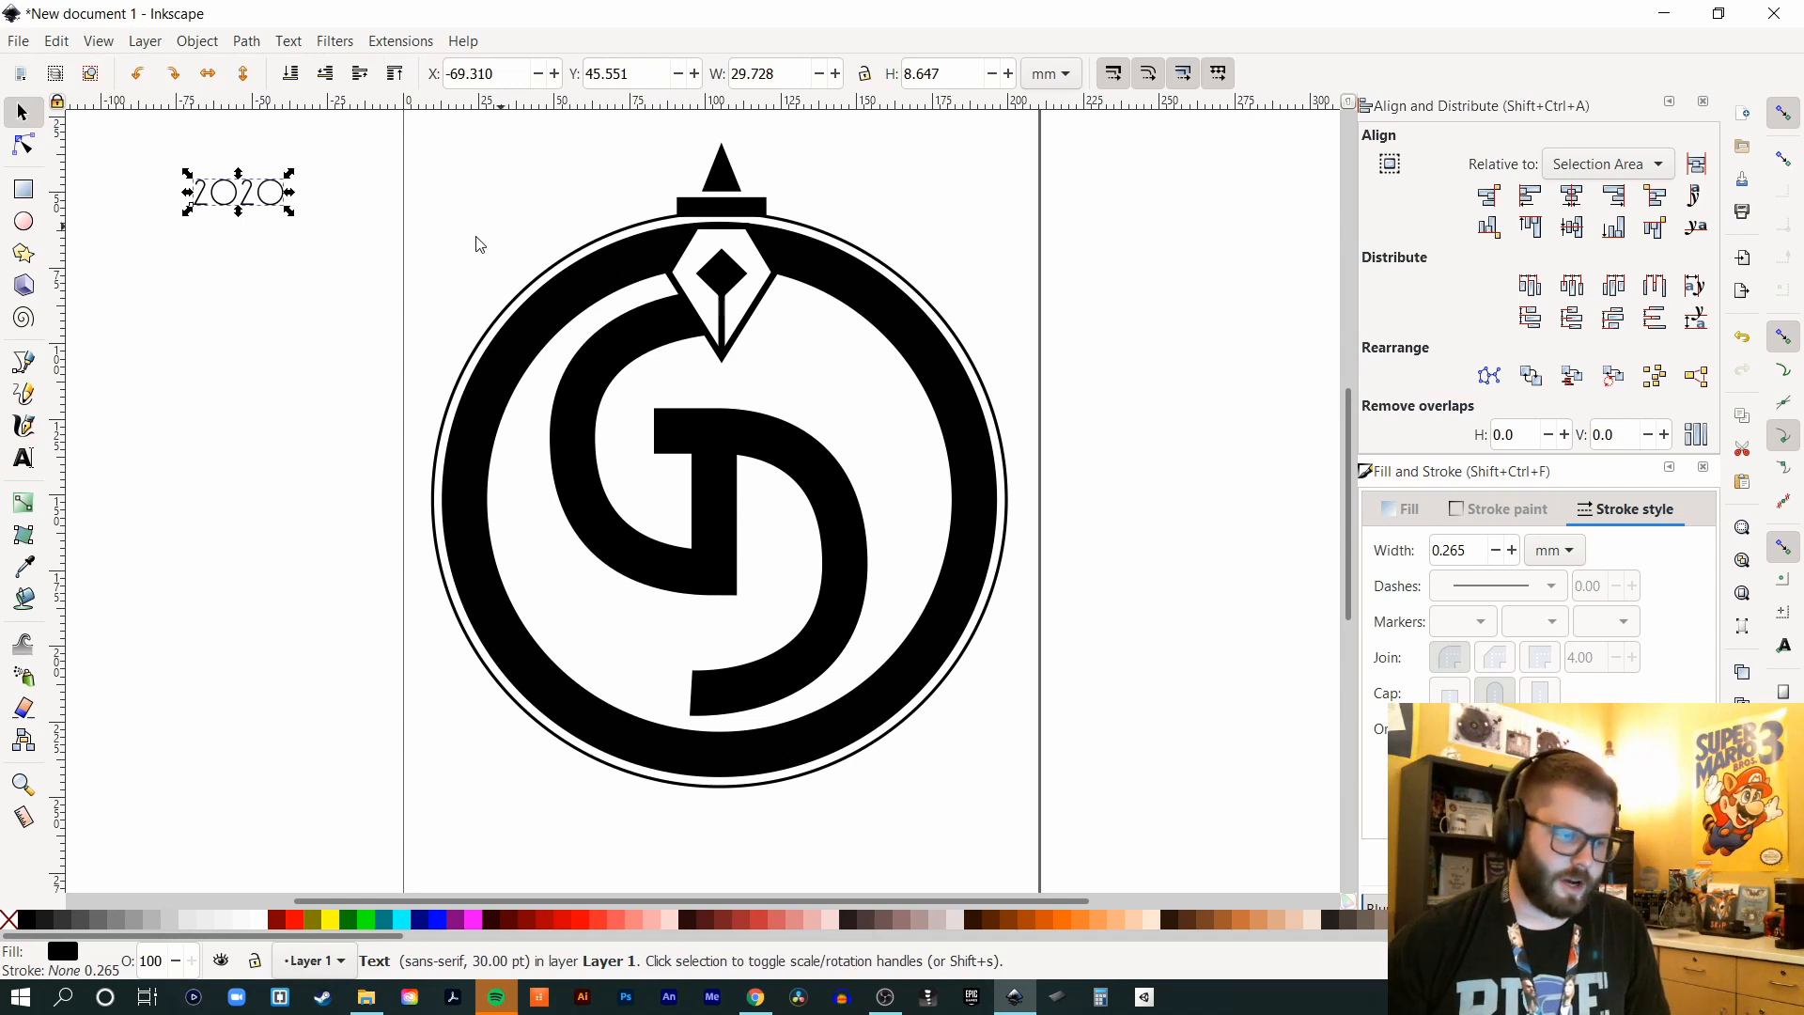
shift+click(540, 286)
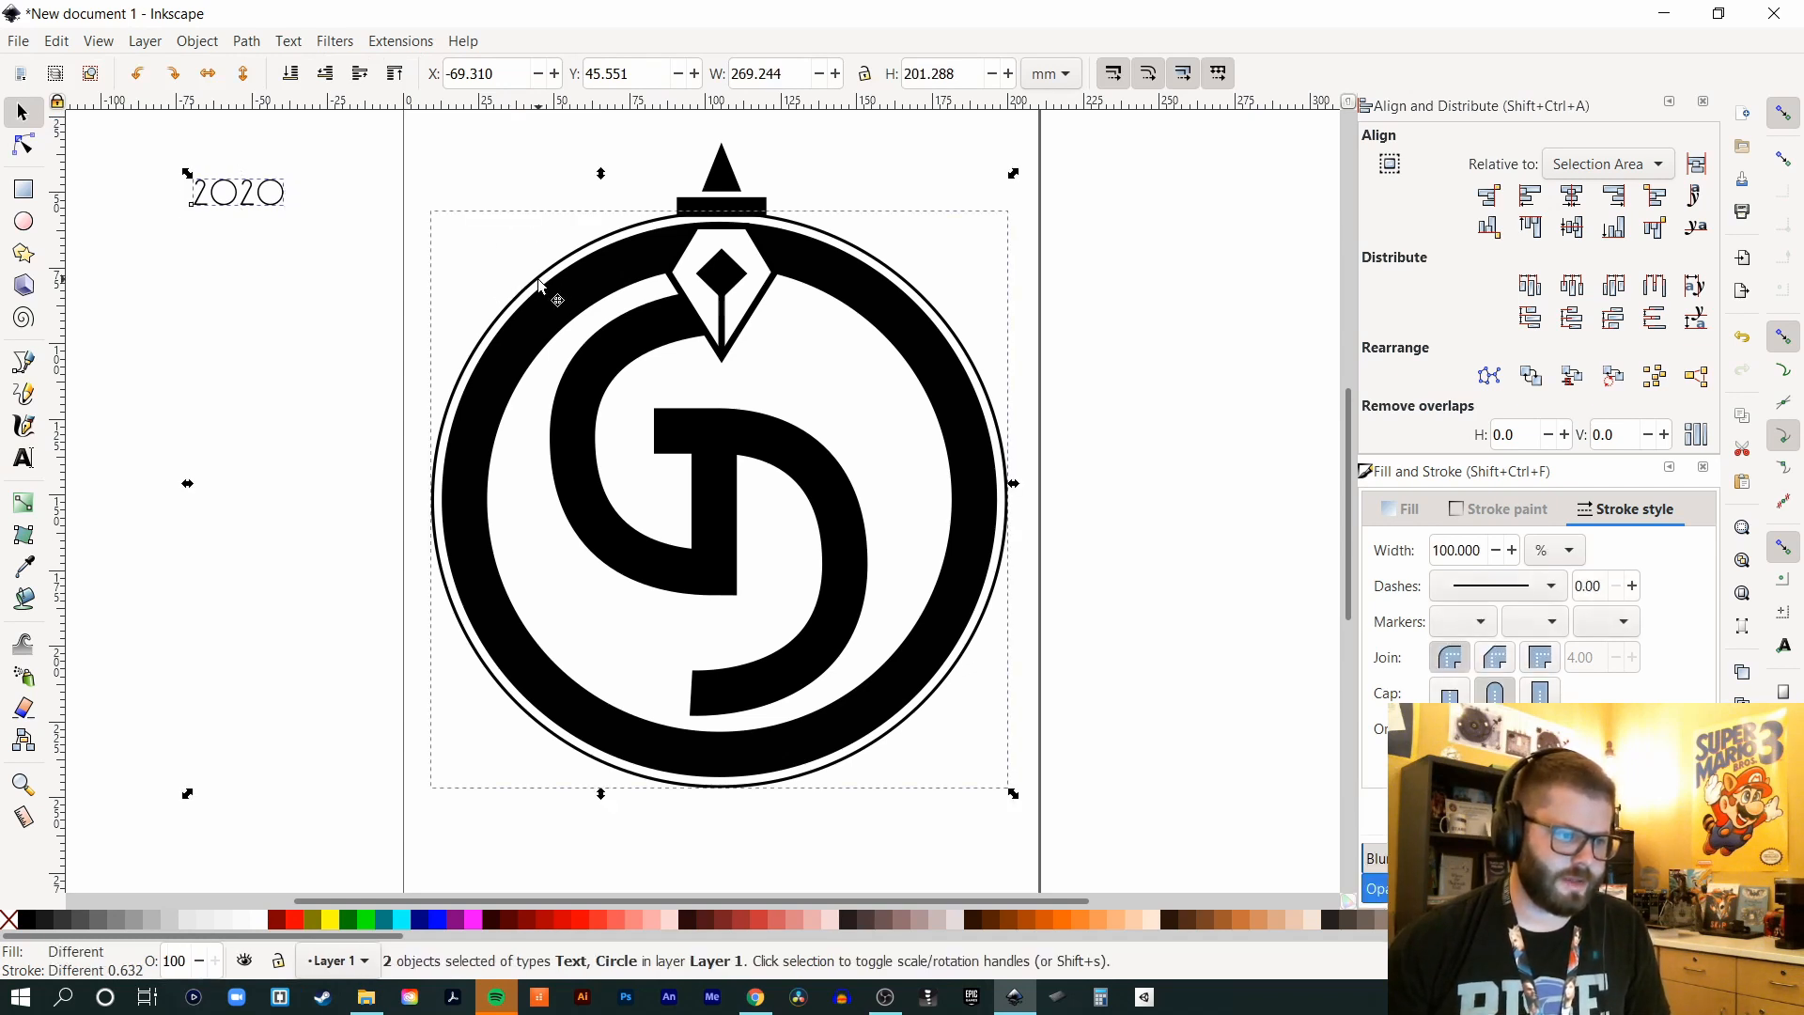
- Put the 2020 text on the outer circle path and rotate it to sit at the top
click(287, 42)
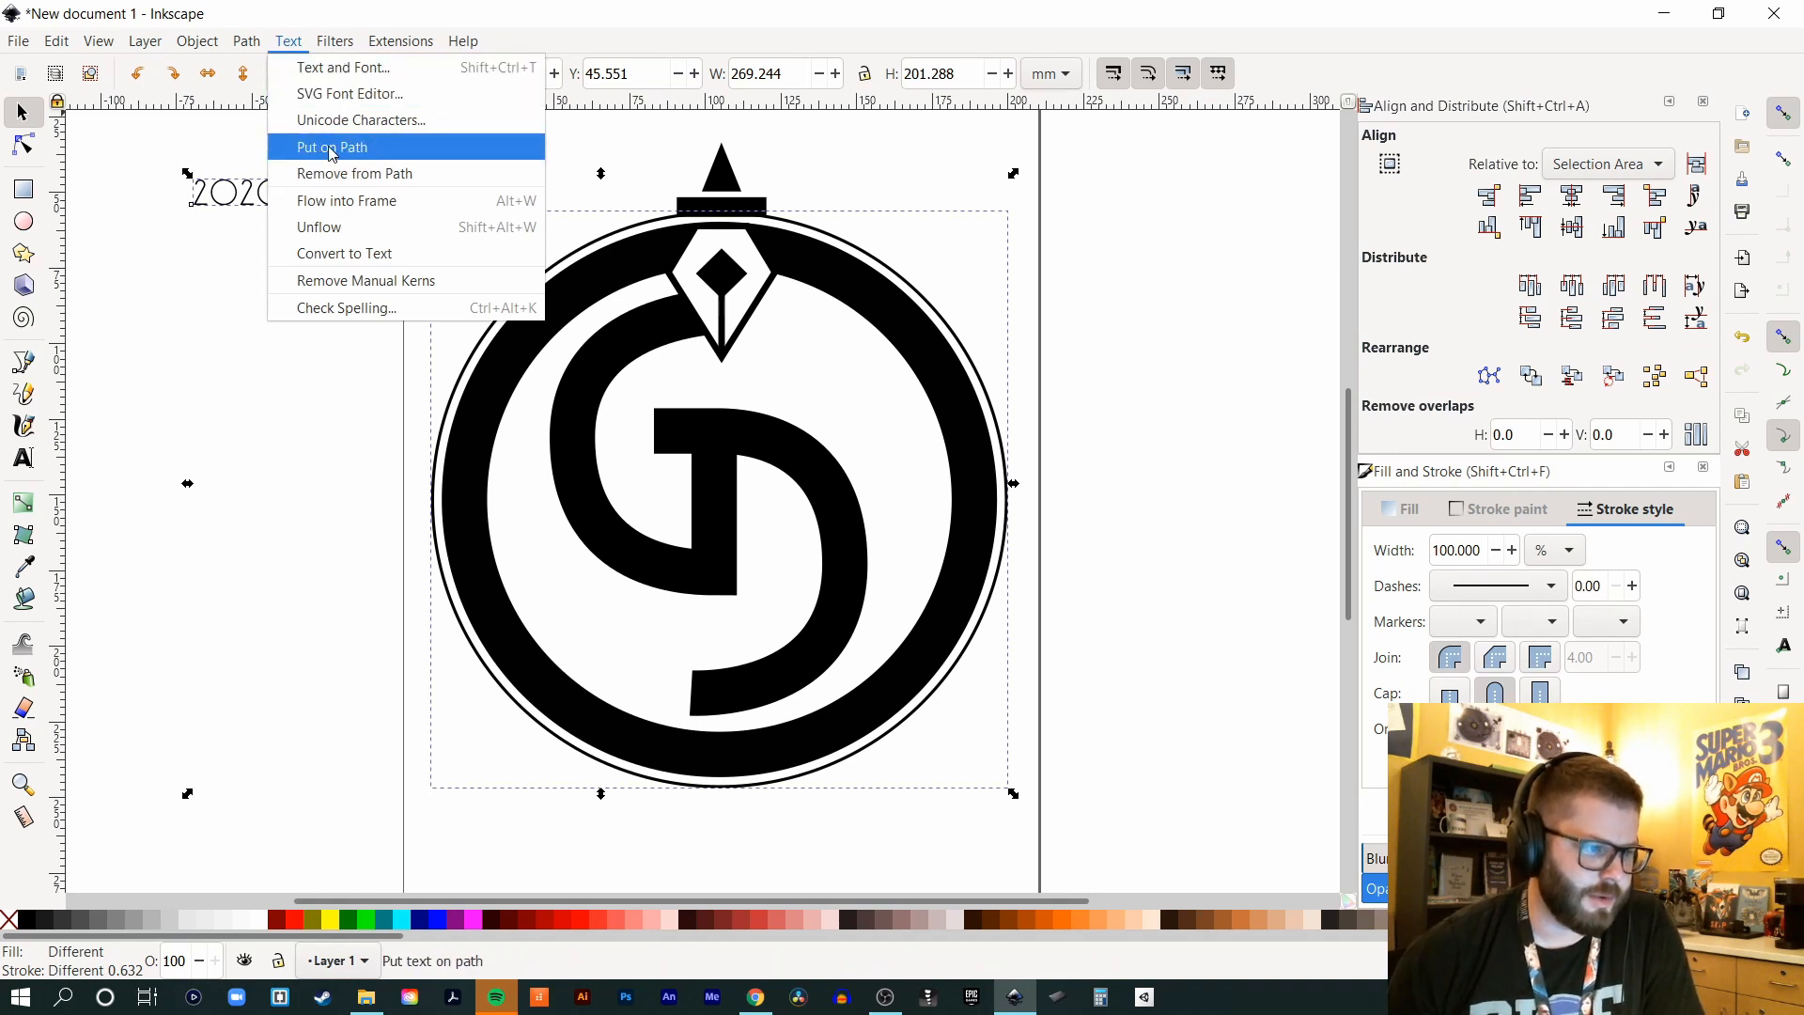
click(363, 151)
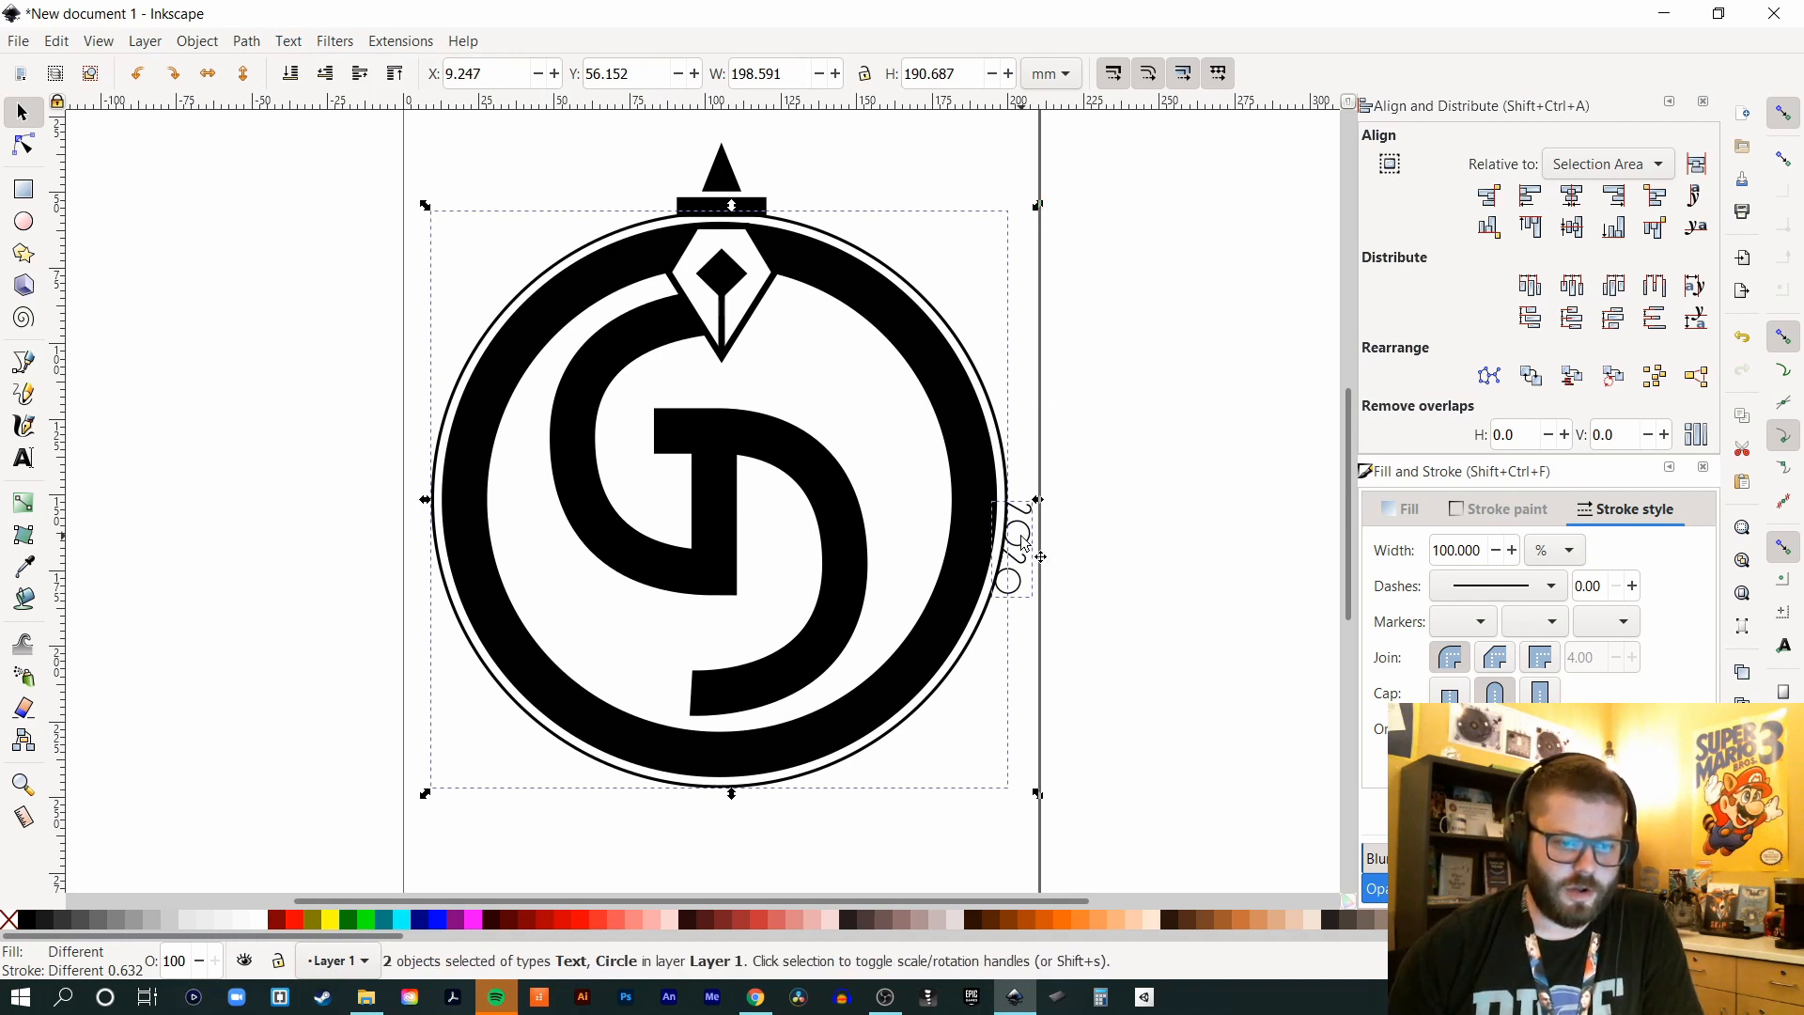
click(993, 411)
drag(1037, 206, 711, 173)
- Select the thin outer circle and bring up its stroke paint settings
click(958, 287)
click(921, 296)
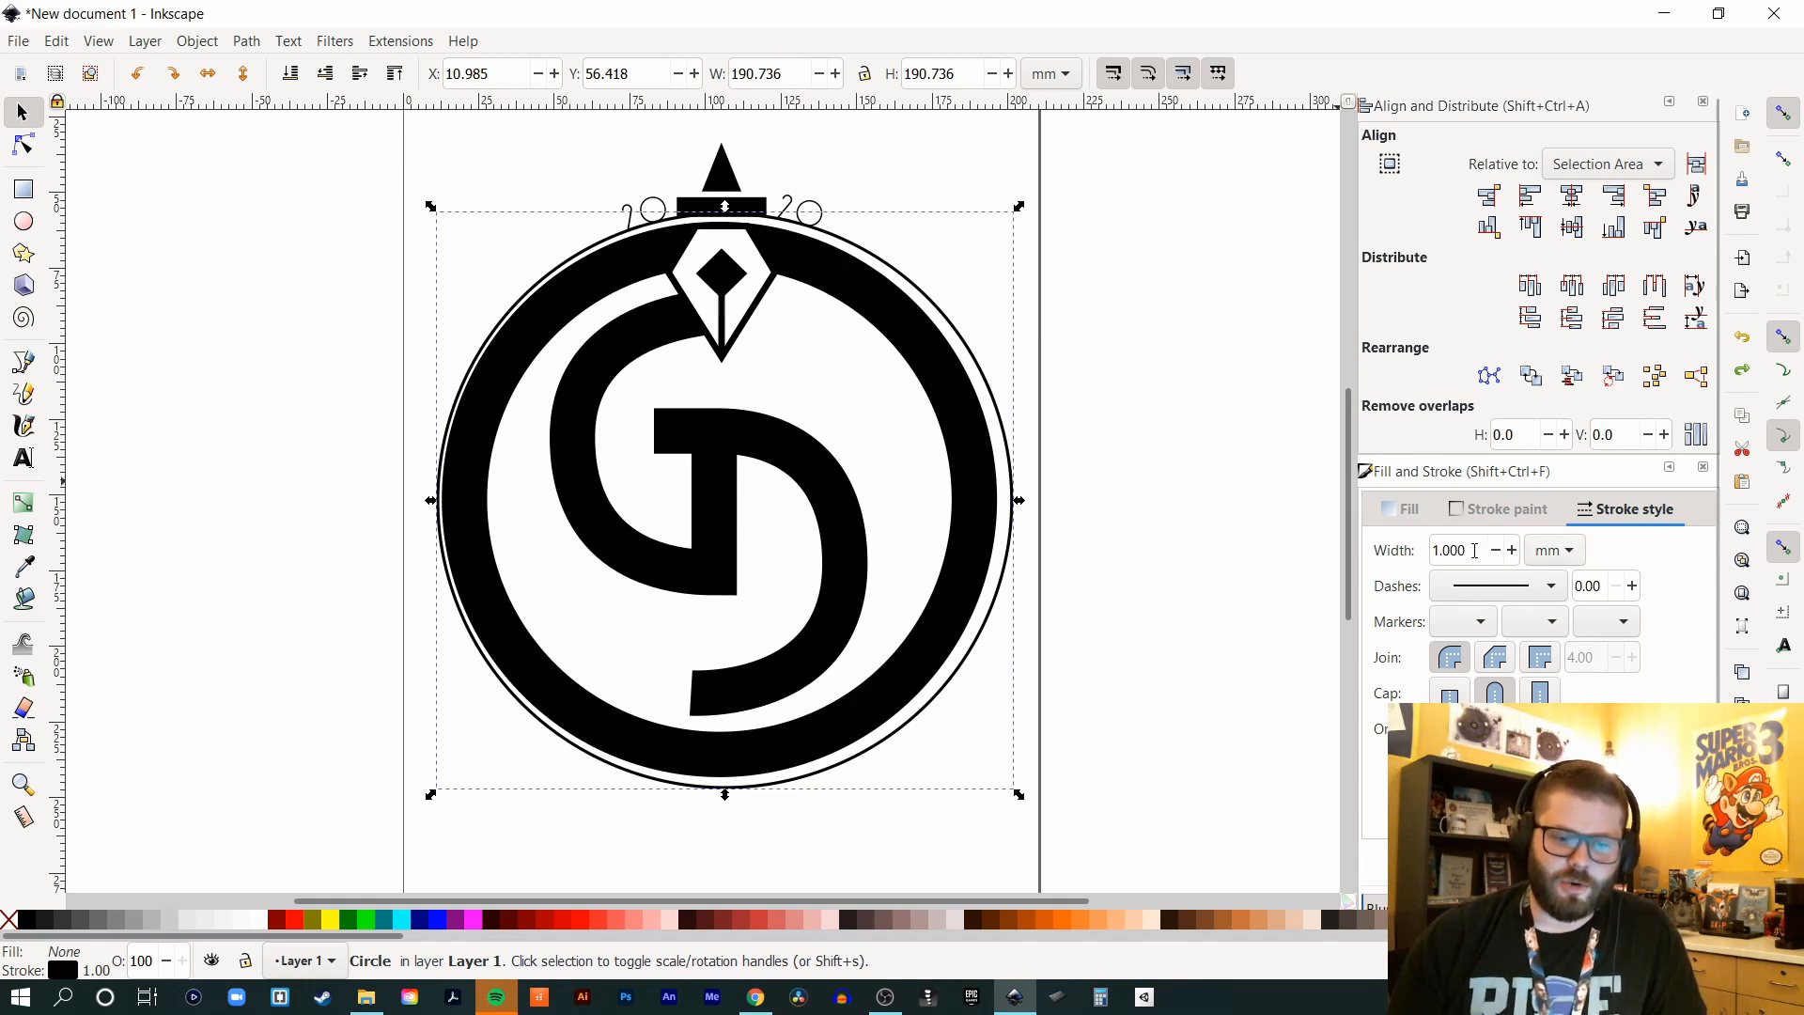
click(1499, 509)
- Remove the outer circle's stroke and select all of the curved 2020 text
click(1387, 552)
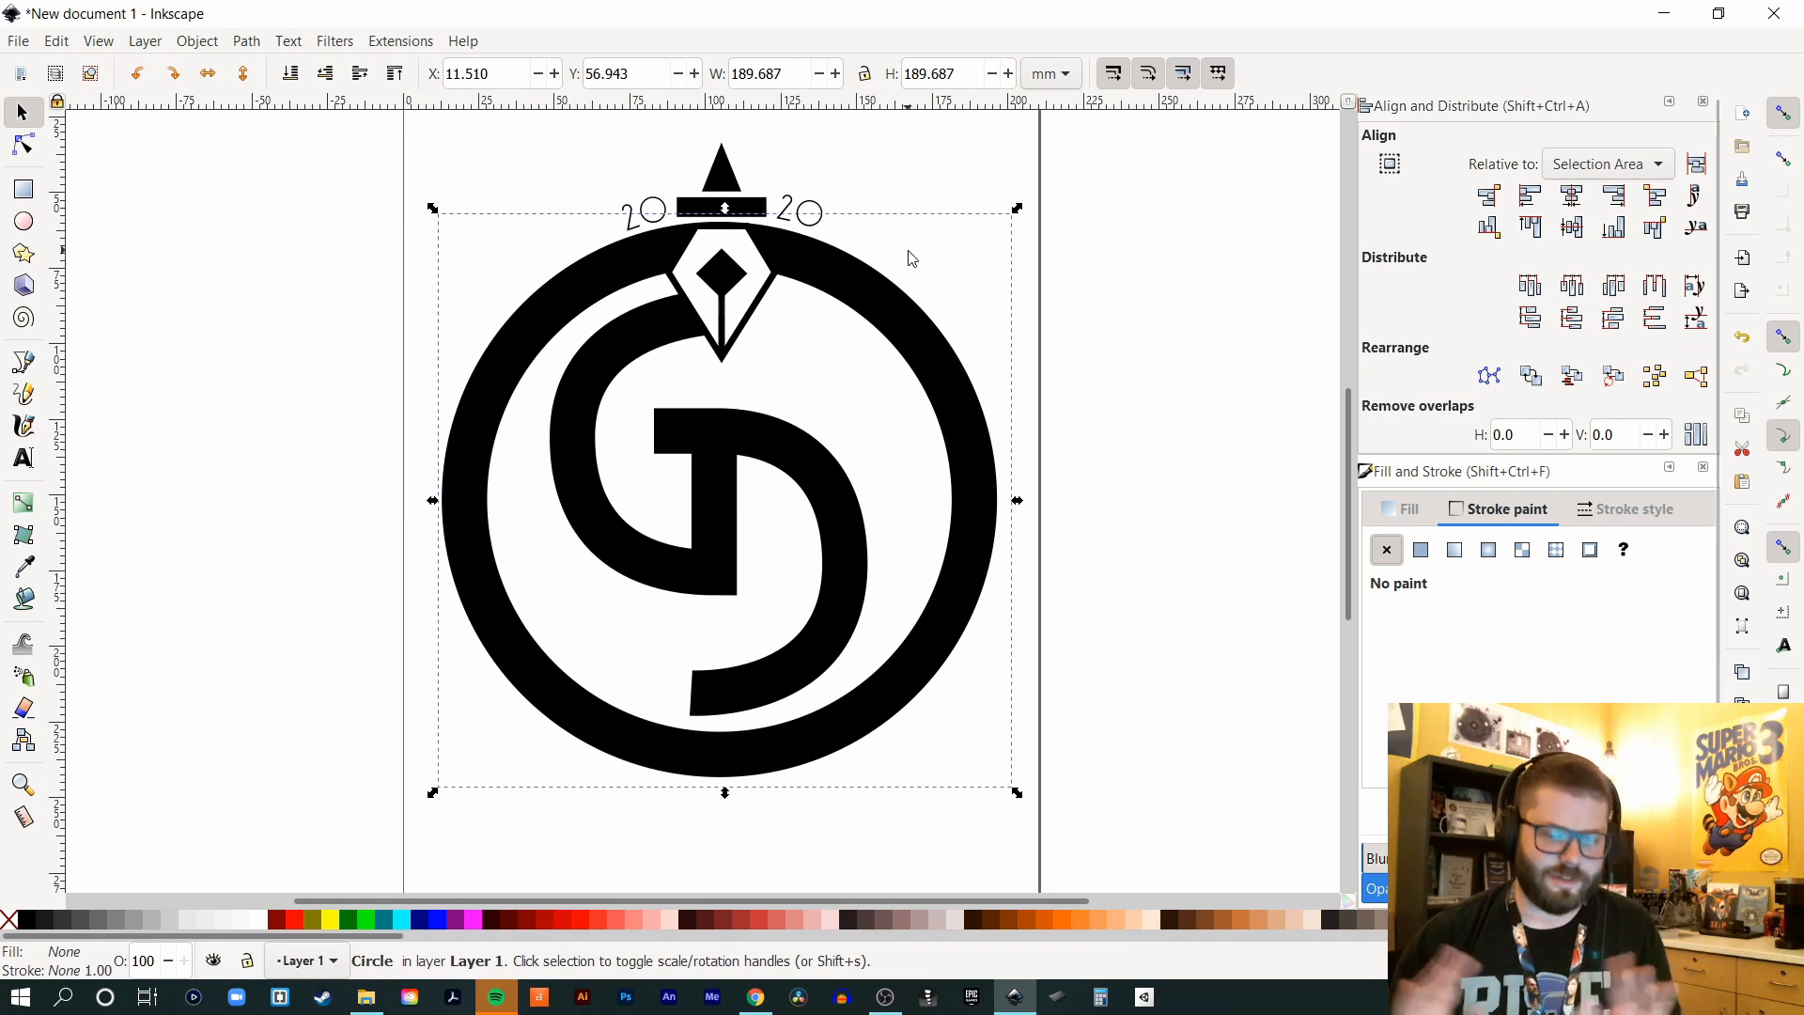
key(Escape)
key(t)
click(828, 205)
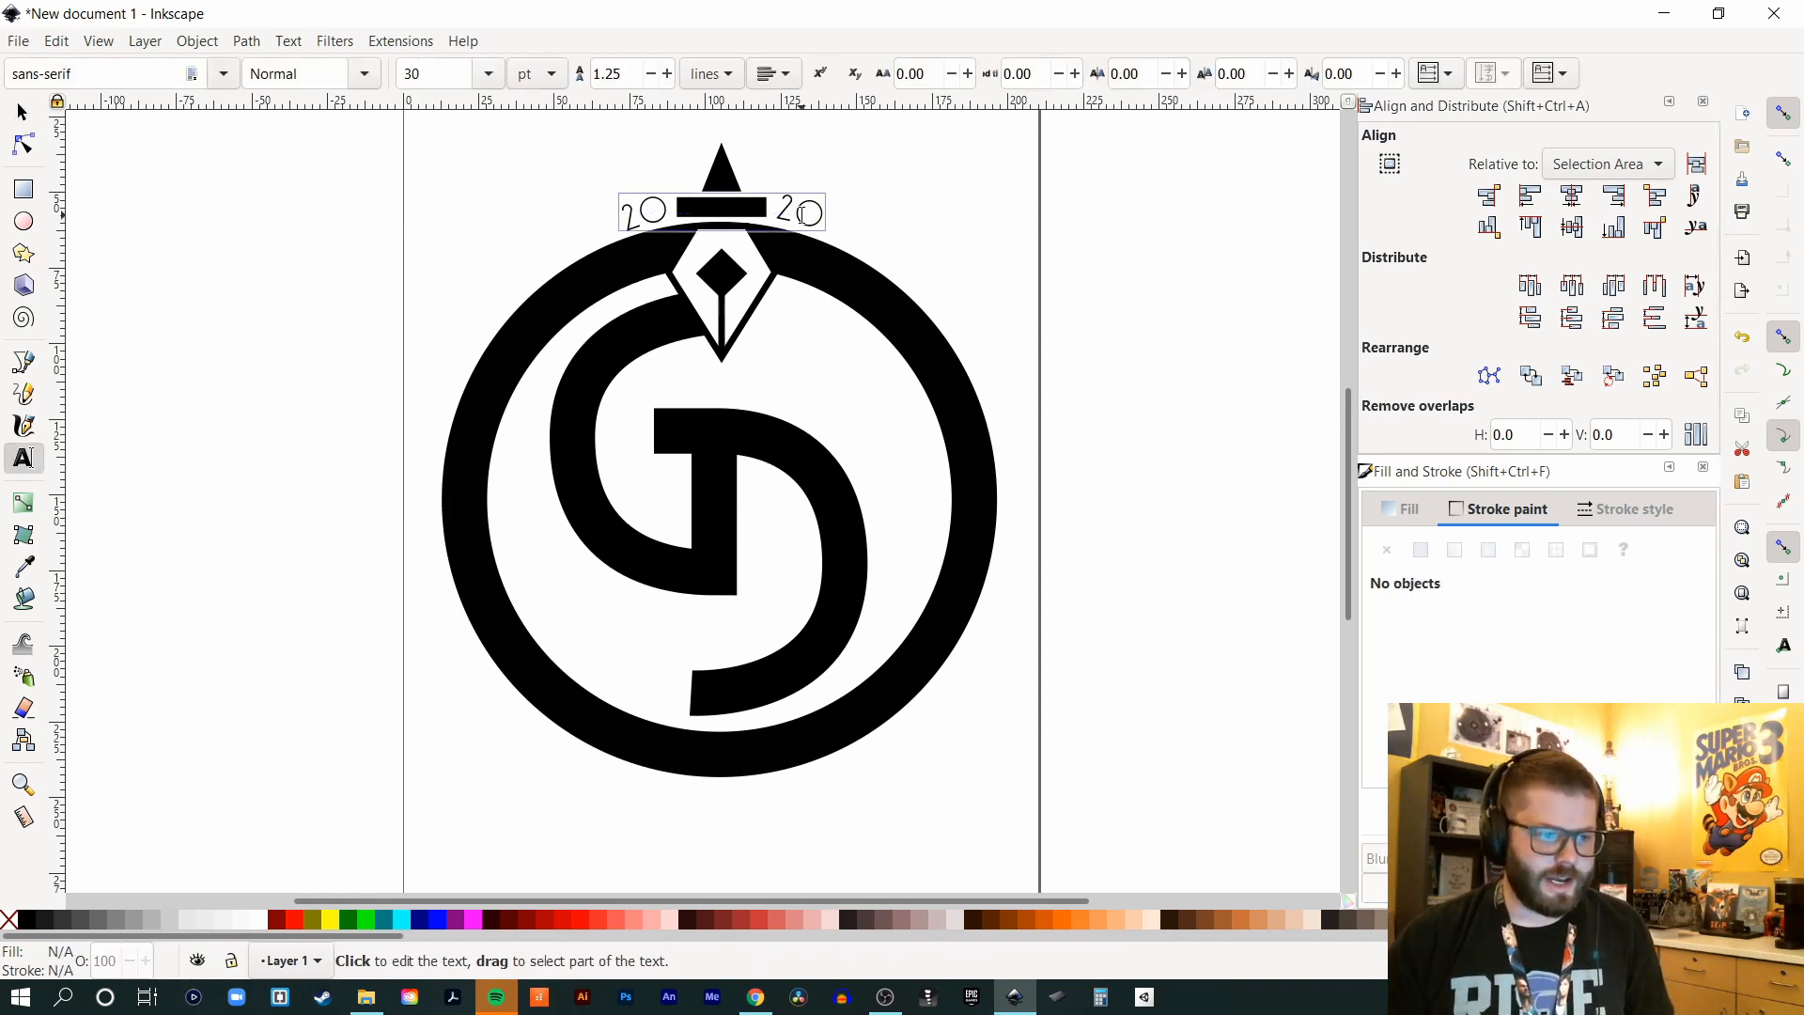
key(ctrl+a)
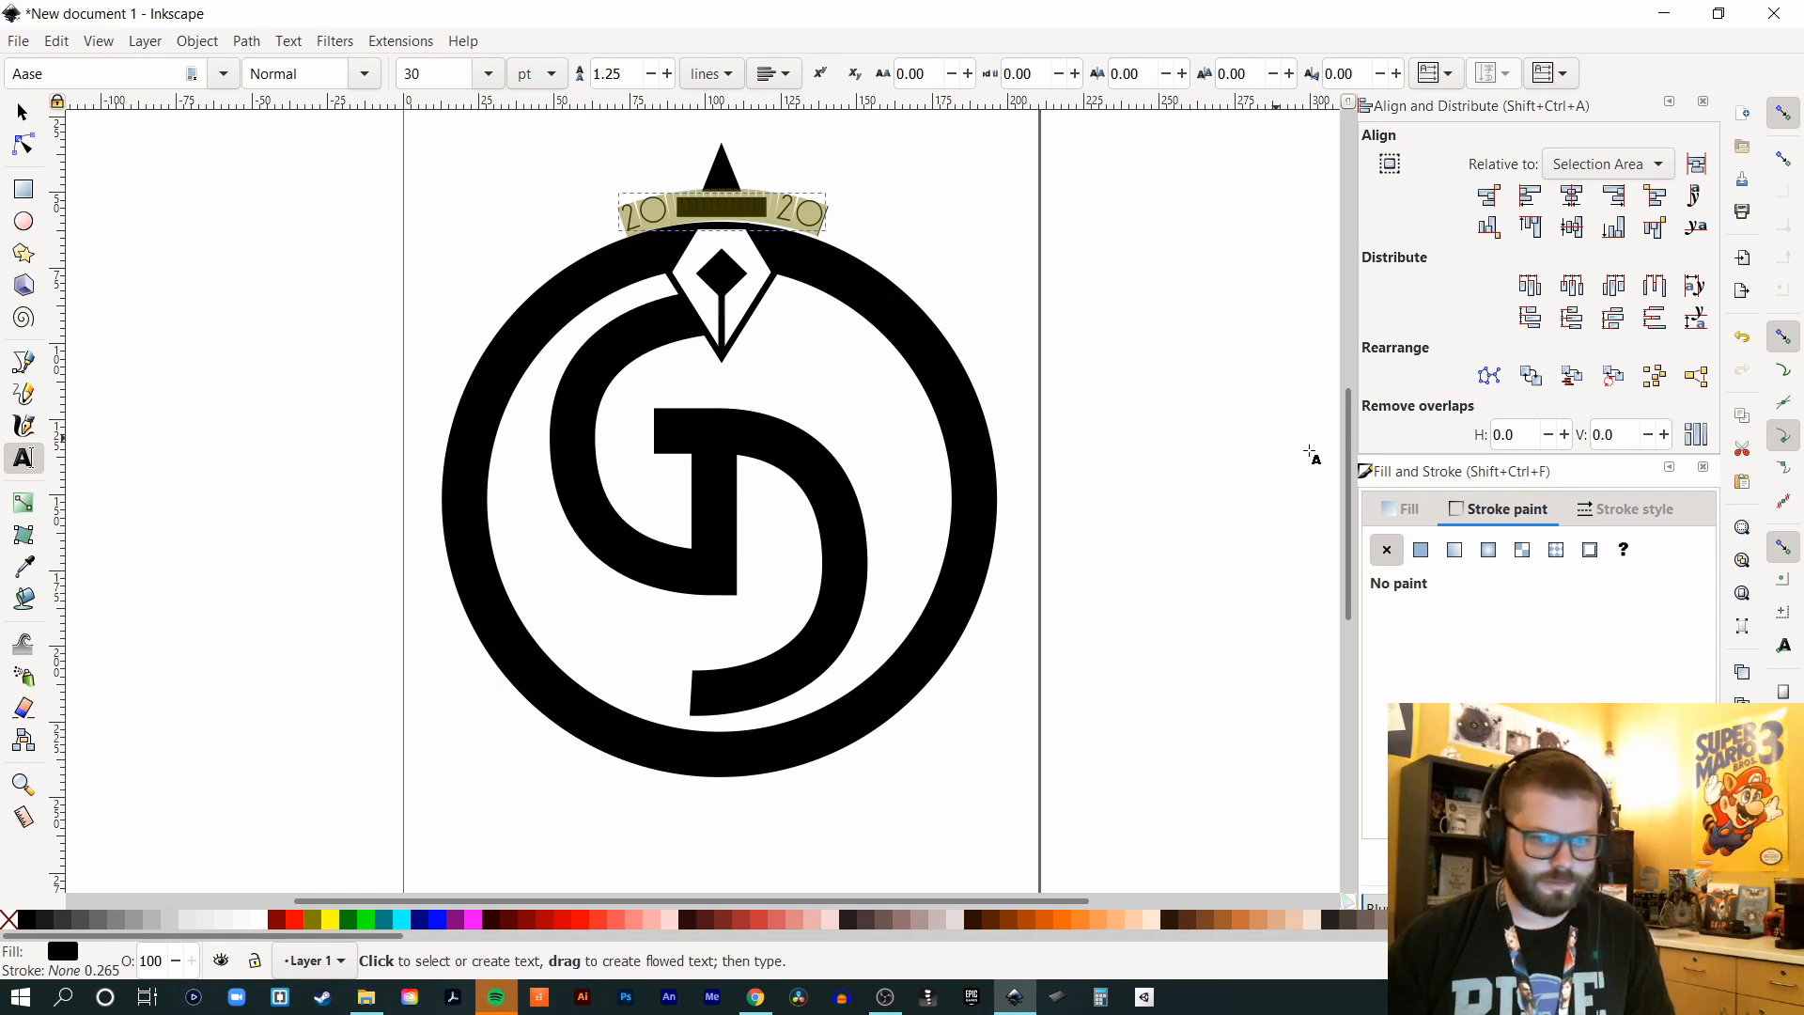
- Give the 2020 text a flat black stroke 1.265 mm wide
click(1419, 547)
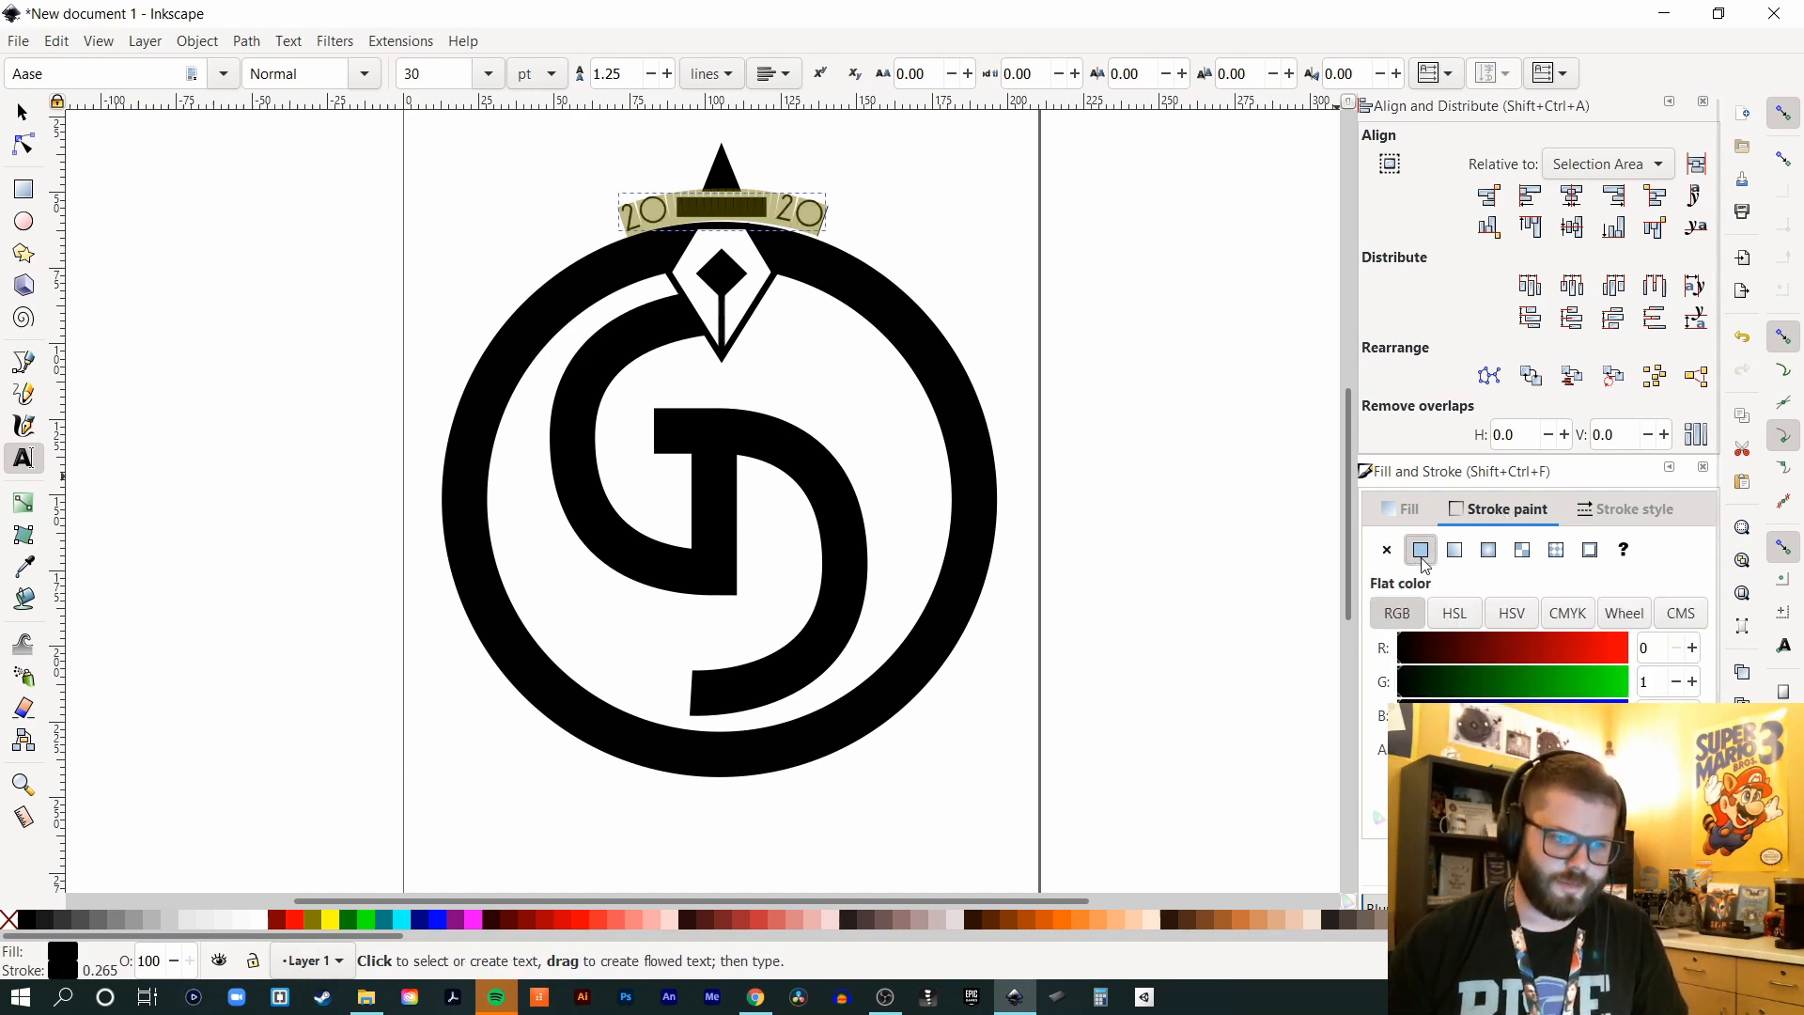
click(1620, 519)
click(1512, 551)
click(1512, 551)
click(1512, 550)
click(1511, 551)
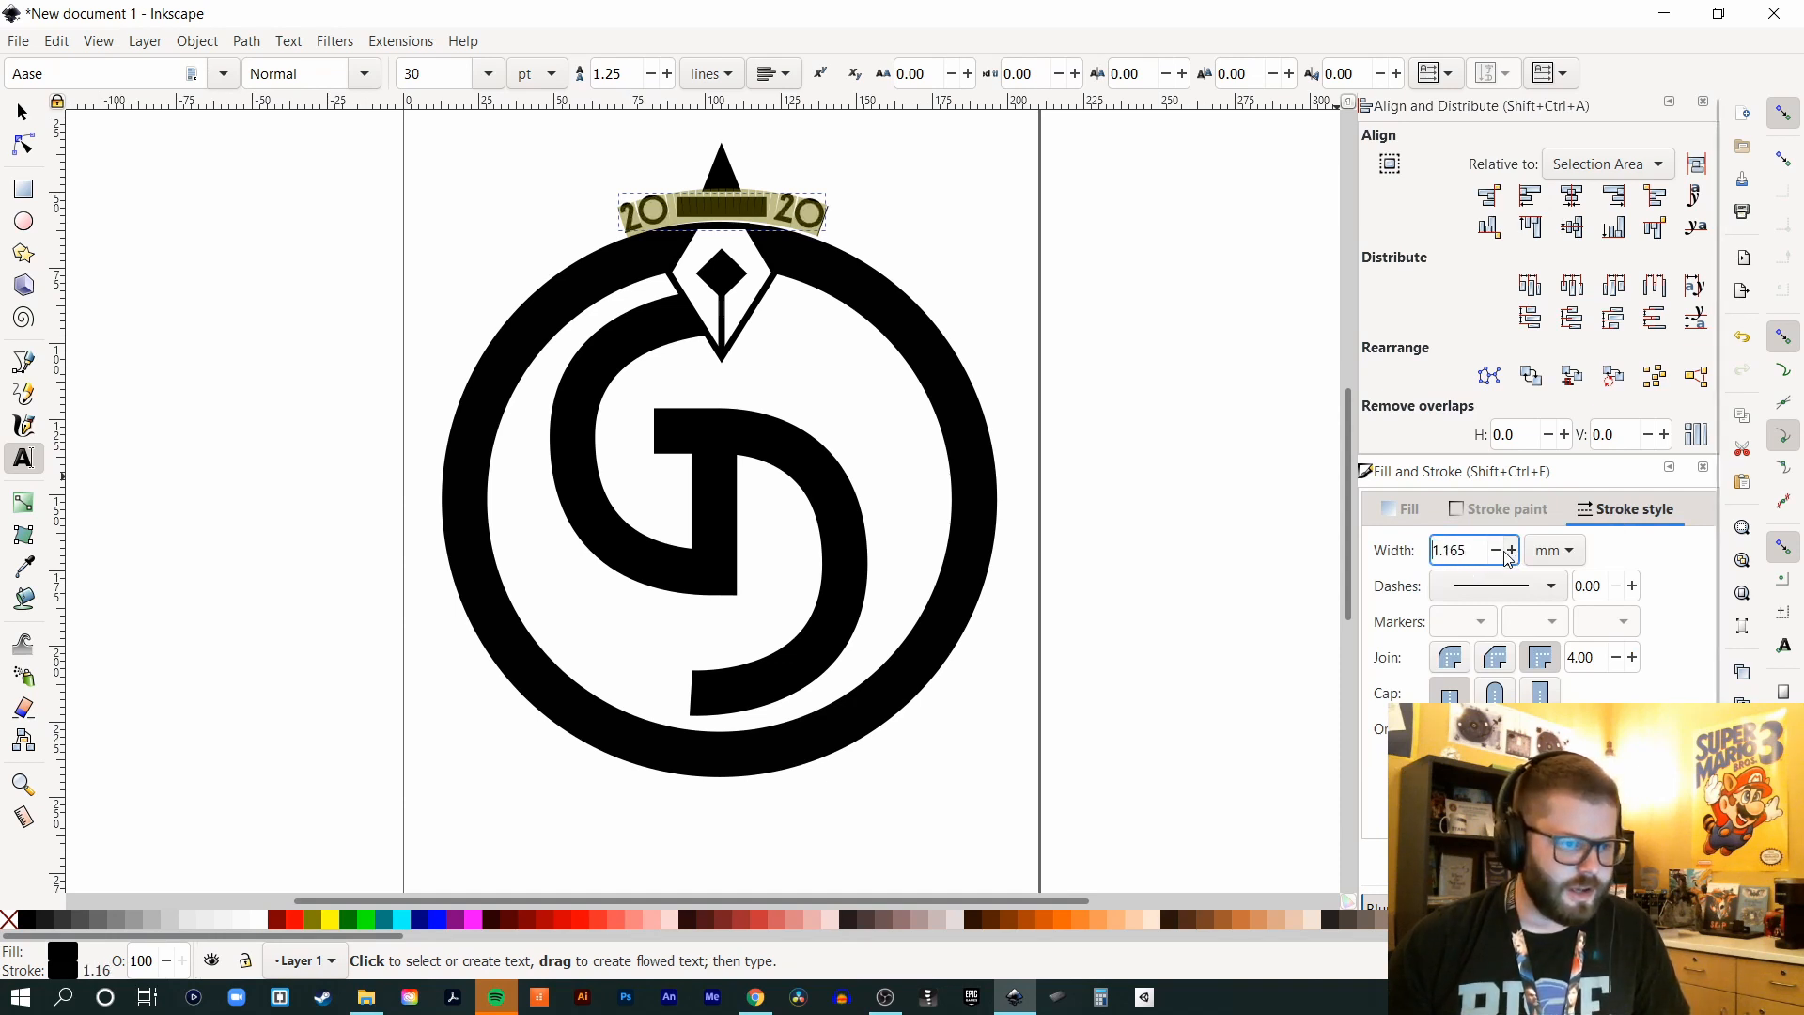
click(1510, 551)
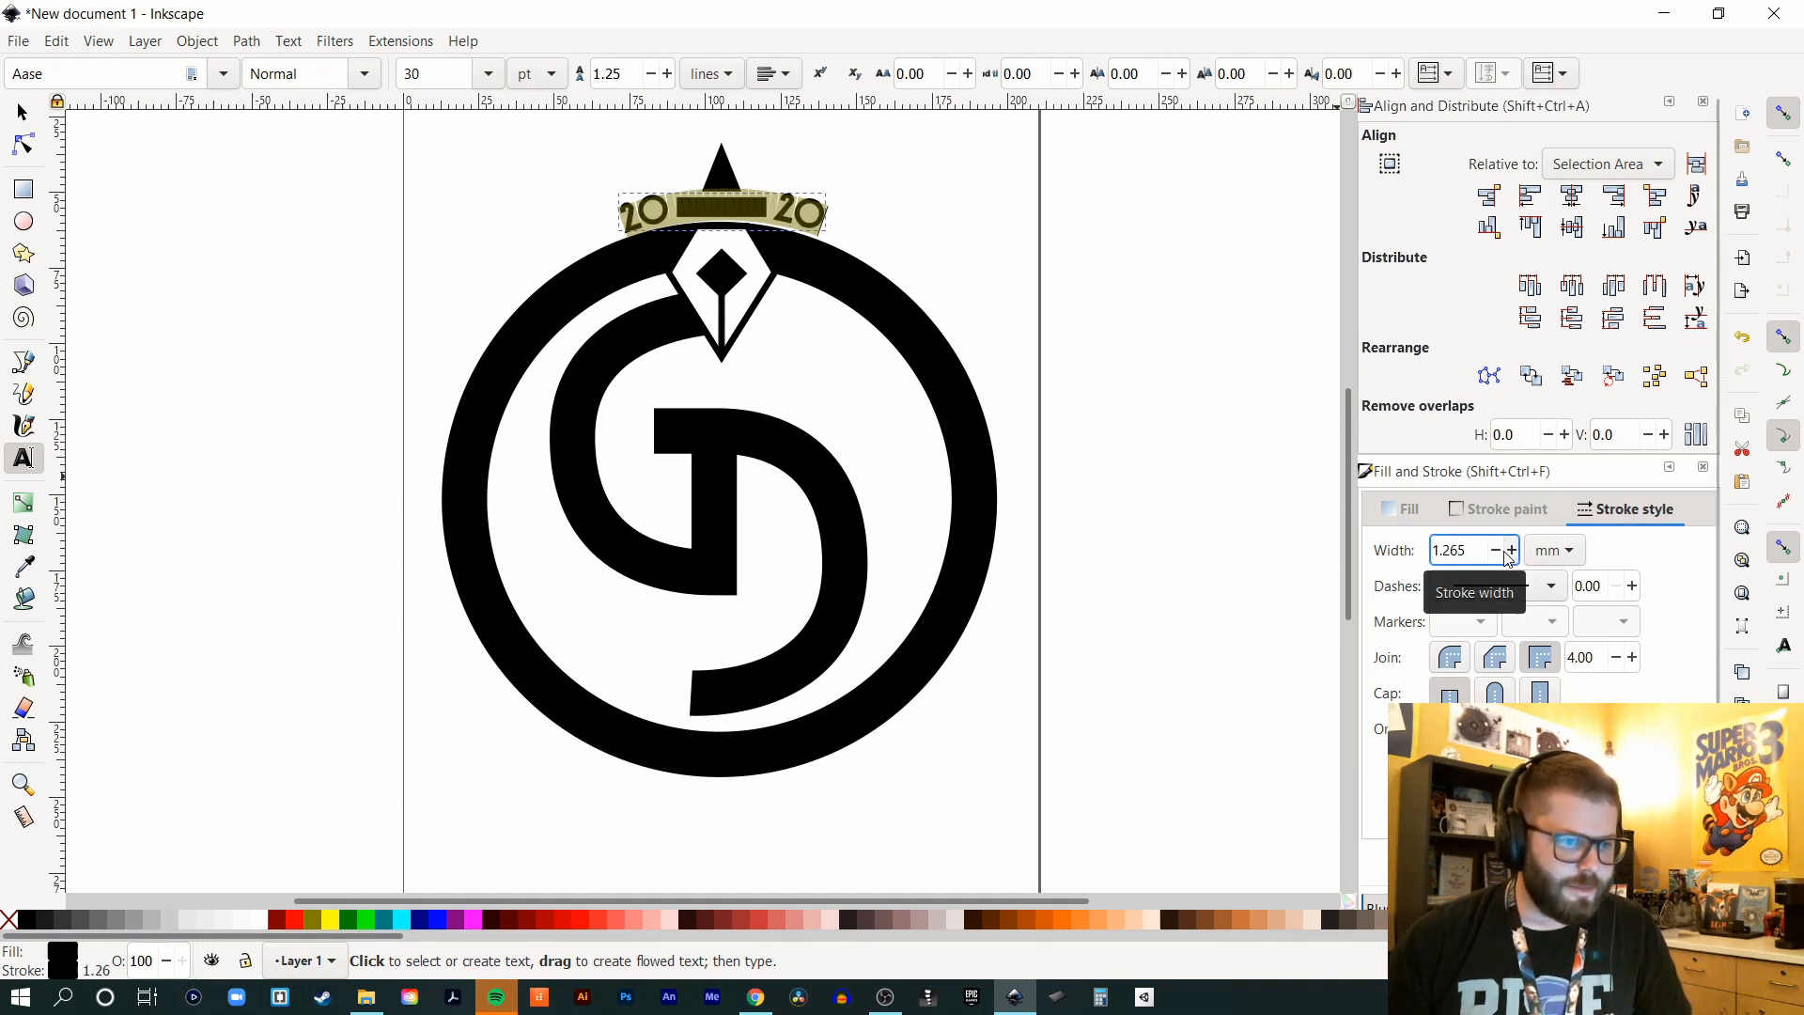
click(22, 113)
click(229, 168)
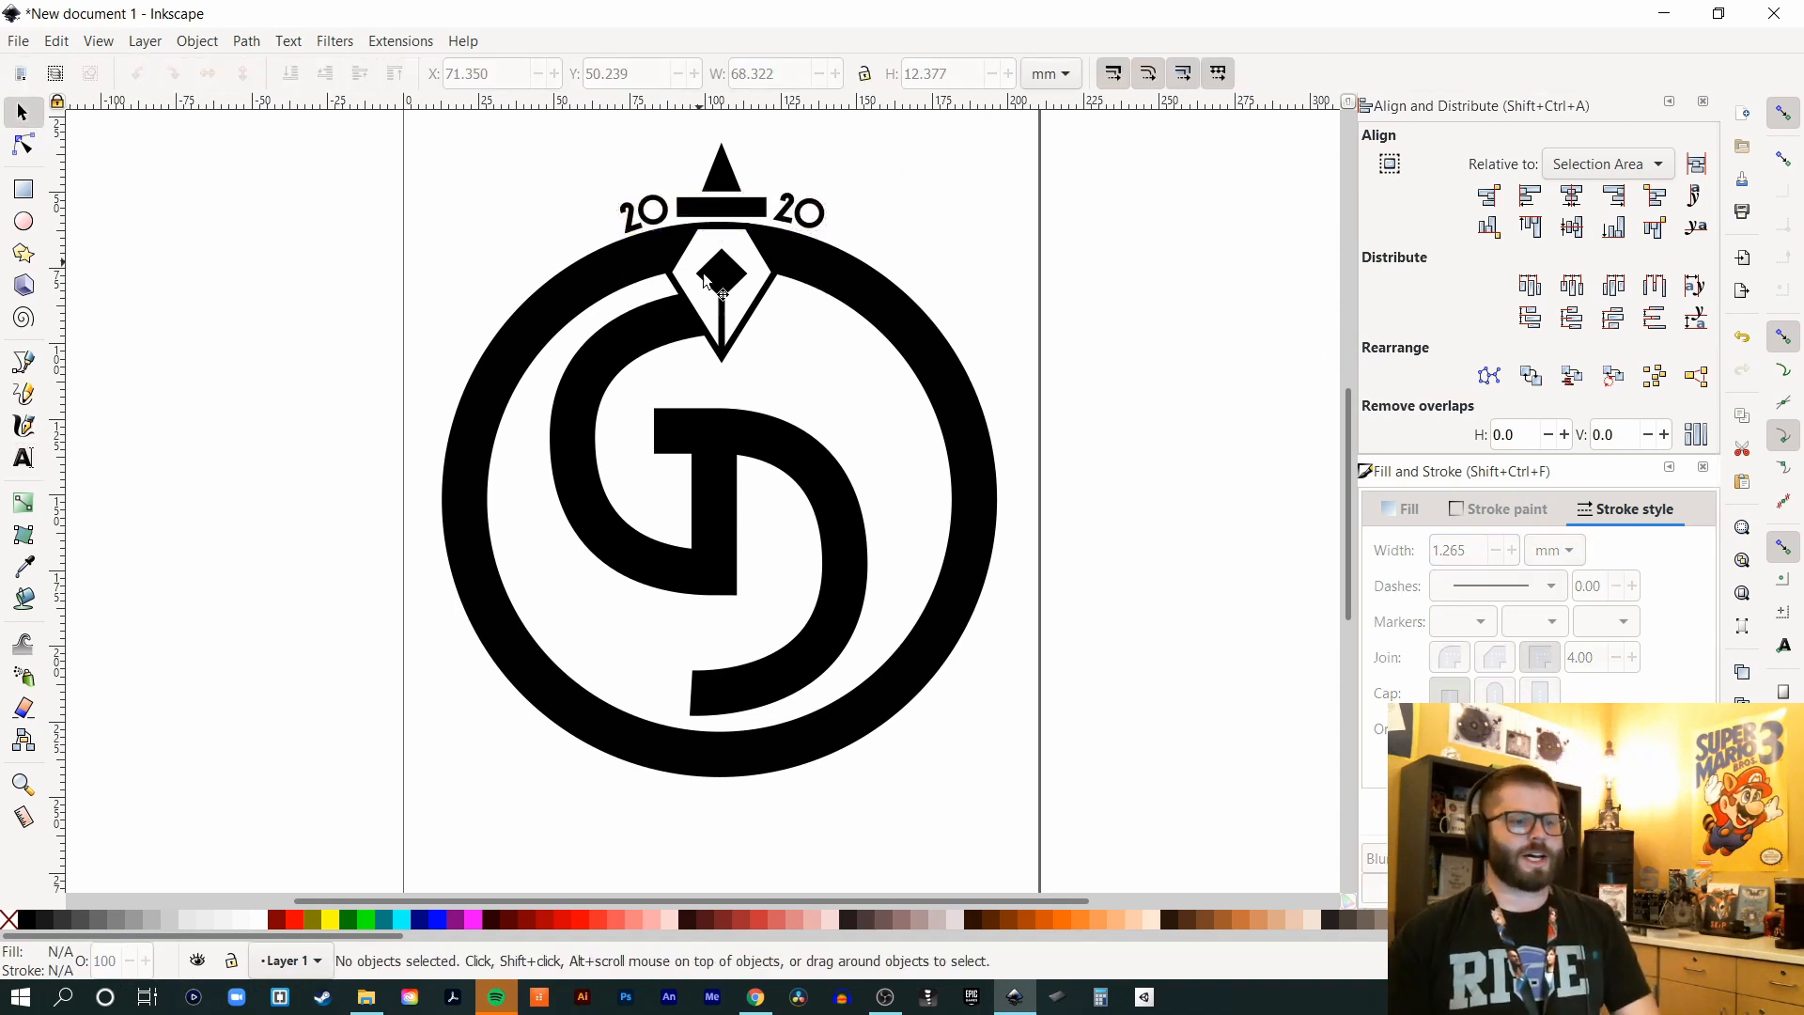
- Turn the curved 2020 text's fill red by raising R to 255
click(743, 299)
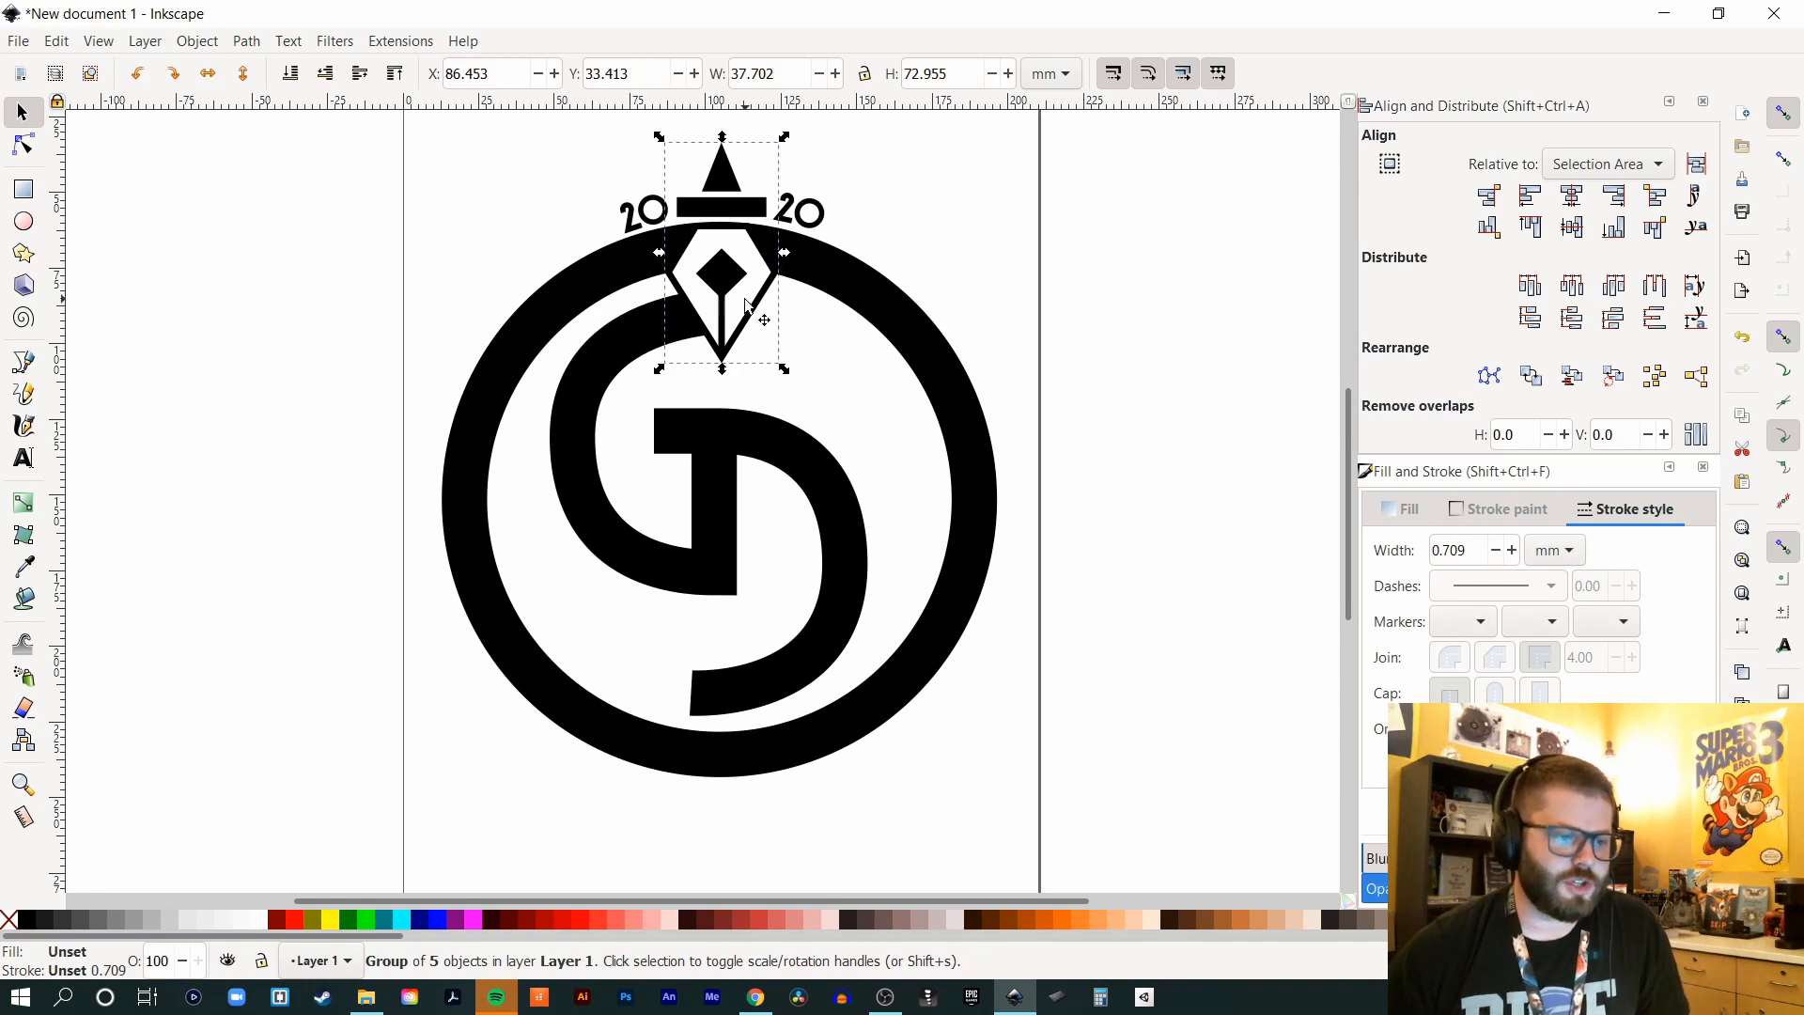
right_click(749, 307)
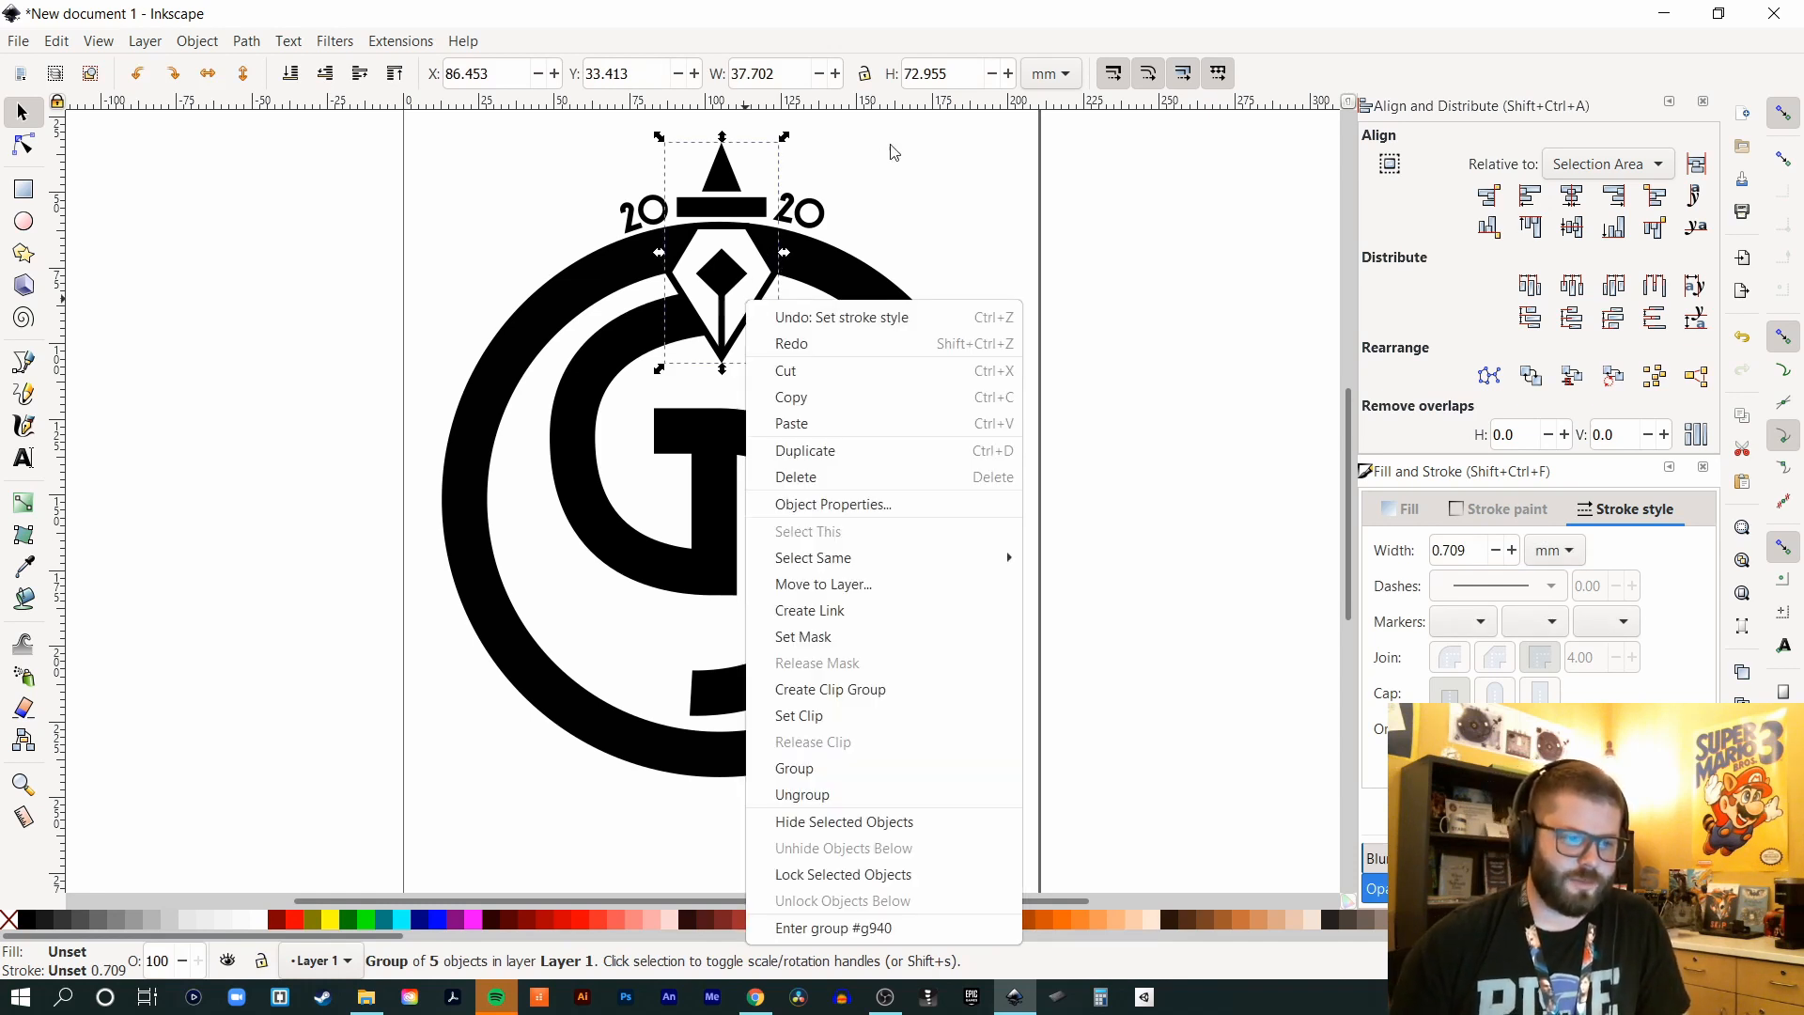
click(1409, 515)
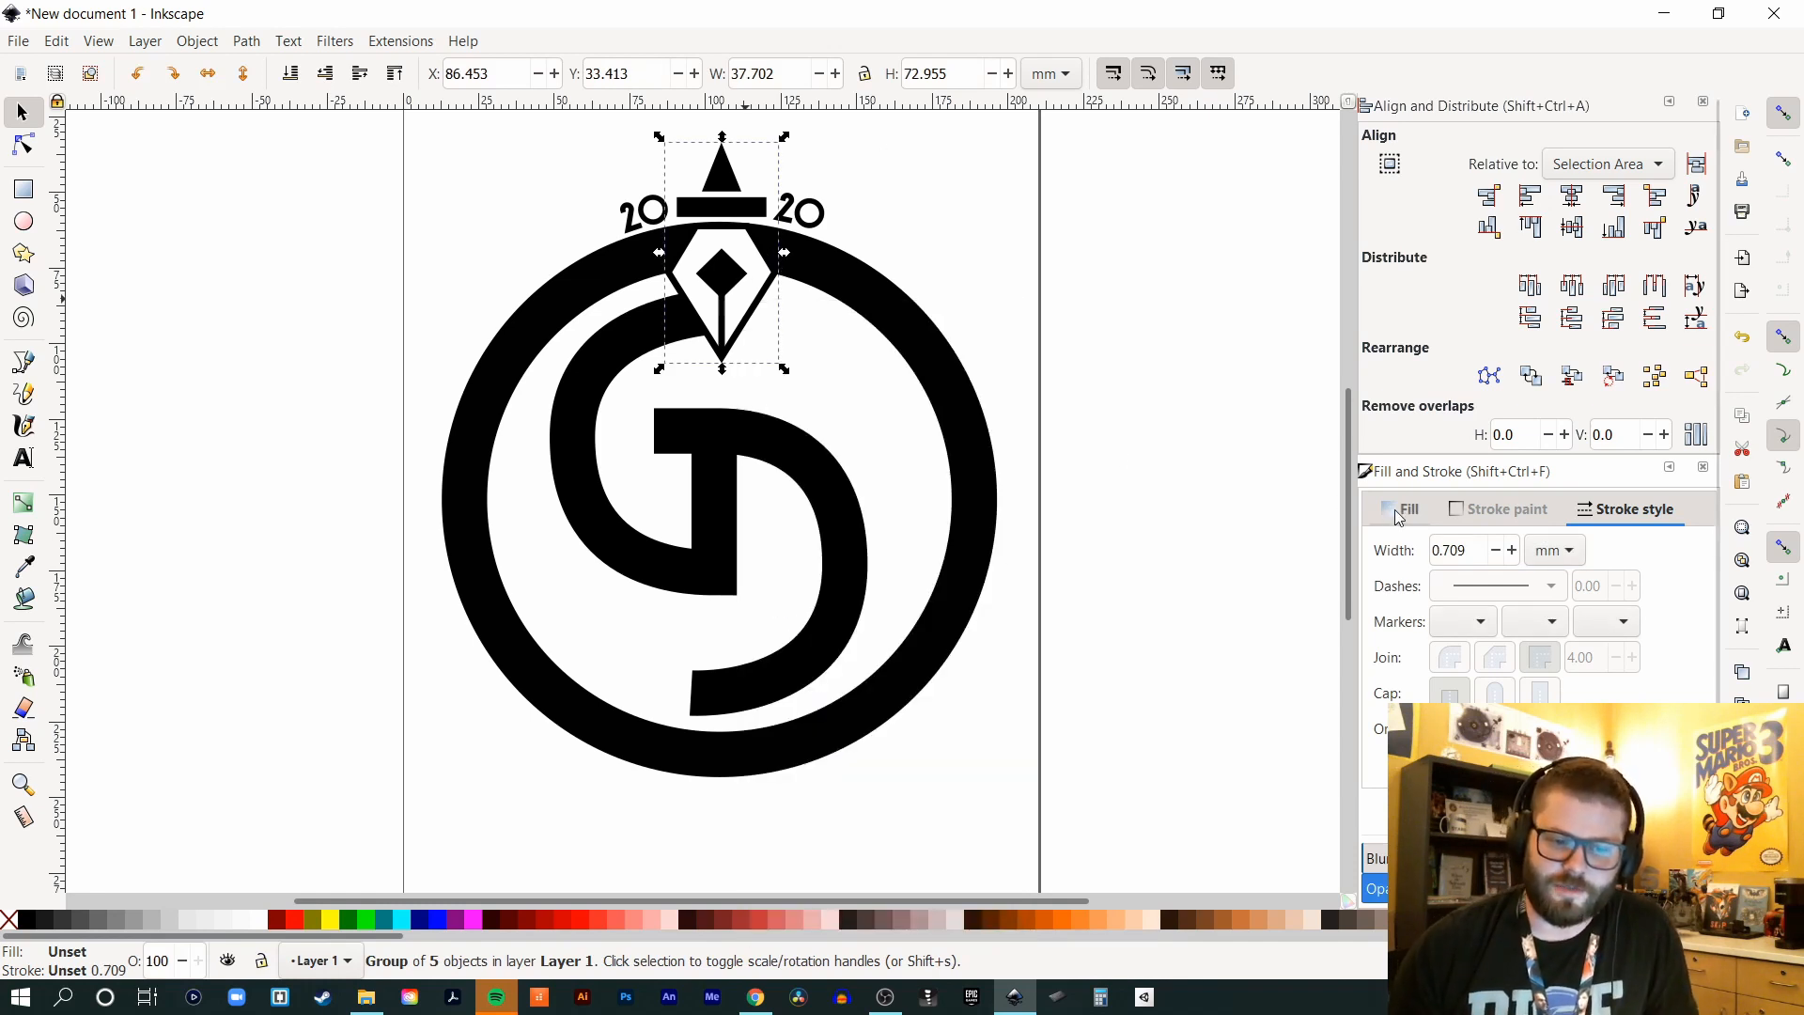
click(1400, 509)
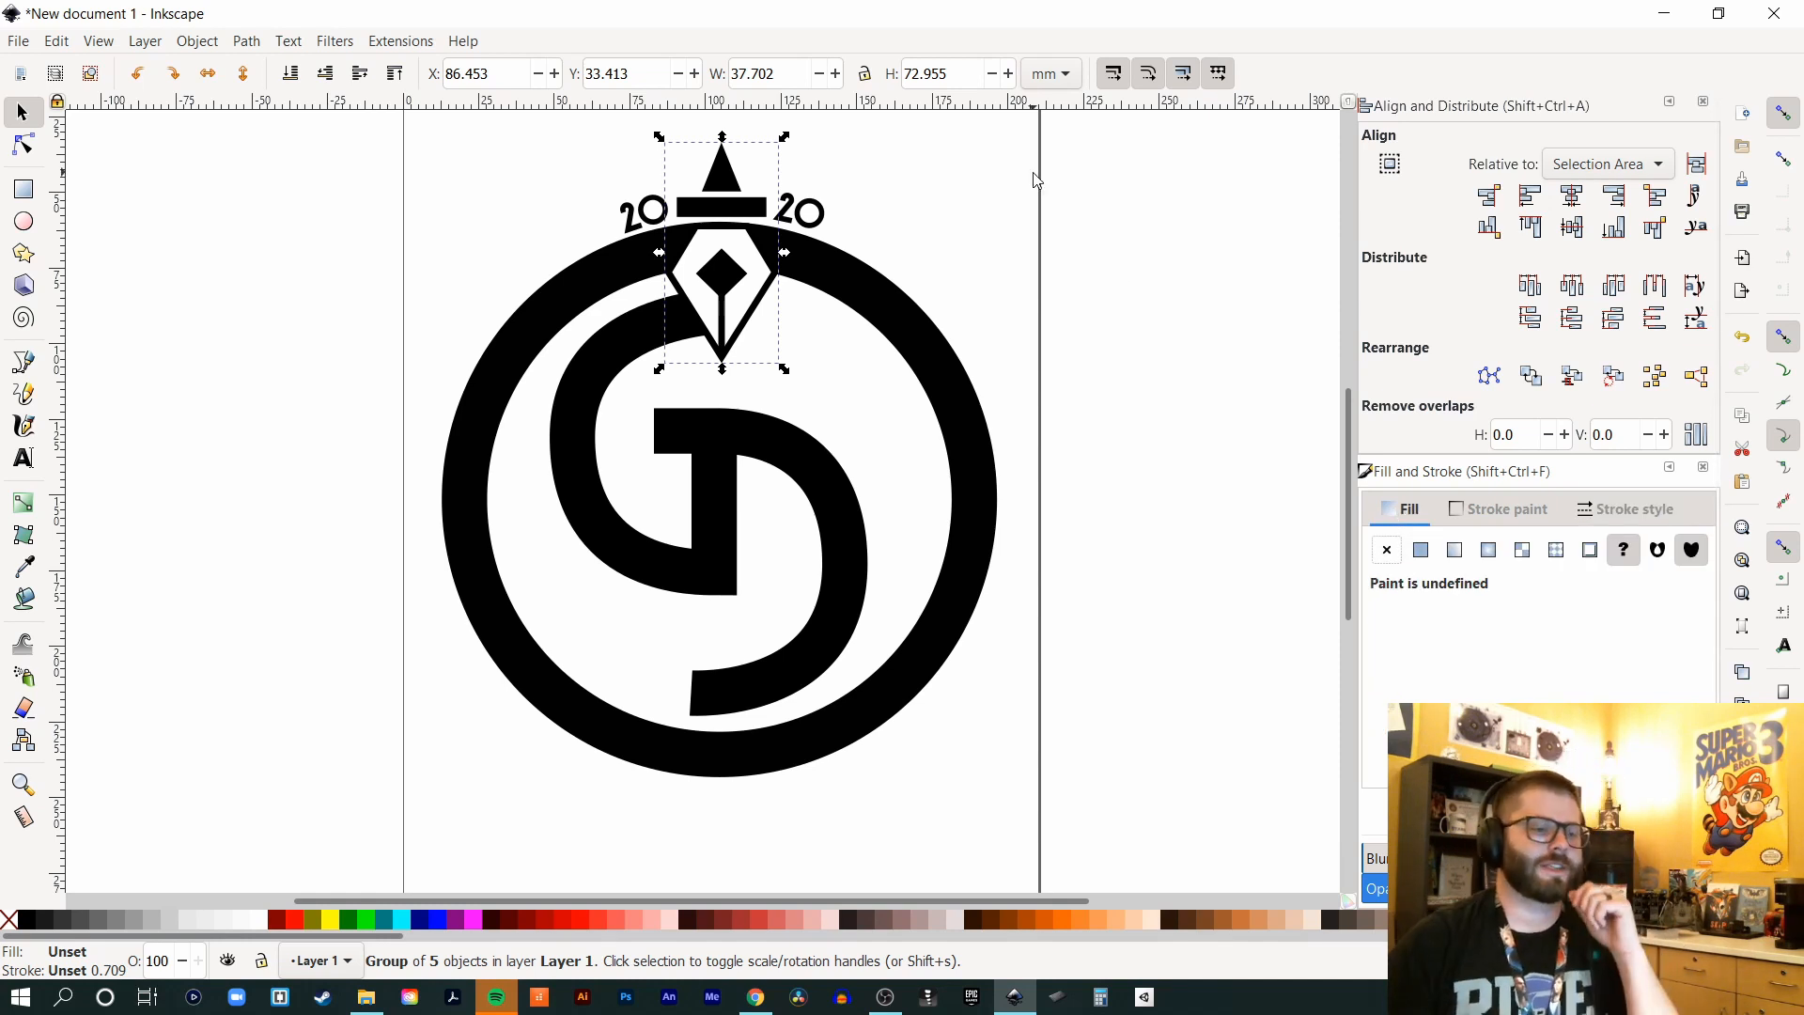
click(812, 213)
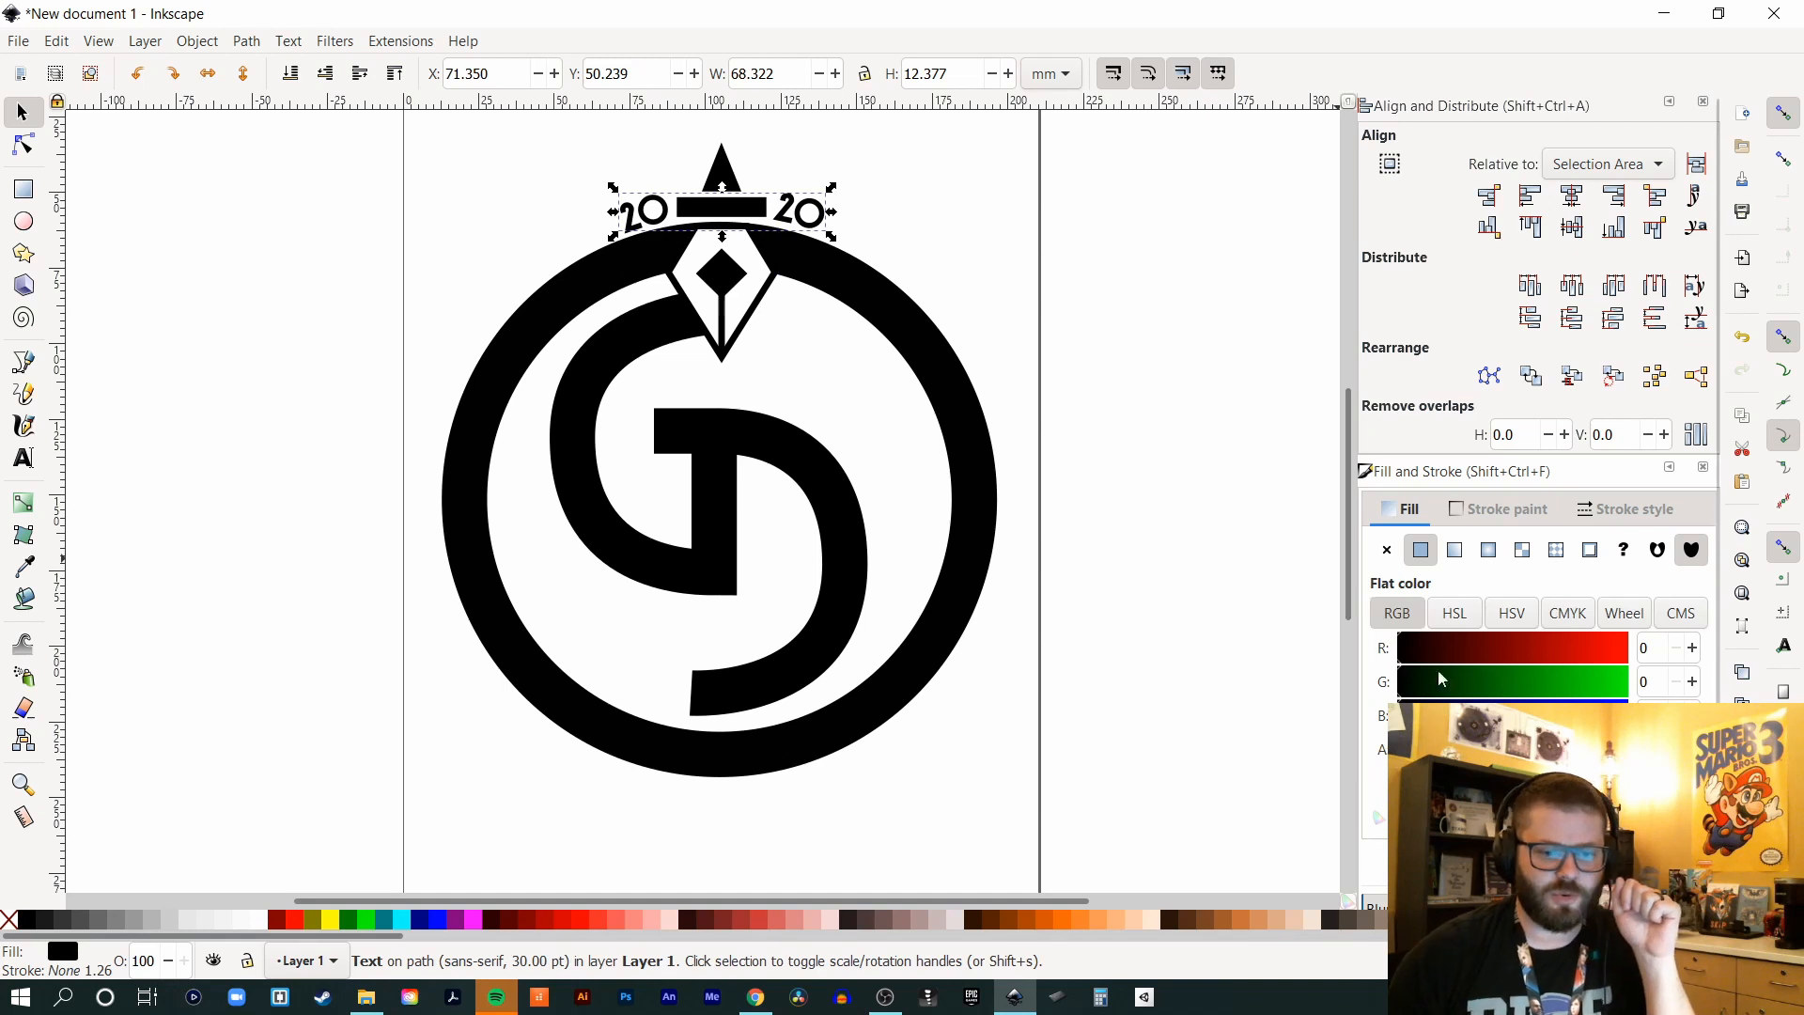
drag(1420, 658, 1635, 658)
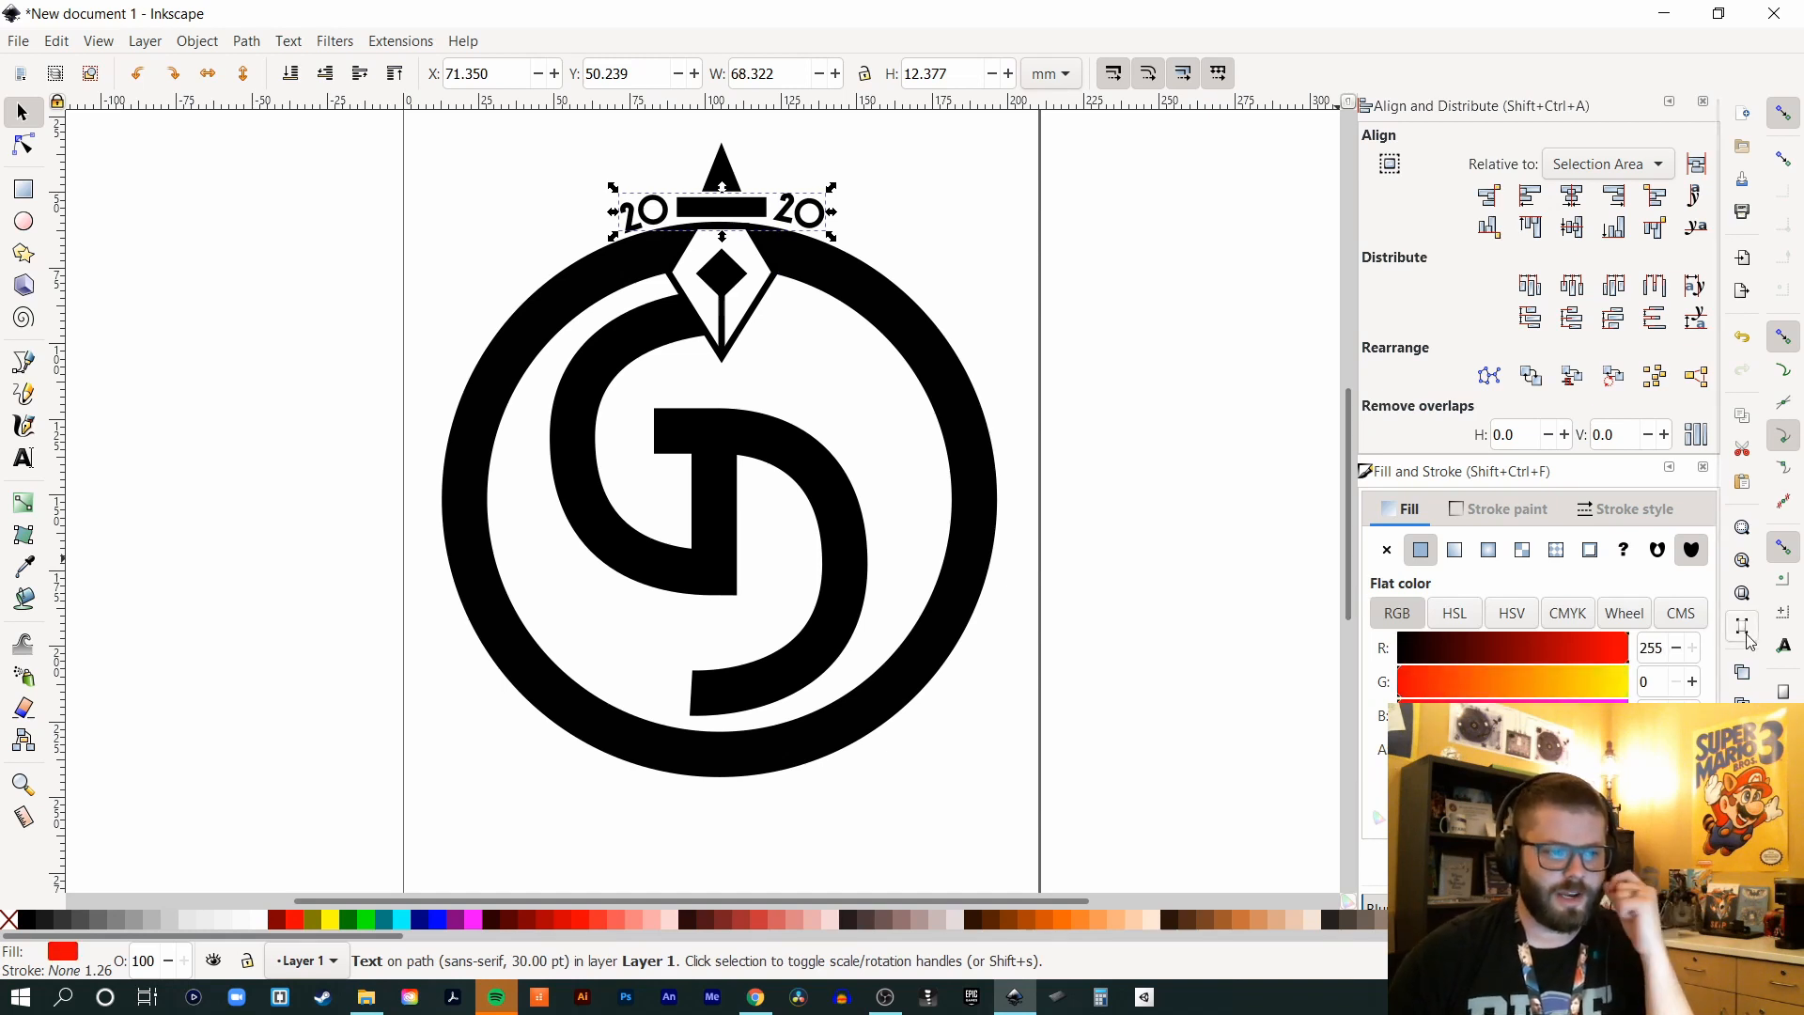
- Make the 2020 text's stroke a flat red colour with R at 255
click(1500, 512)
click(1419, 550)
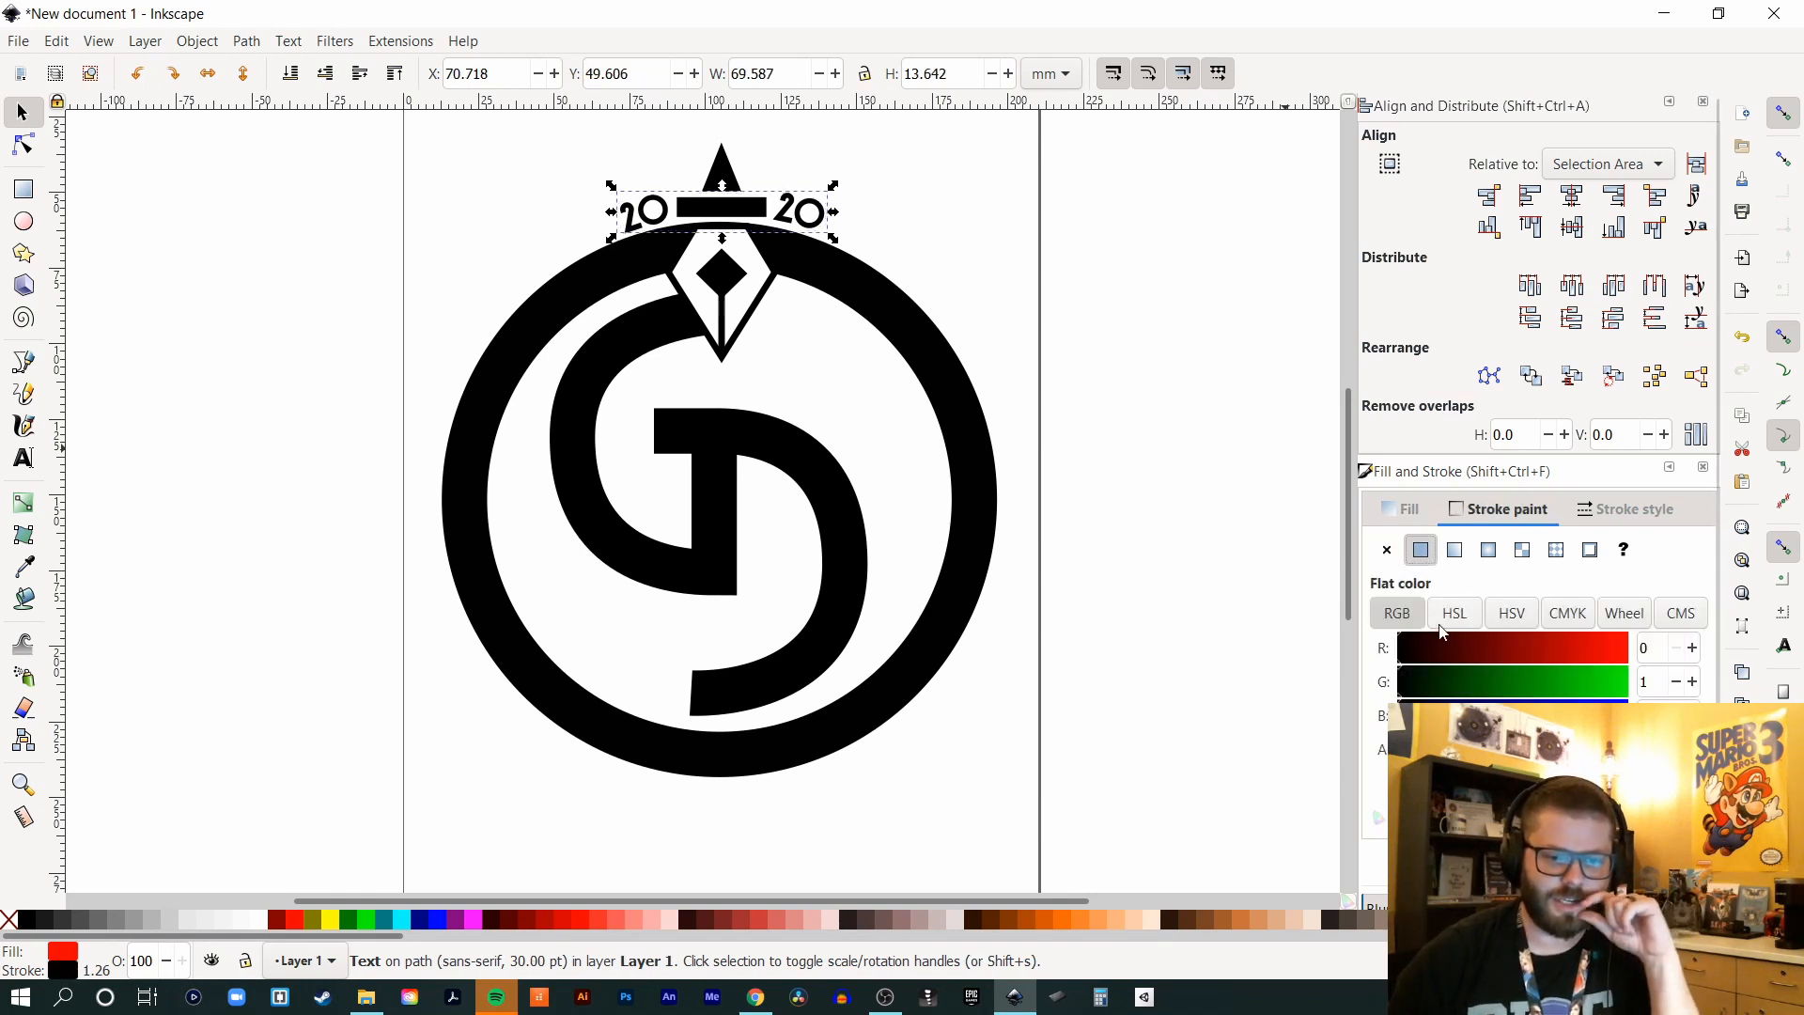
drag(1417, 655, 1629, 649)
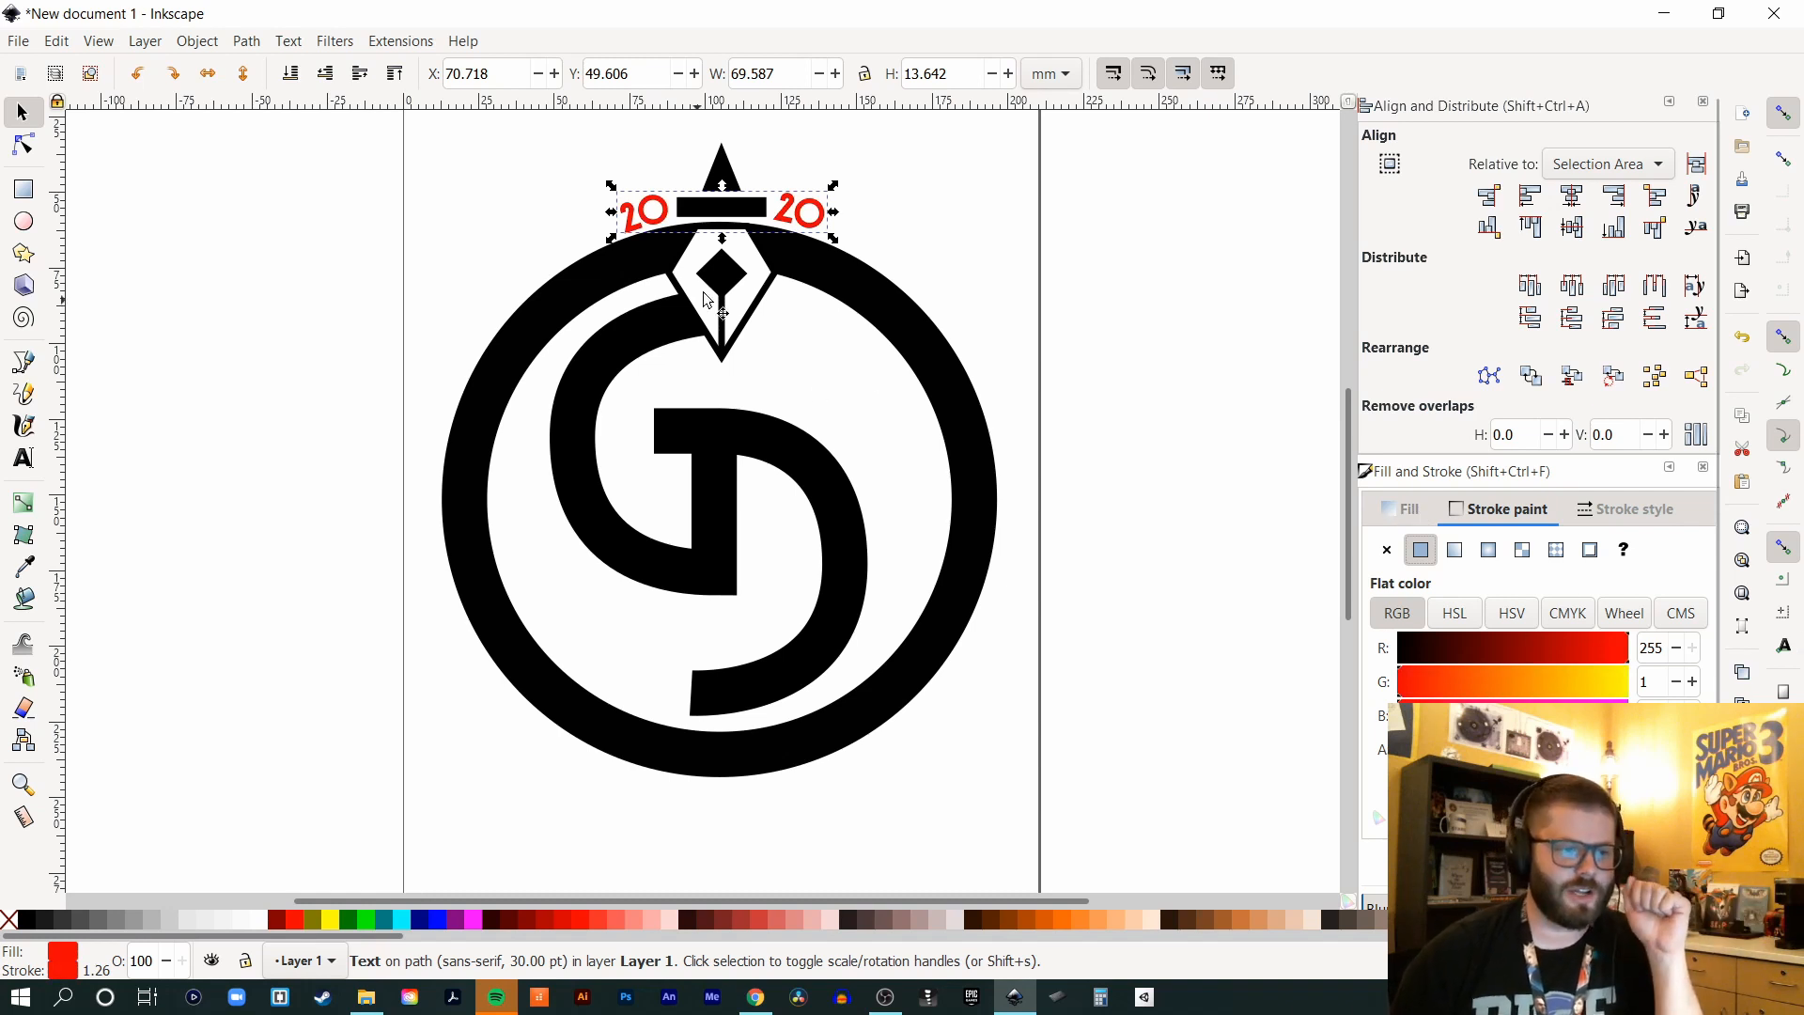
click(926, 241)
click(767, 299)
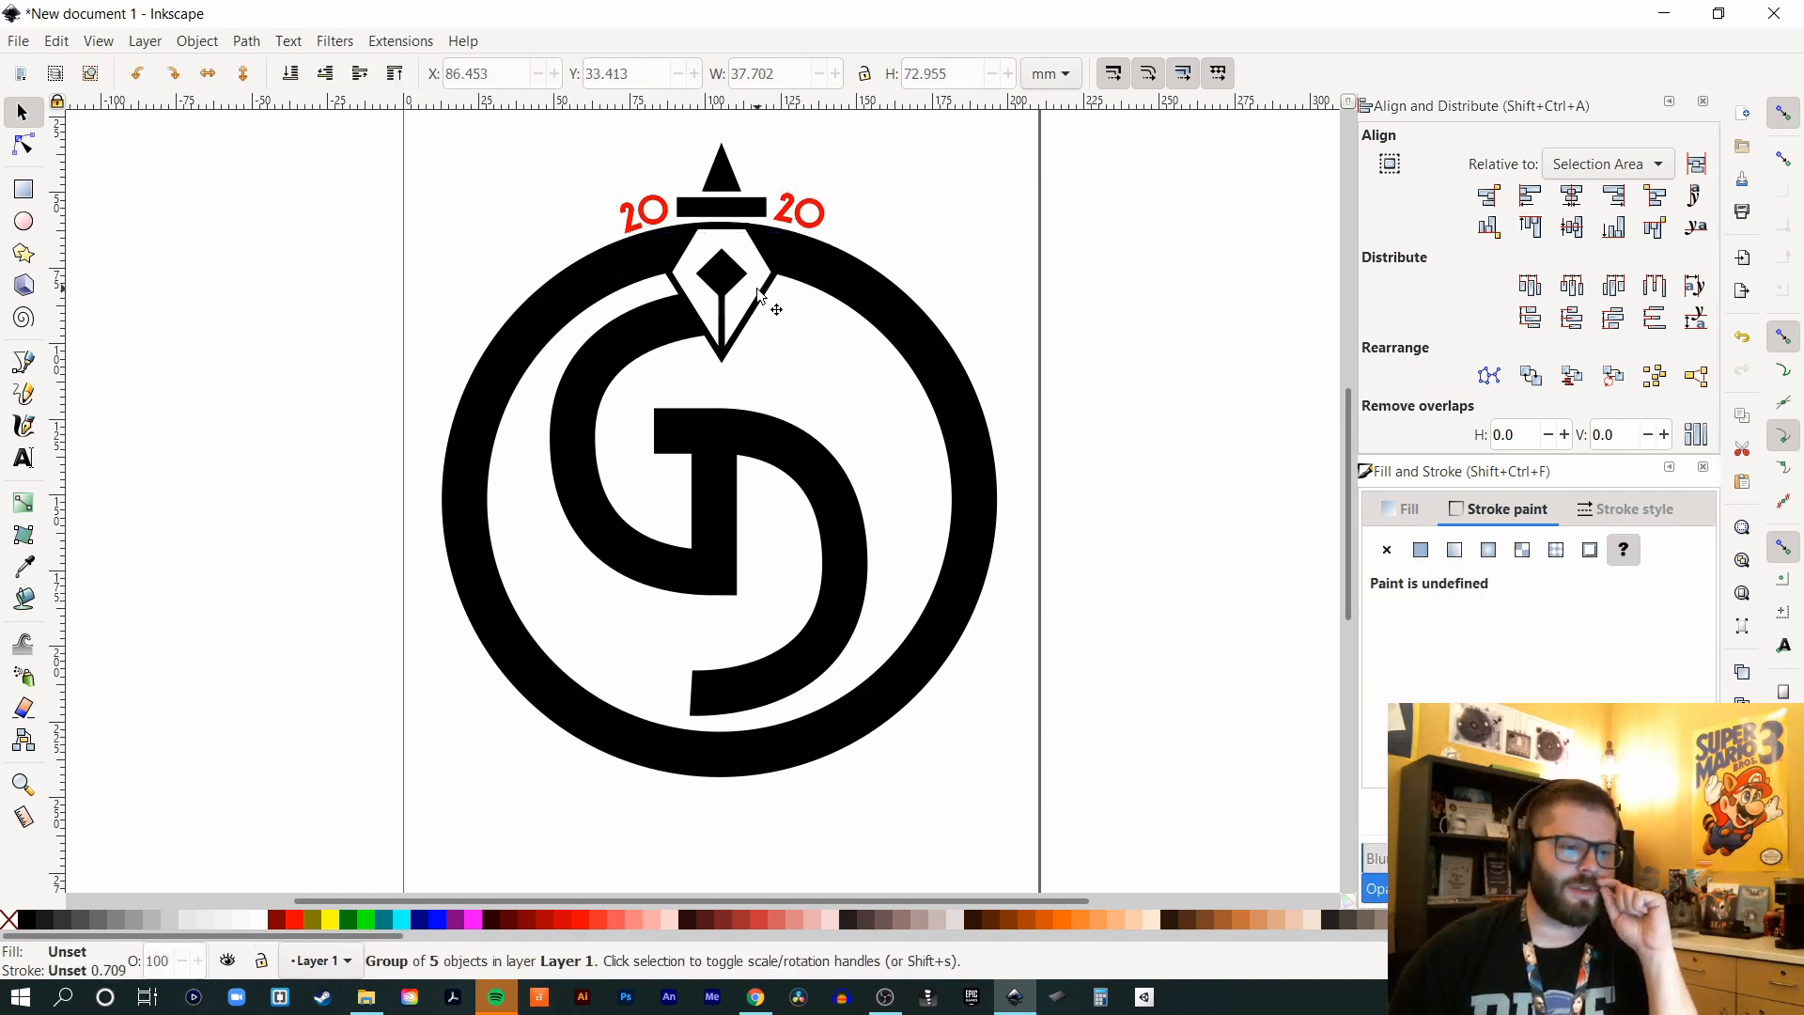
- Fill the nib's outer outline inside the group red (R 255, G 0, B 0)
click(972, 180)
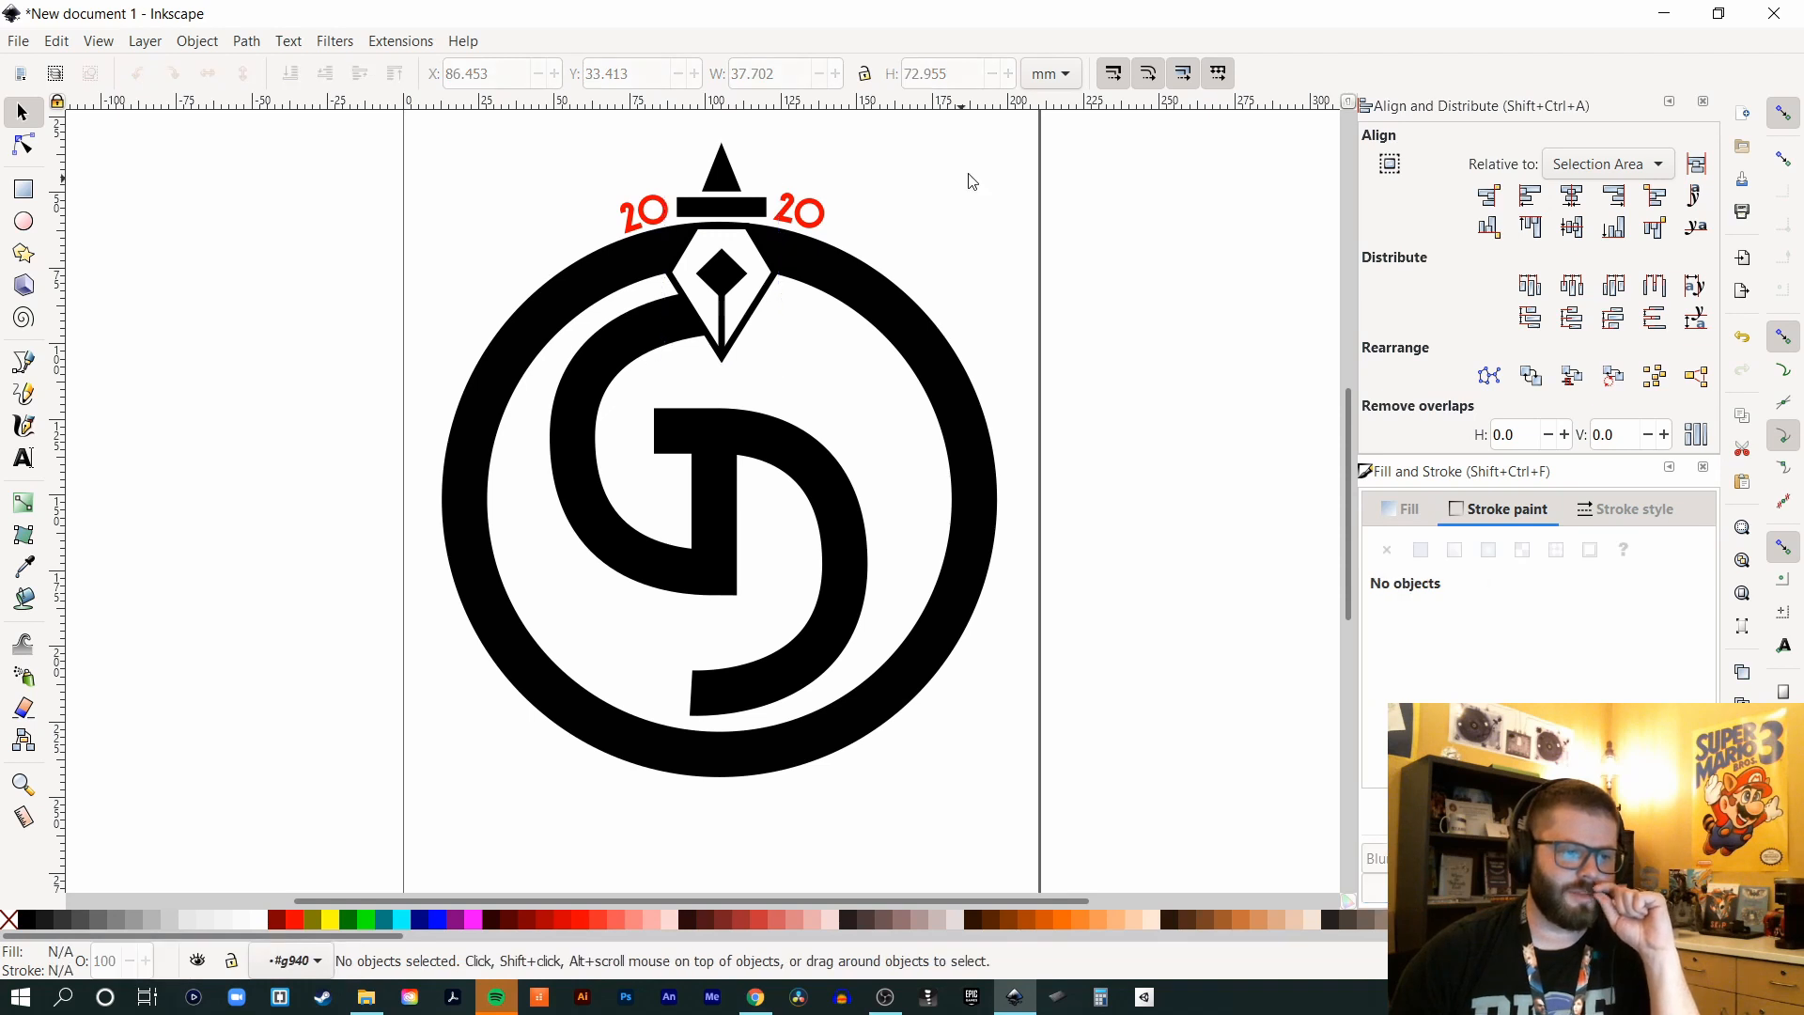
click(731, 317)
click(752, 321)
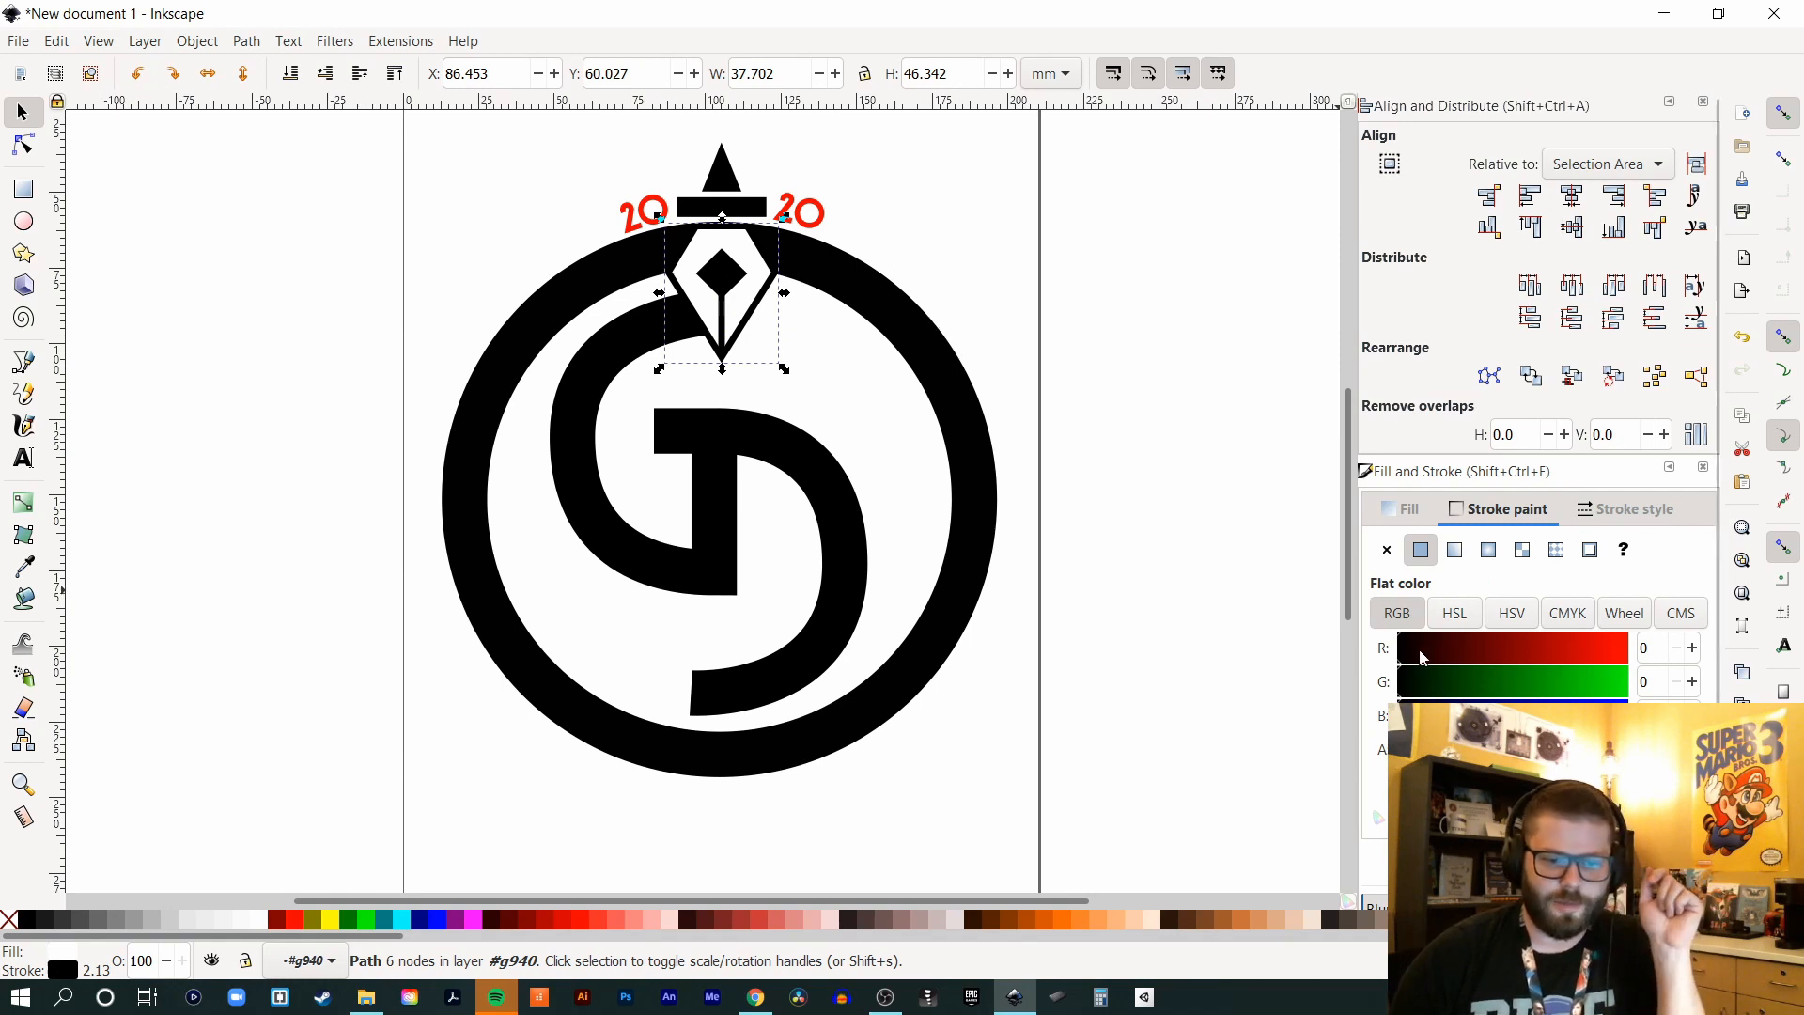
click(1400, 510)
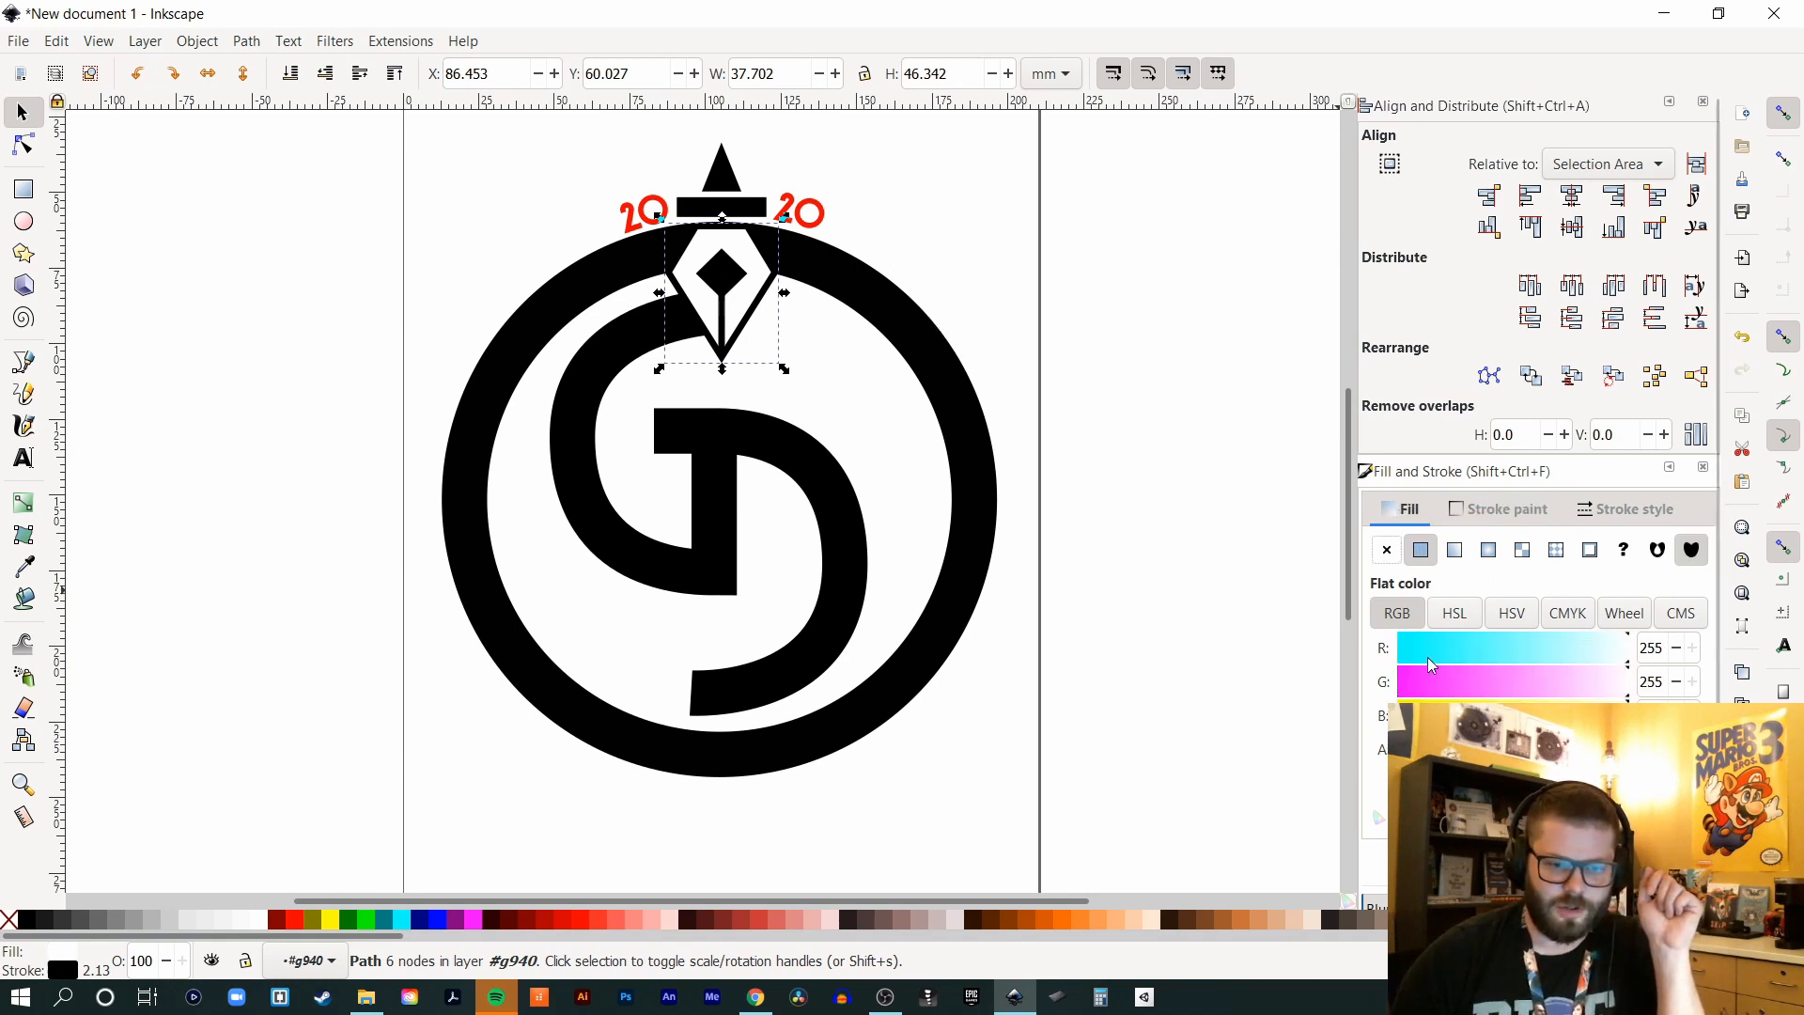
drag(1410, 666, 1259, 699)
drag(1618, 719, 1112, 704)
click(1078, 303)
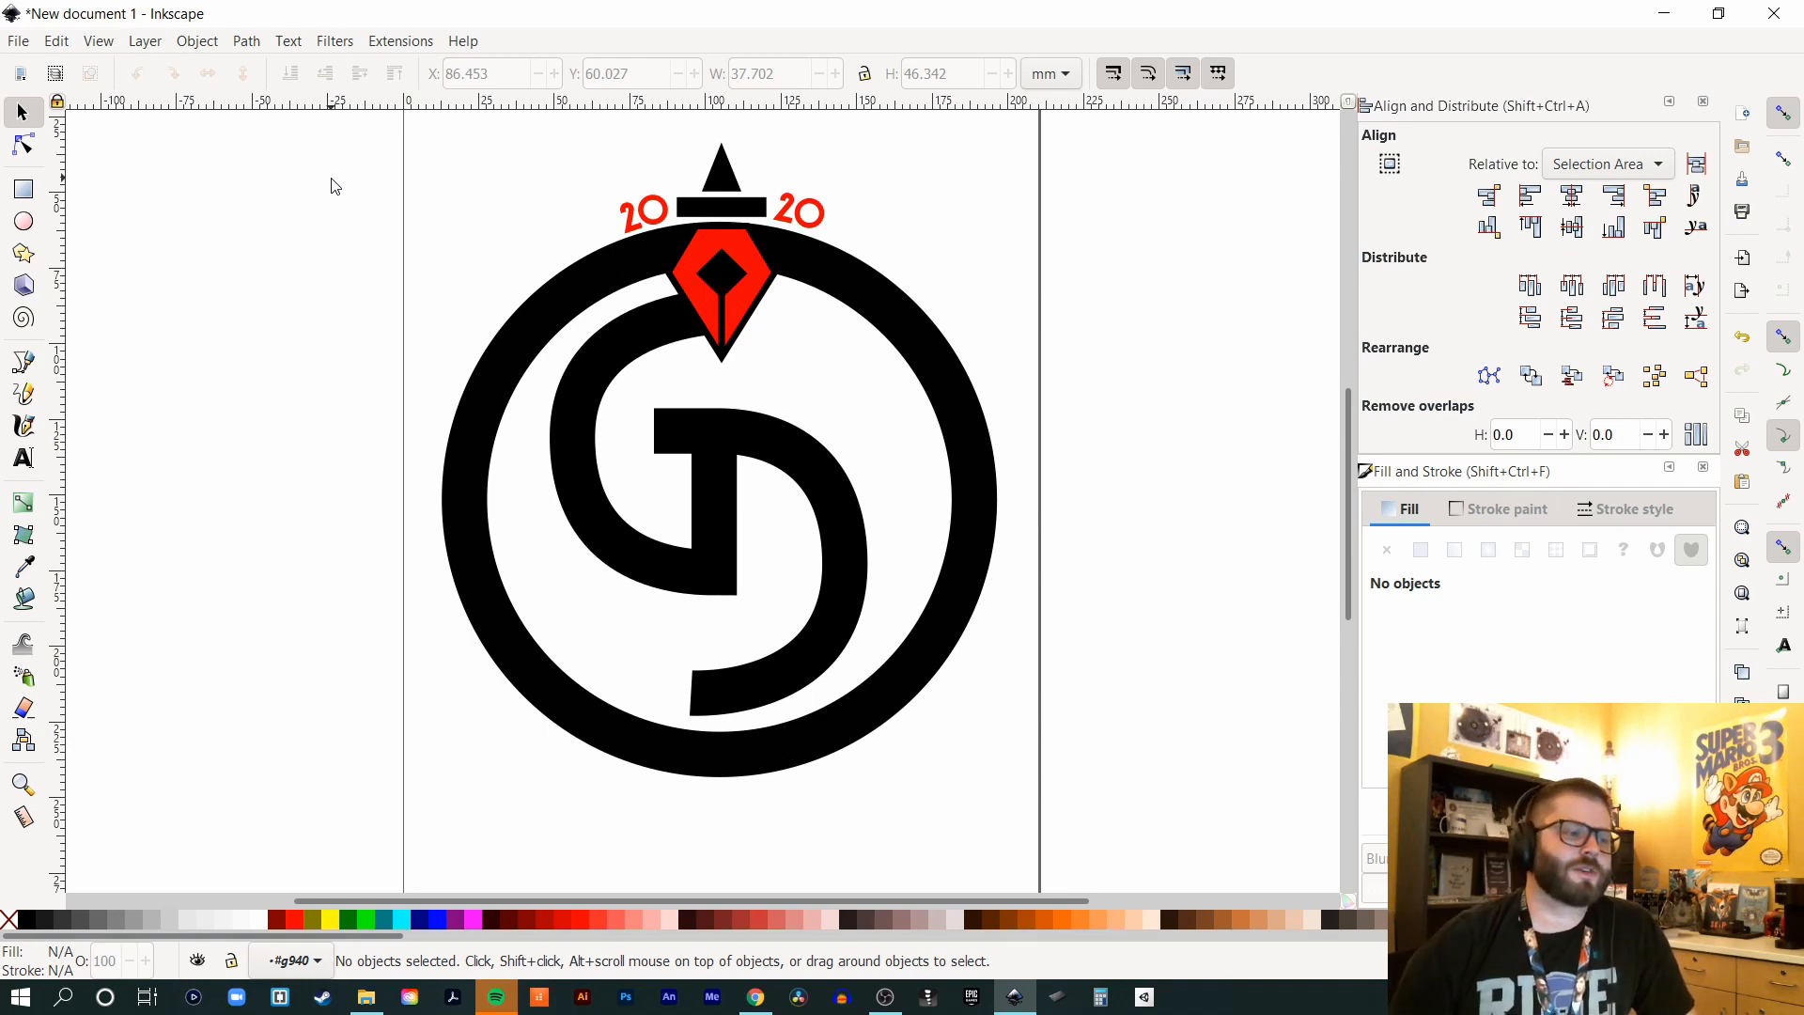
- Save the logo to the Desktop under a new file name as Inkscape SVG (*.svg)
click(21, 42)
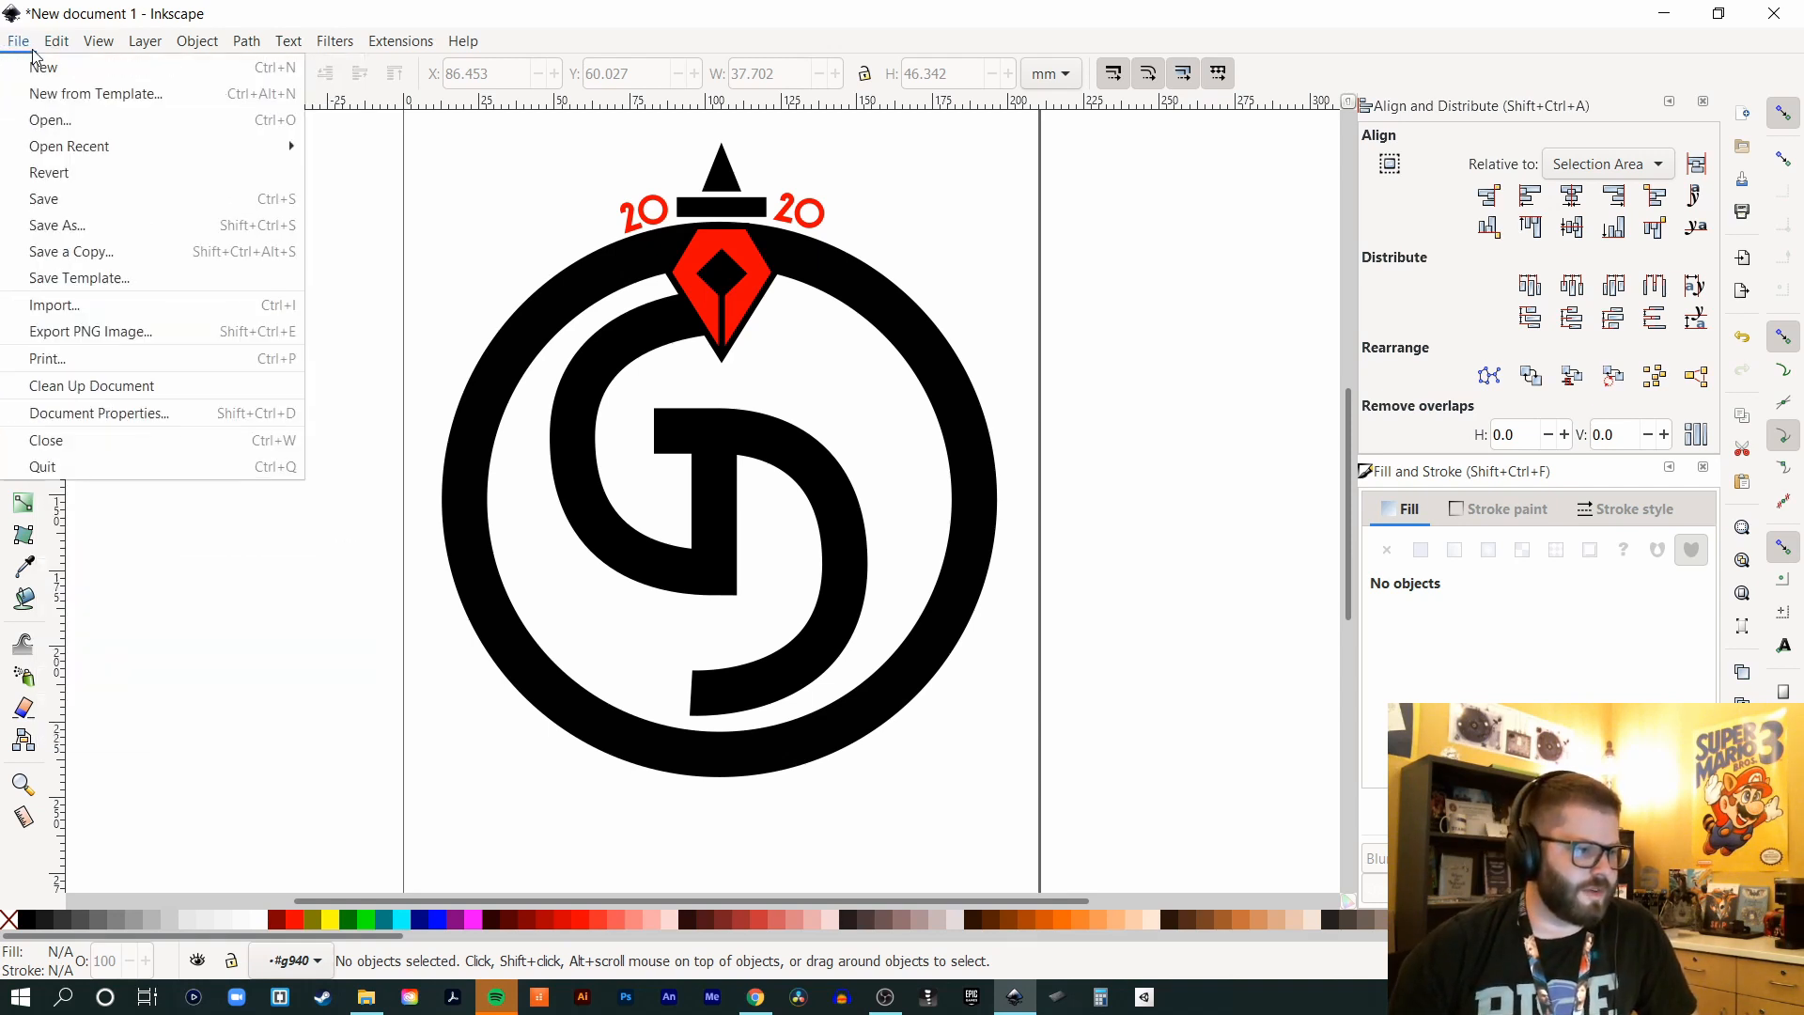
click(46, 227)
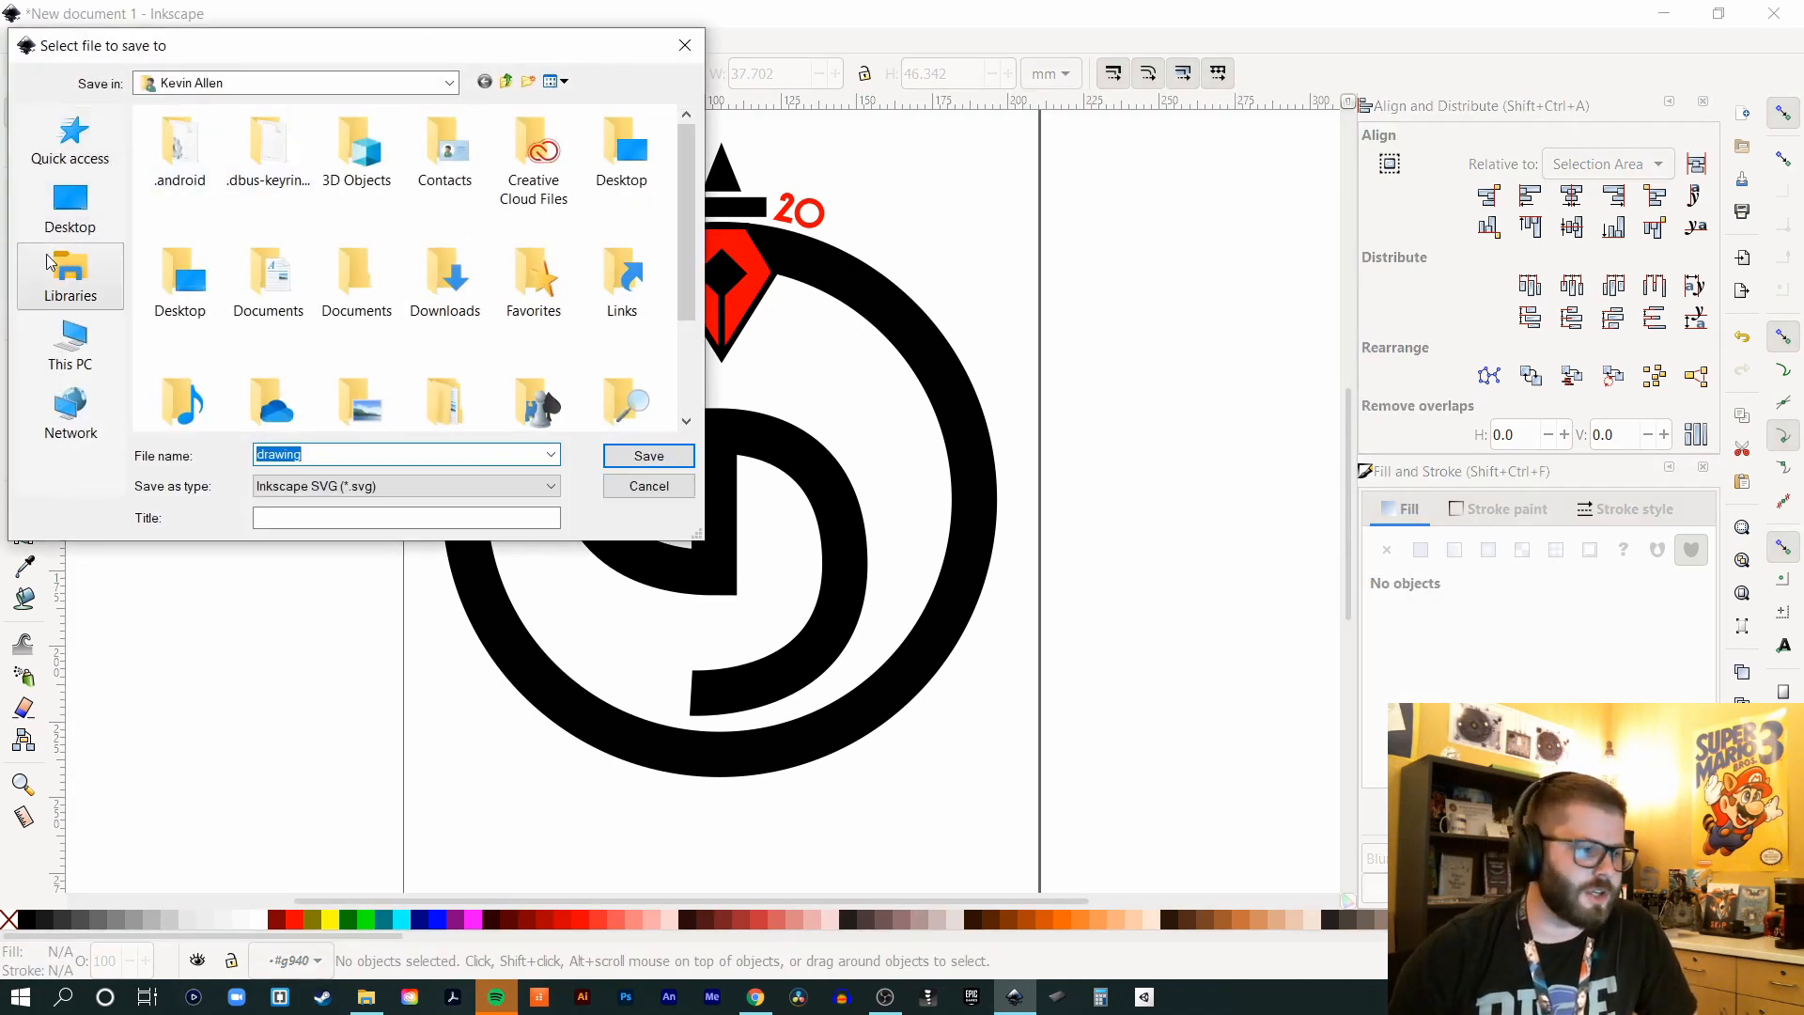
click(62, 222)
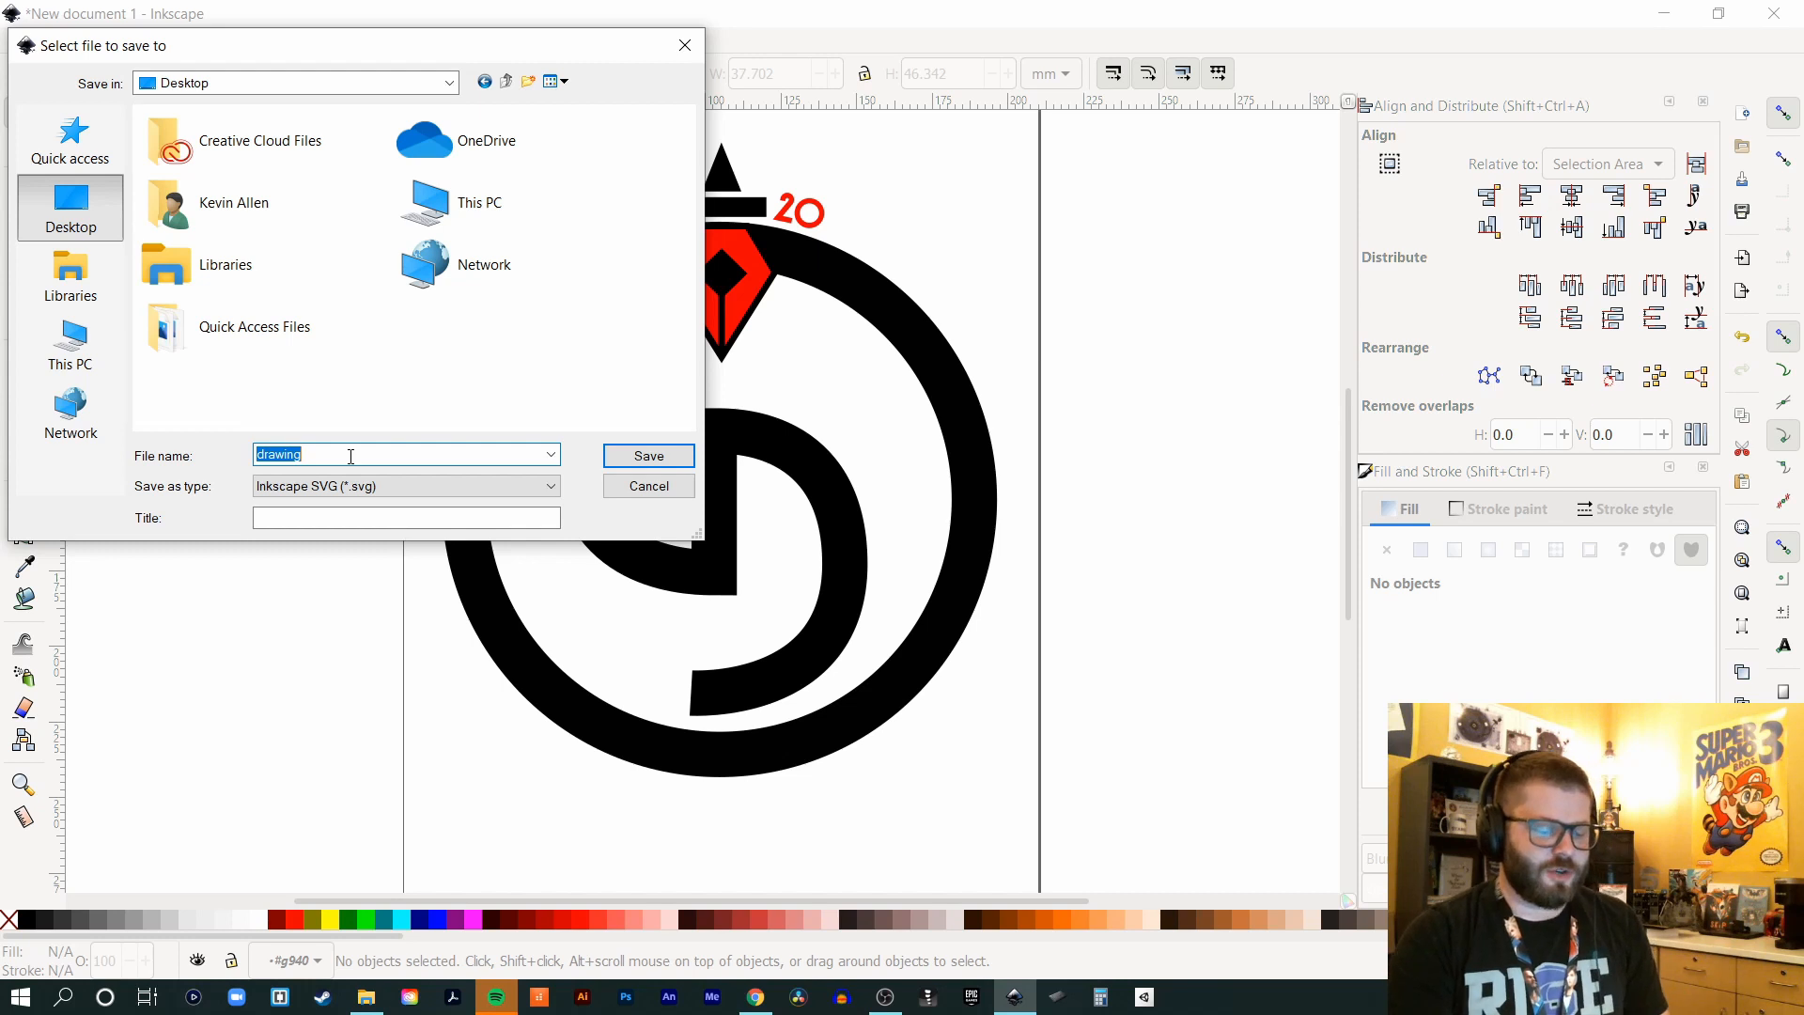
text(KevinAllen-MyFirstLogo)
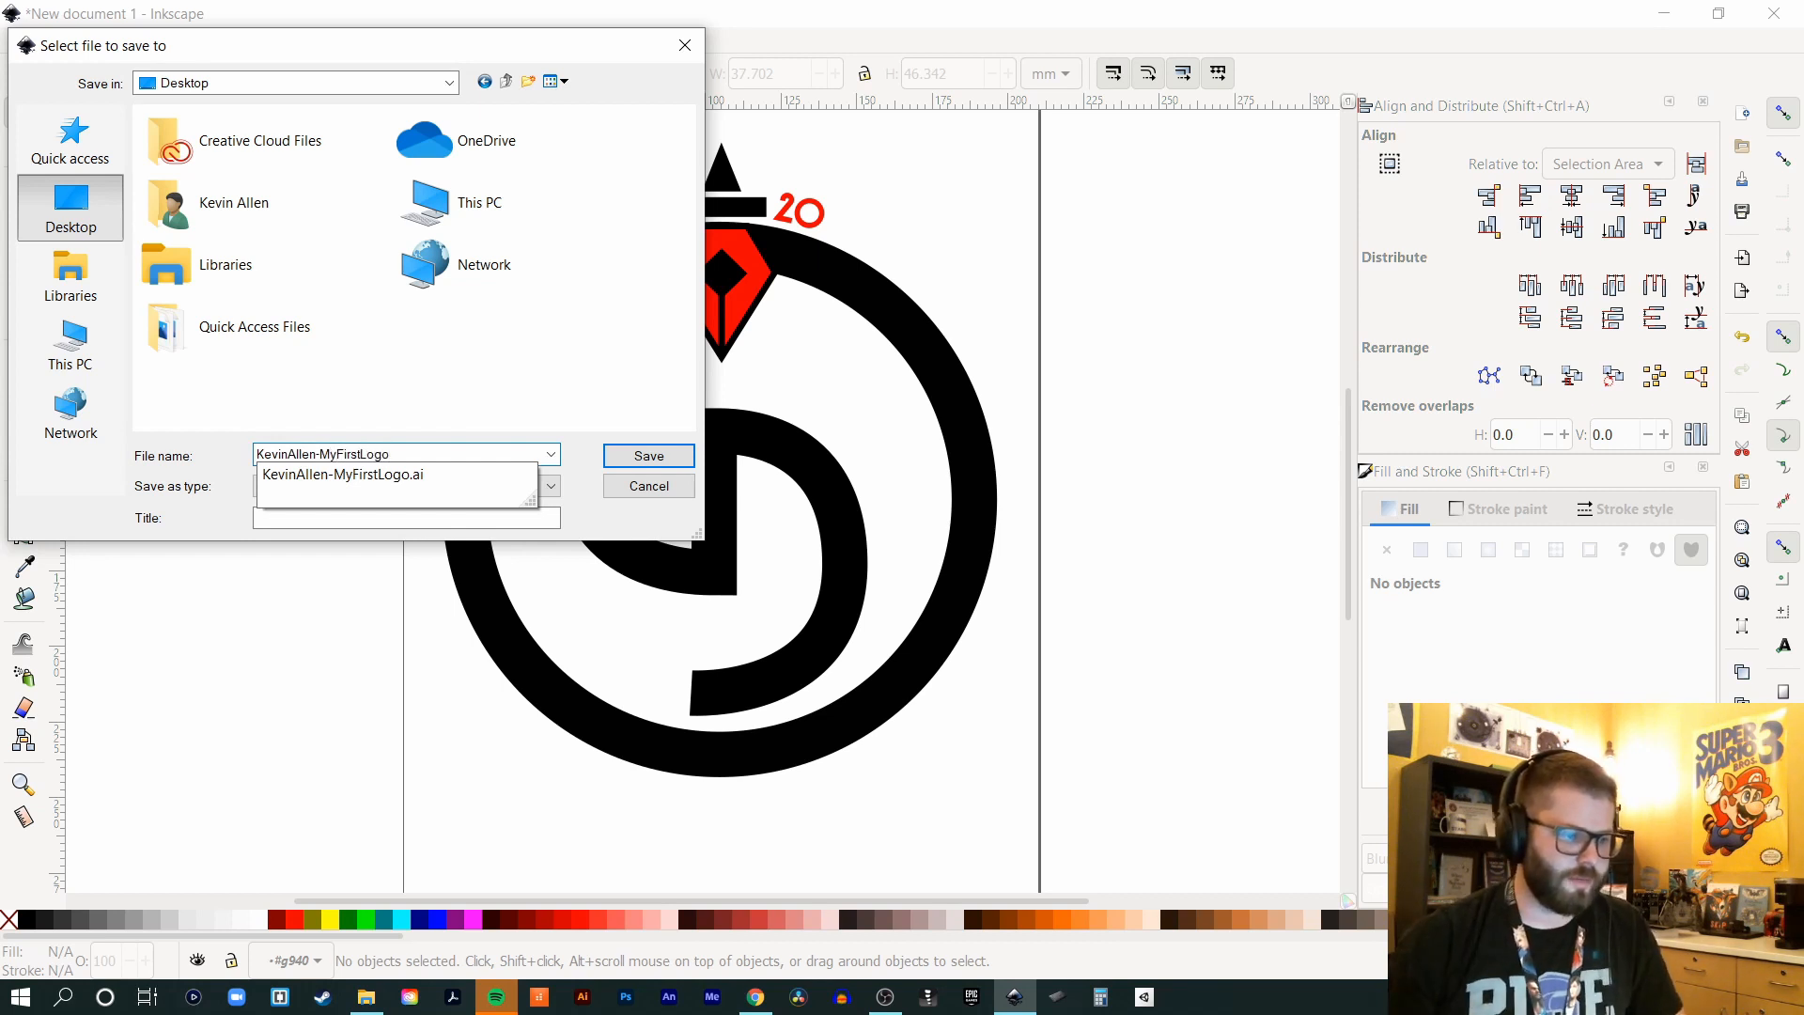
click(81, 487)
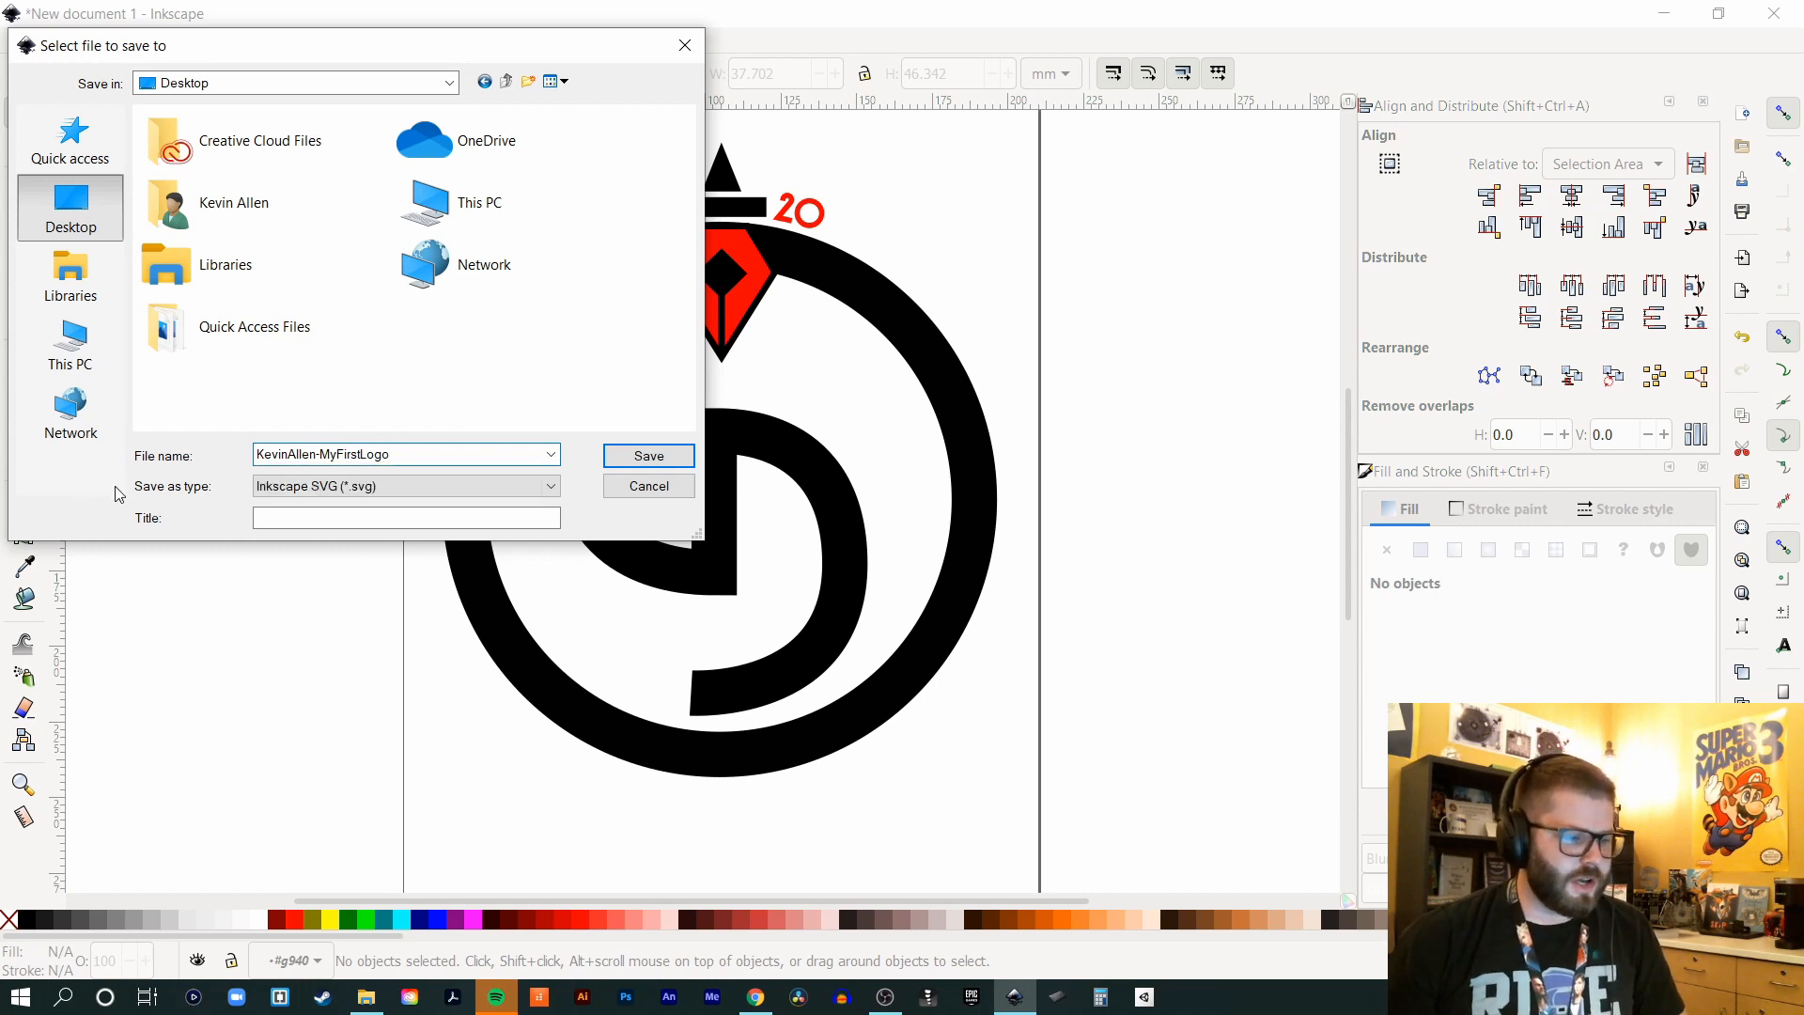
click(423, 484)
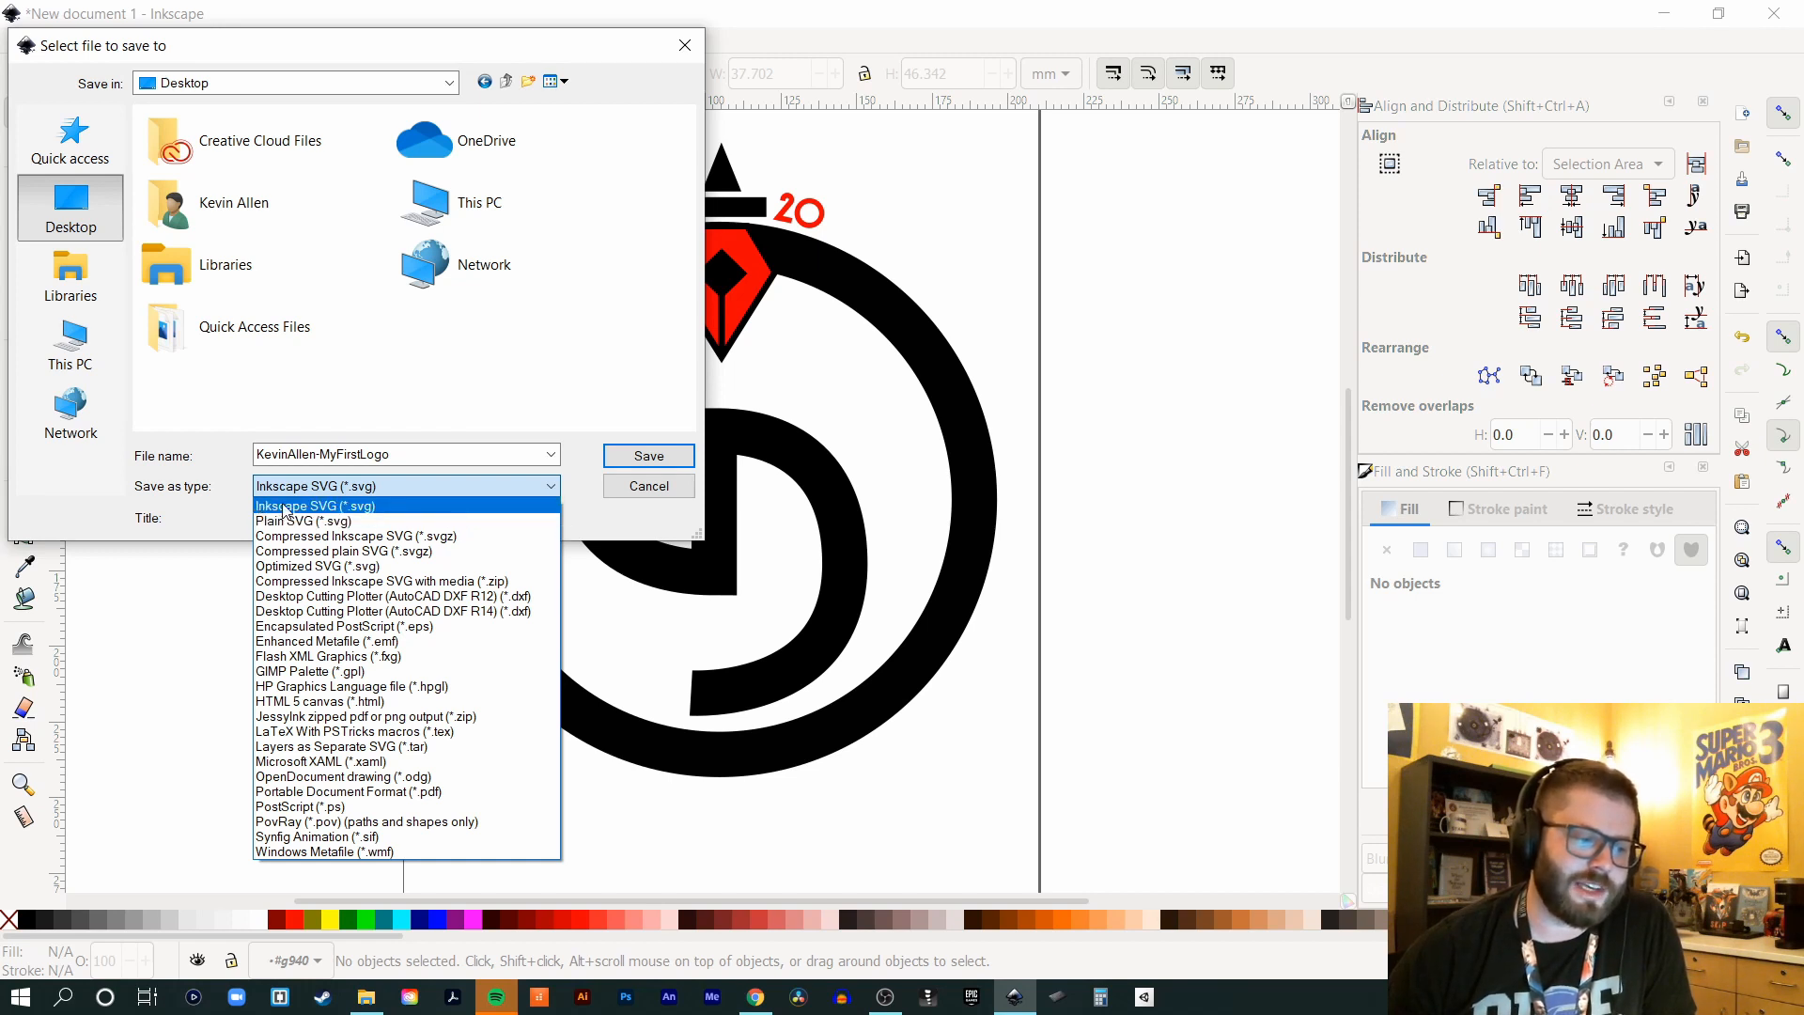
click(324, 507)
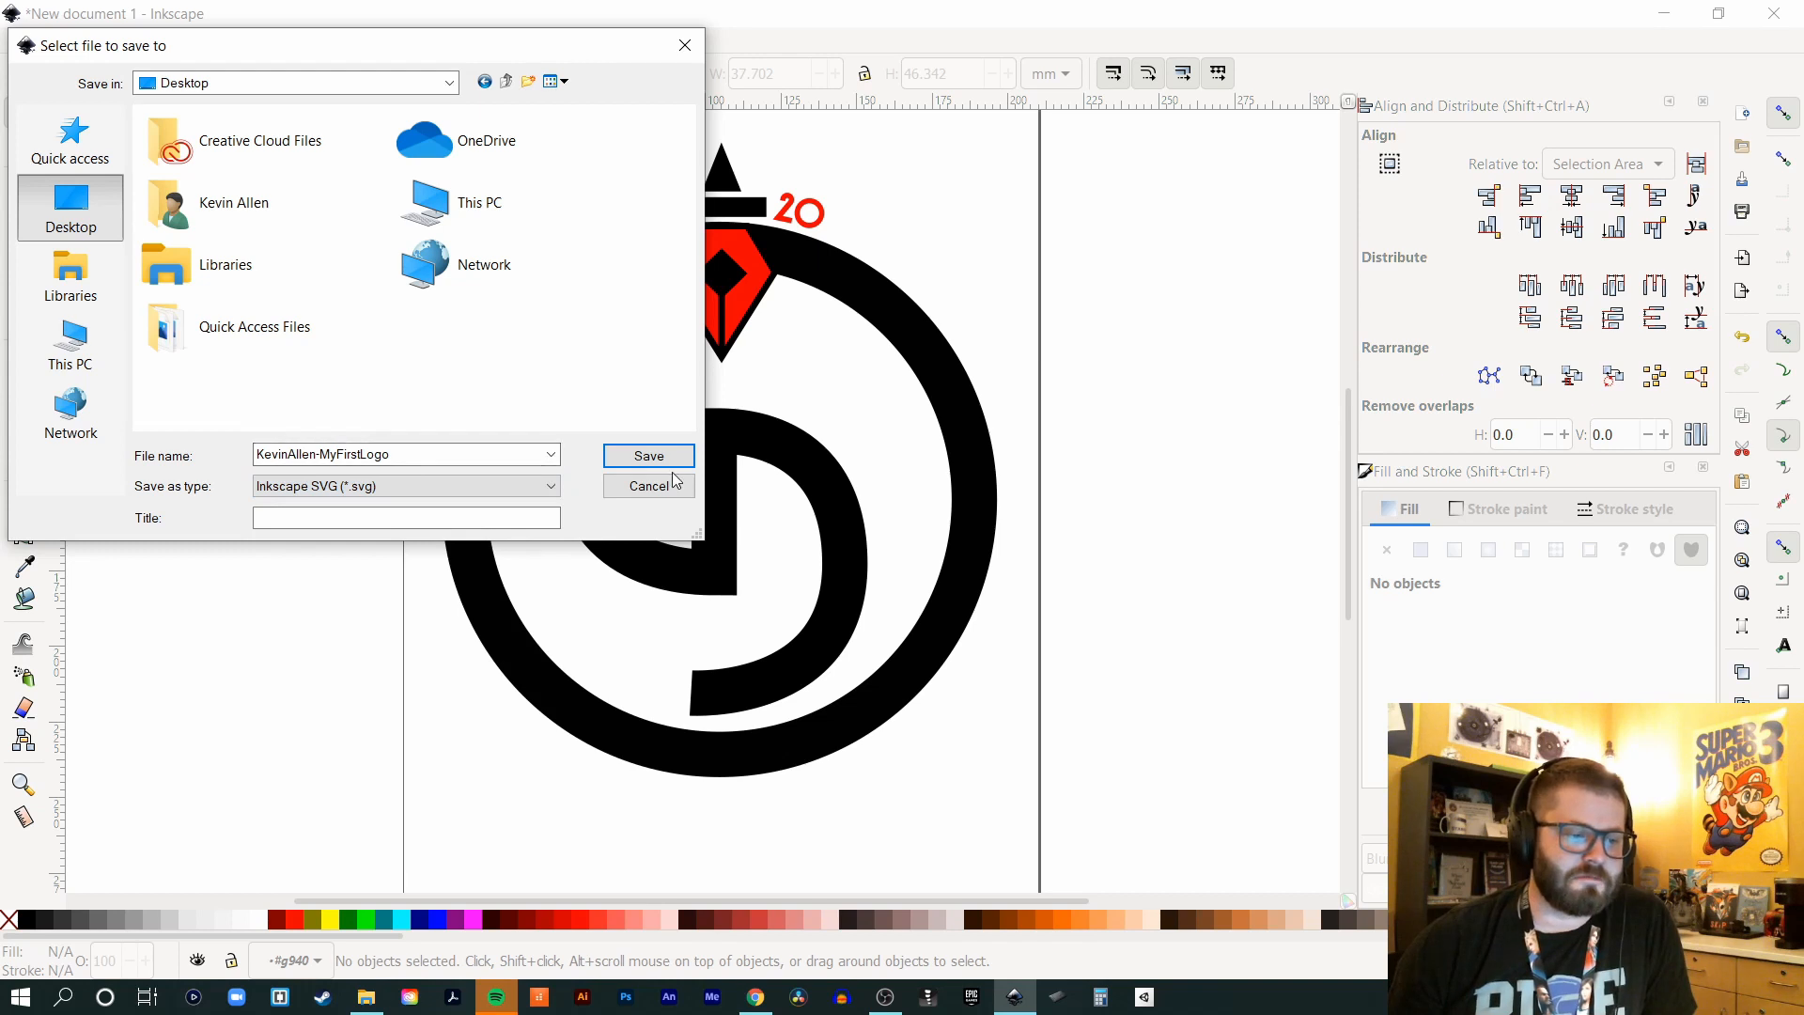
click(622, 458)
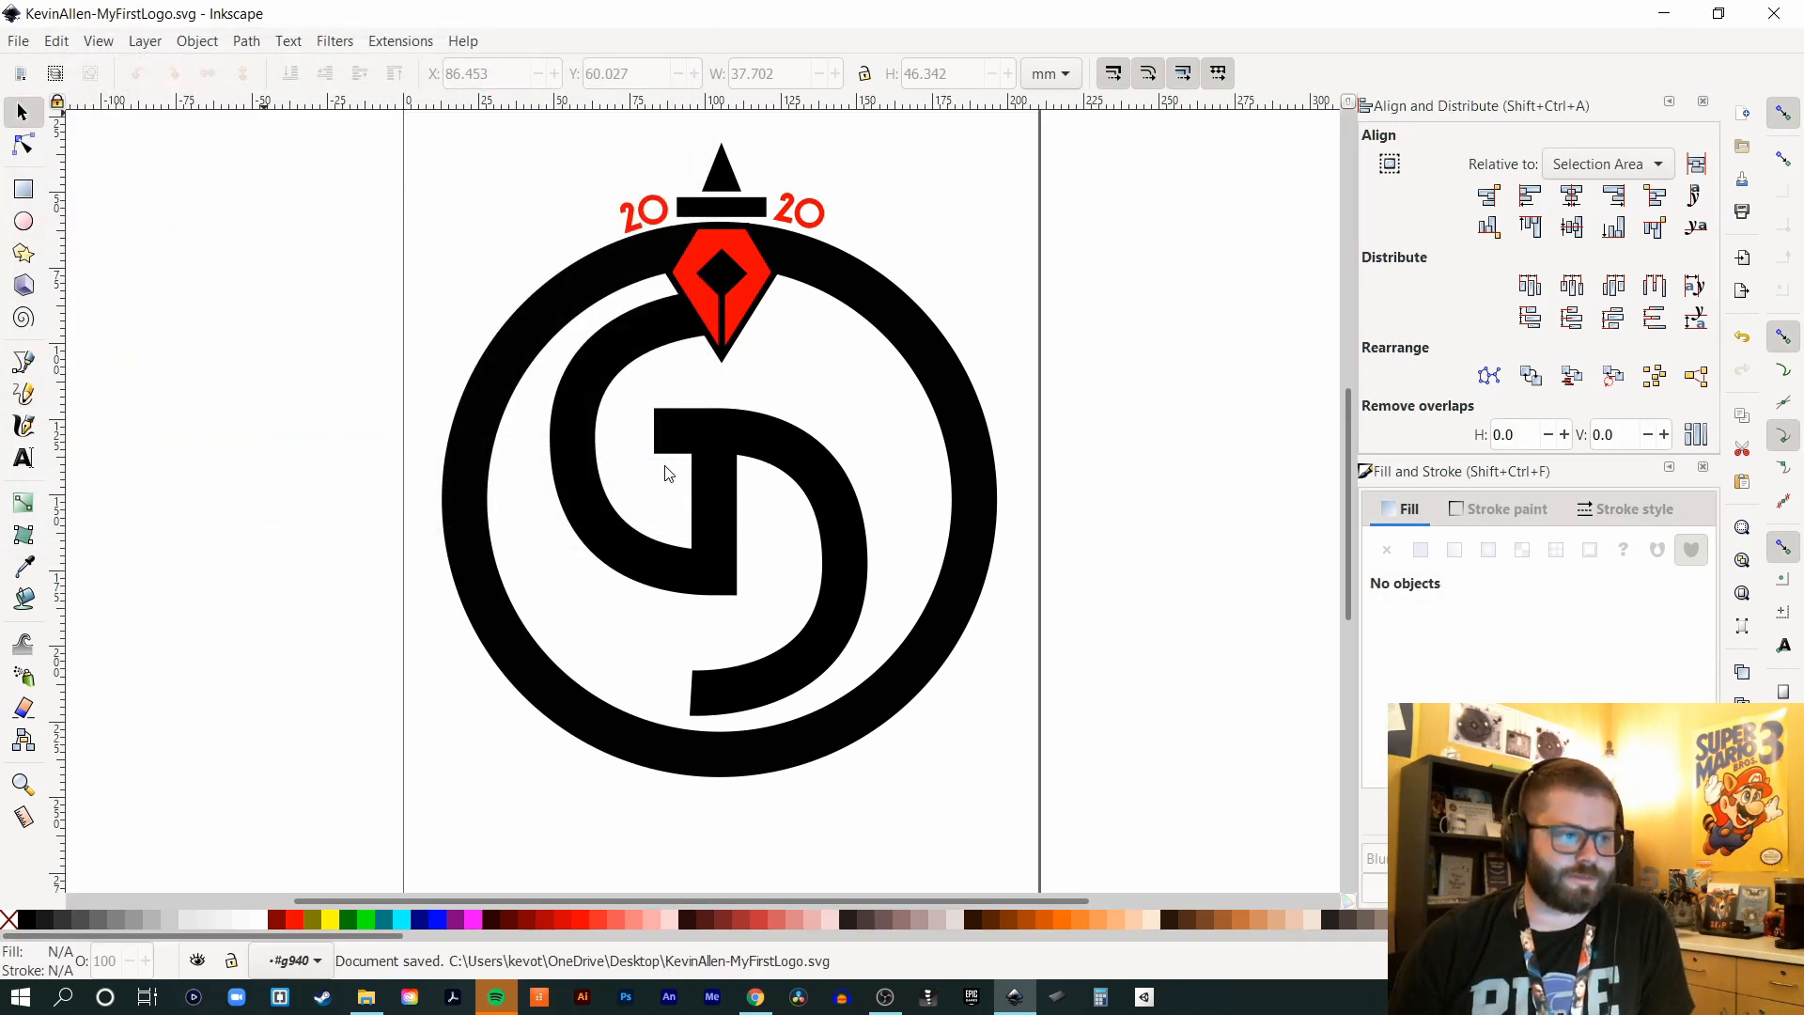